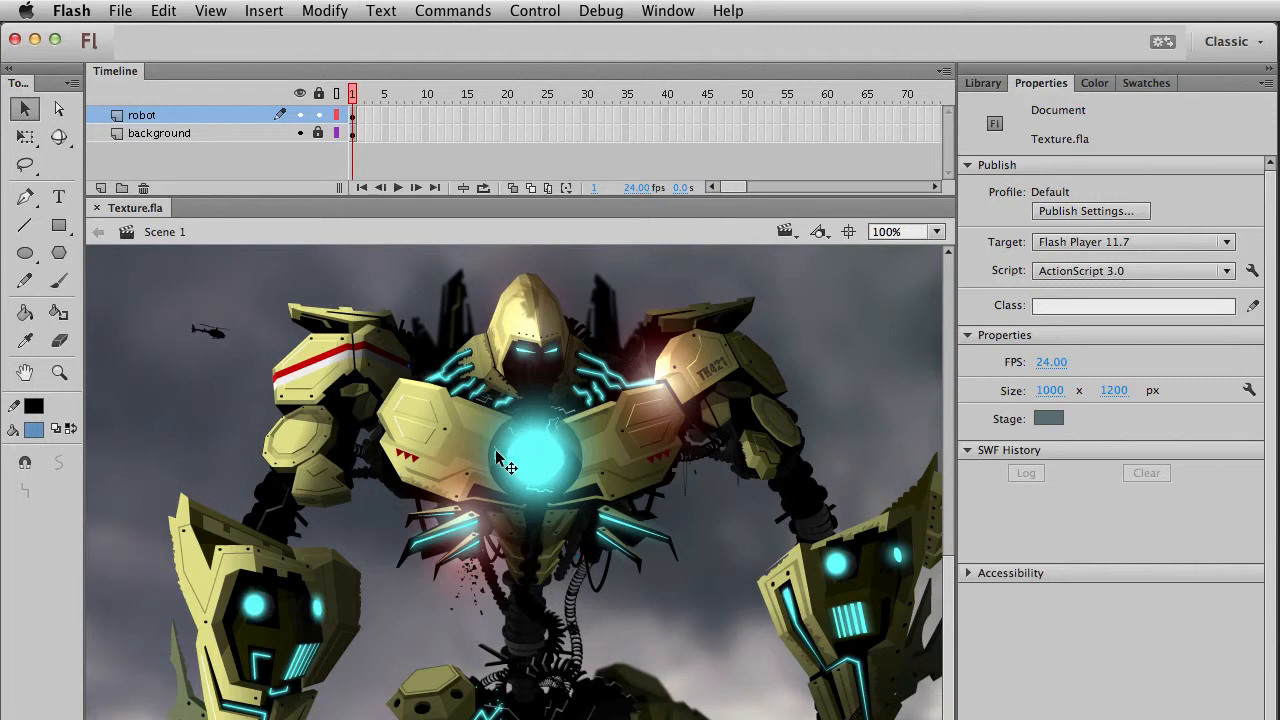
Open the robot's chest symbol for editing and select its left armor plate.
click(466, 446)
double_click(466, 444)
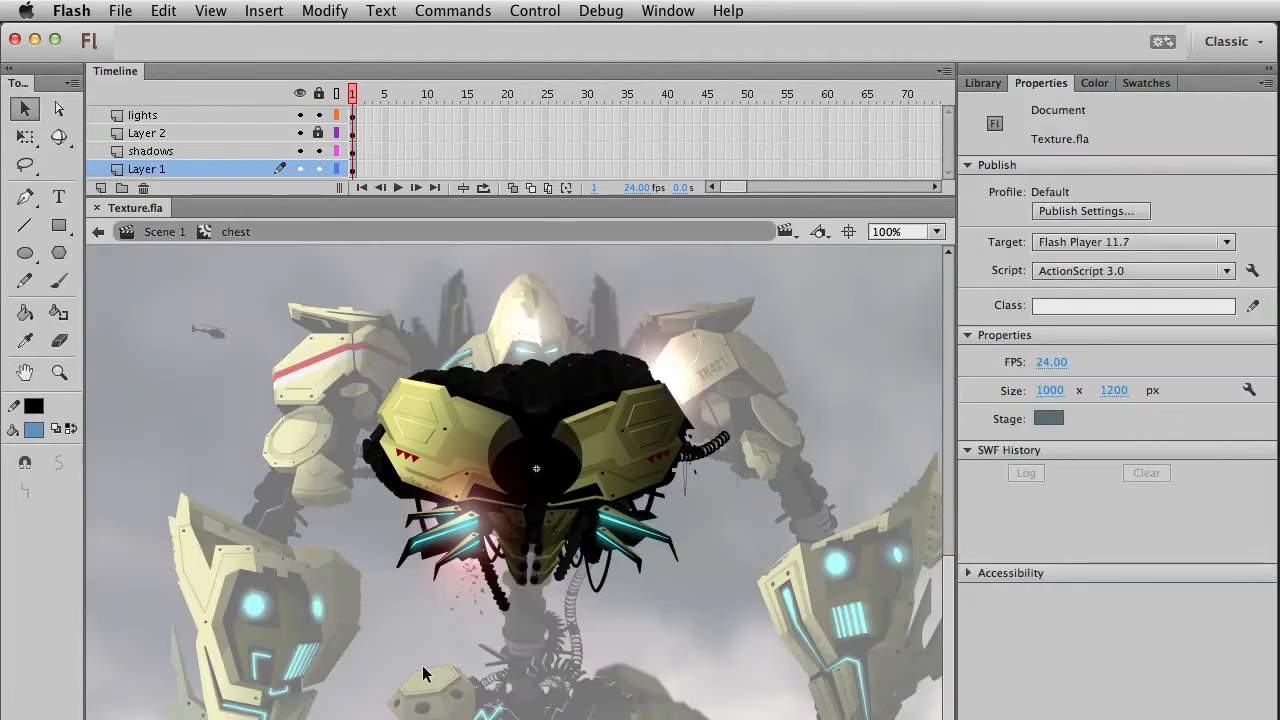
click(462, 467)
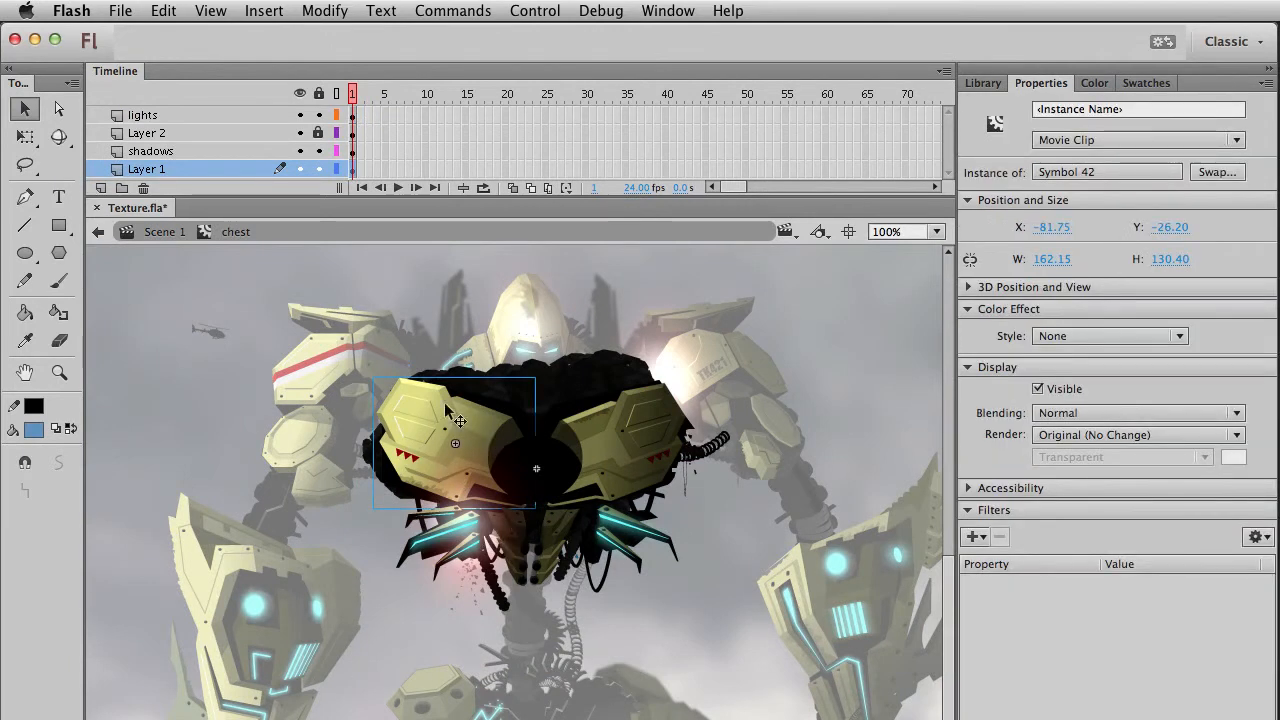
Enlarge the timeline area and rename Layer 1 of the chest symbol as "original art".
drag(428, 198, 428, 259)
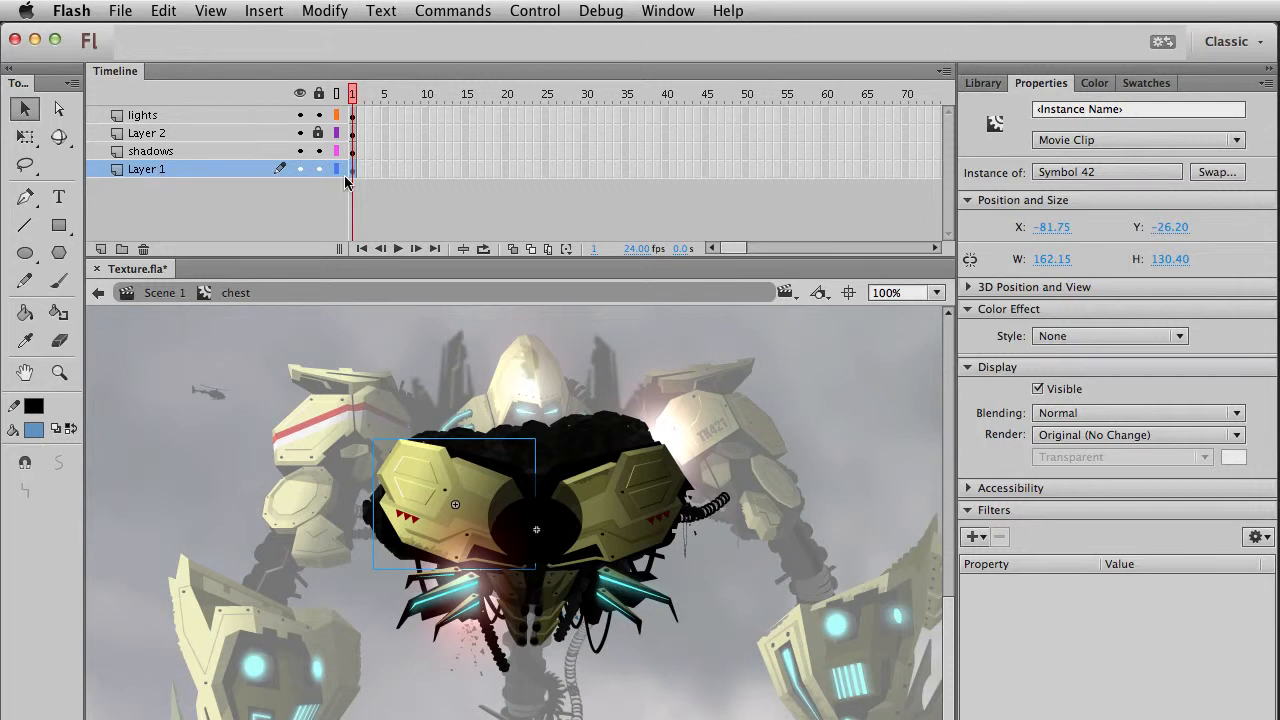
double_click(149, 171)
text(original art)
key(Return)
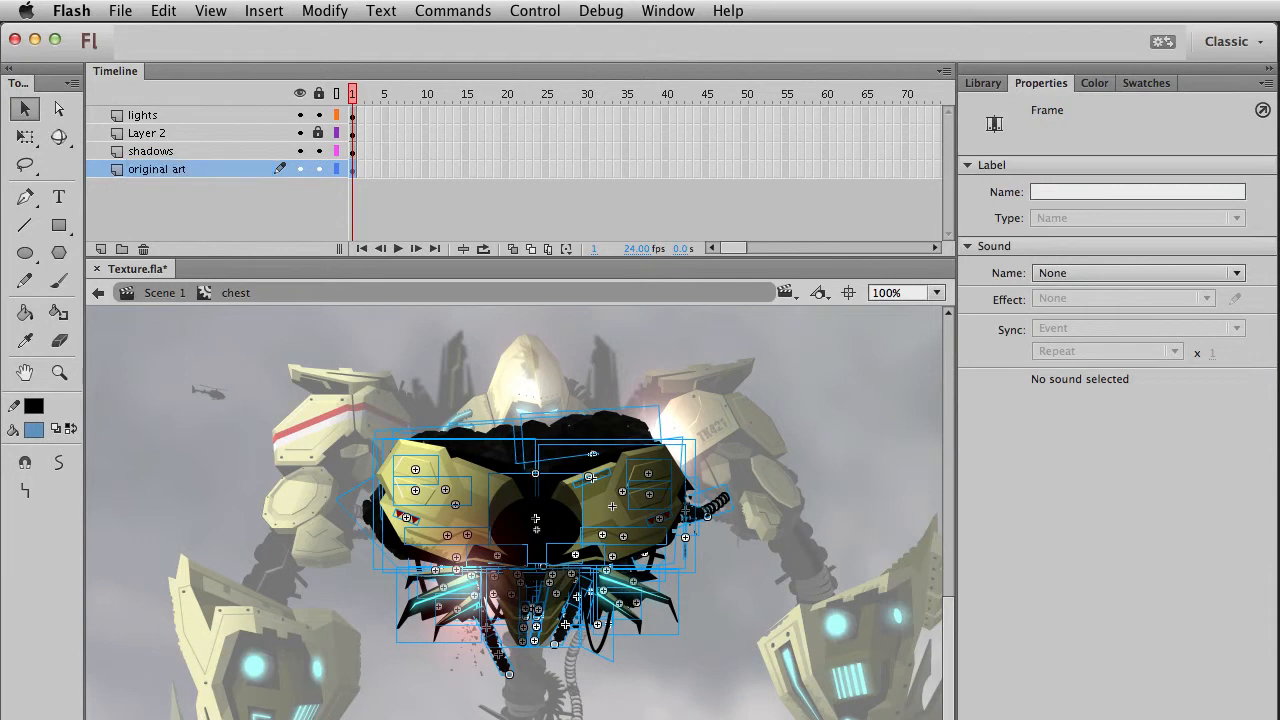
Add four new layers above the original art layer and make room to show all layers.
click(101, 249)
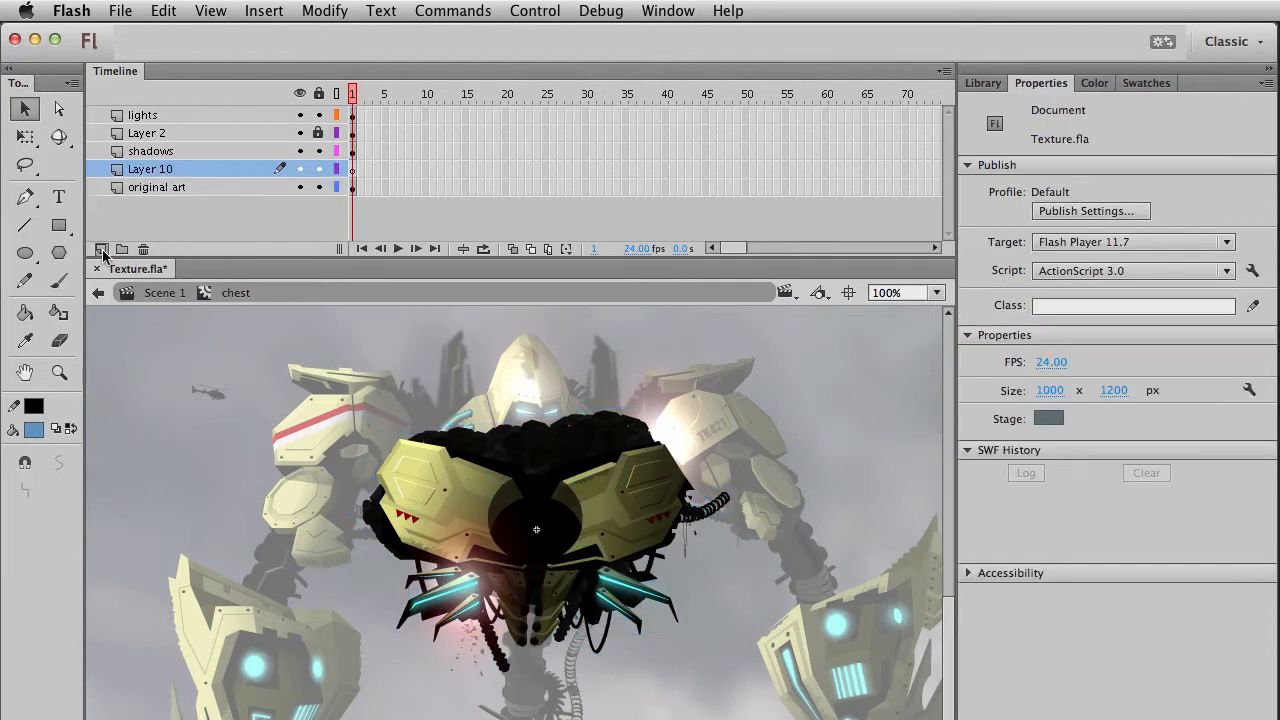
click(101, 249)
click(101, 249)
click(101, 249)
drag(266, 259, 266, 282)
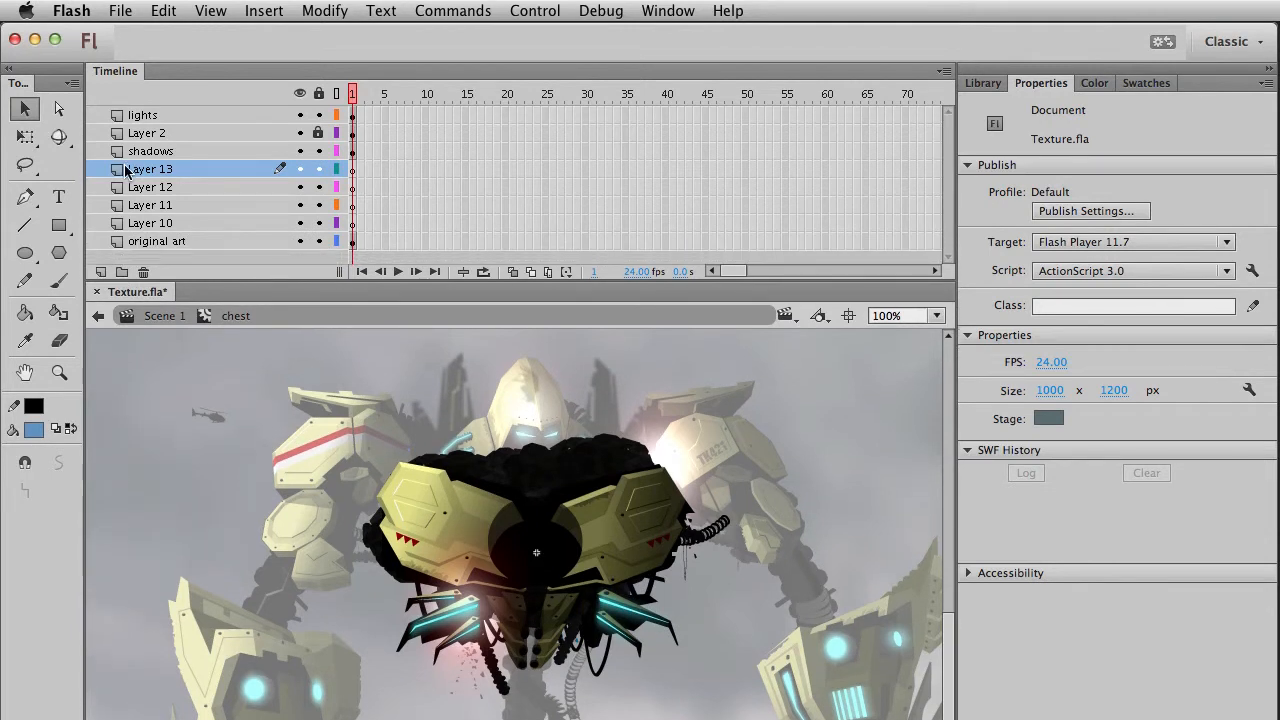
right_click(126, 170)
click(212, 166)
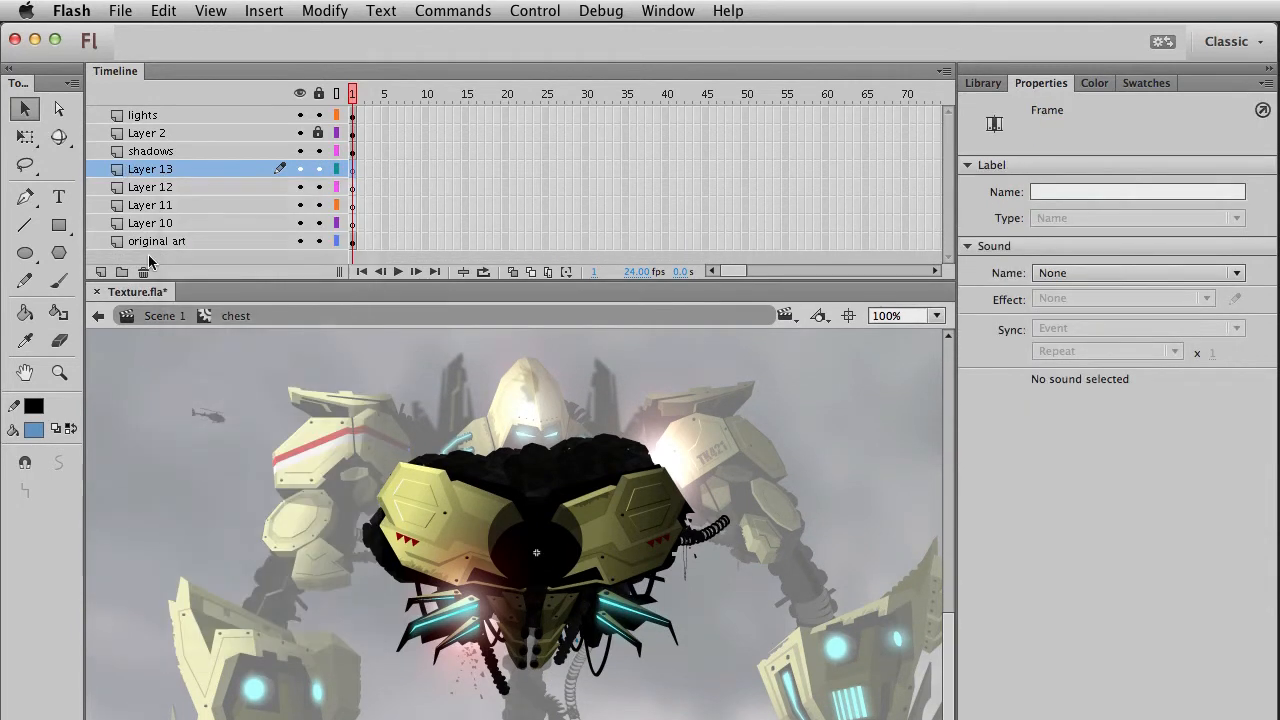
click(155, 203)
click(165, 188)
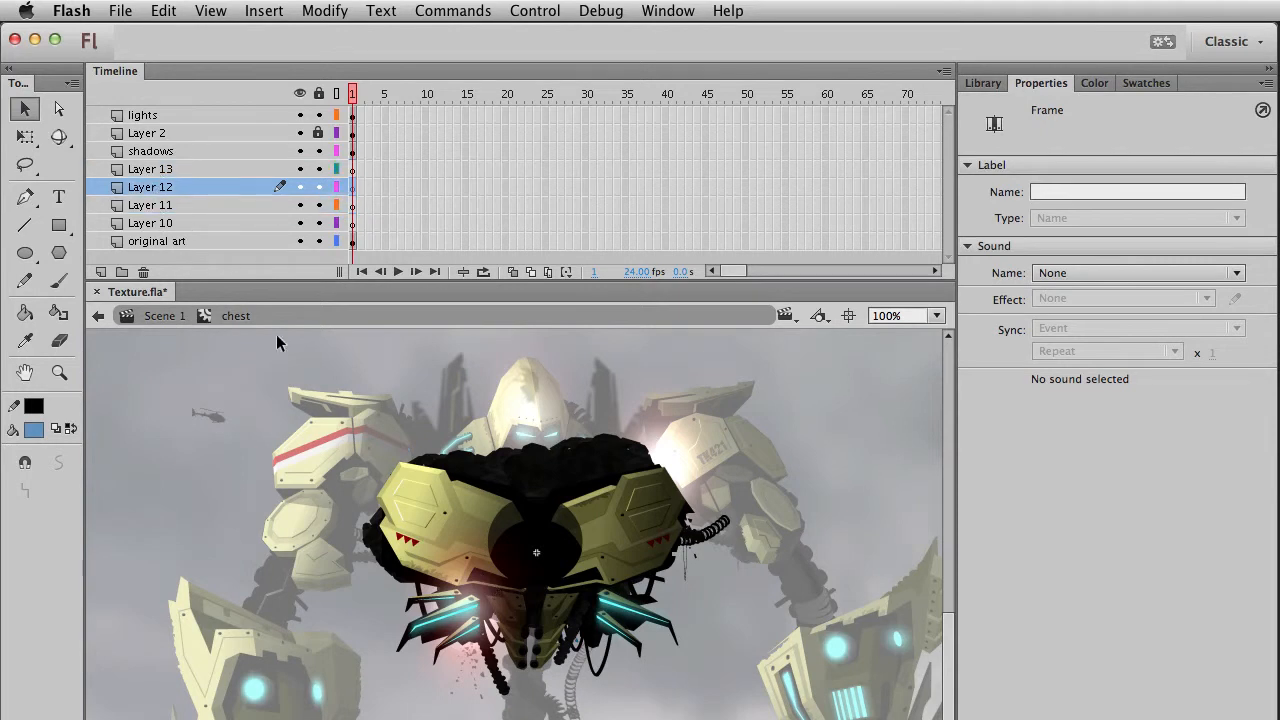
Copy the left chest plate from the original art layer, paste it in place on Layer 13 and break it apart into raw shapes.
click(354, 244)
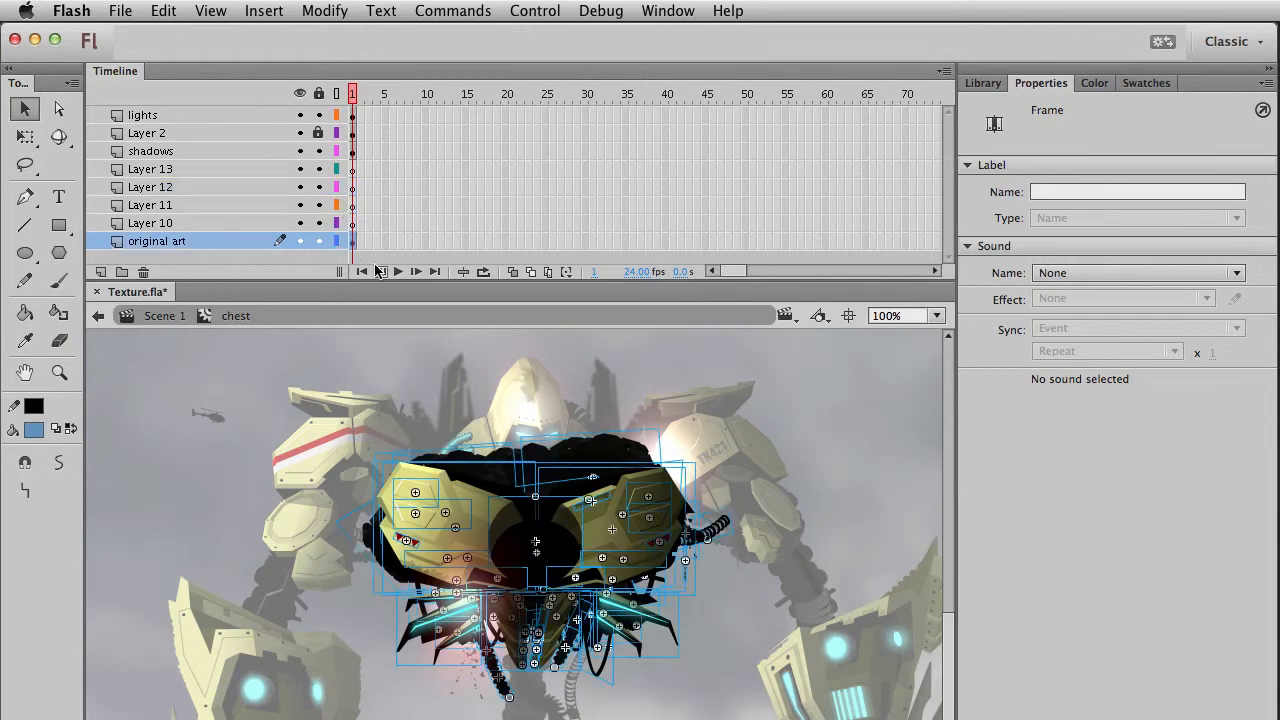
click(448, 374)
click(469, 535)
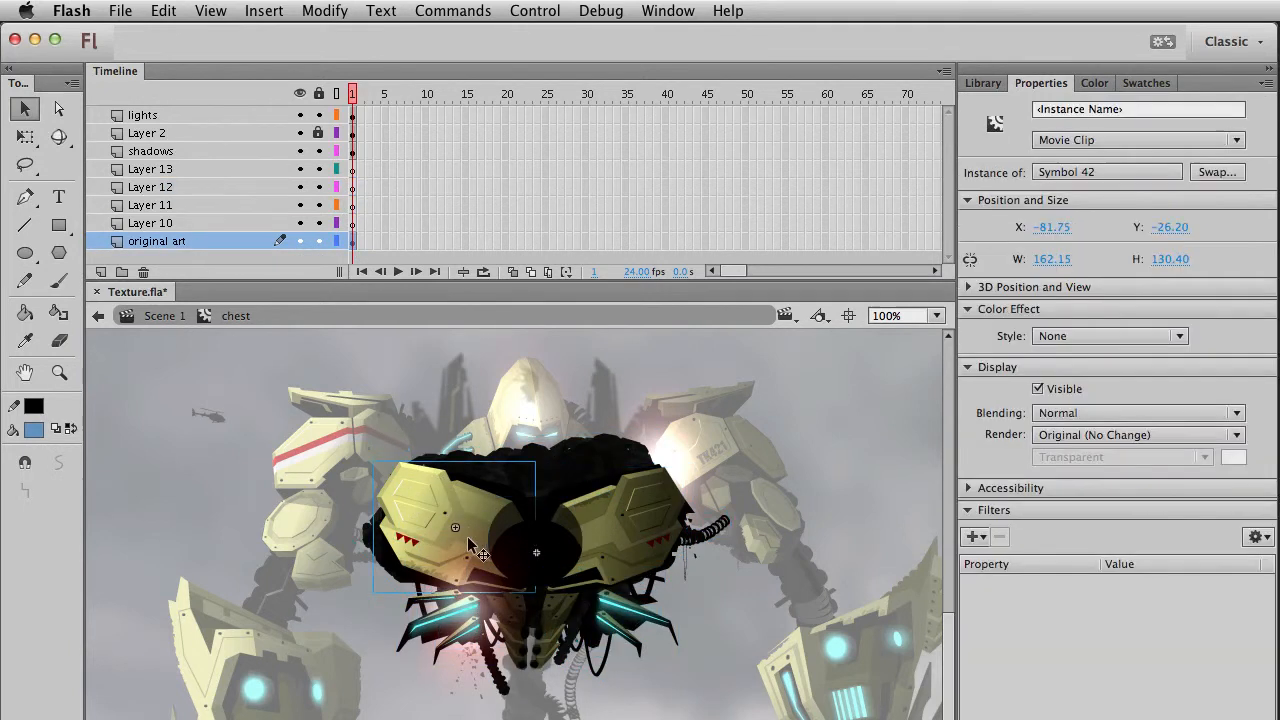
drag(469, 535, 470, 490)
drag(490, 553, 493, 605)
click(362, 170)
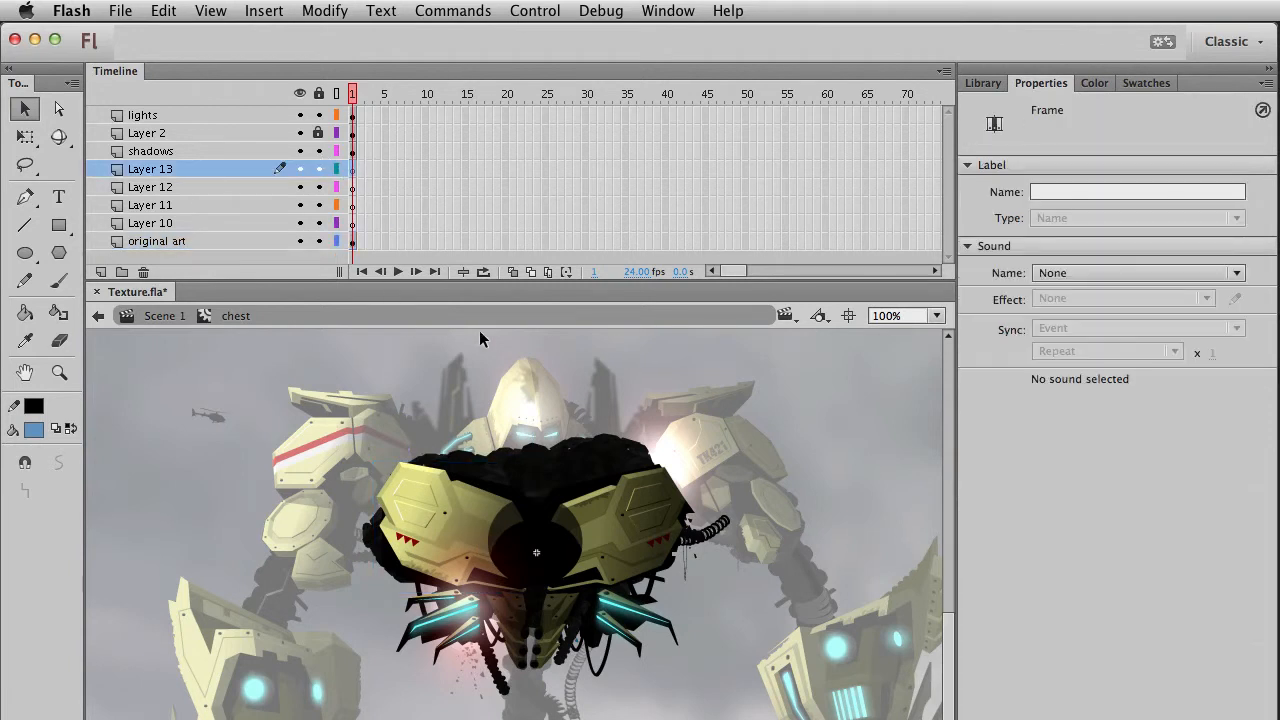
key(super+shift+v)
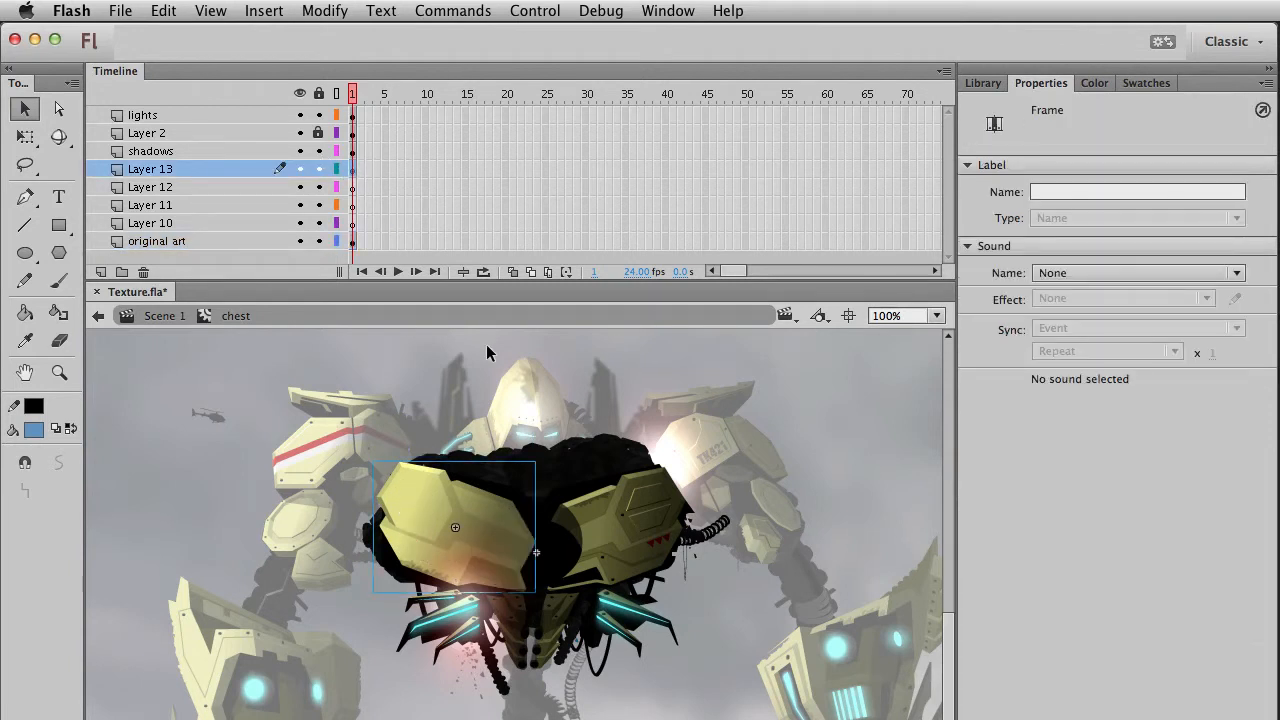
key(super+b)
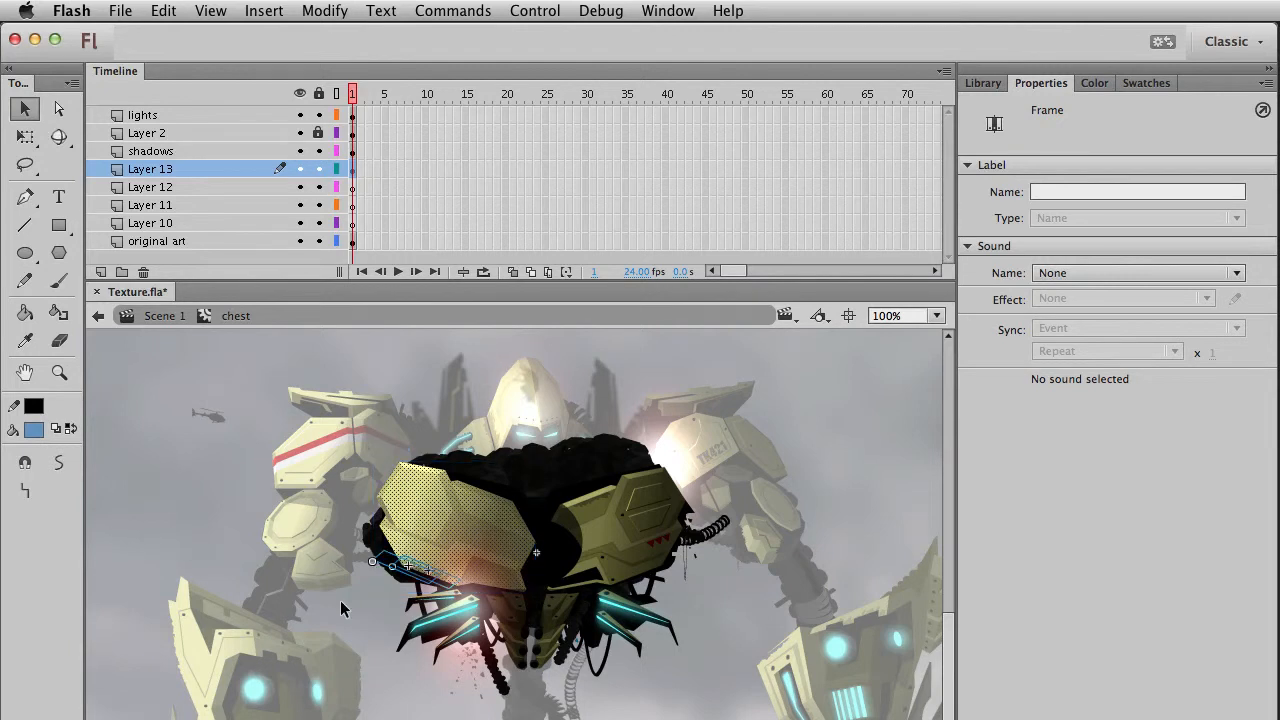
drag(355, 604, 356, 604)
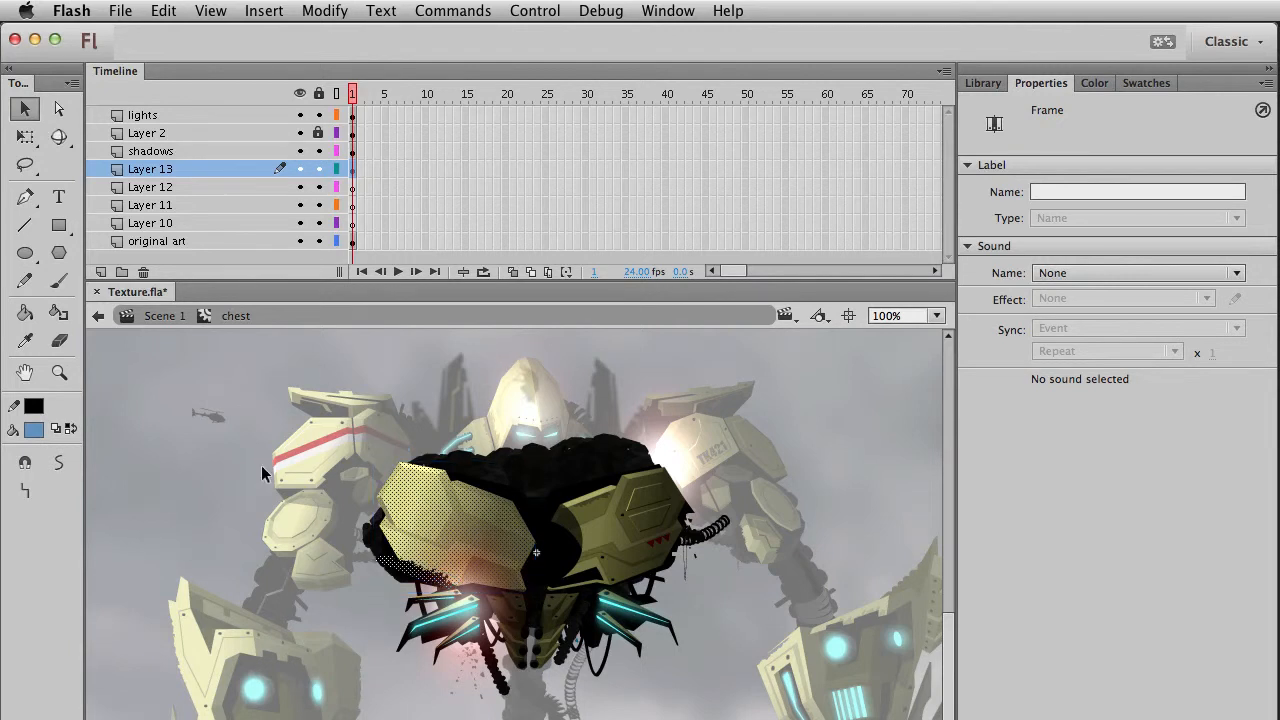
Lock all layers and hide every layer except Layer 13.
click(318, 94)
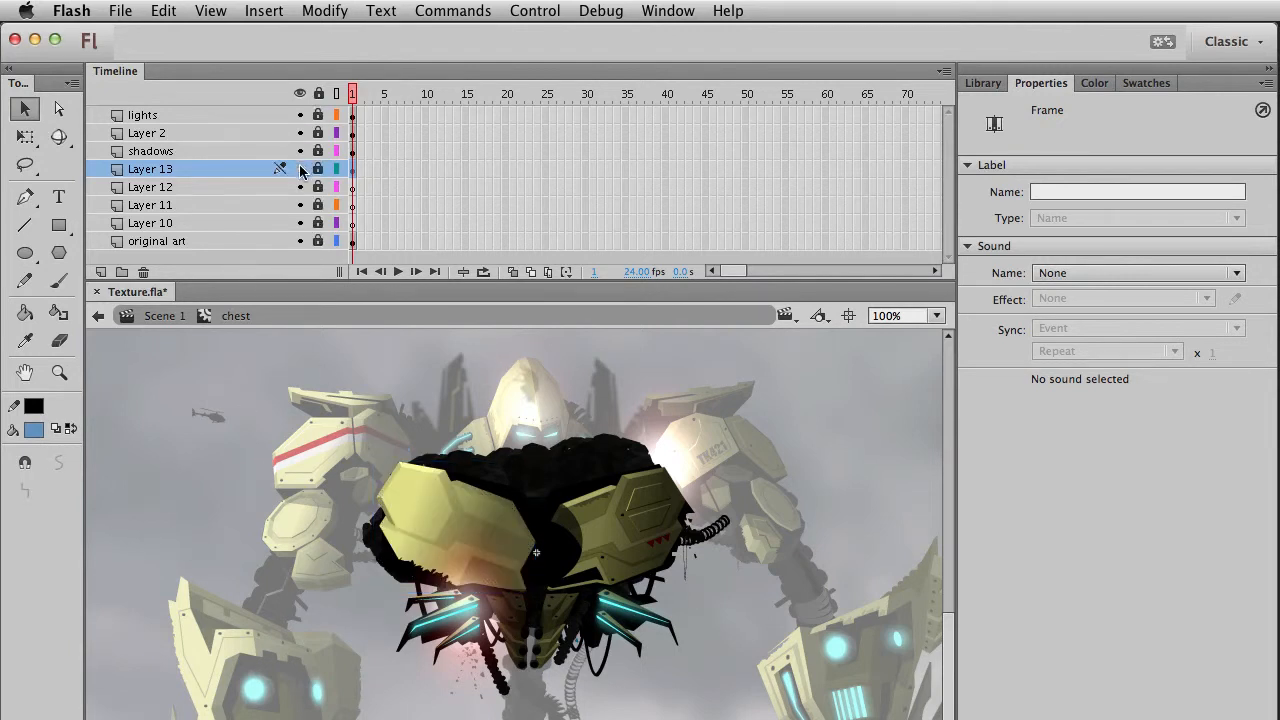
click(300, 169)
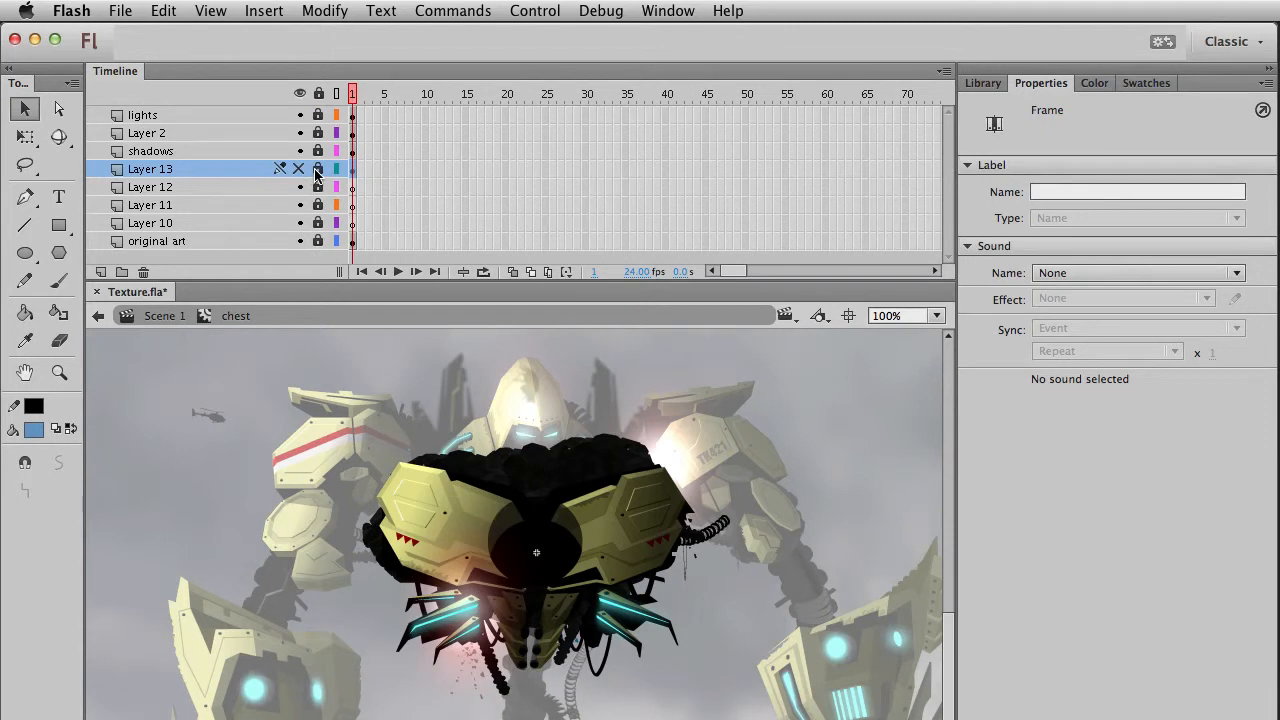
click(300, 94)
click(300, 169)
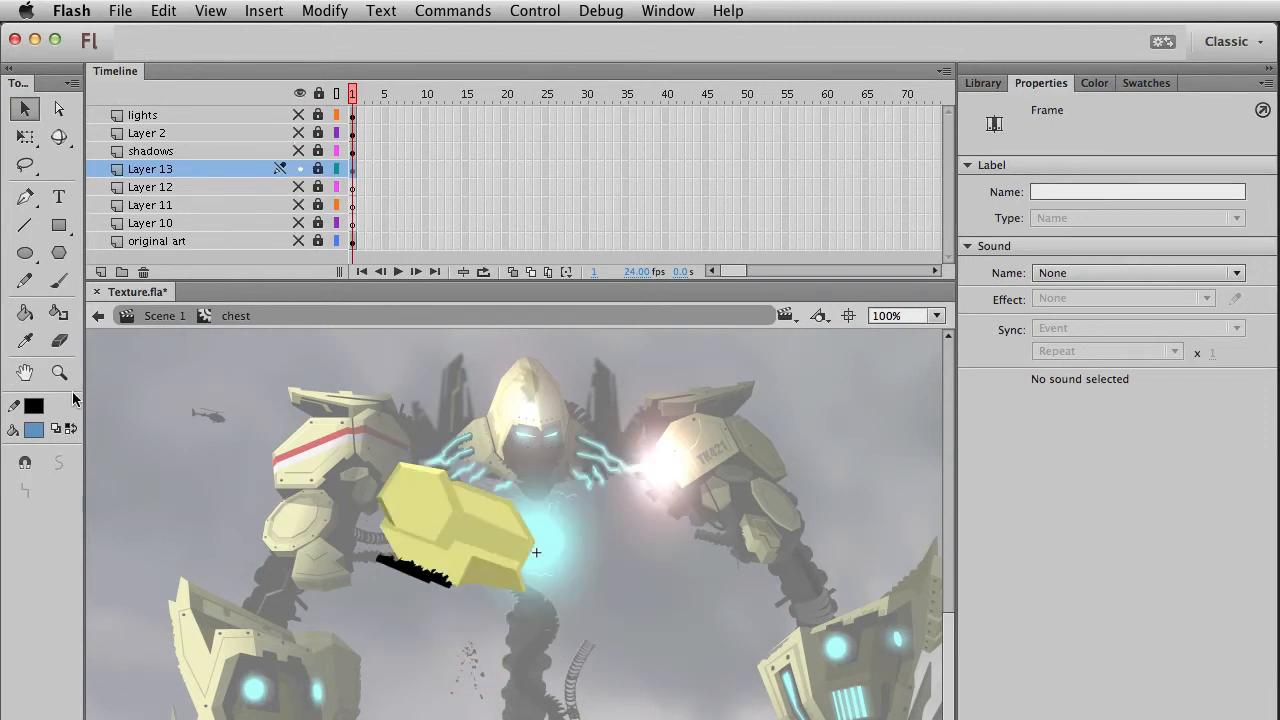
Copy the round hole2 symbol in the chest's center from the original art layer, and leave that layer locked and hidden.
click(62, 376)
drag(336, 436, 644, 667)
key(v)
drag(575, 592, 565, 405)
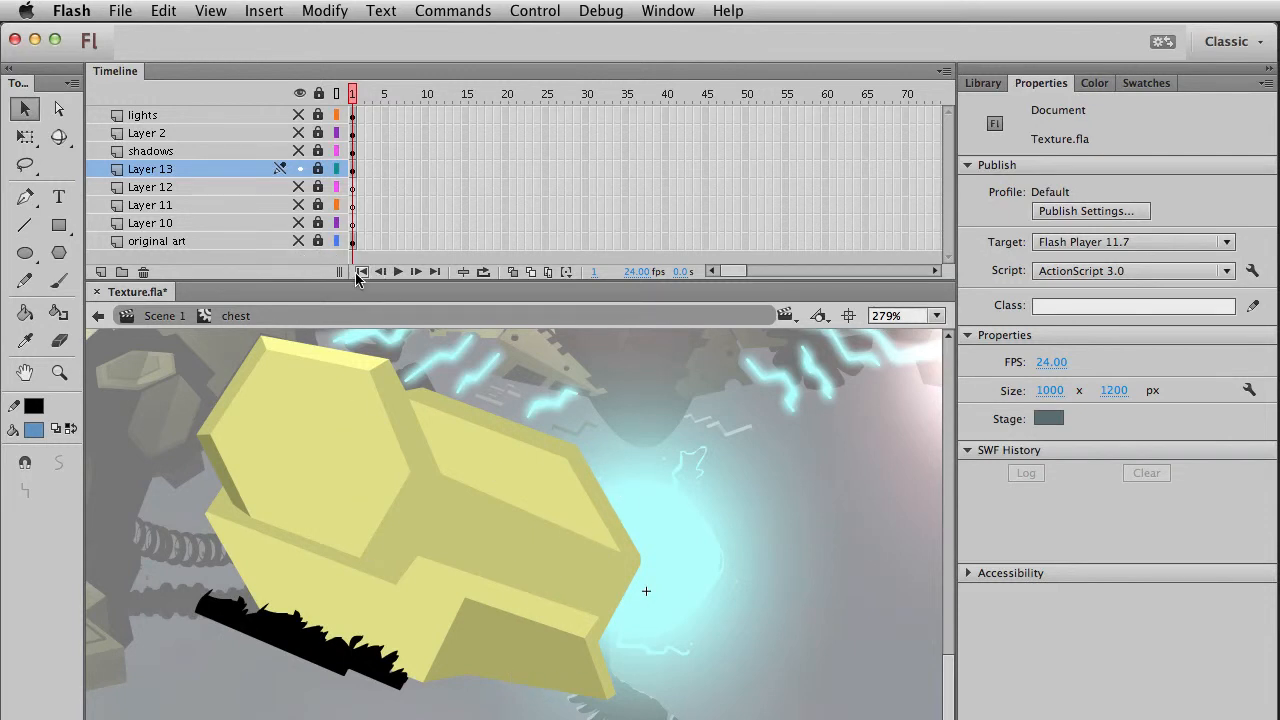
click(298, 241)
click(298, 241)
click(299, 241)
click(318, 241)
click(748, 487)
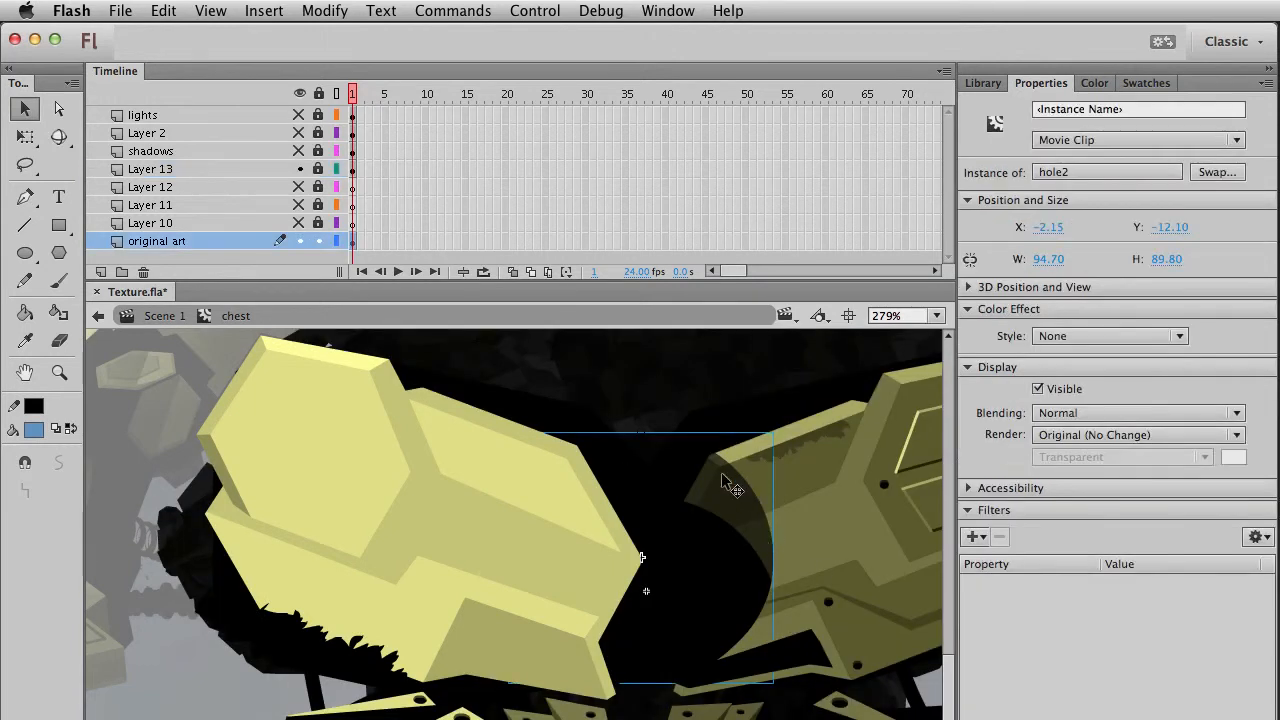
click(318, 241)
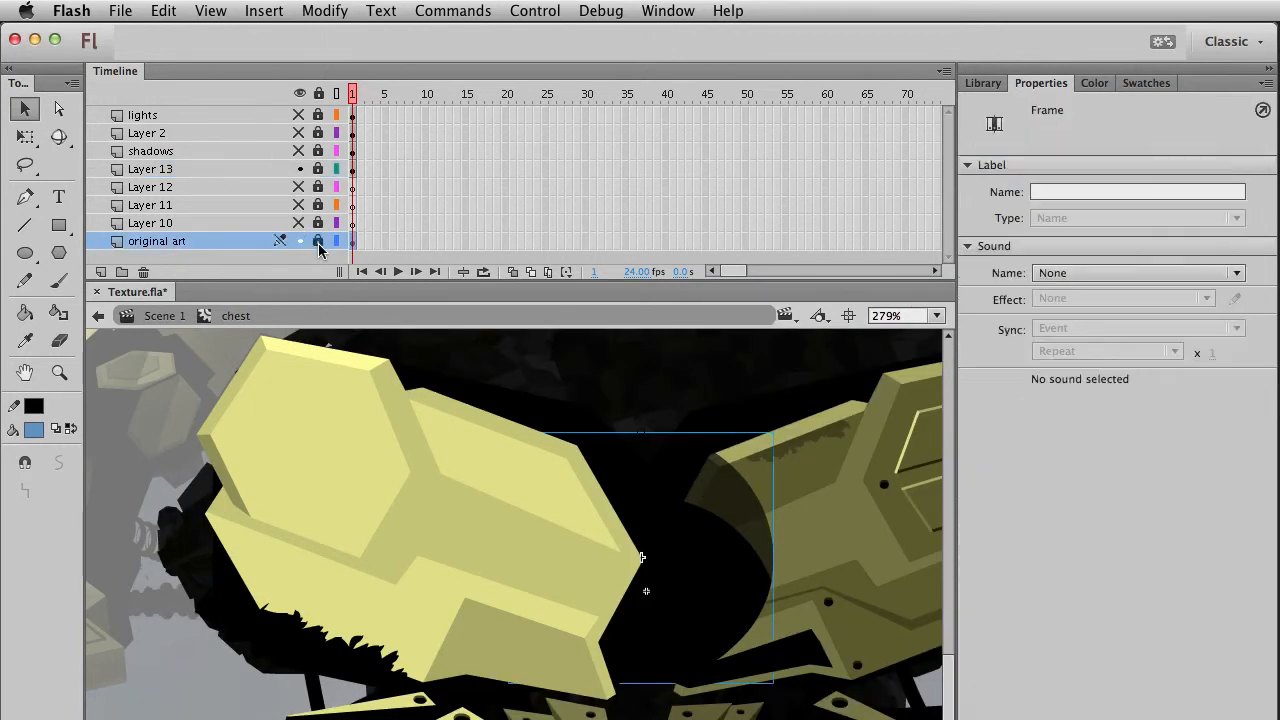
click(298, 241)
Unlock Layer 13 and paste the copied hole symbol in place on it.
click(318, 169)
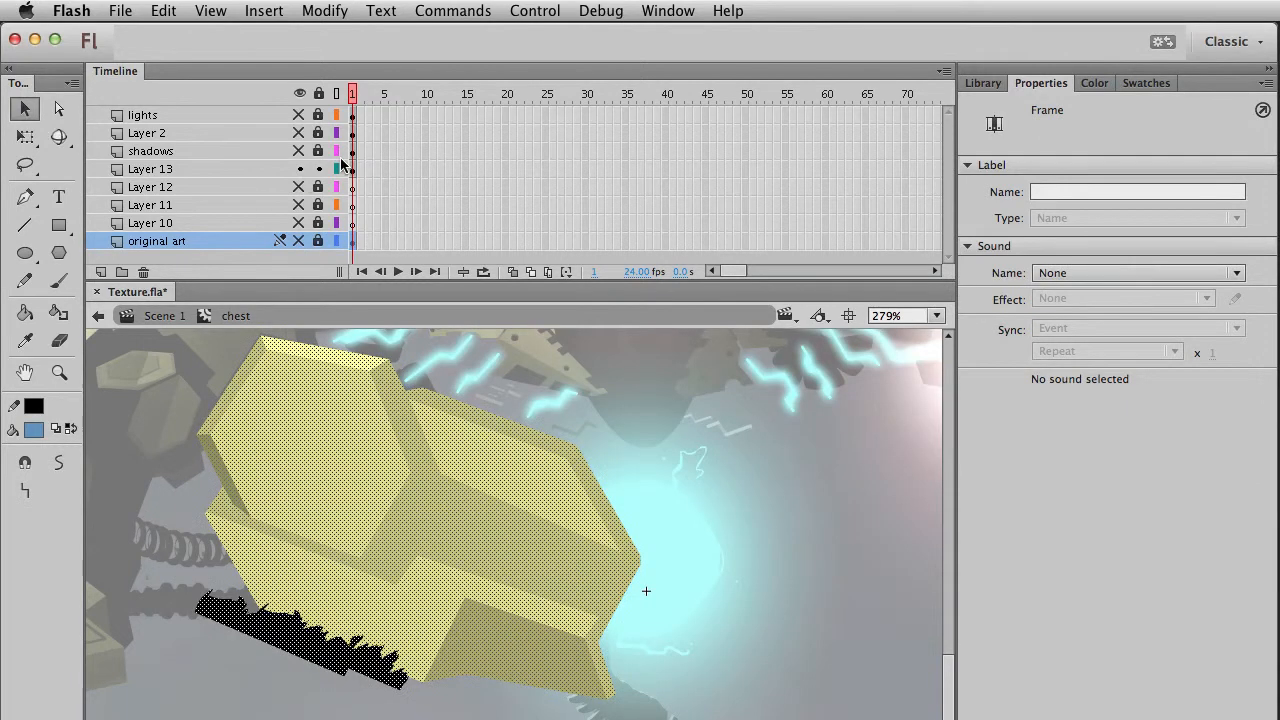
click(352, 170)
click(701, 472)
key(super+shift+v)
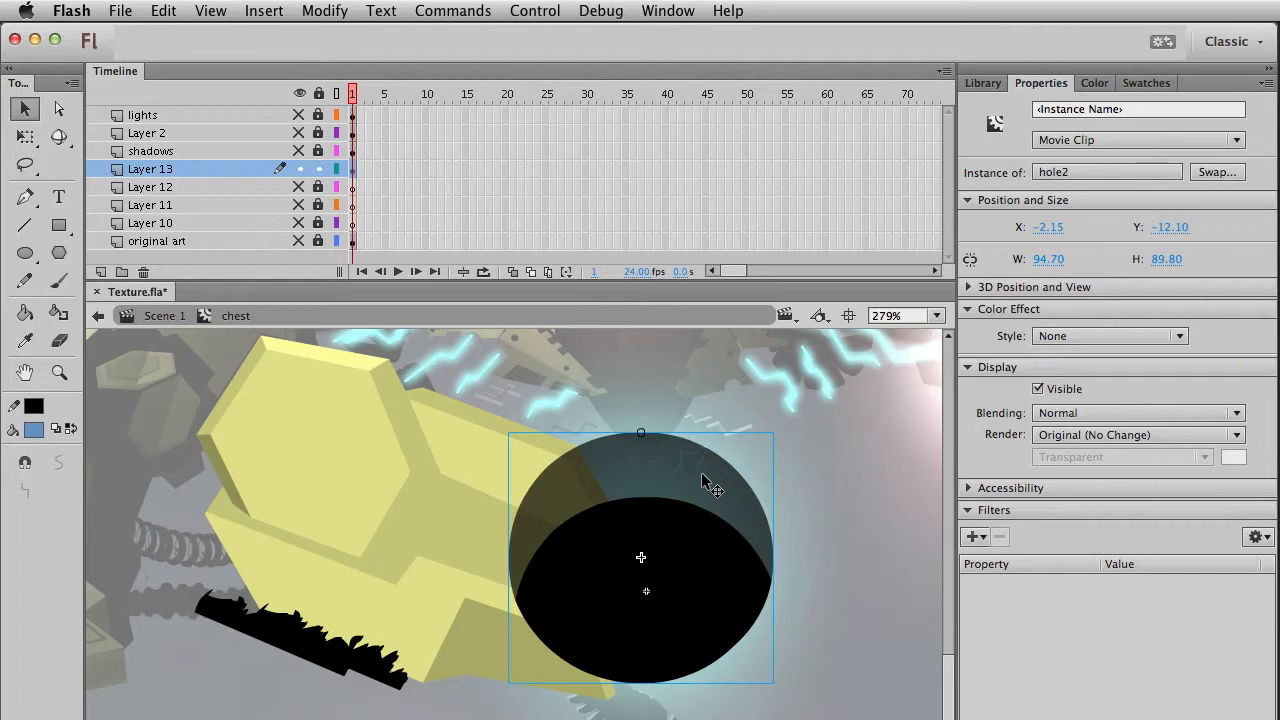
Break apart the pasted hole and delete its shape to cut a round notch out of the chest plate.
key(super+b)
click(823, 515)
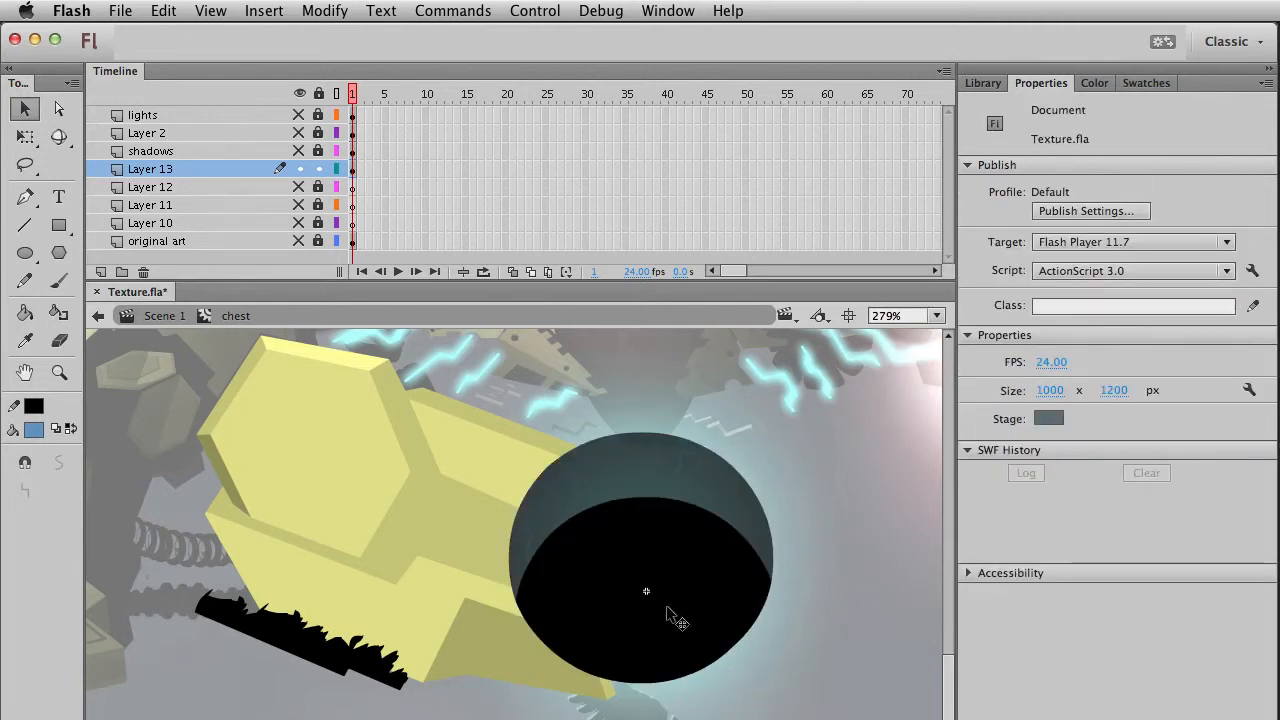
click(615, 525)
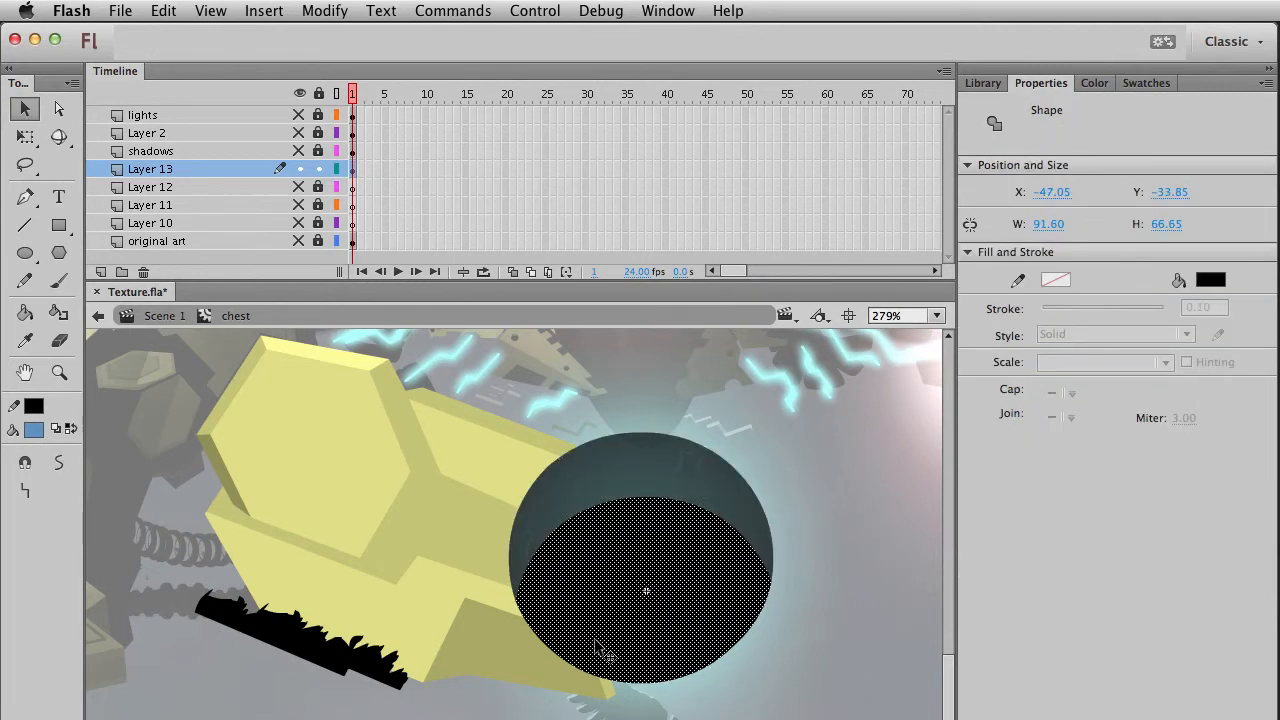
key(Delete)
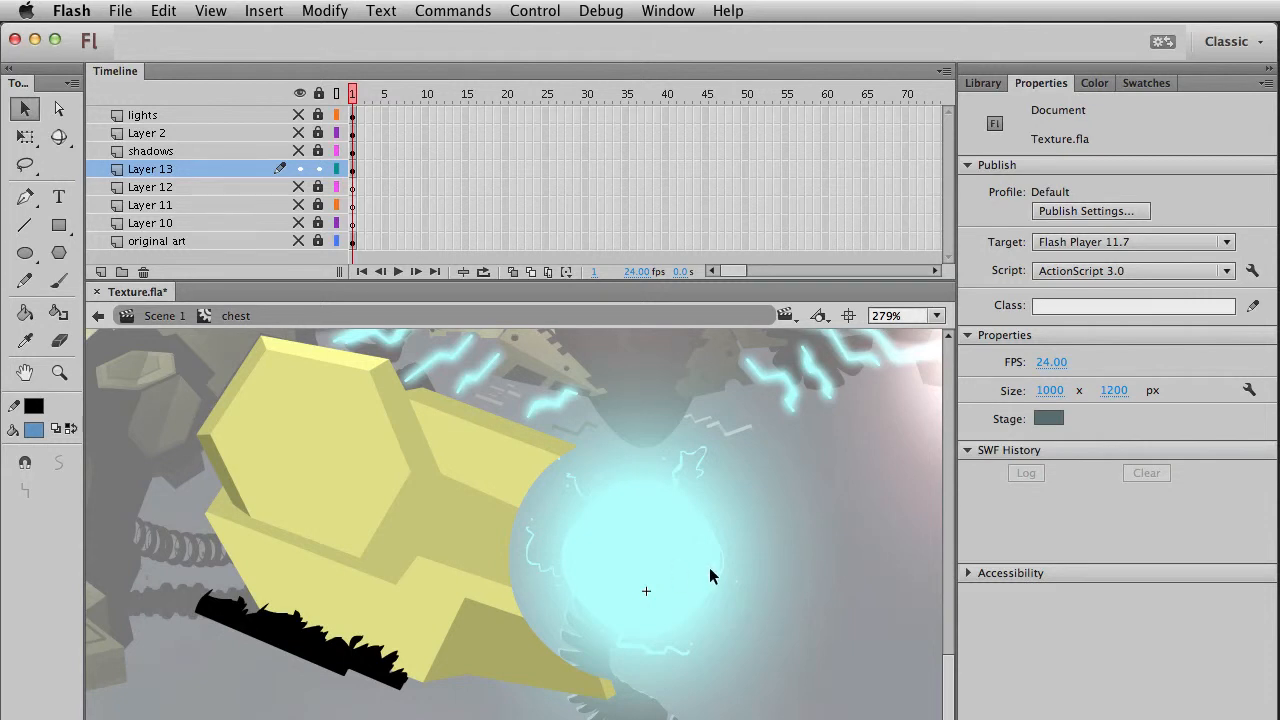
Delete the bevel shapes along the hexagon's outer left and upper edges and the small tip at the plate's lower right.
click(530, 463)
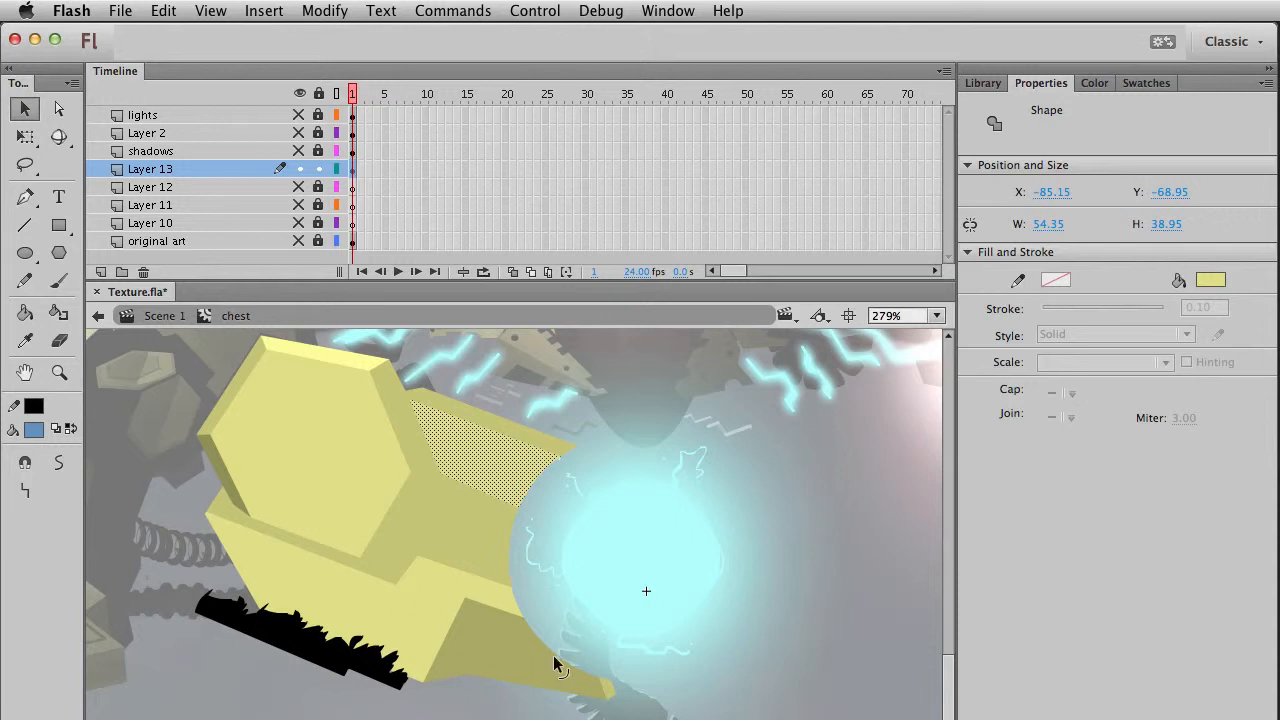
click(218, 464)
shift+click(229, 400)
shift+click(280, 348)
key(Delete)
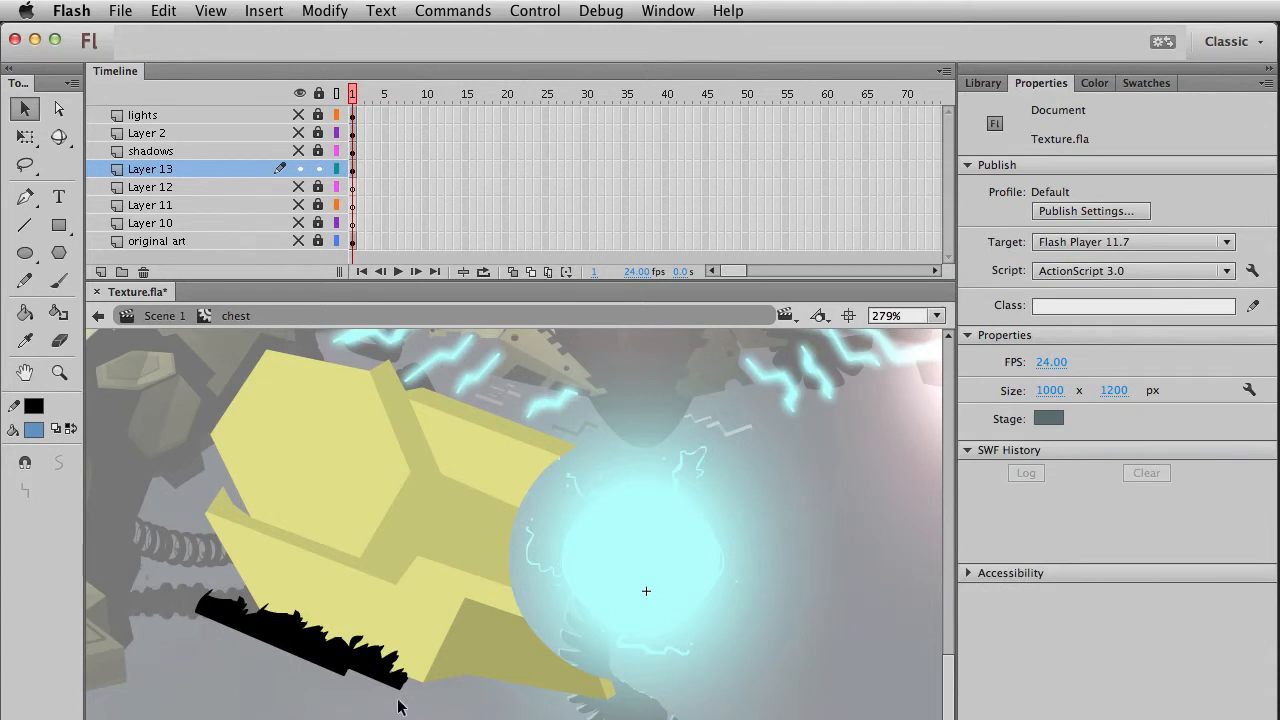
click(612, 698)
key(Delete)
click(552, 438)
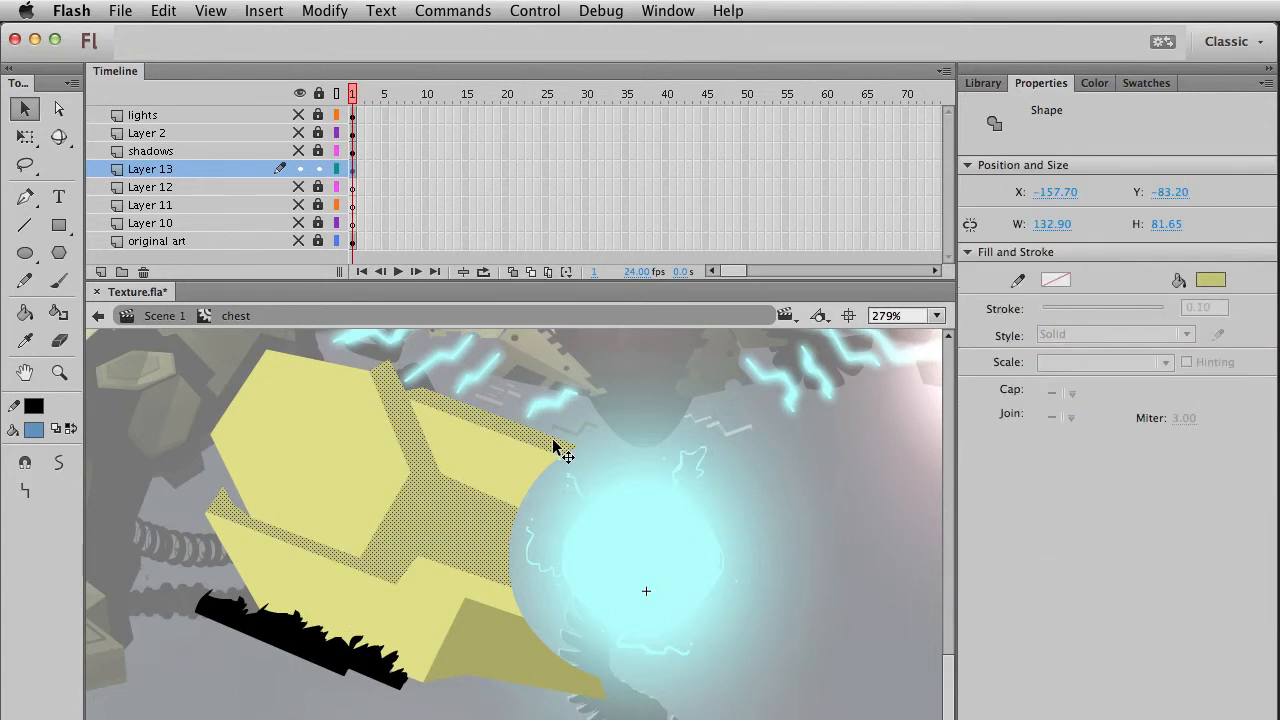
shift+click(499, 607)
key(Delete)
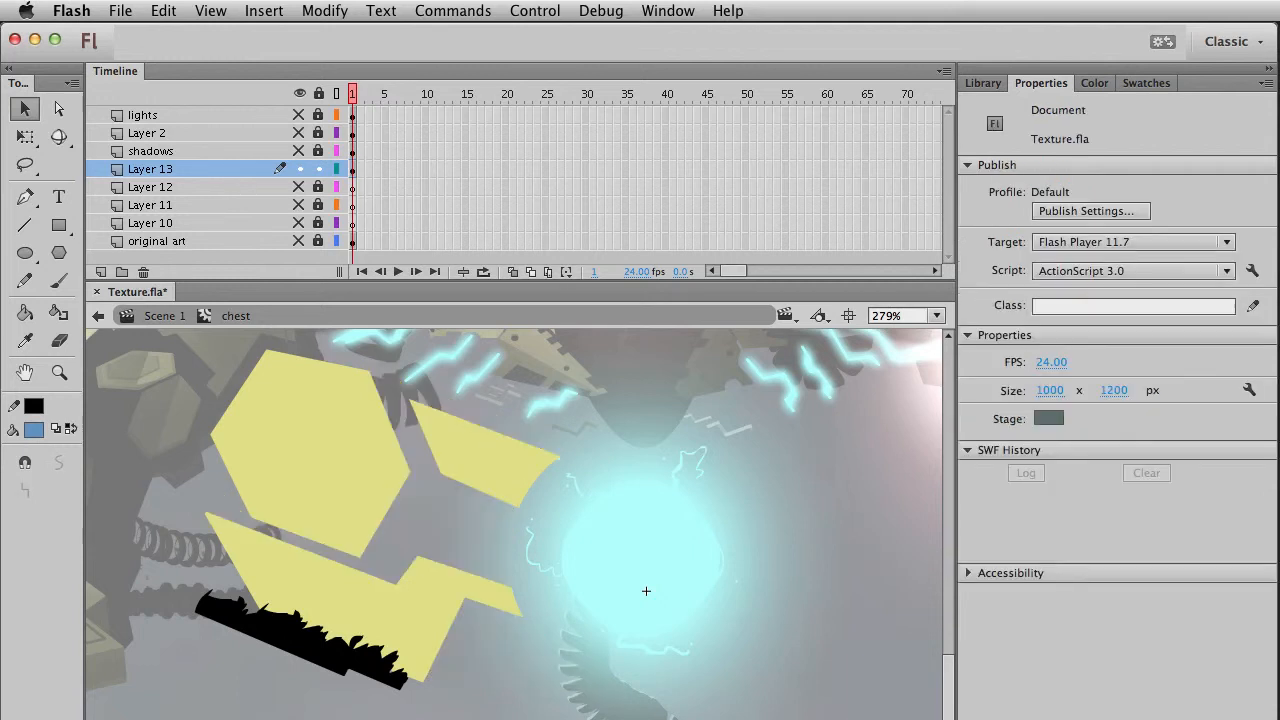
key(super+z)
Move the three light yellow plate faces from Layer 13 onto the unhidden, unlocked Layer 11, keeping their position.
click(370, 467)
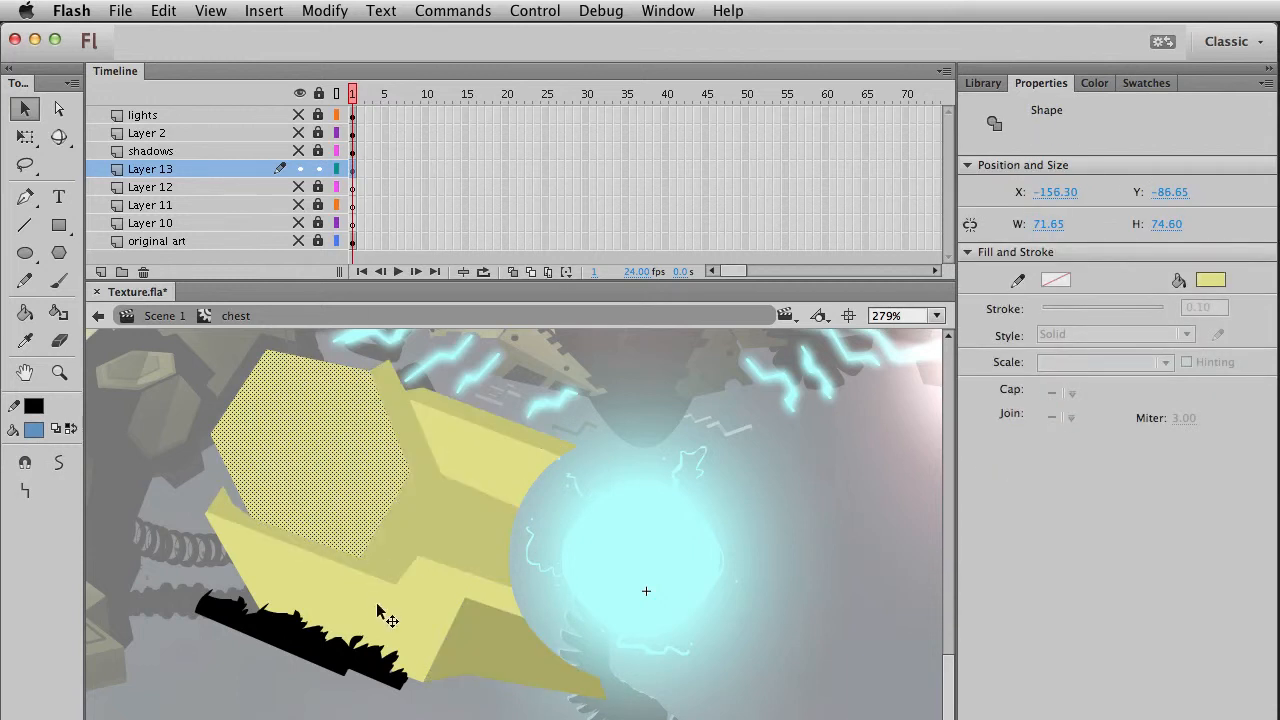
shift+click(377, 606)
shift+click(455, 470)
key(super+x)
click(318, 205)
click(299, 205)
click(353, 205)
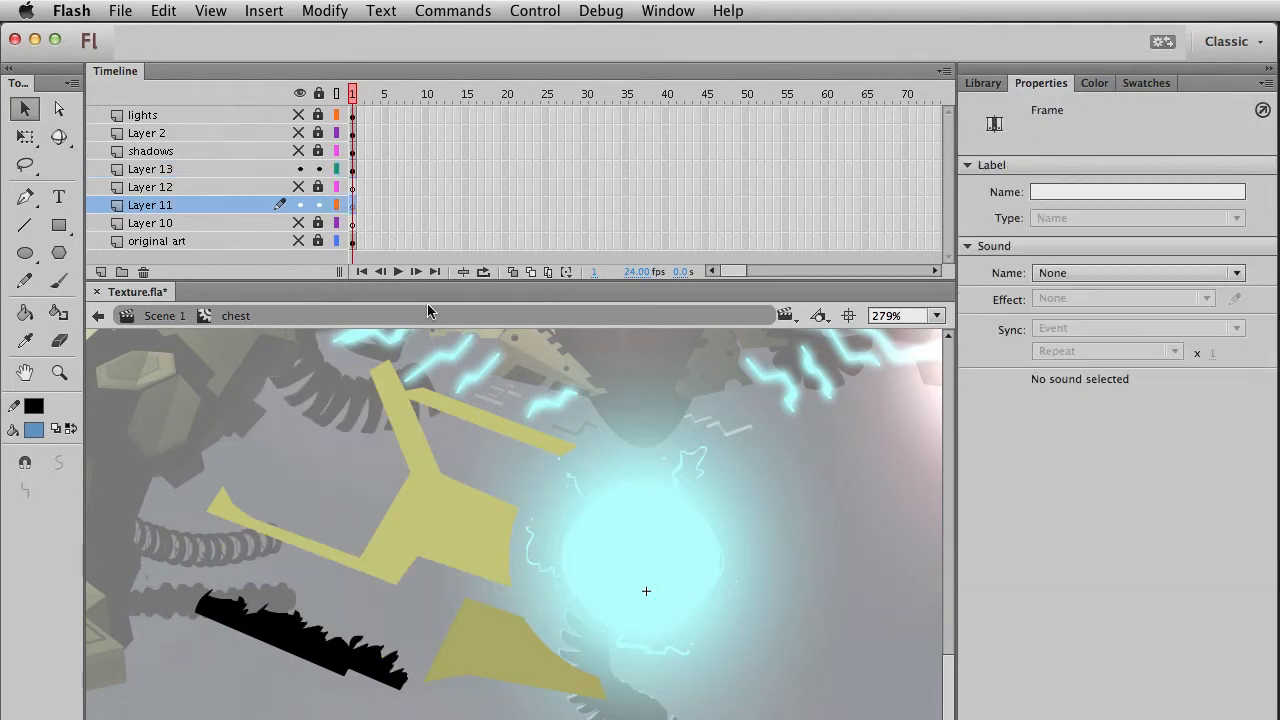
key(super+shift+v)
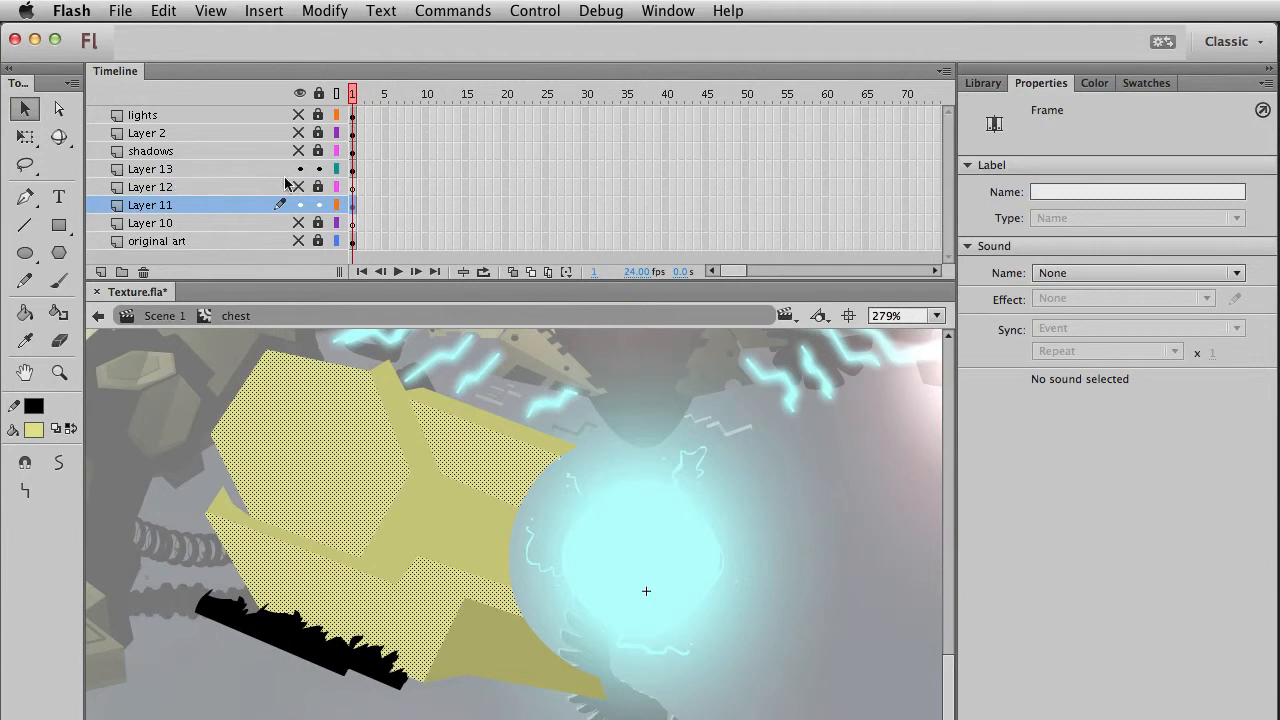
Fill the light plate faces on Layer 11 with bright cyan and deselect them.
click(34, 430)
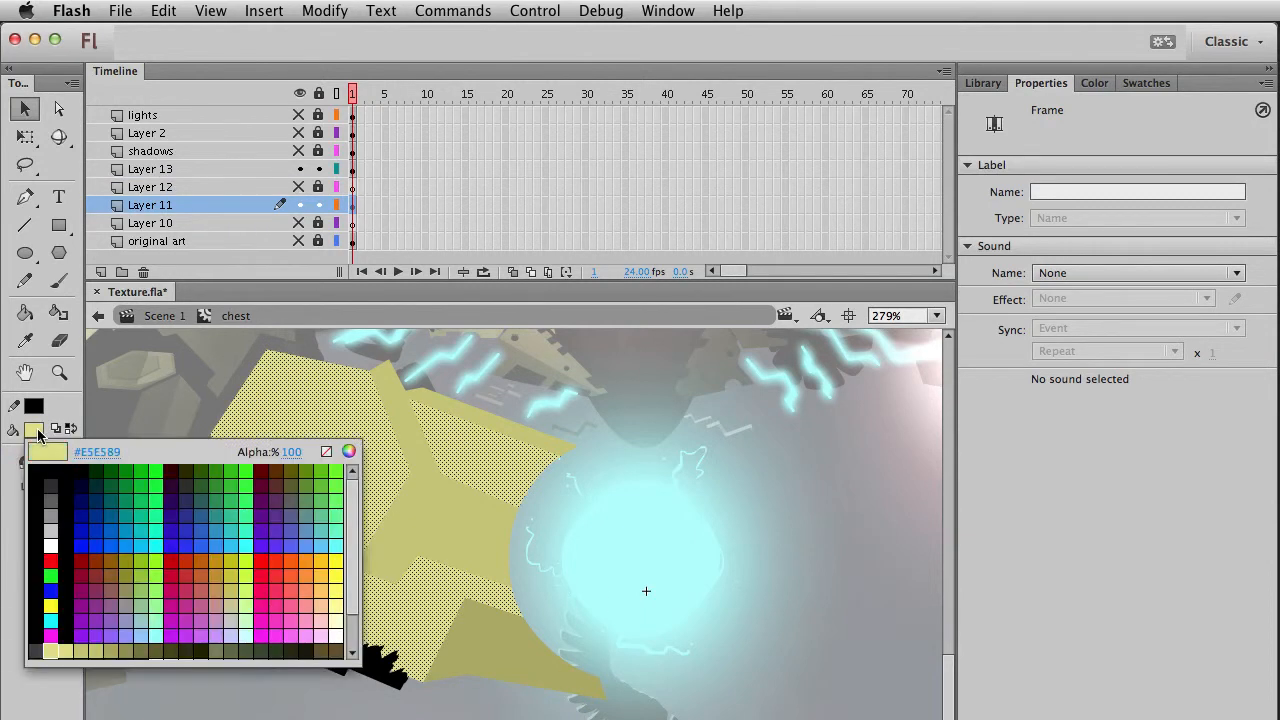
click(170, 540)
key(super+shift+a)
Fill the mid-tone bevel shape between the cyan faces on Layer 13 with dark blue.
click(486, 580)
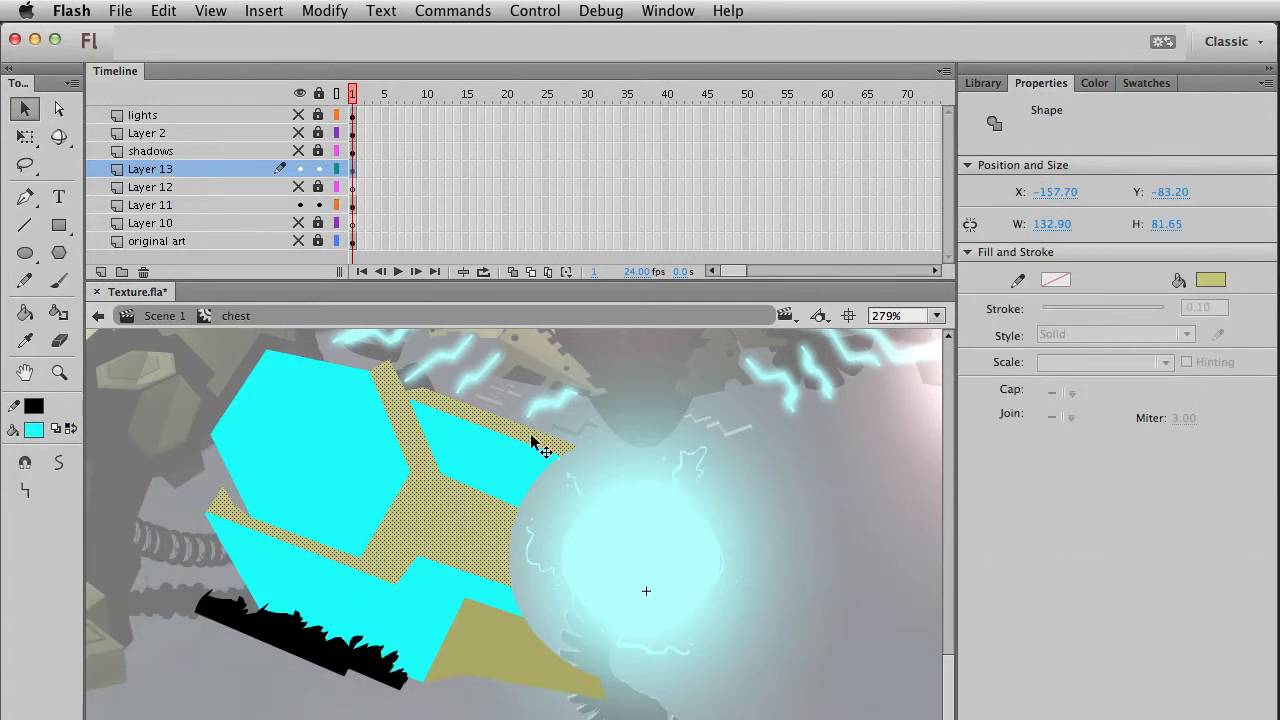
click(36, 432)
click(120, 510)
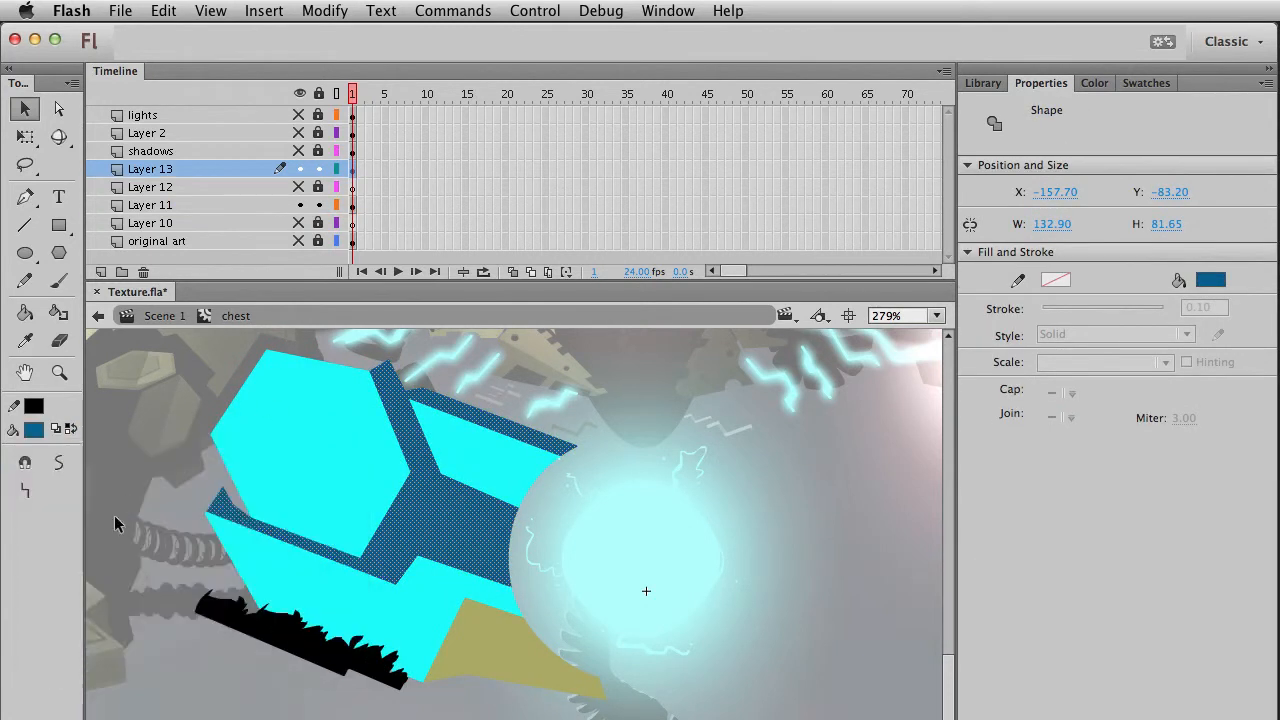
Fill the remaining tan bevel shape at the plate's lower right with dark blue and delete the jagged black shape along its lower edge.
click(27, 318)
click(552, 675)
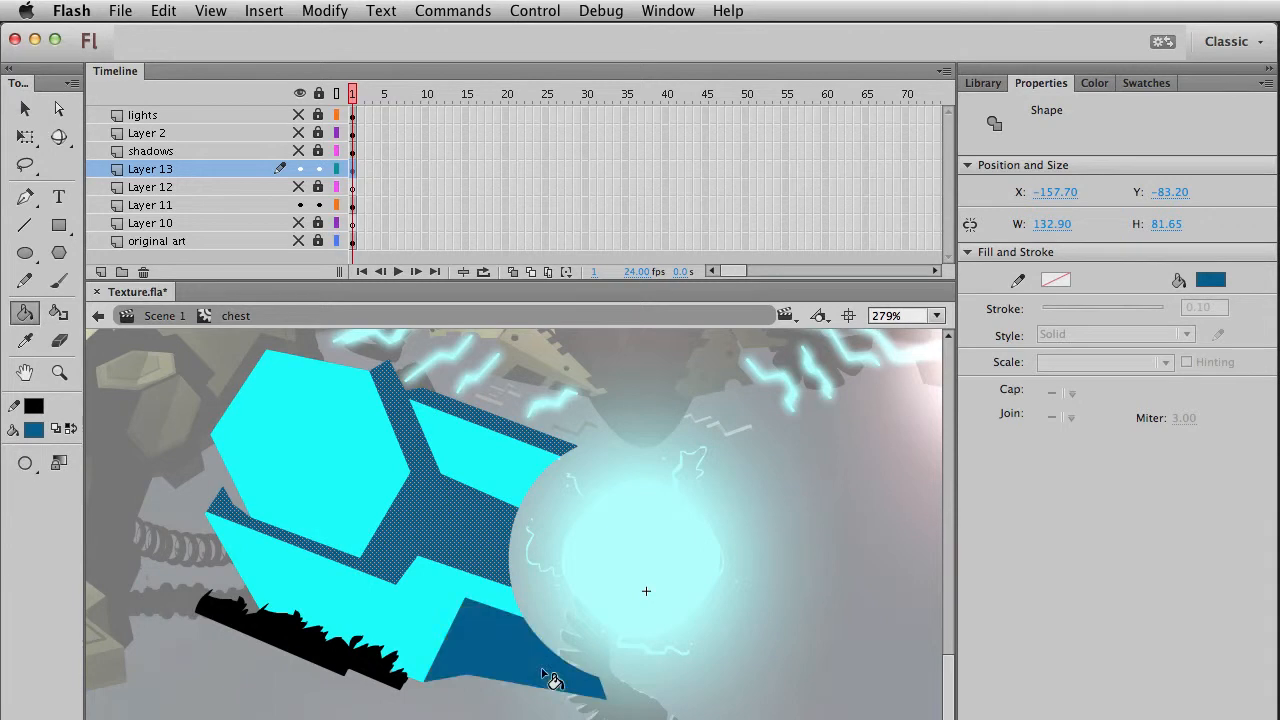
key(v)
click(355, 665)
key(Delete)
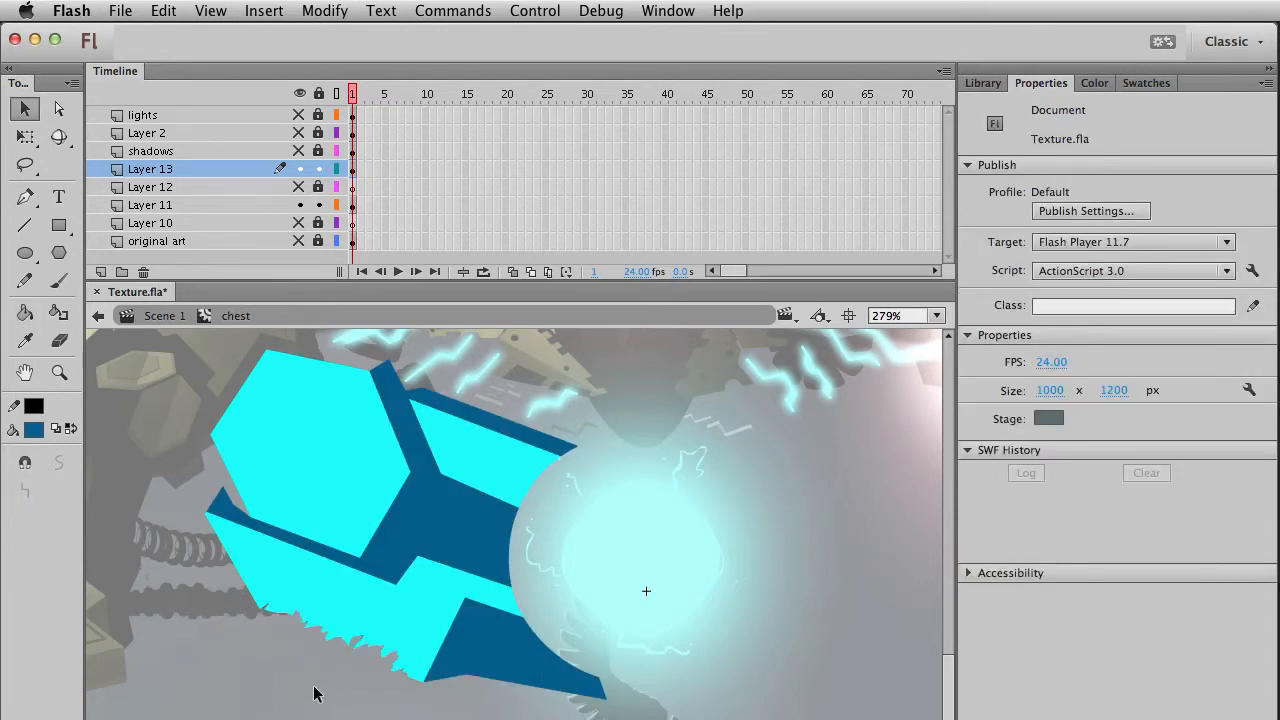
Turn Layer 13 and Layer 11 into masks for Layer 12 and Layer 10, and make all hidden layers visible.
click(260, 172)
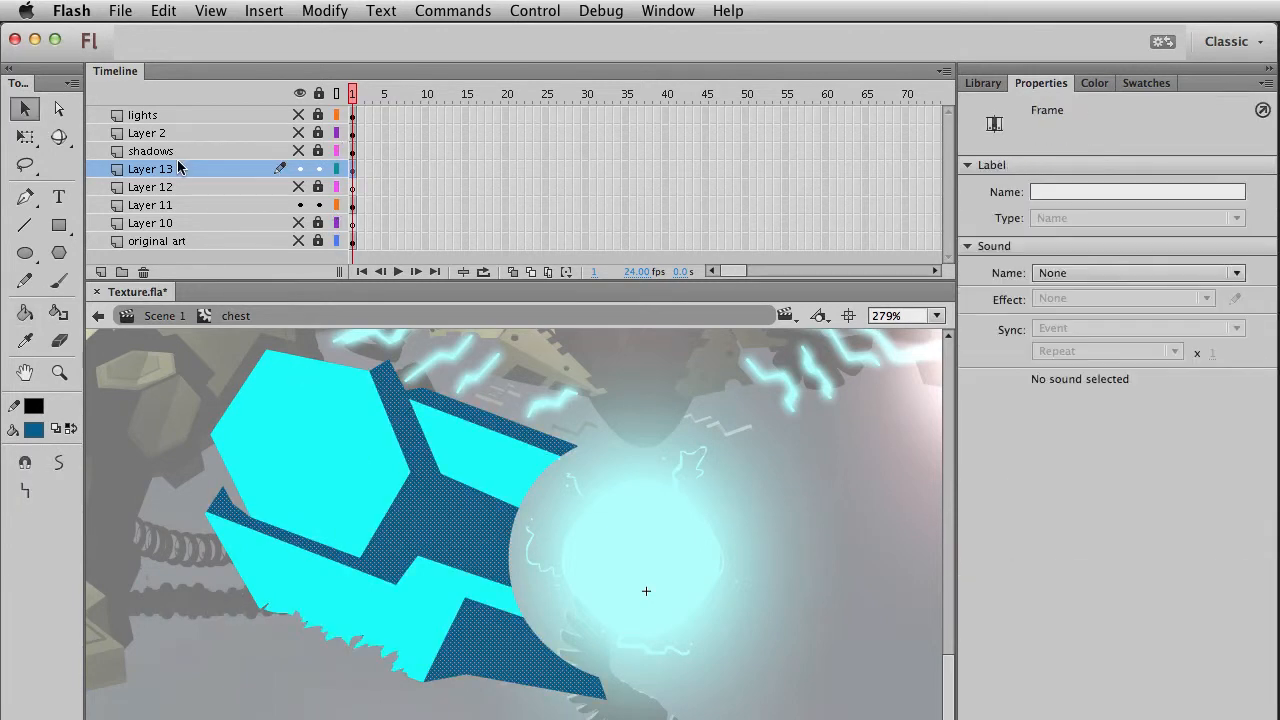
right_click(165, 170)
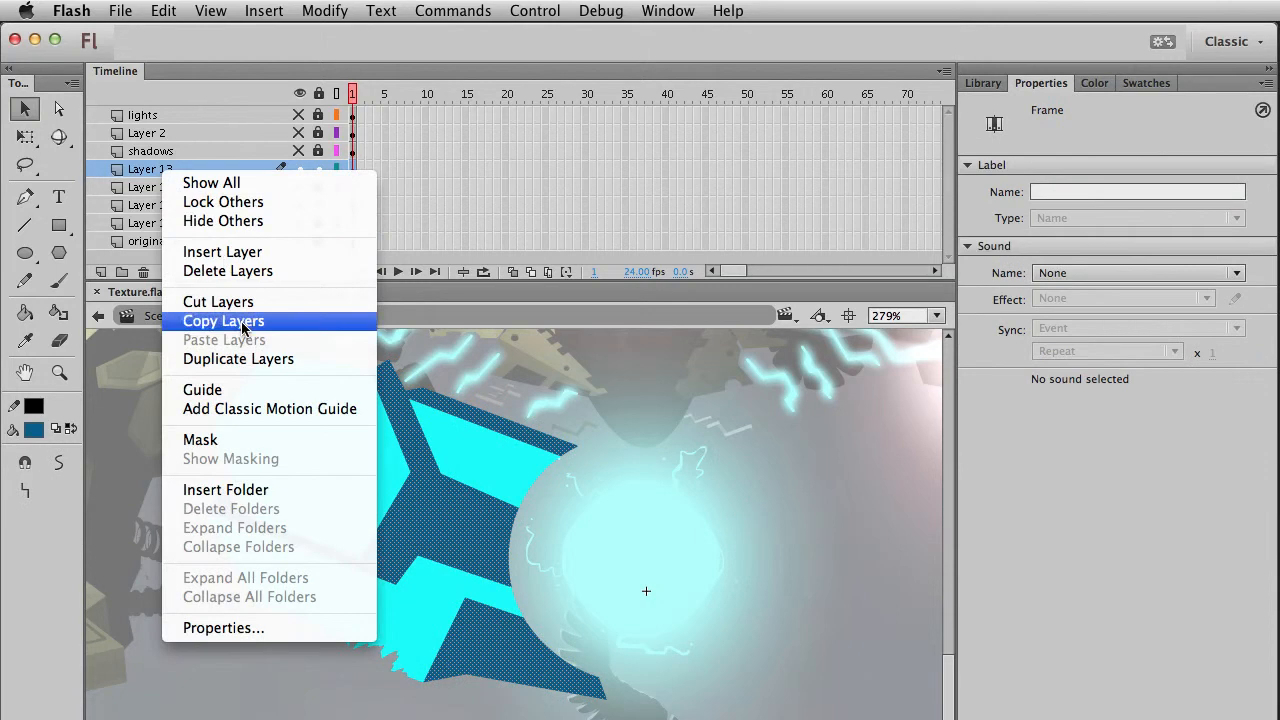
click(232, 442)
click(157, 208)
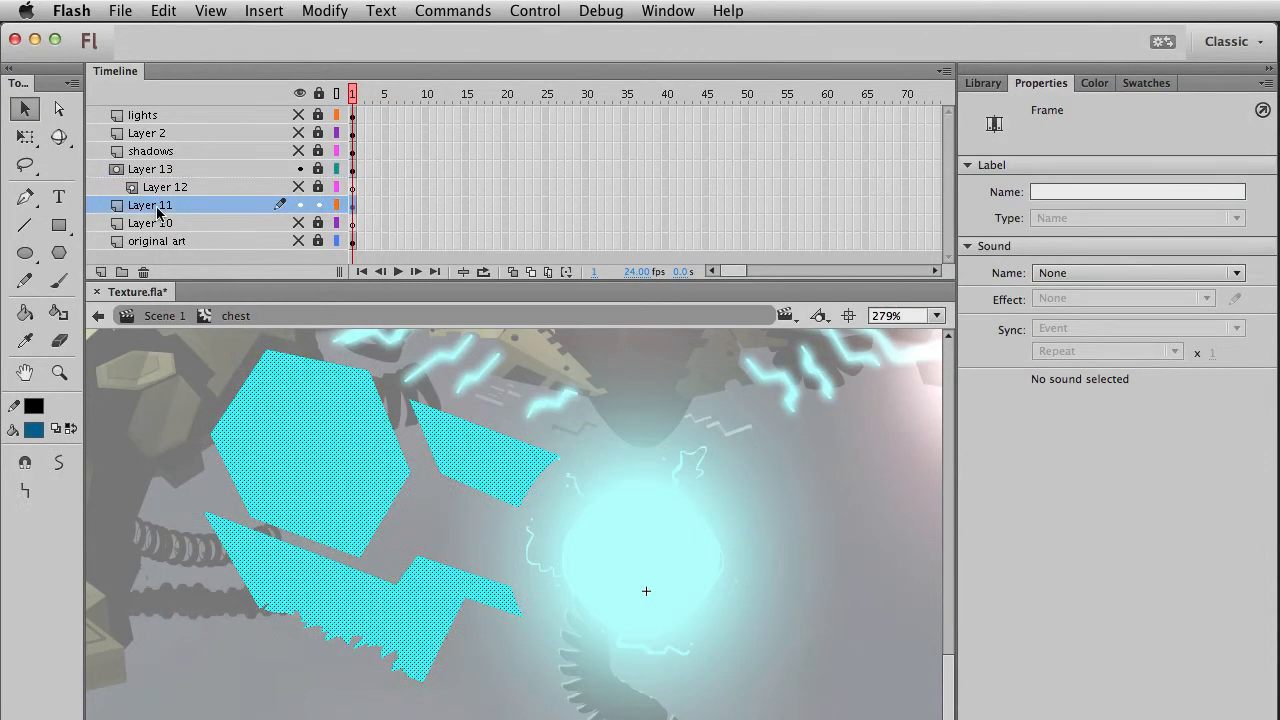
right_click(157, 210)
click(245, 490)
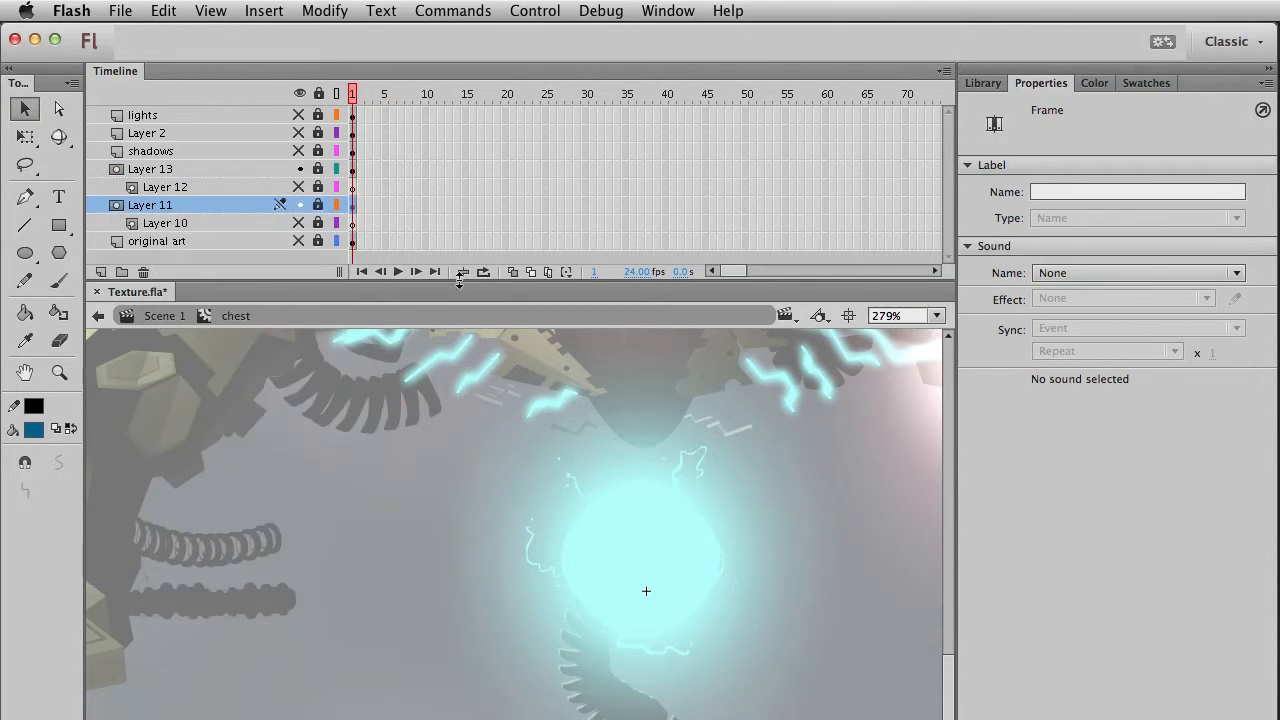
drag(298, 115, 298, 241)
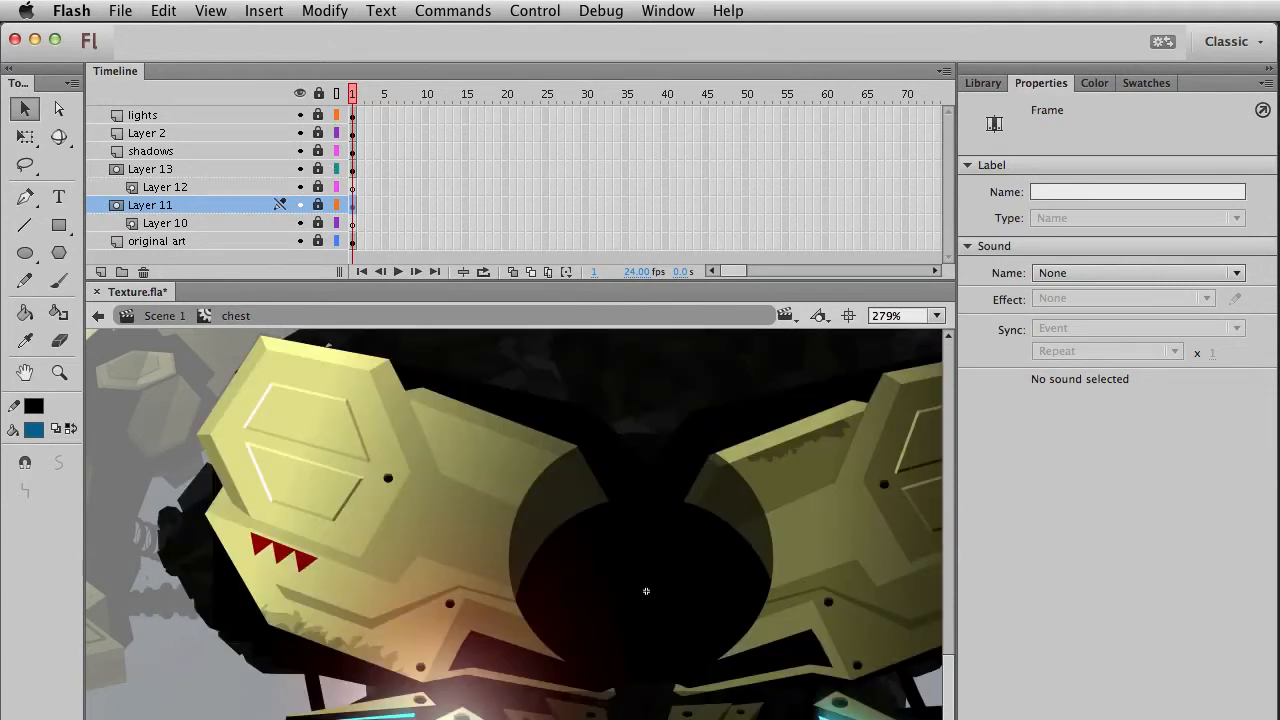
Open Parts_Library.fla and copy the brown rock texture clip from its stage.
click(237, 187)
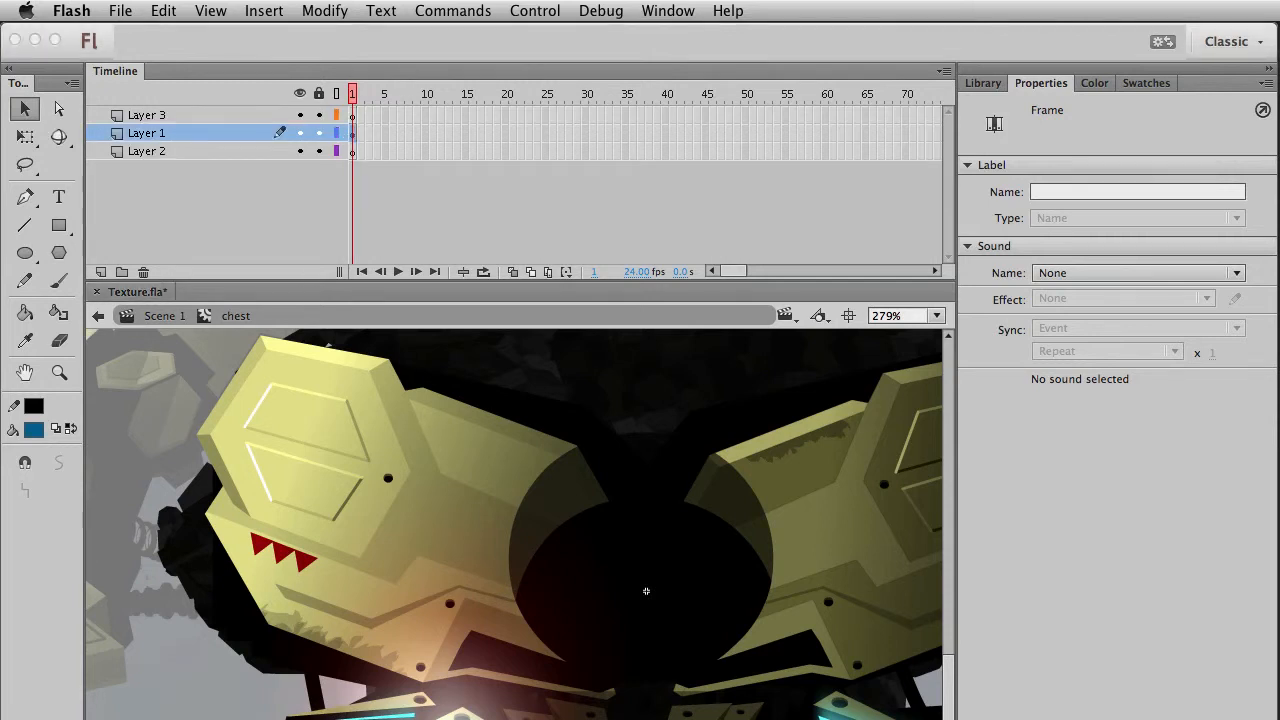
drag(0, 340, 253, 291)
click(349, 570)
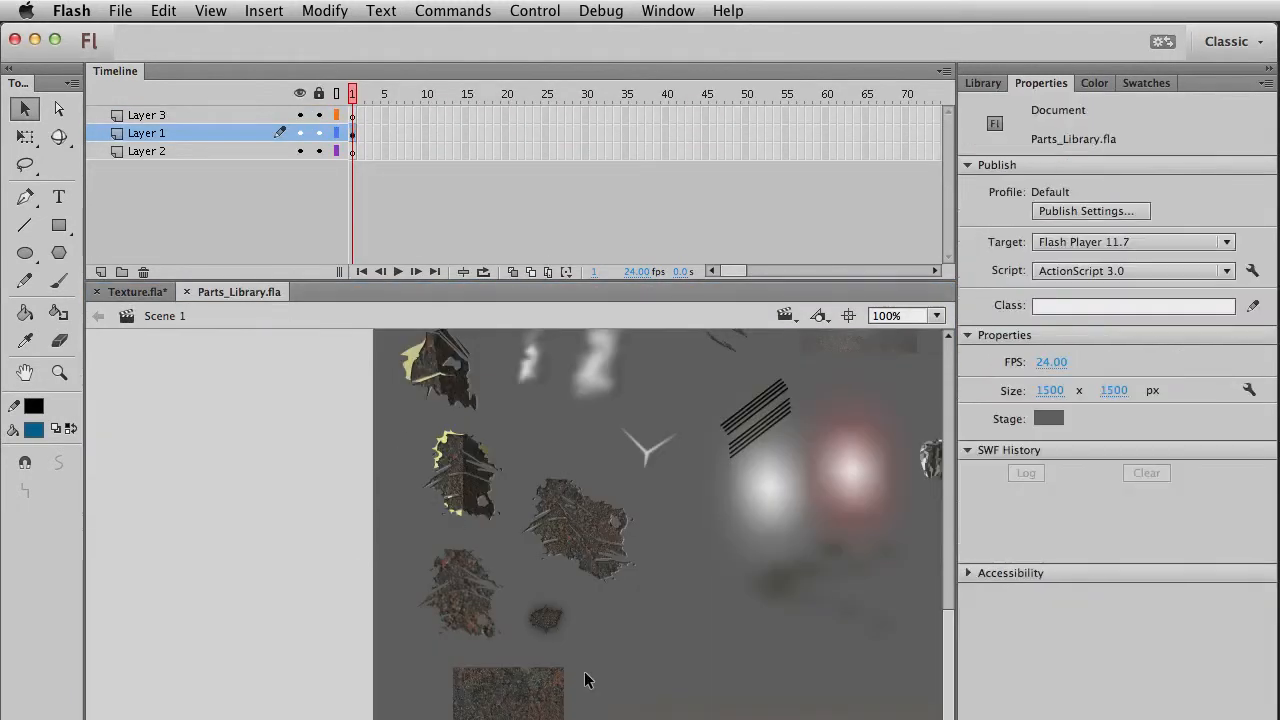
drag(773, 715, 681, 411)
drag(594, 541, 584, 471)
click(513, 595)
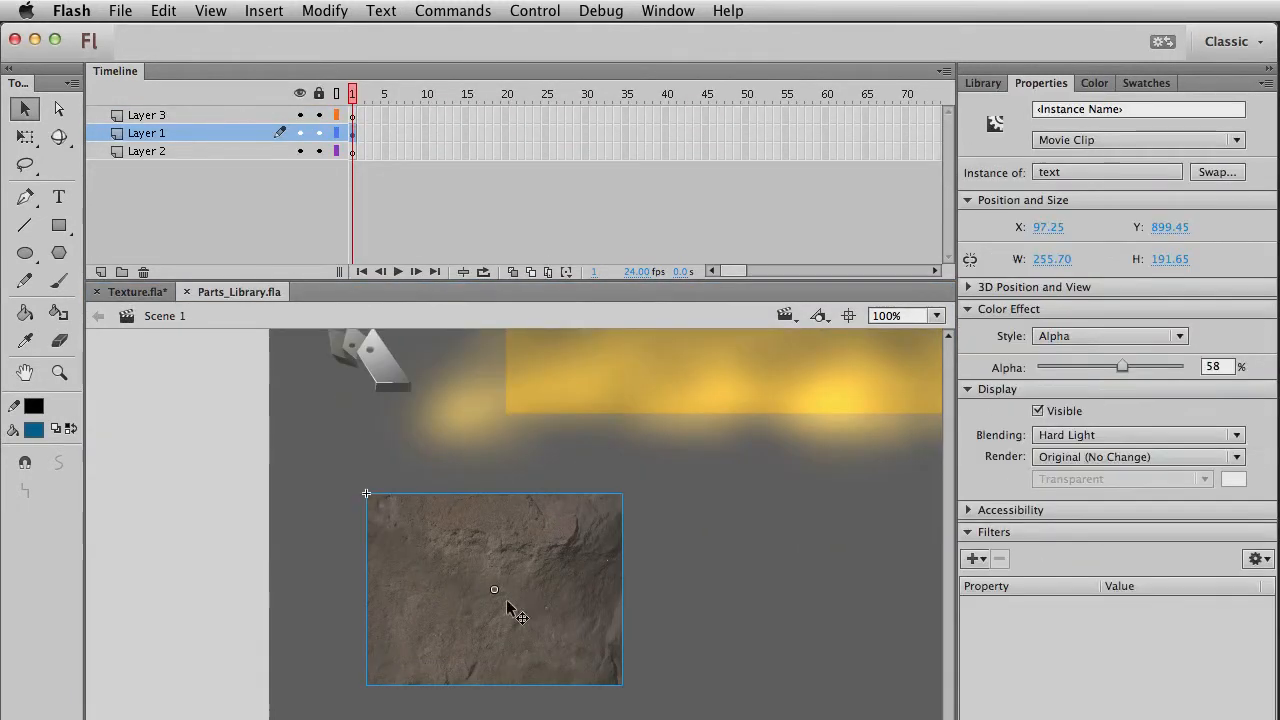
Return to Texture.fla and paste the rock texture onto the unlocked Layer 12.
click(140, 292)
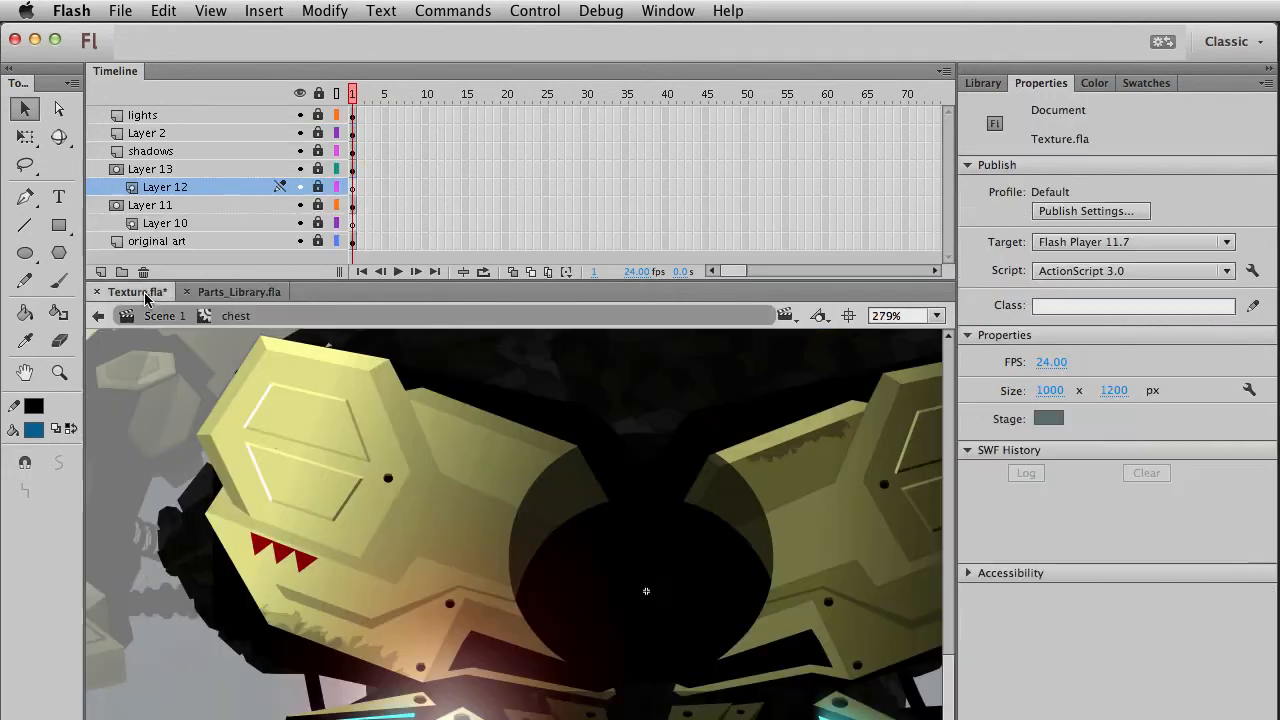
click(318, 187)
click(352, 187)
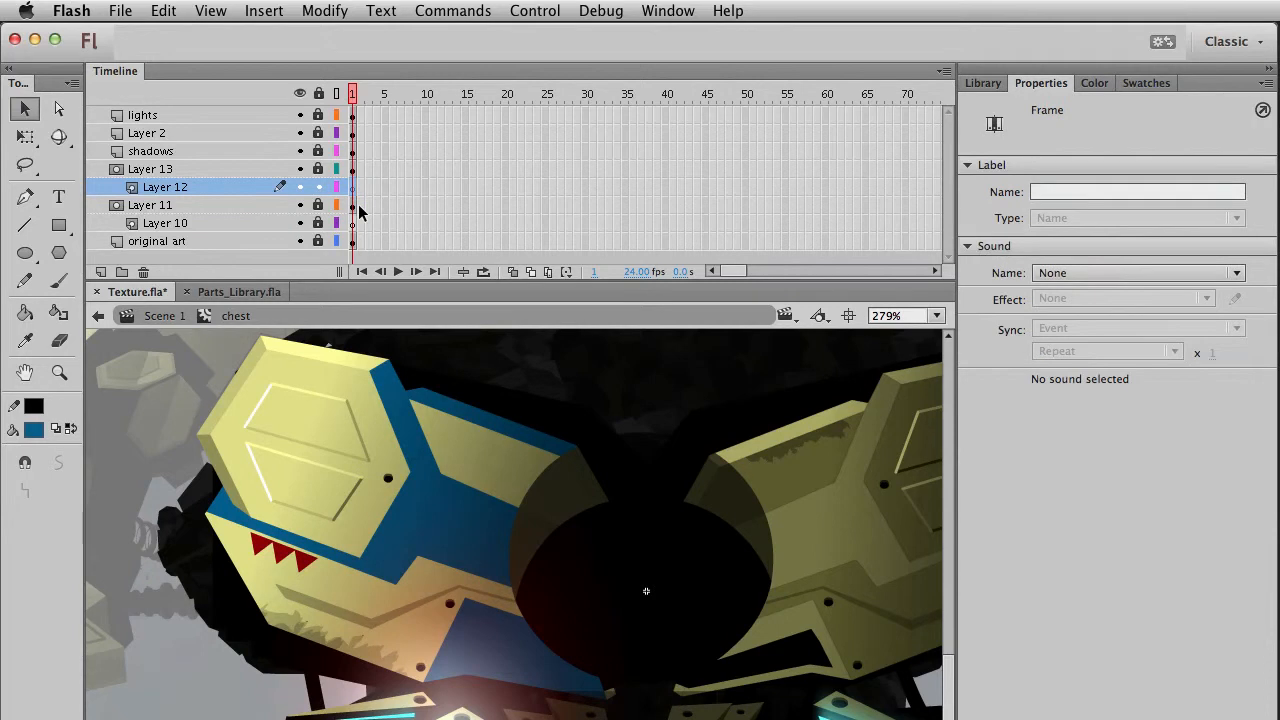
key(super+v)
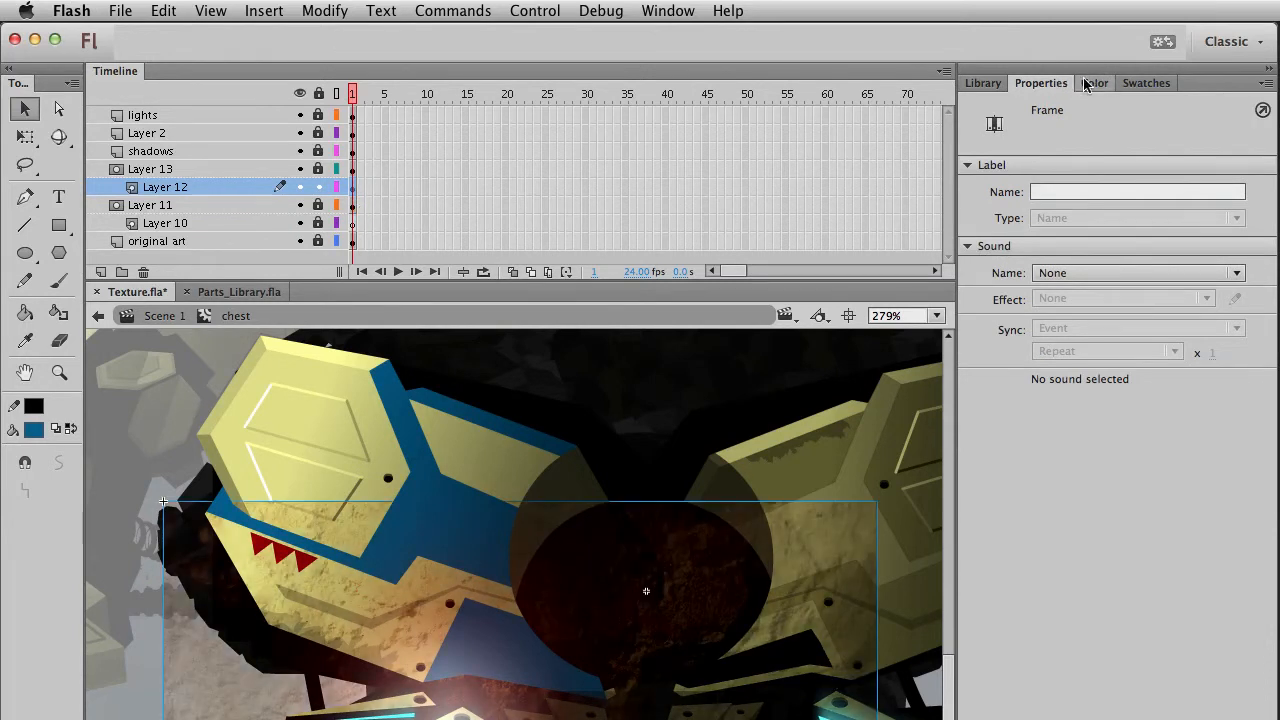
Move the pasted rock texture over the left chest plate, to about X -264, Y -102.
click(699, 538)
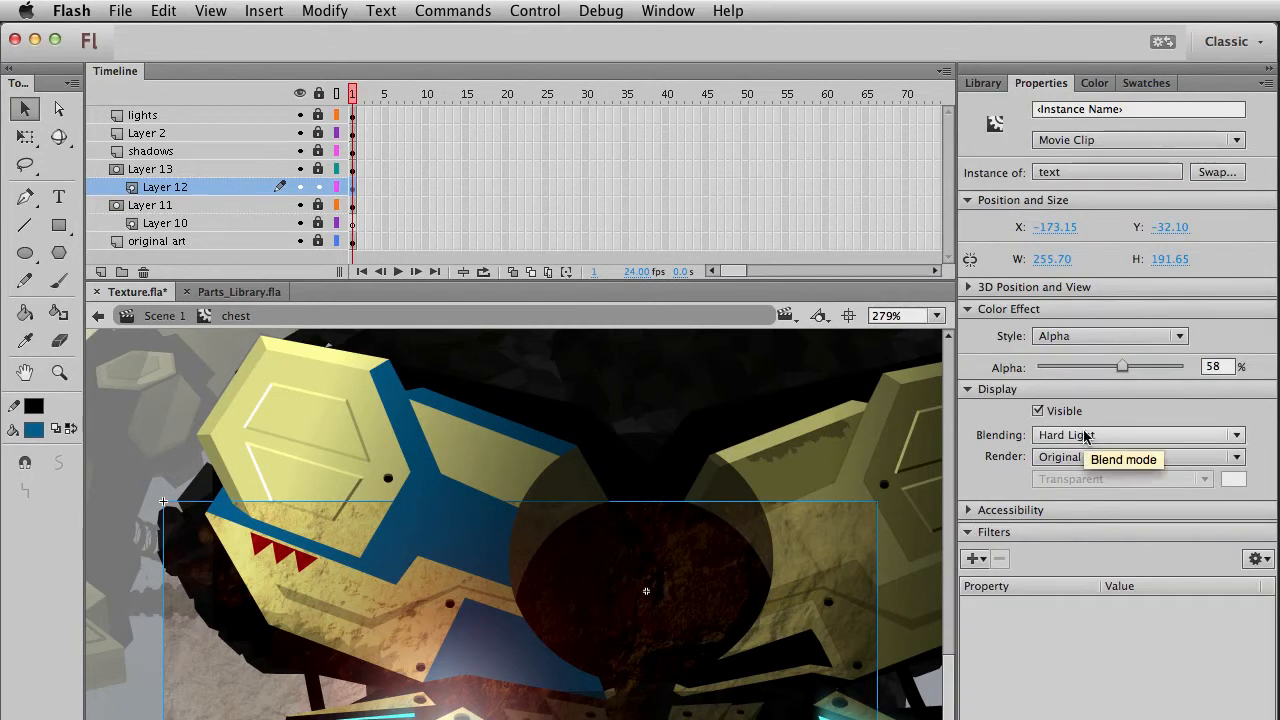
drag(668, 719, 552, 555)
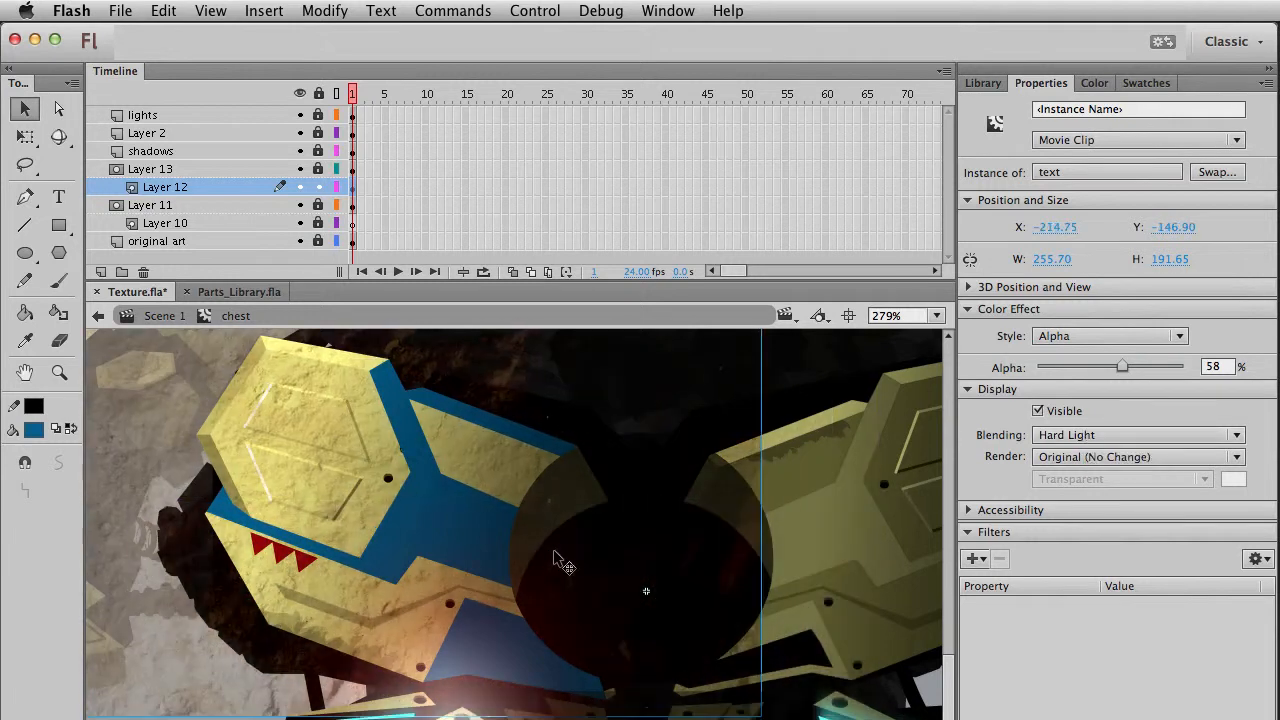
drag(306, 688, 71, 719)
drag(152, 371, 215, 449)
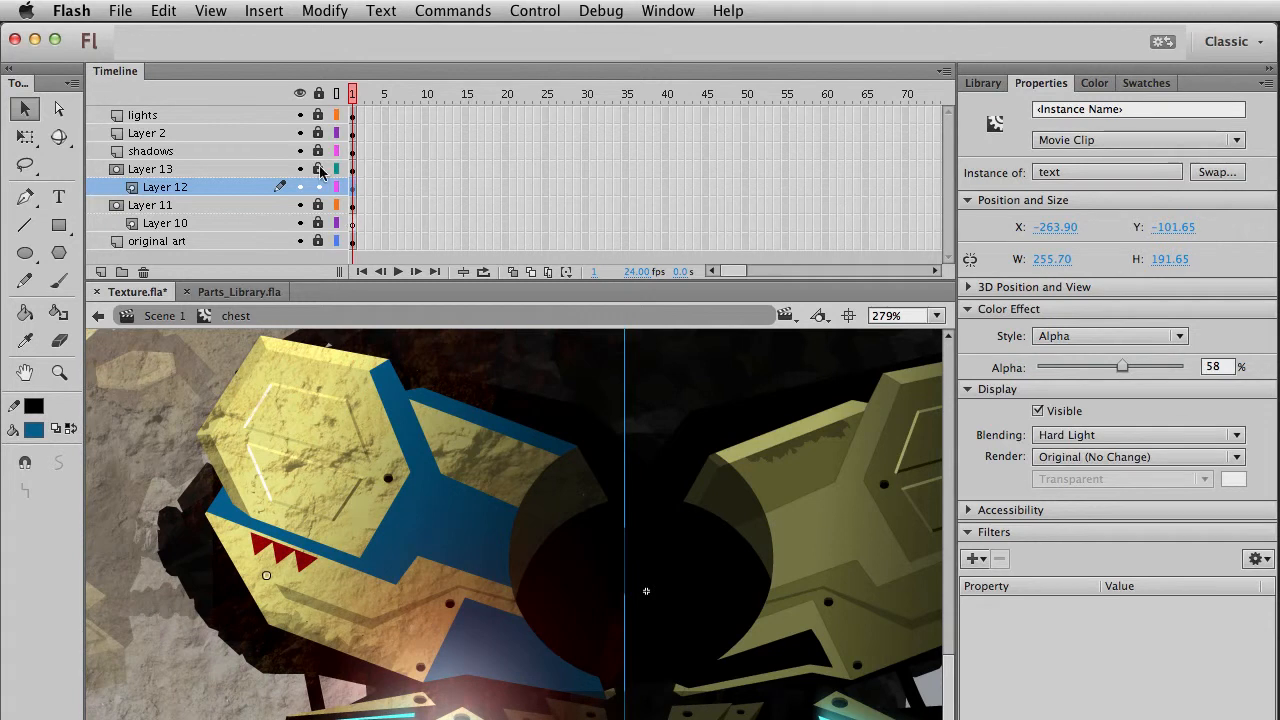
Inspect the rock texture with the chest's other layers hidden, and show all layers again.
click(300, 93)
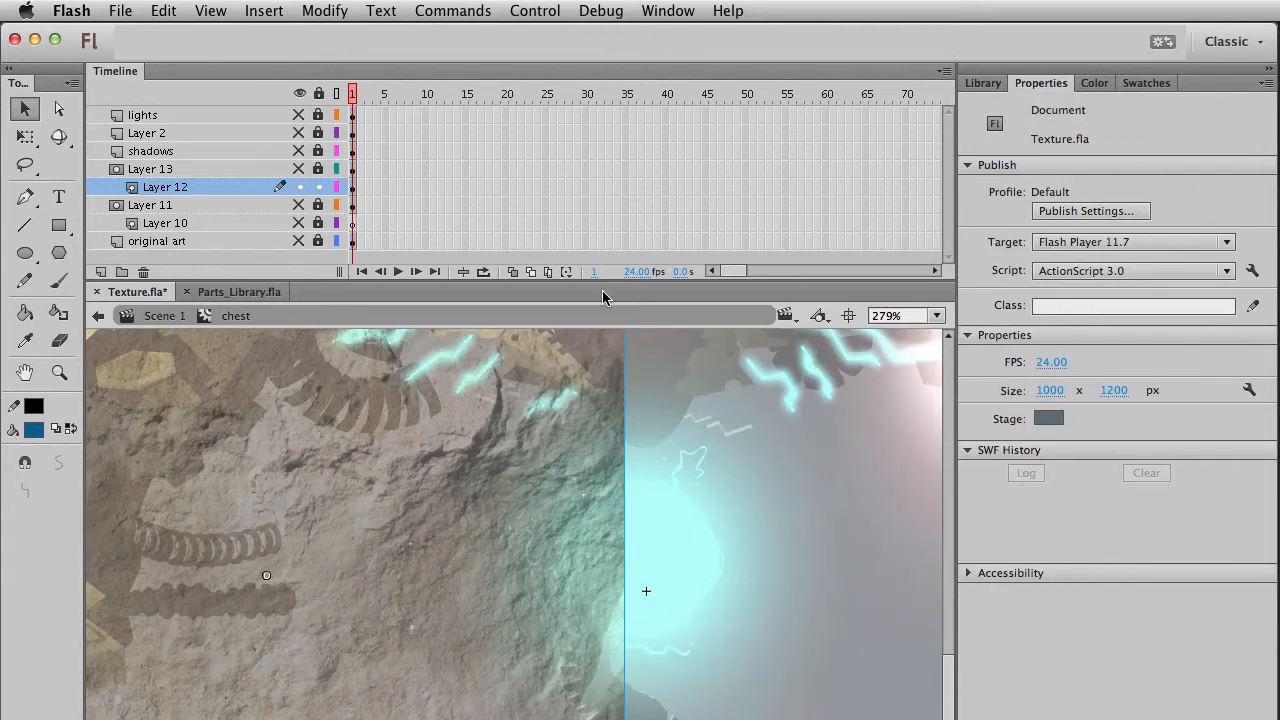
drag(652, 459, 825, 549)
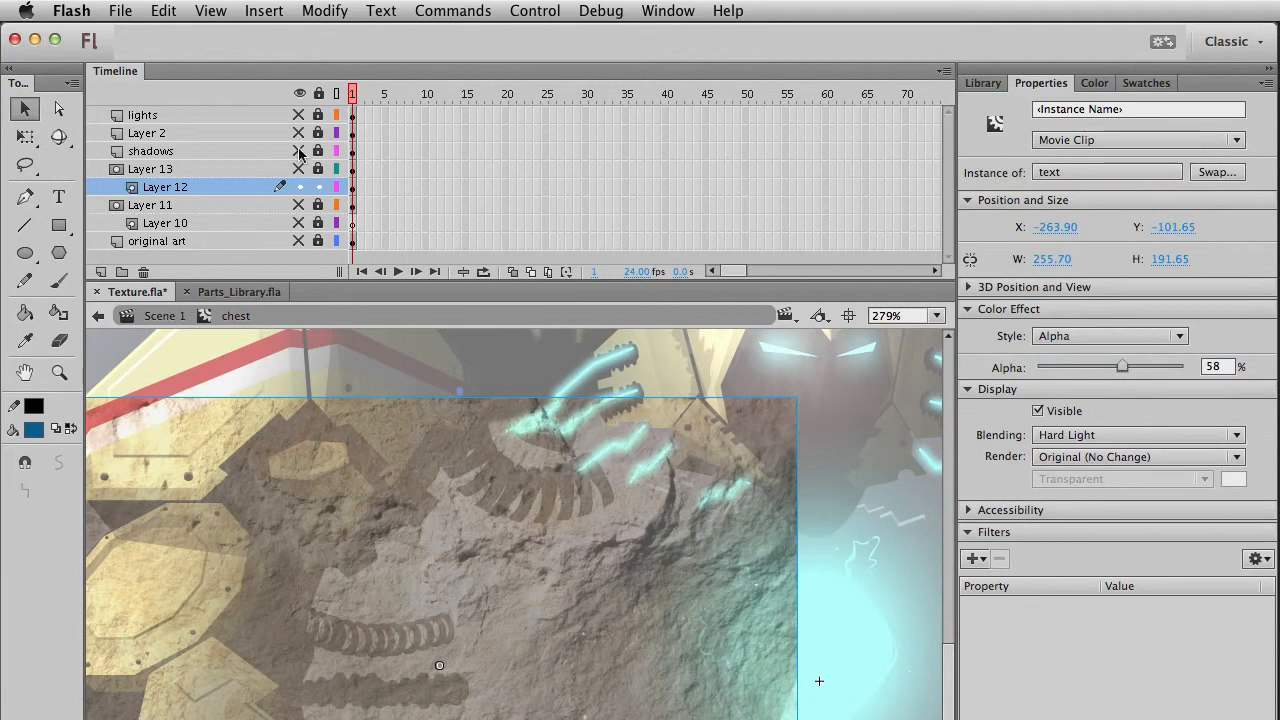
click(303, 97)
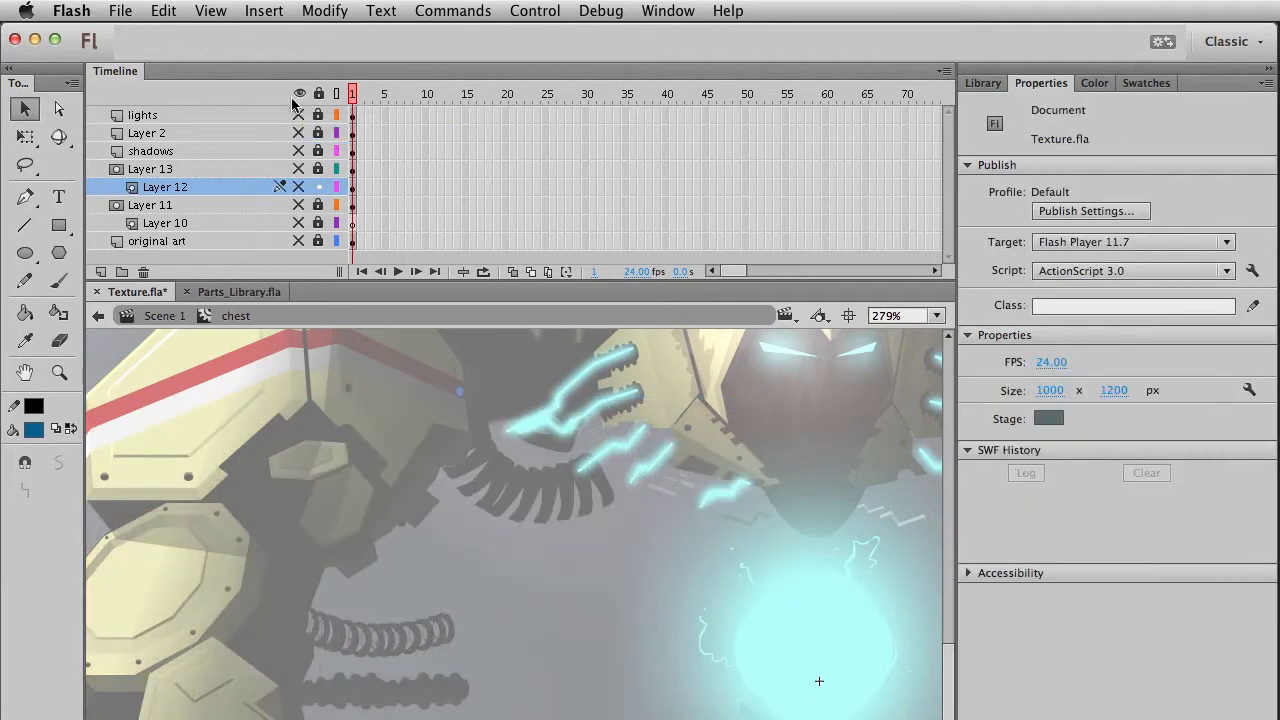
click(299, 95)
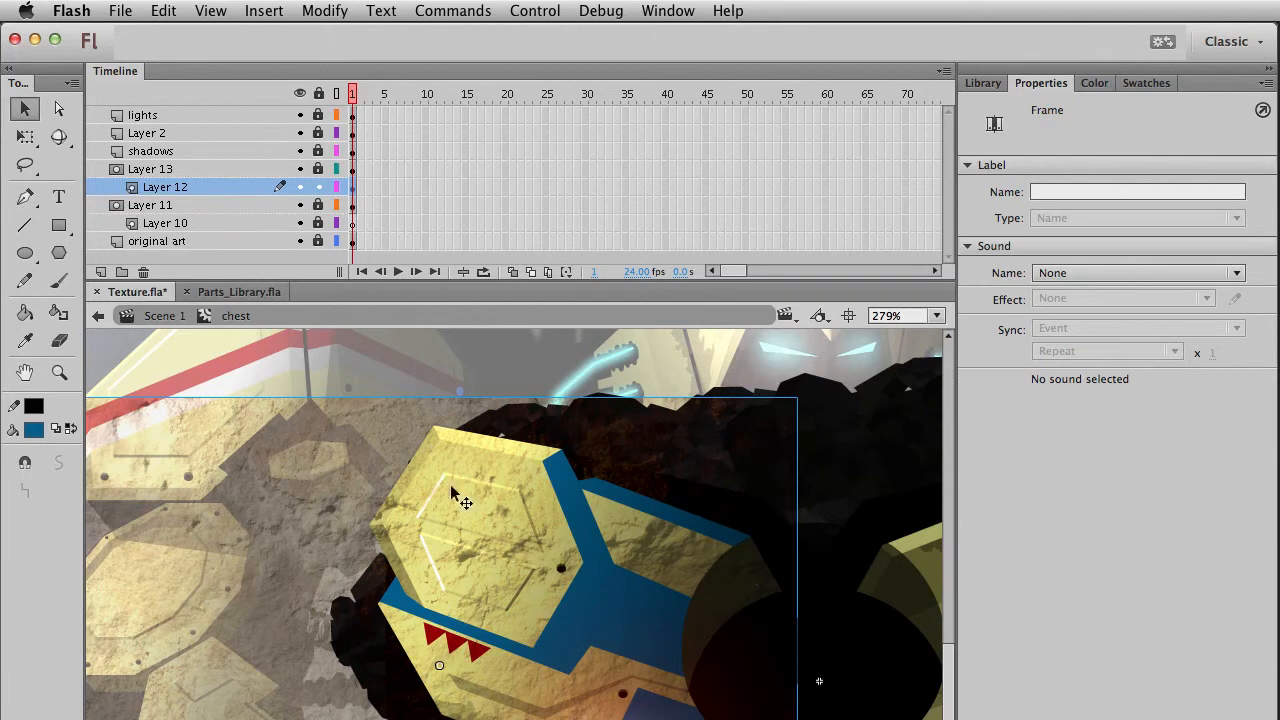
Lock Layer 12 to preview the masked texture in the main scene, and shift the texture to about X -280, Y -80 within the chest.
click(319, 188)
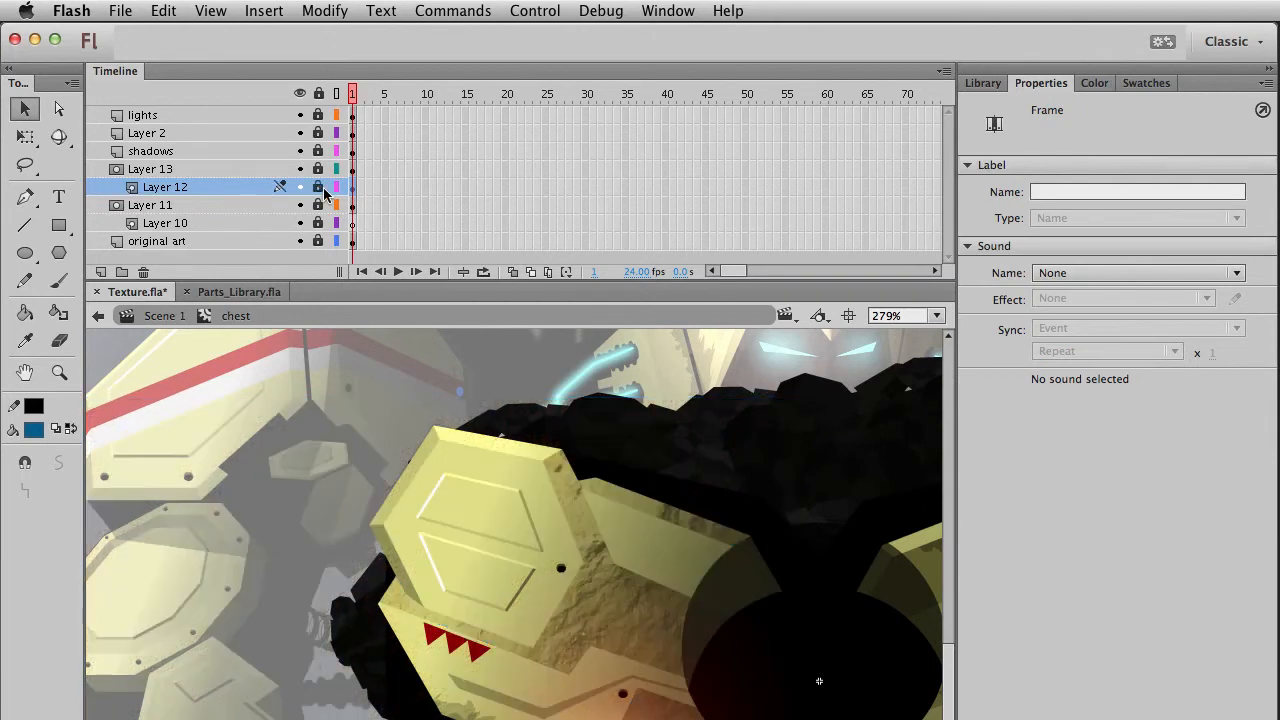
key(super+e)
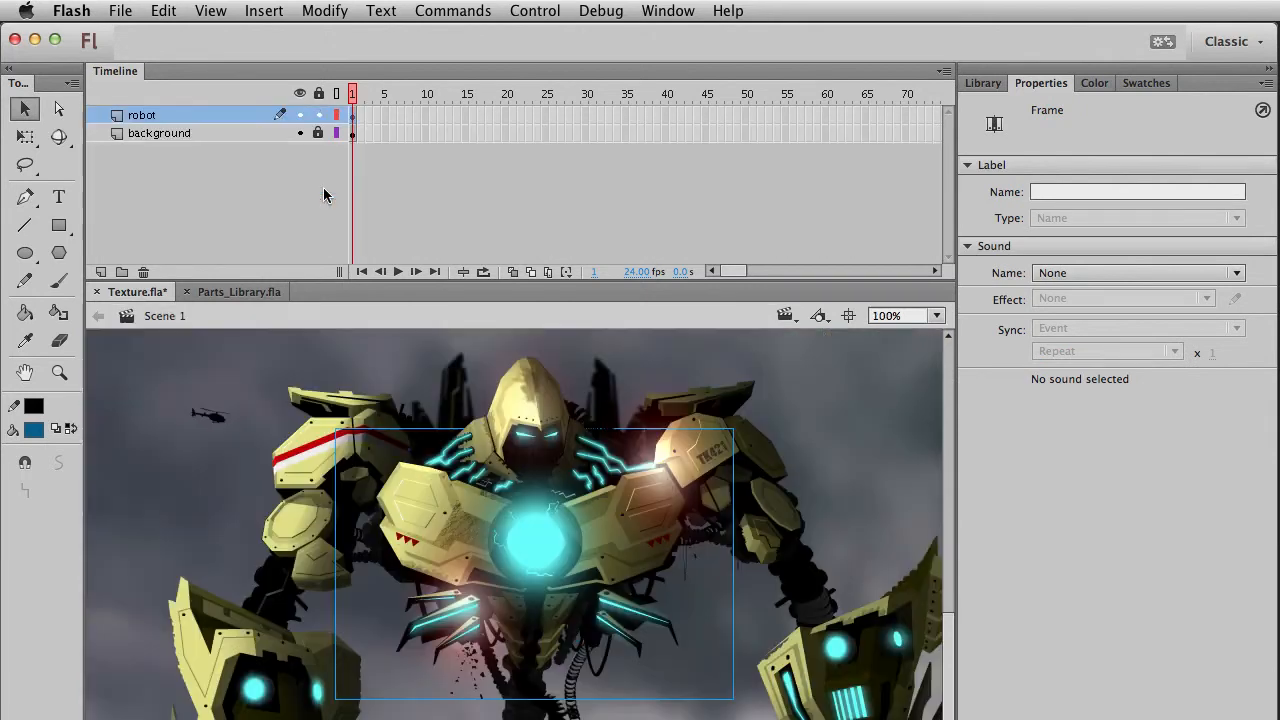
double_click(447, 520)
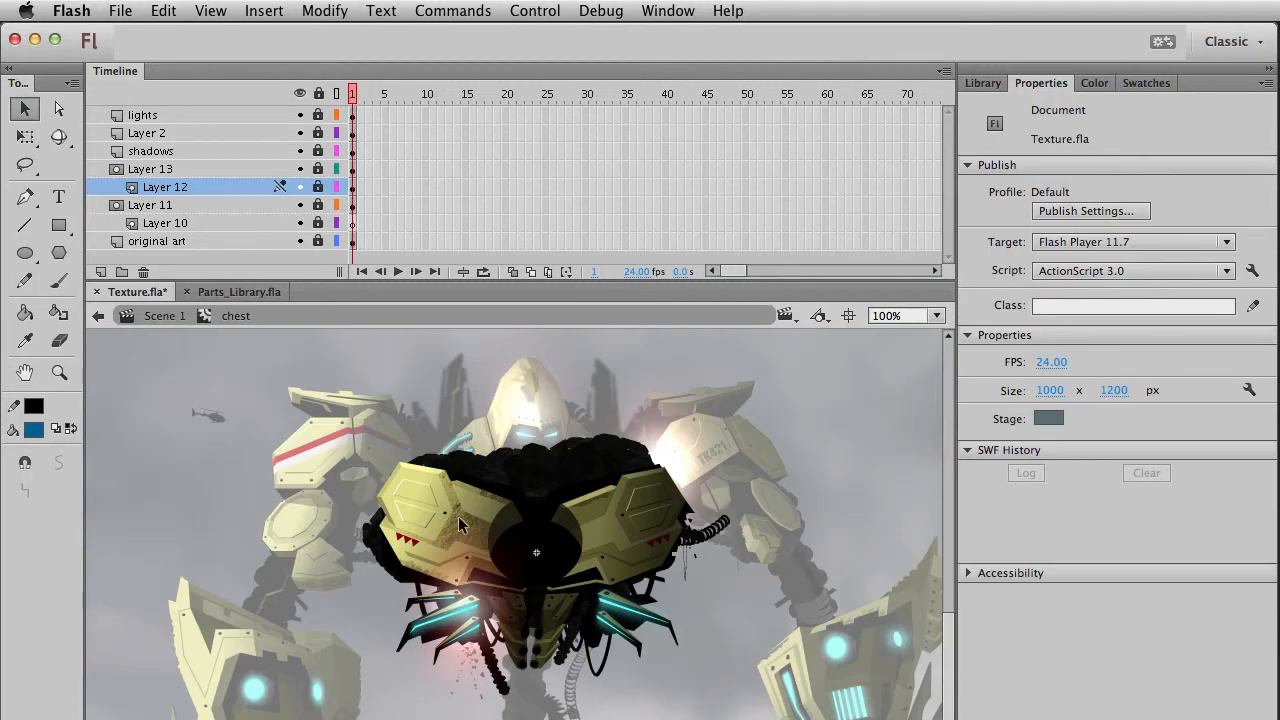
drag(363, 554, 352, 583)
key(super+e)
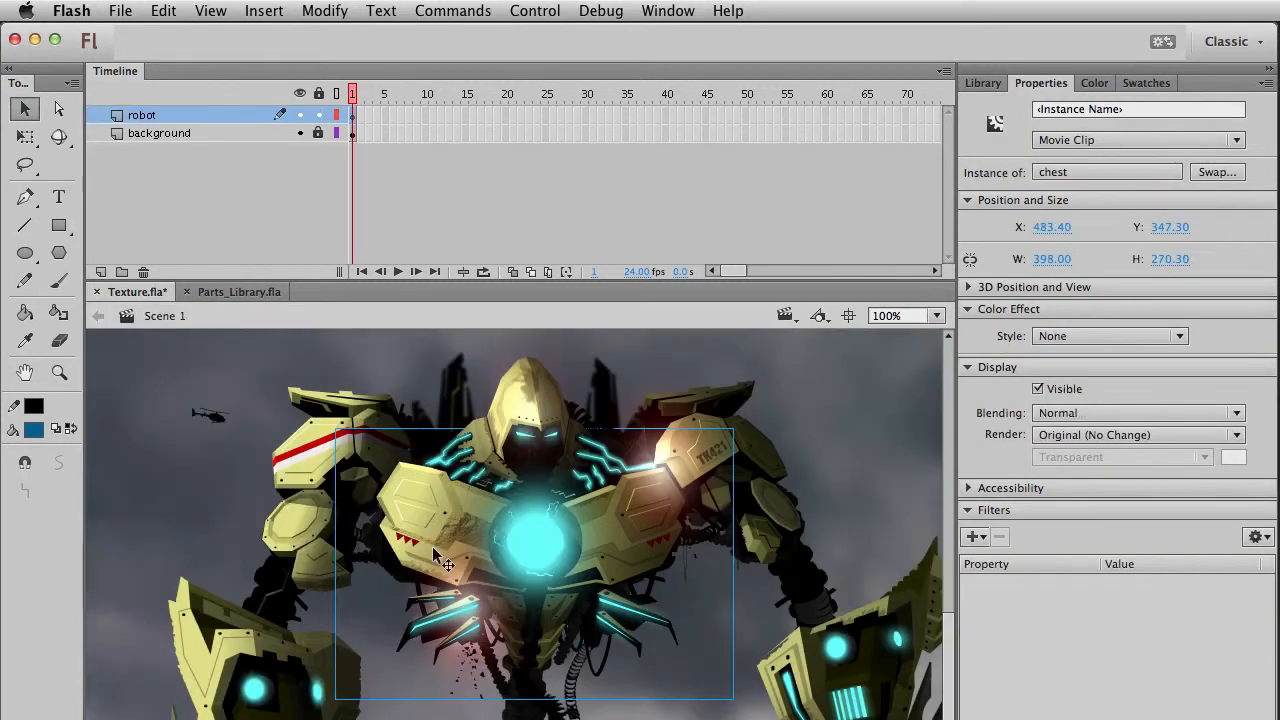
Paste another rock texture onto the chest's unlocked Layer 10, with Layer 12 locked and Layer 11 displayed as outlines.
double_click(420, 490)
click(470, 668)
click(458, 650)
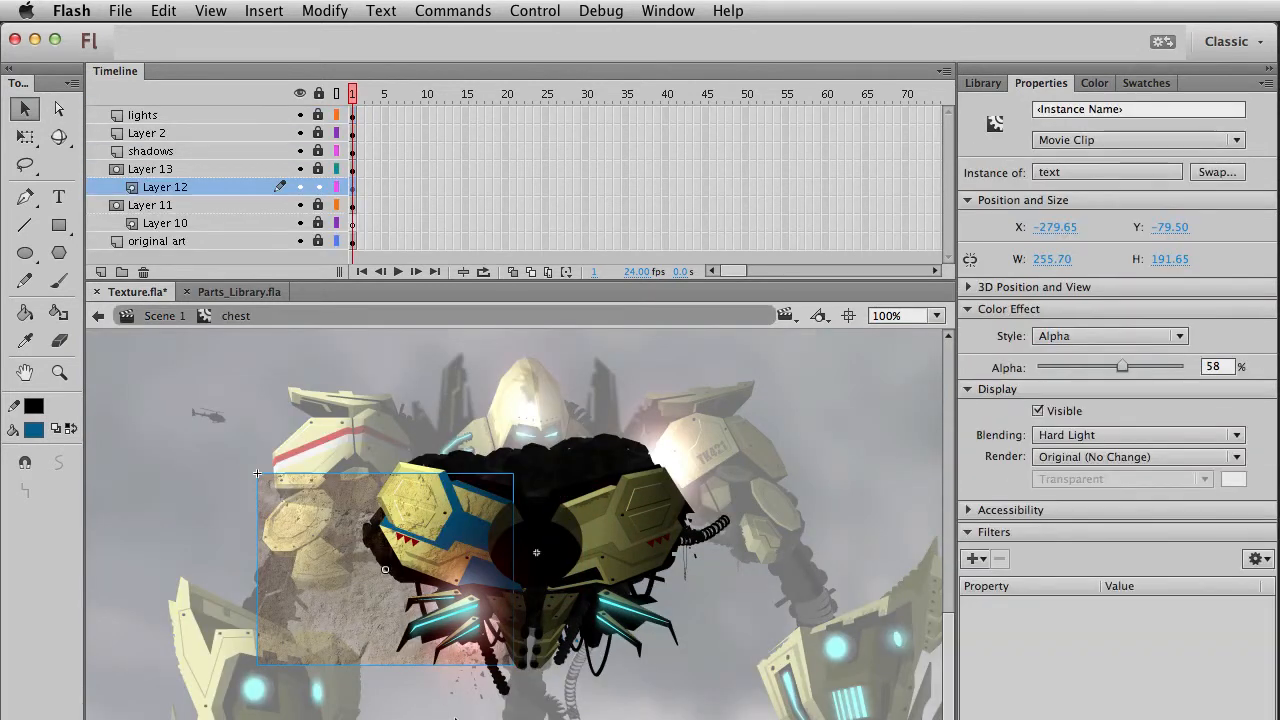
click(318, 188)
click(319, 224)
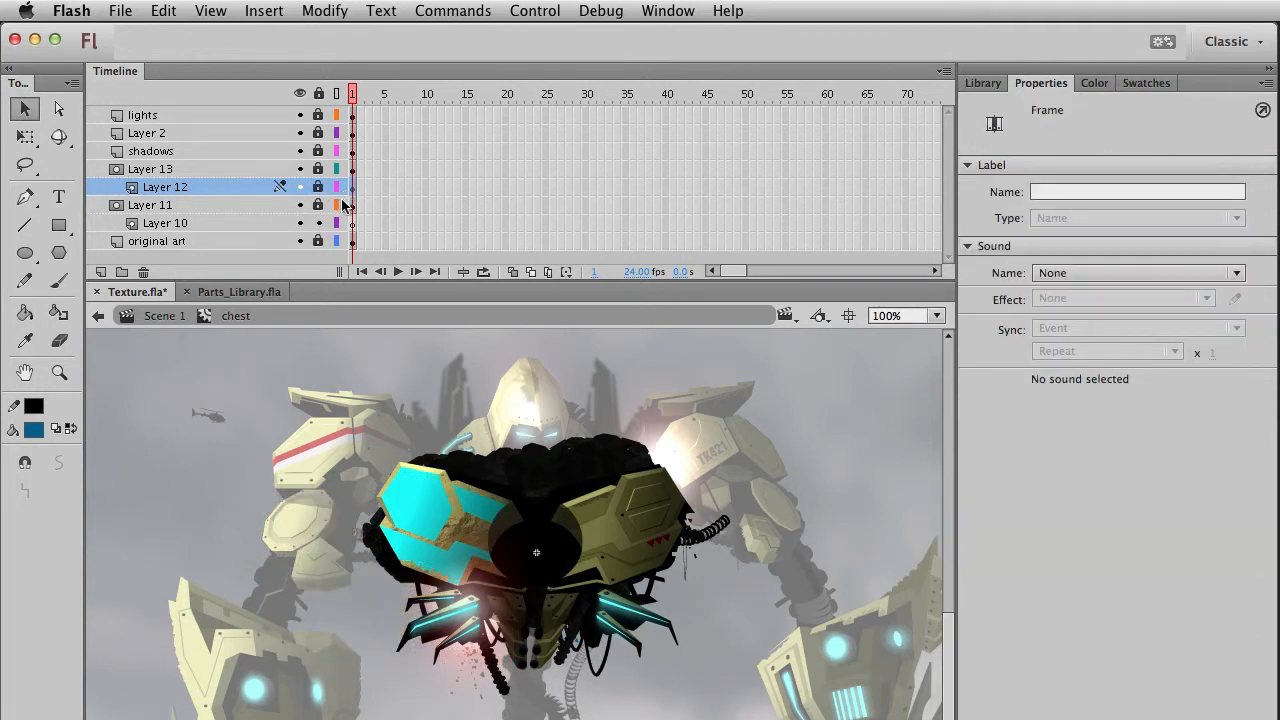
click(338, 205)
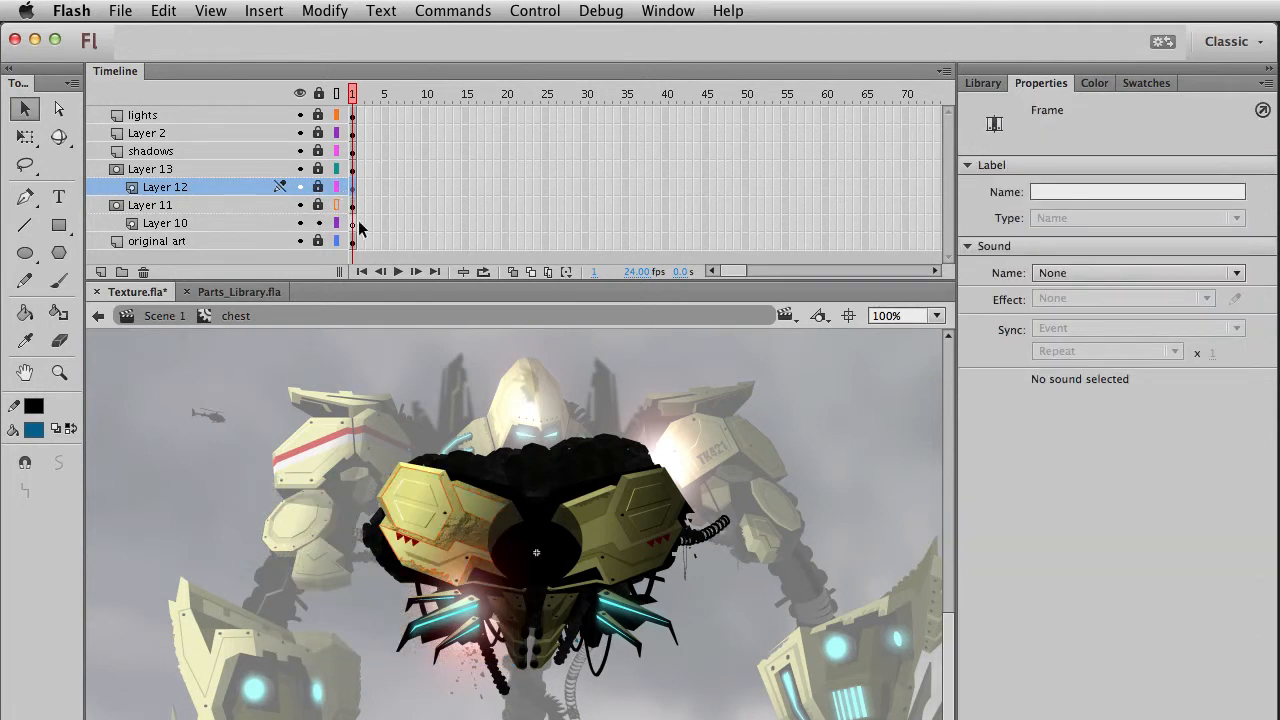
click(354, 225)
click(550, 620)
Rename Layer 11 as Mask and Layer 13 as mask2.
double_click(149, 205)
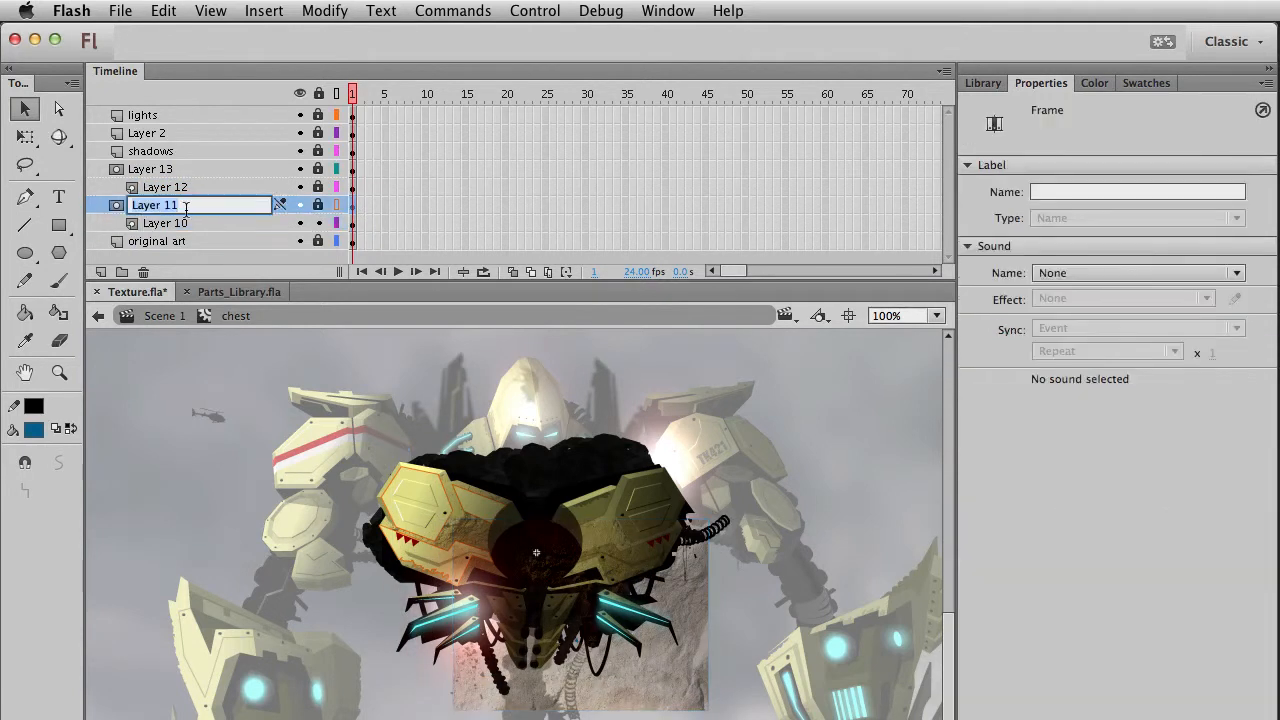
text(Mask)
key(Return)
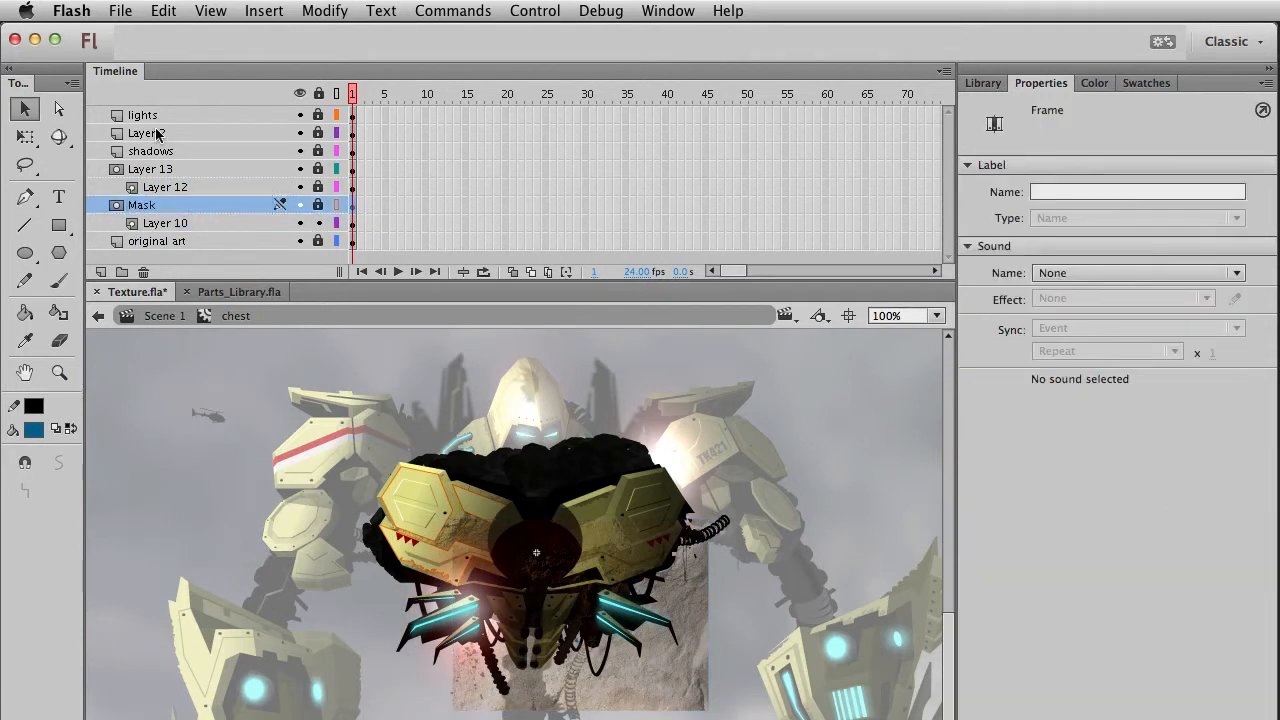
click(165, 176)
double_click(165, 176)
text(mask)
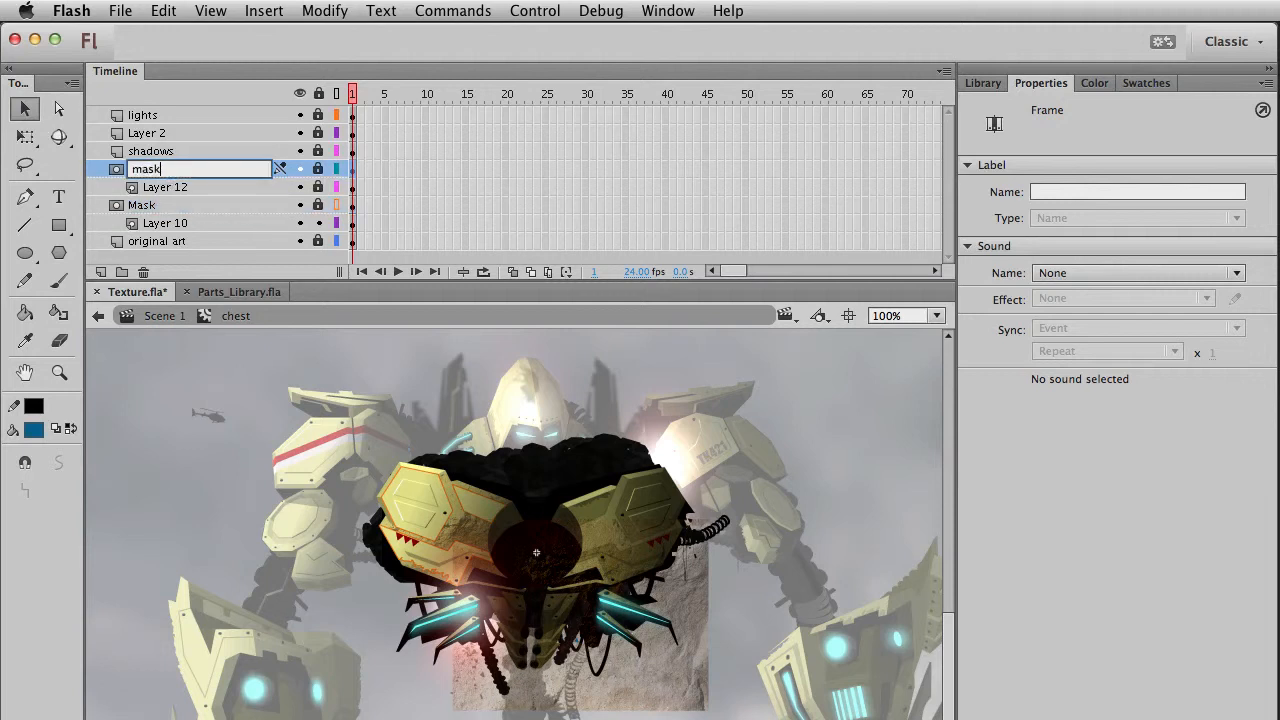
text(2)
key(Return)
Rename Layer 10 as texture lighter and Layer 12 as texture darker.
double_click(167, 224)
text(texture)
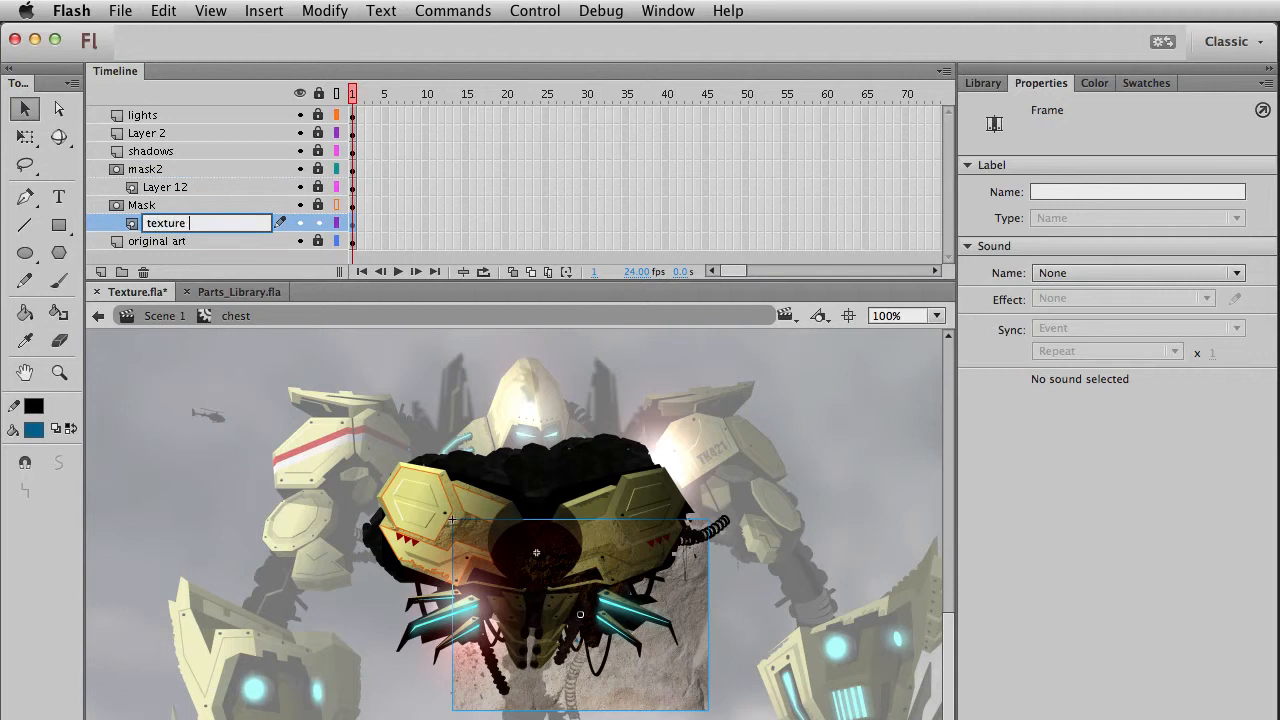
text( lighter)
key(Return)
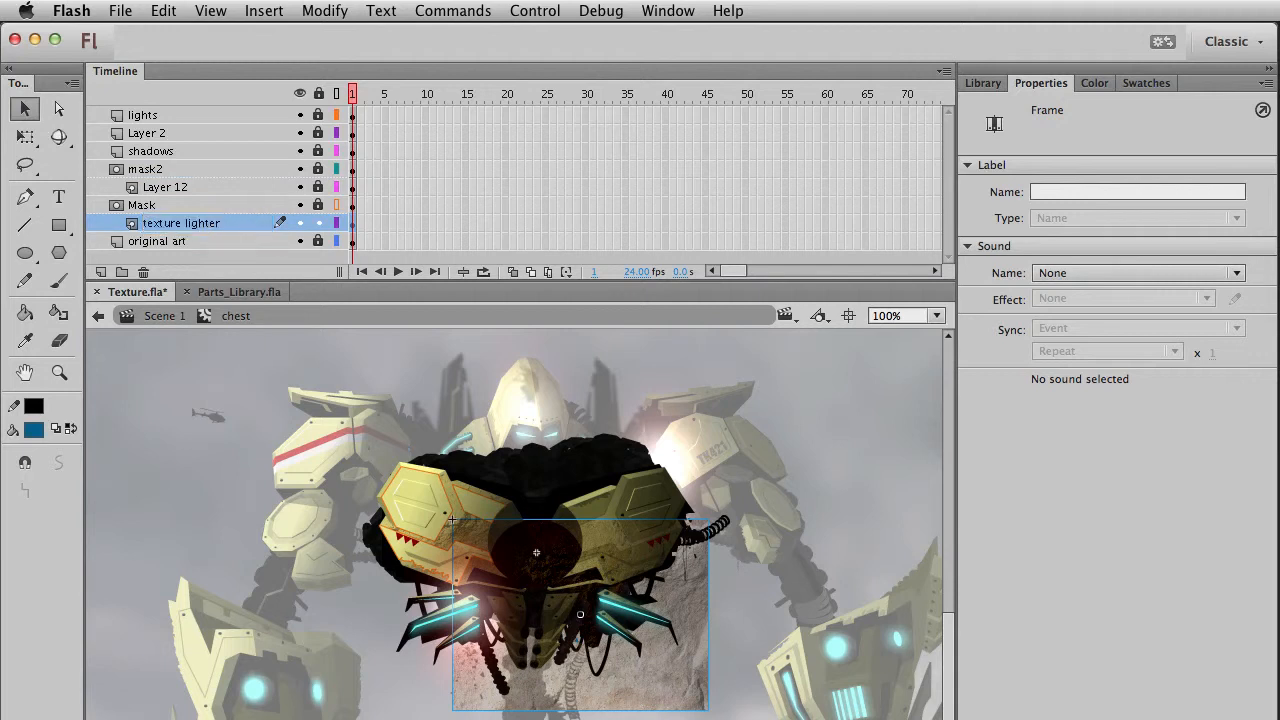
double_click(163, 187)
text(texture darker)
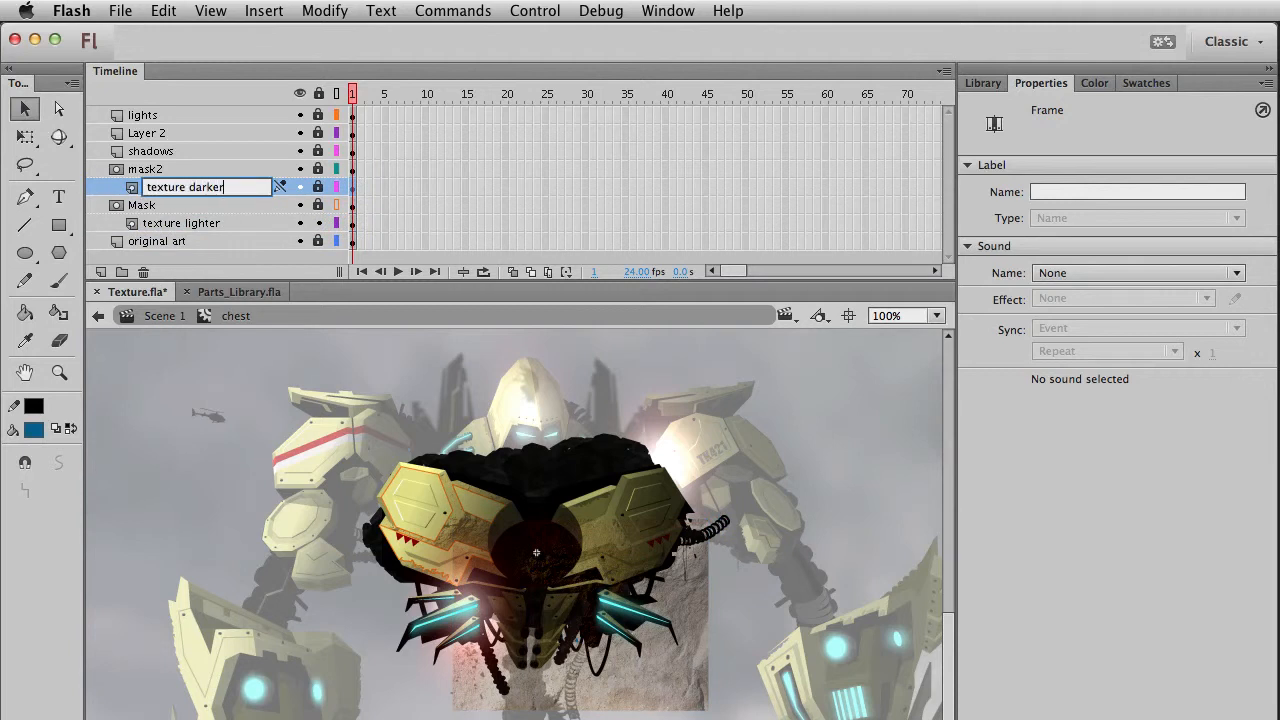
key(Return)
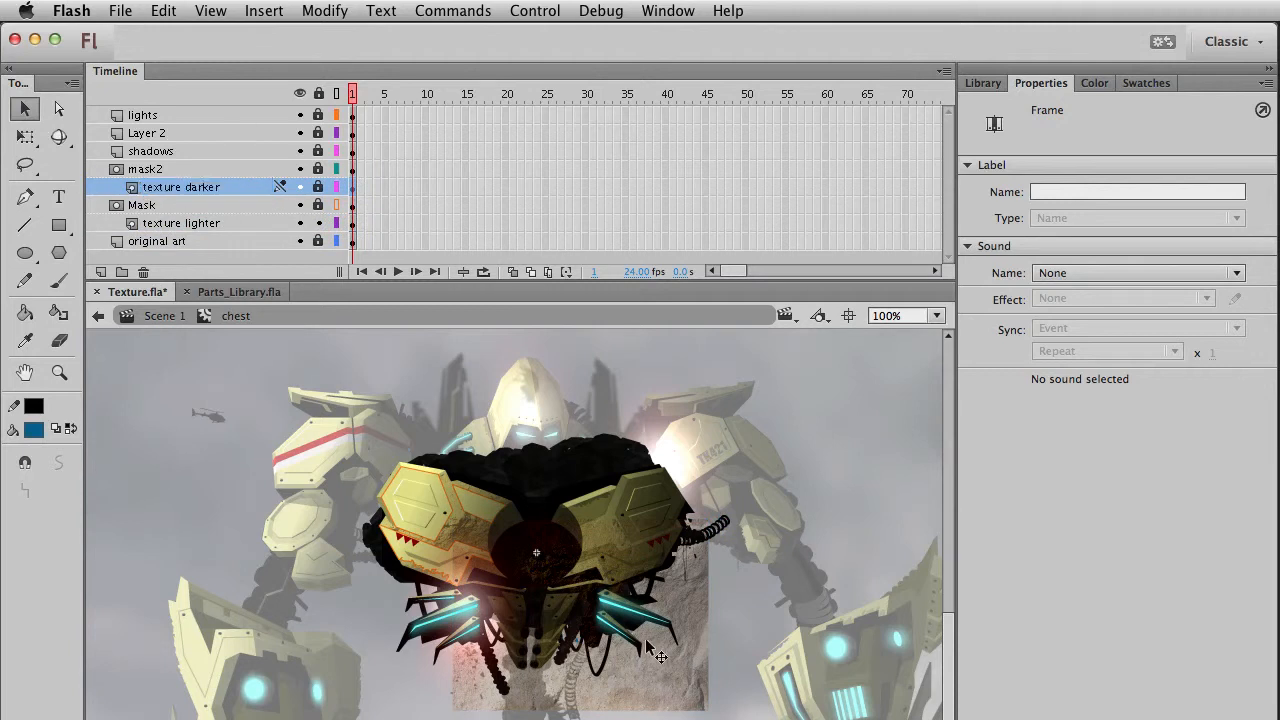
Move the texture lighter layer's rock clip over the left chest plate, to about X -287, Y -116, and set its alpha to 26%.
click(647, 644)
drag(643, 672, 529, 567)
drag(1122, 367, 1080, 370)
click(430, 630)
click(438, 623)
drag(438, 623, 334, 630)
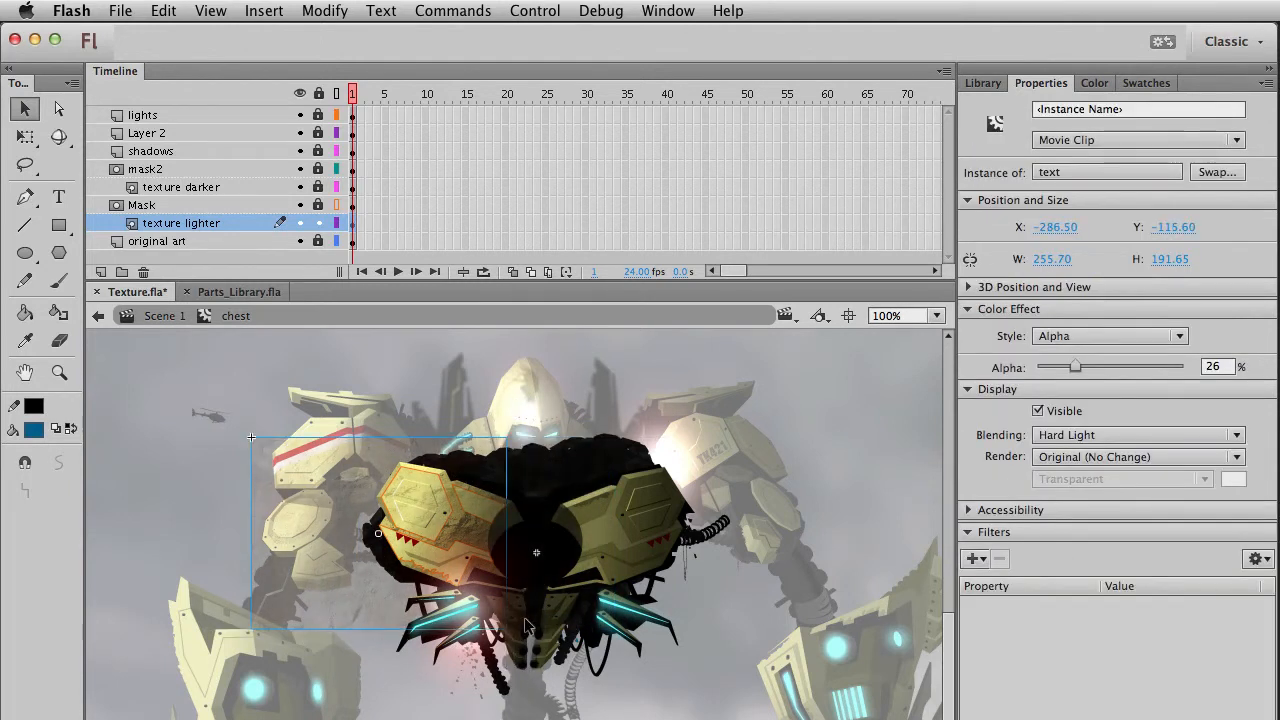
Shrink the texture lighter layer's rock clip to about 192 × 144 px at X -254.6, Y -91.7, and exit the chest symbol.
key(q)
drag(506, 630, 474, 607)
key(v)
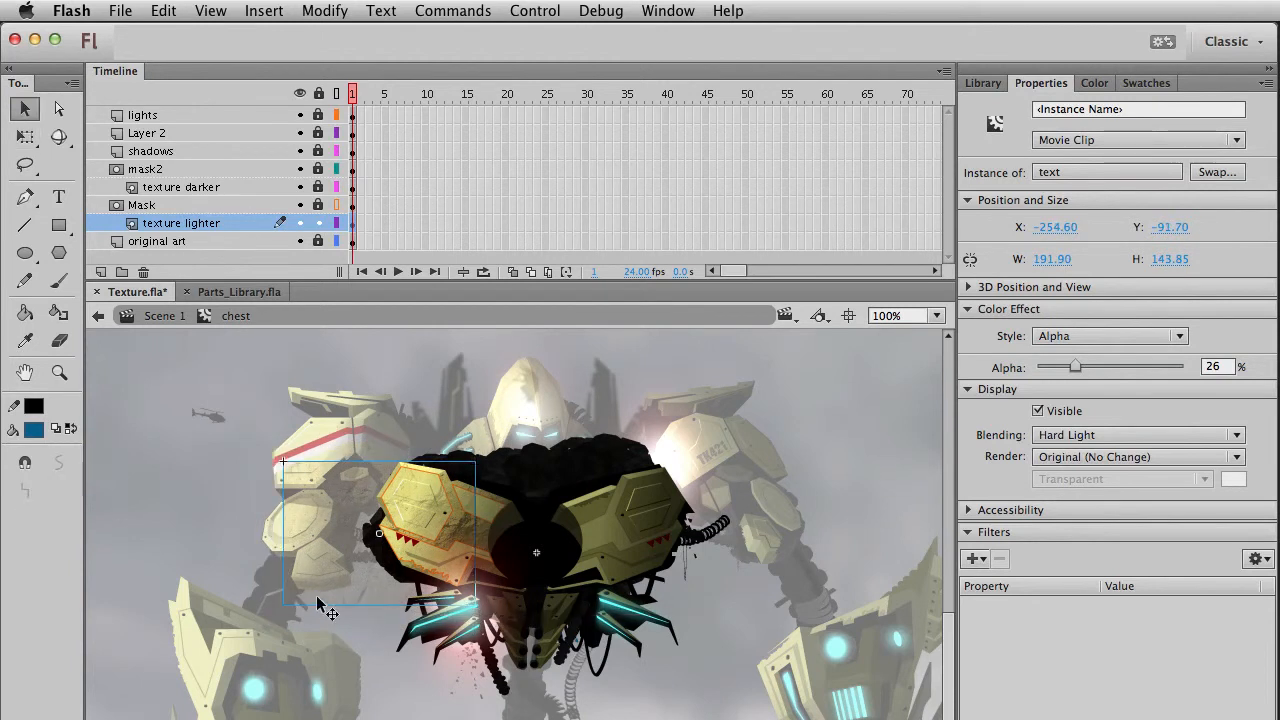
click(349, 675)
double_click(349, 675)
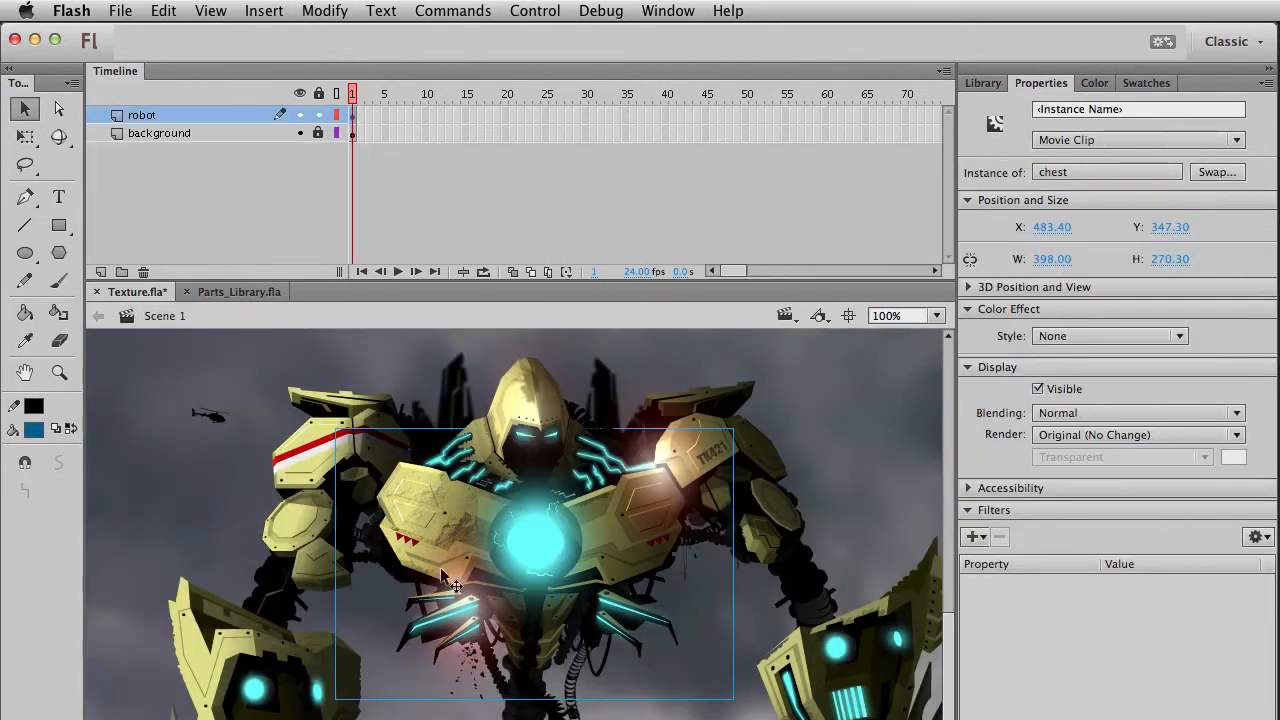
Reopen the chest, distort the lighter rock clip to about 234 × 180 px, move it to X -264.4, Y -120.85, and return to Scene 1.
double_click(405, 541)
click(466, 514)
click(495, 522)
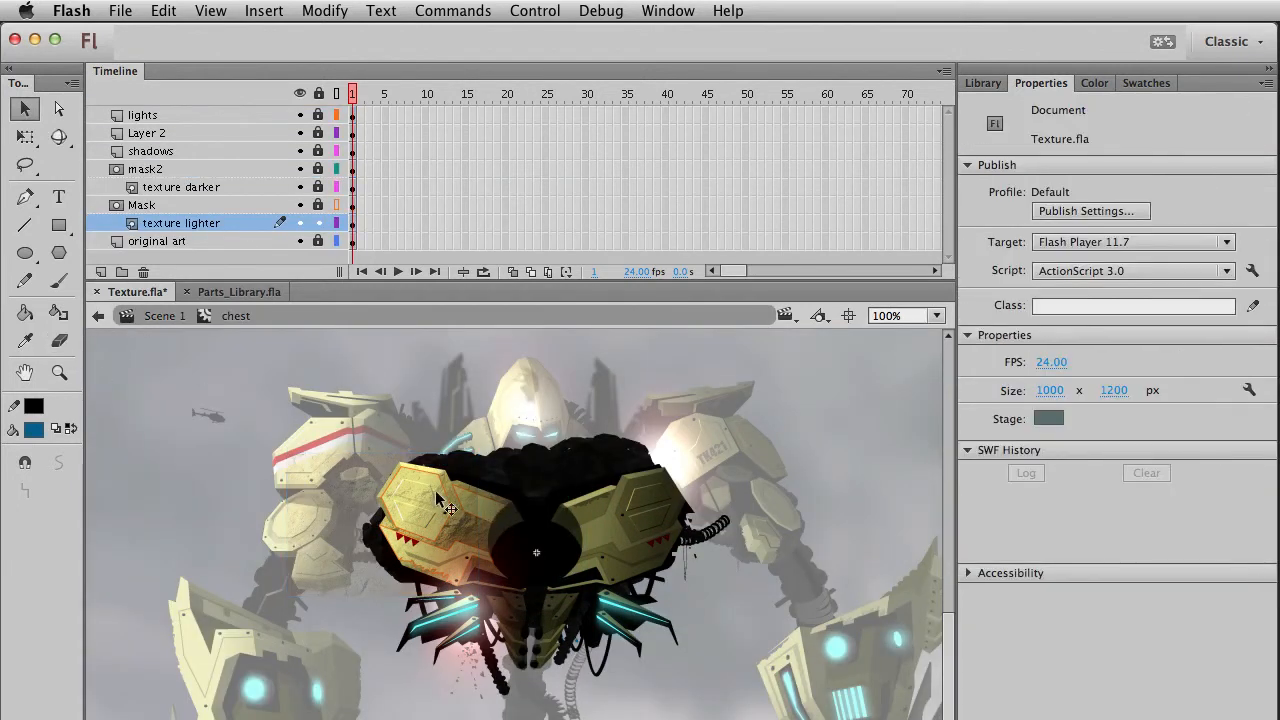
click(407, 549)
key(q)
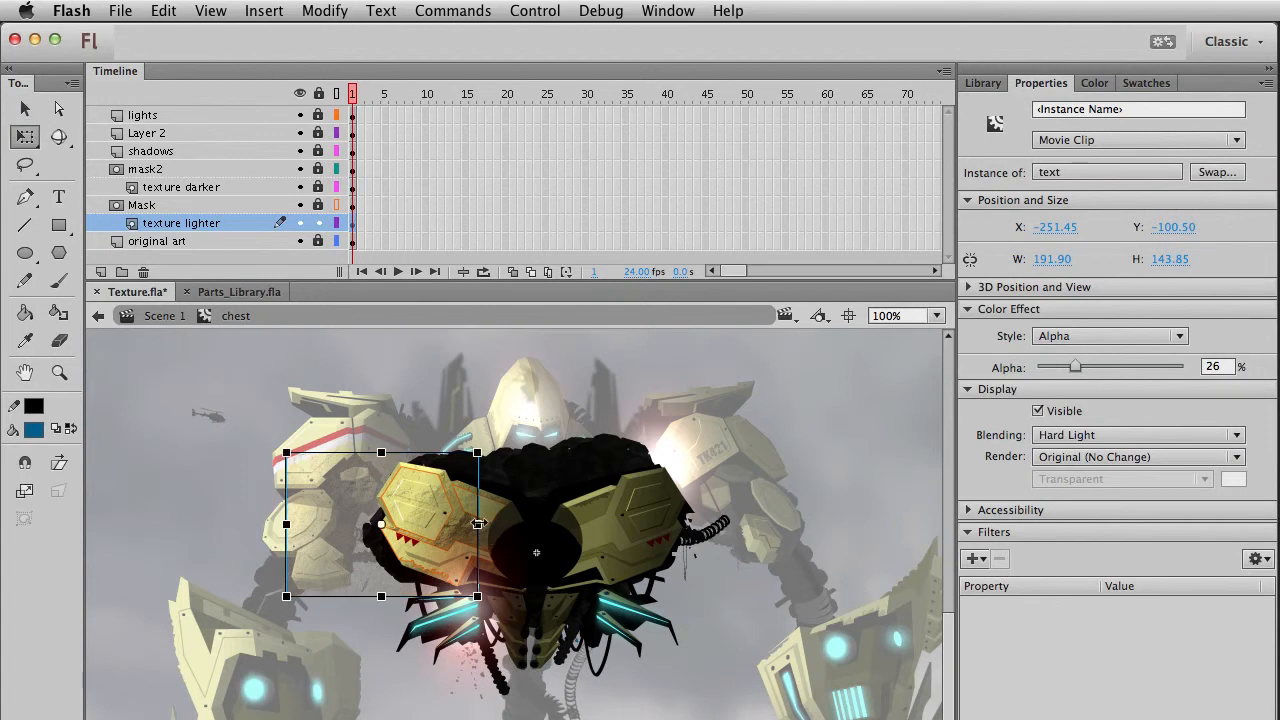
mouse_move(481, 524)
mouse_down()
mouse_move(498, 524)
mouse_move(499, 501)
mouse_move(499, 513)
mouse_up()
key(v)
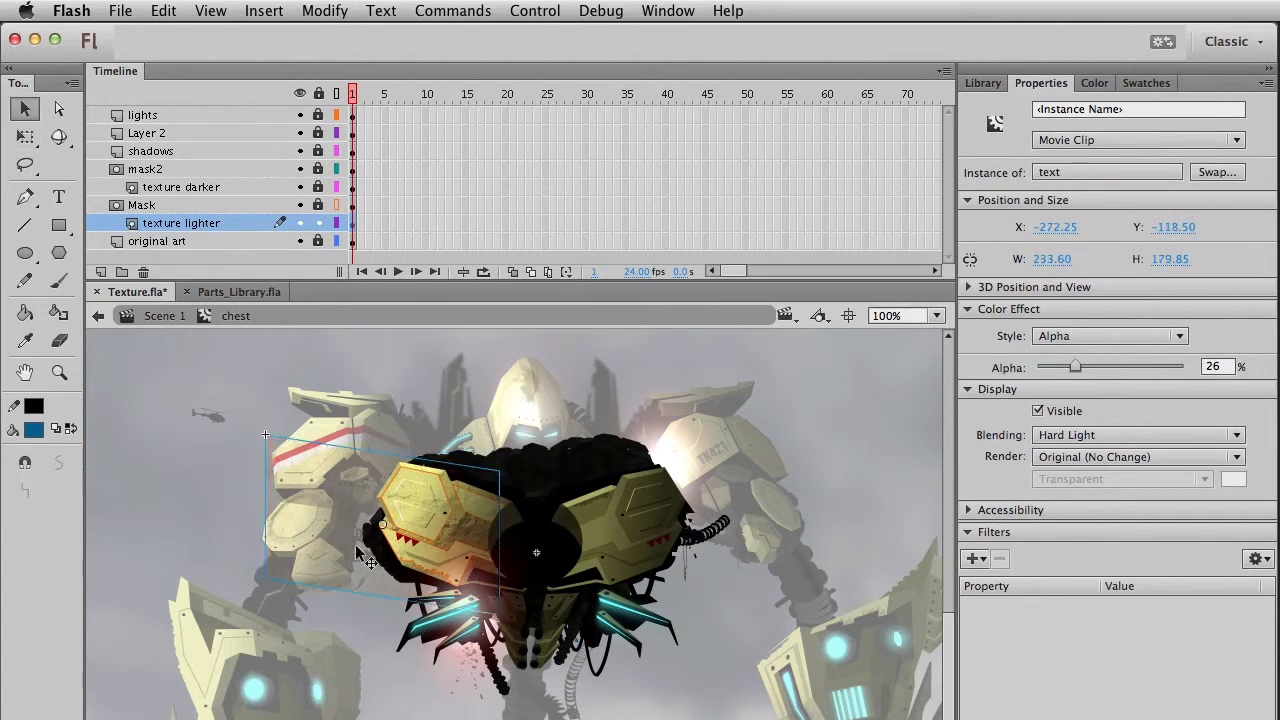
drag(315, 540, 322, 538)
double_click(322, 540)
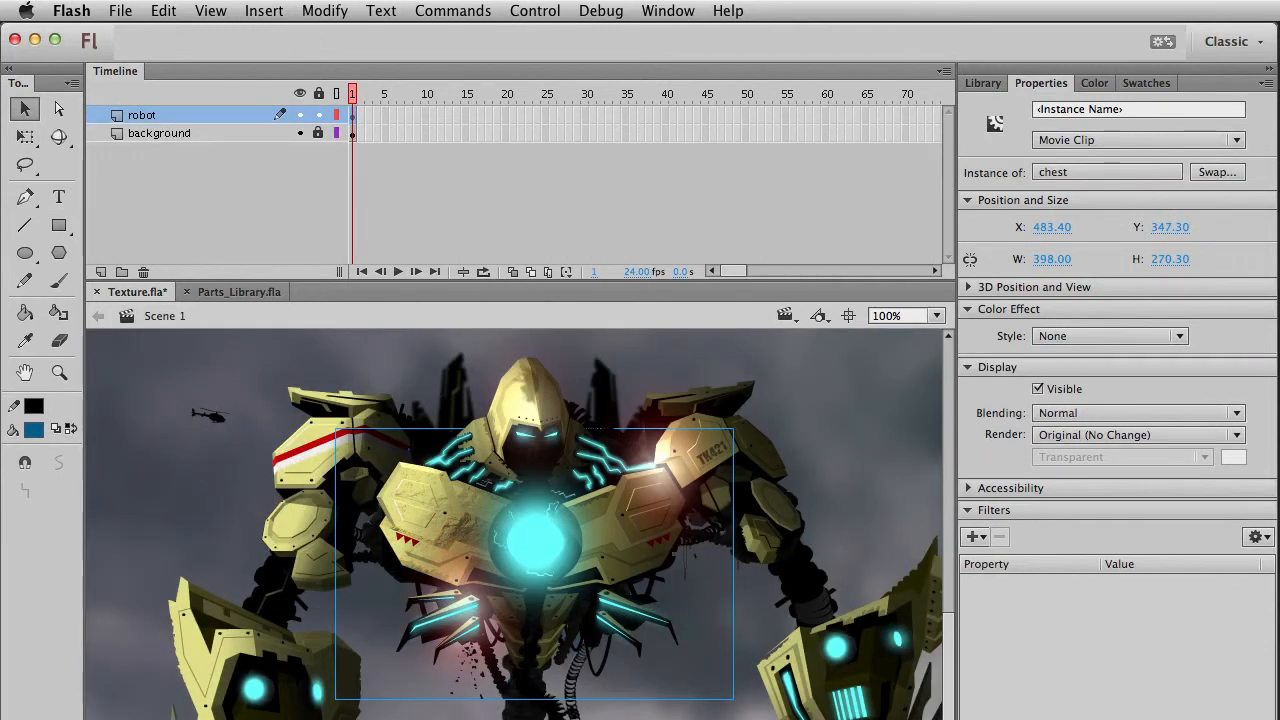
Shift the lighter rock clip slightly further up across the left chest plate inside the chest symbol and return to Scene 1.
click(392, 616)
click(450, 536)
double_click(450, 498)
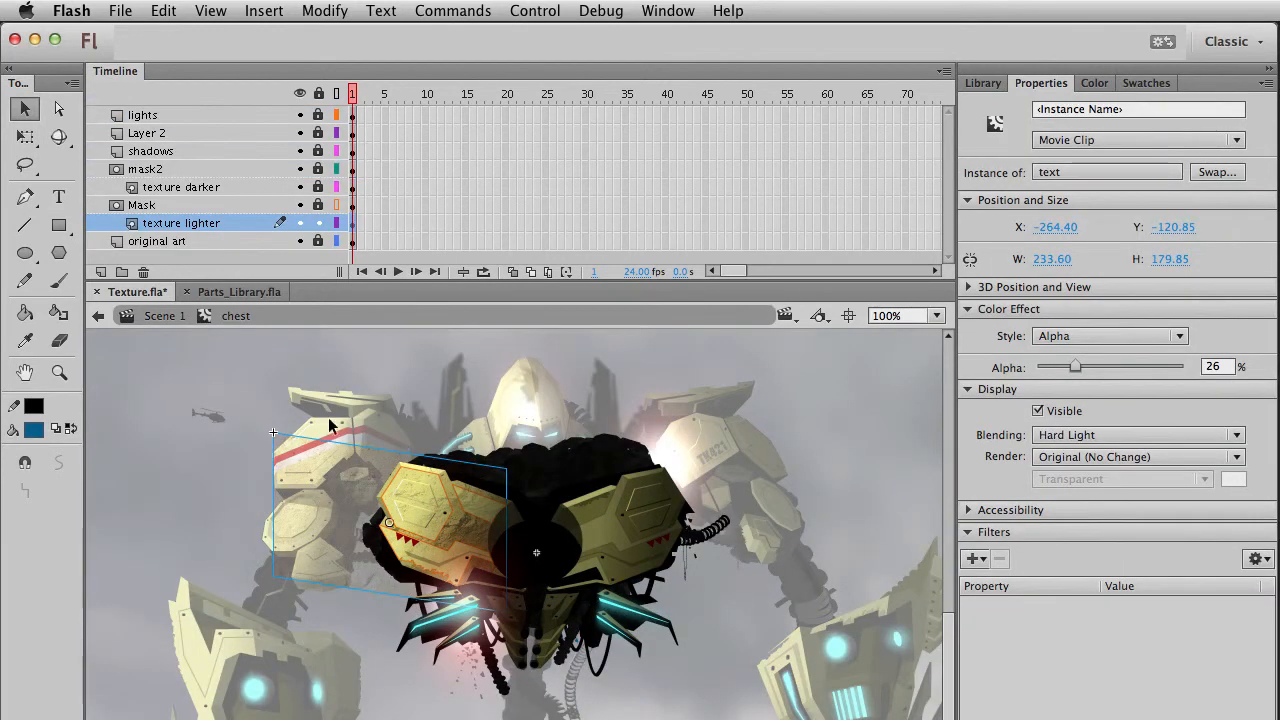
drag(334, 514, 358, 498)
double_click(338, 552)
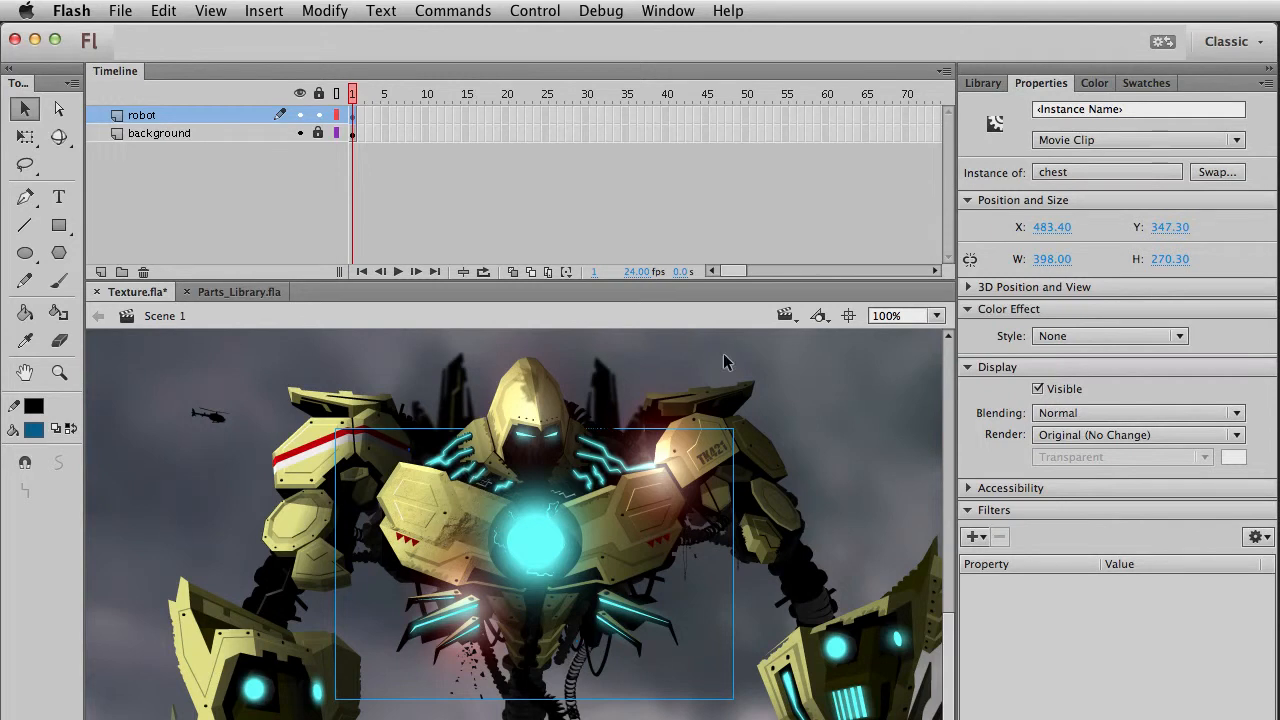
Copy the rust_spikey stain from Parts_Library.fla into Texture.fla and place it over the chest at about 44 × 55 px.
click(240, 292)
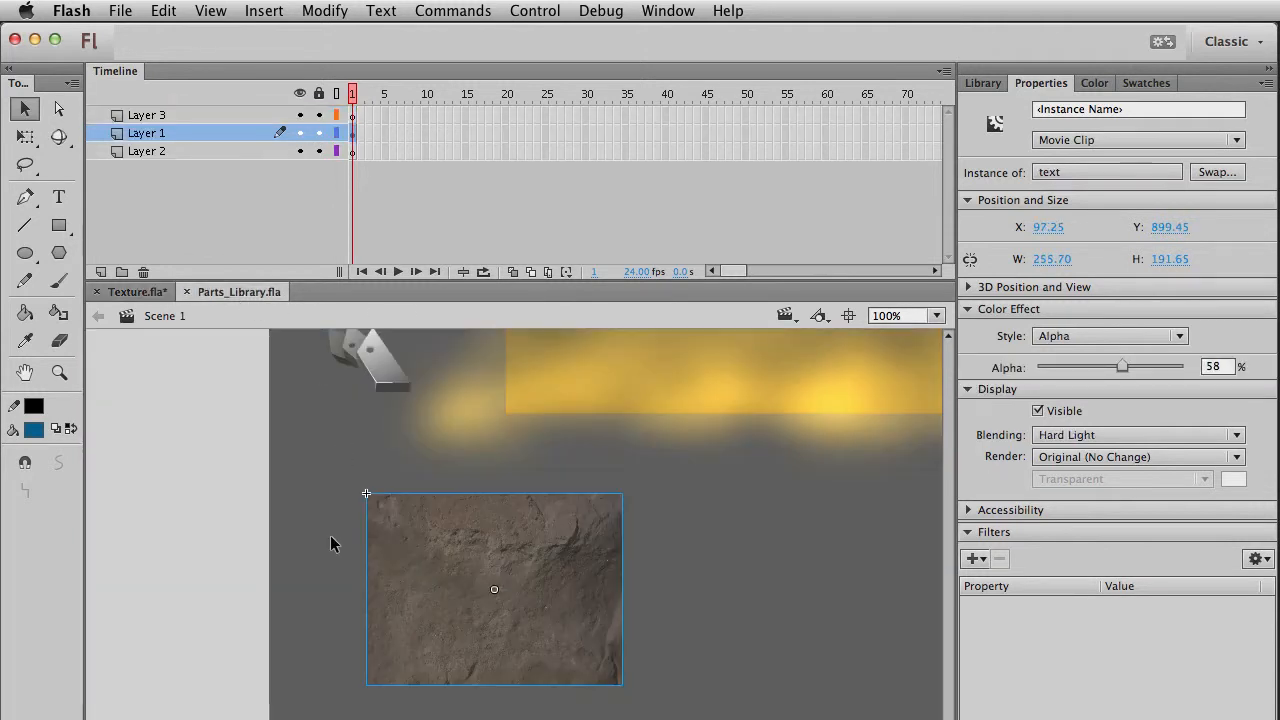
scroll(369, 599, up, 10)
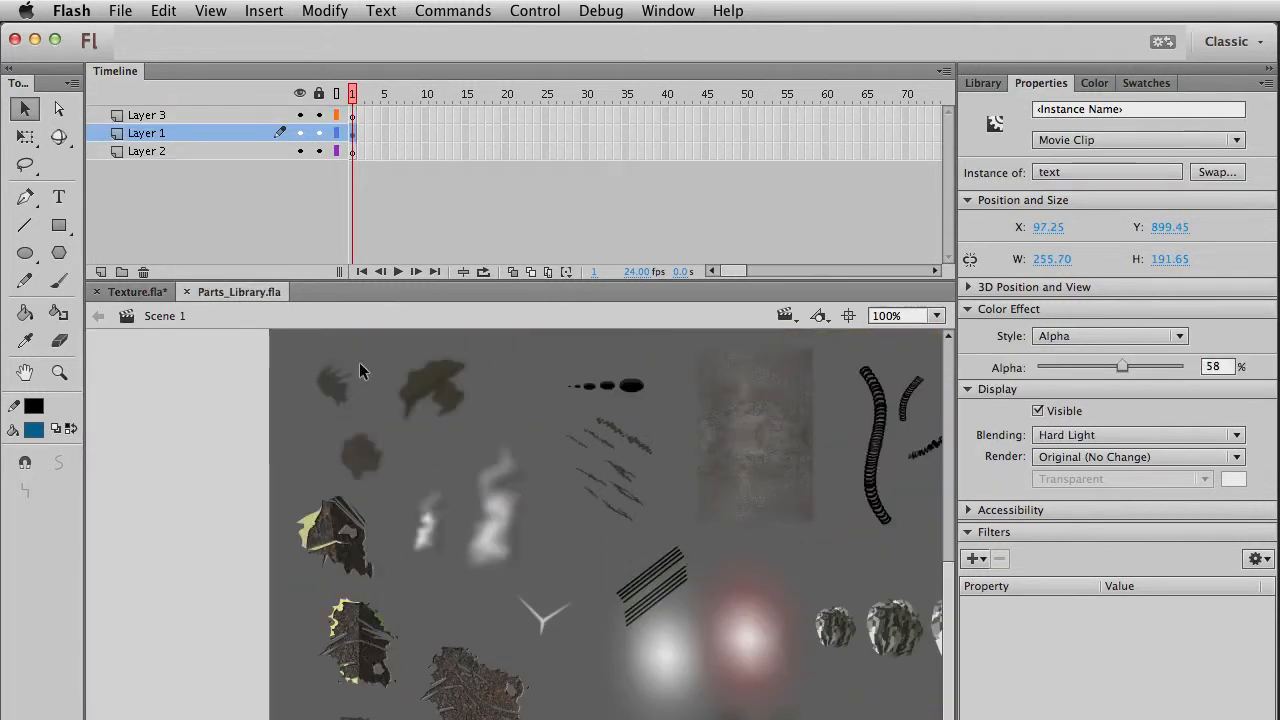
click(334, 383)
click(137, 292)
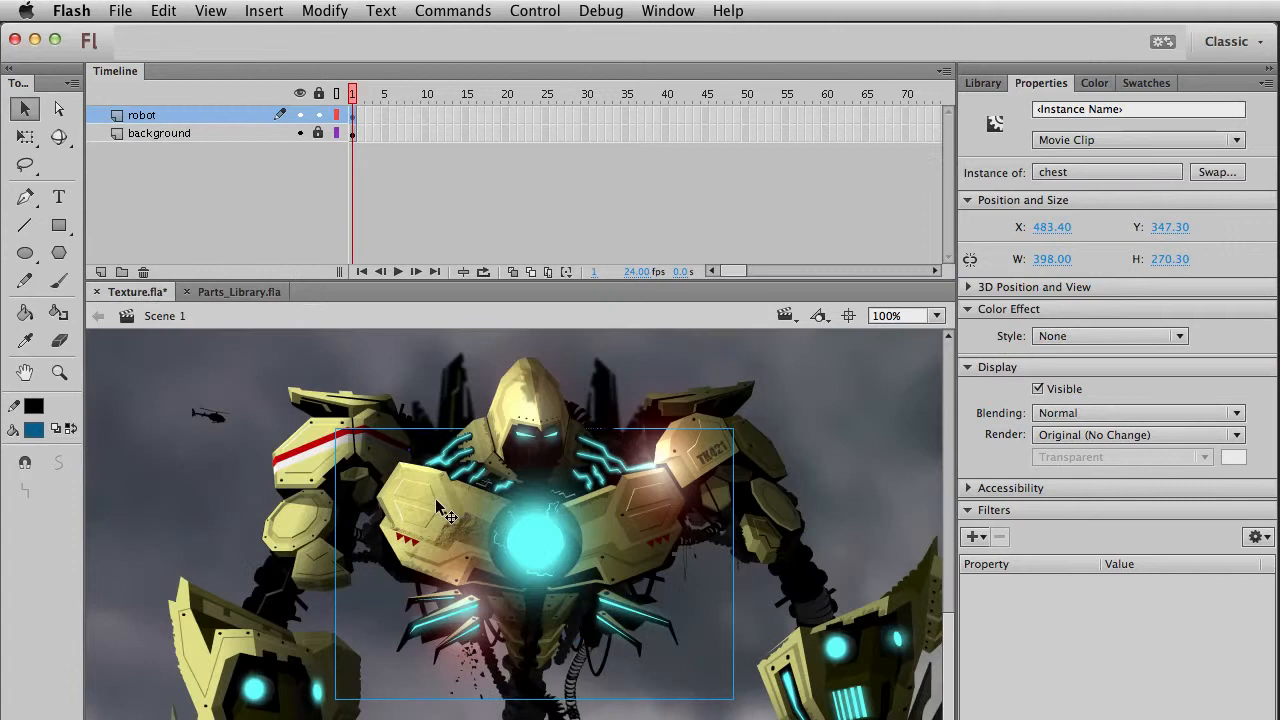
click(574, 562)
key(q)
key(v)
drag(521, 719, 493, 487)
key(q)
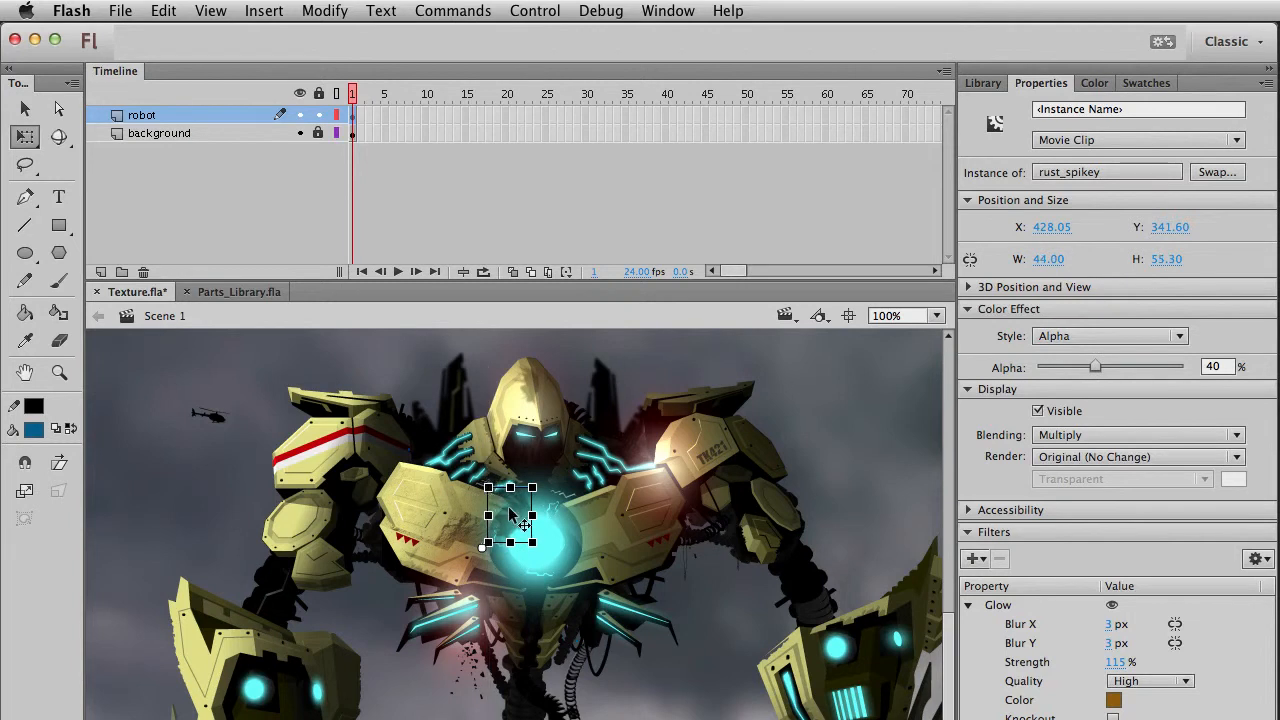
Rotate and stretch the rust_spikey stain to about 93 × 68 px across the left chest plate, at X 341.9, Y 341.9.
drag(550, 563, 466, 546)
key(v)
key(q)
drag(458, 496, 460, 548)
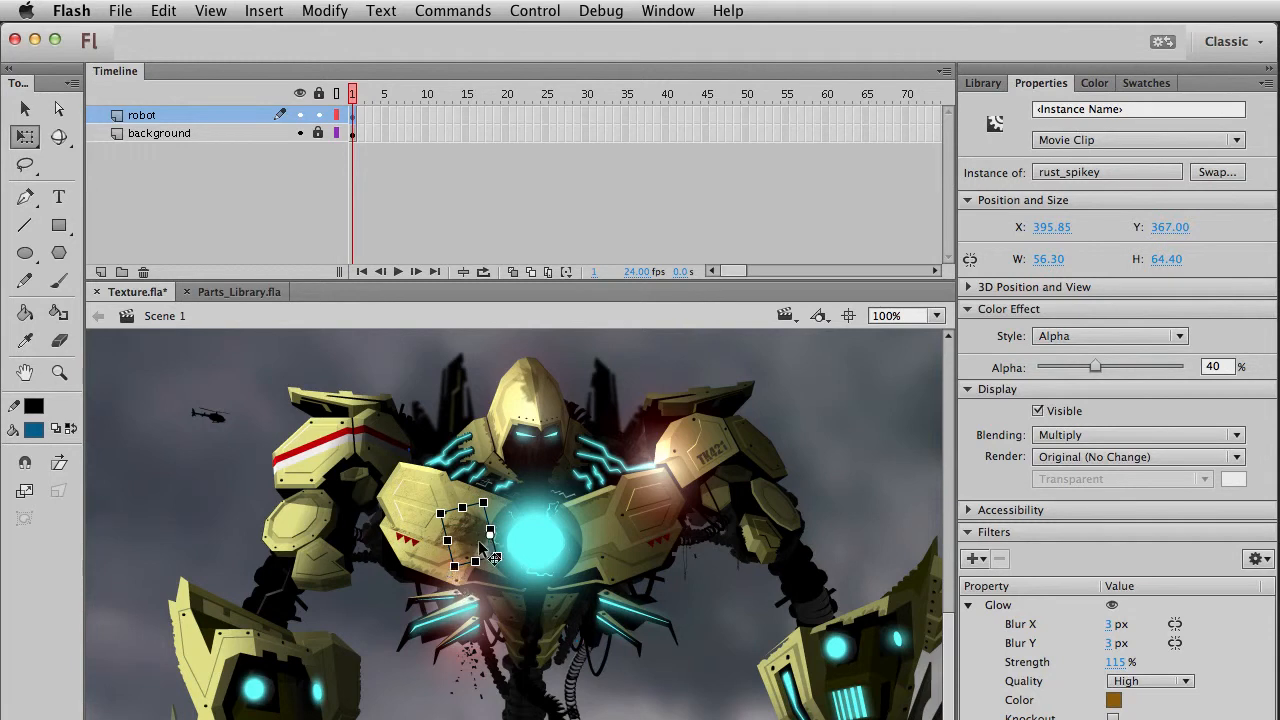
mouse_move(447, 540)
mouse_down()
mouse_move(419, 541)
mouse_move(422, 498)
mouse_move(458, 524)
mouse_up()
key(v)
click(210, 551)
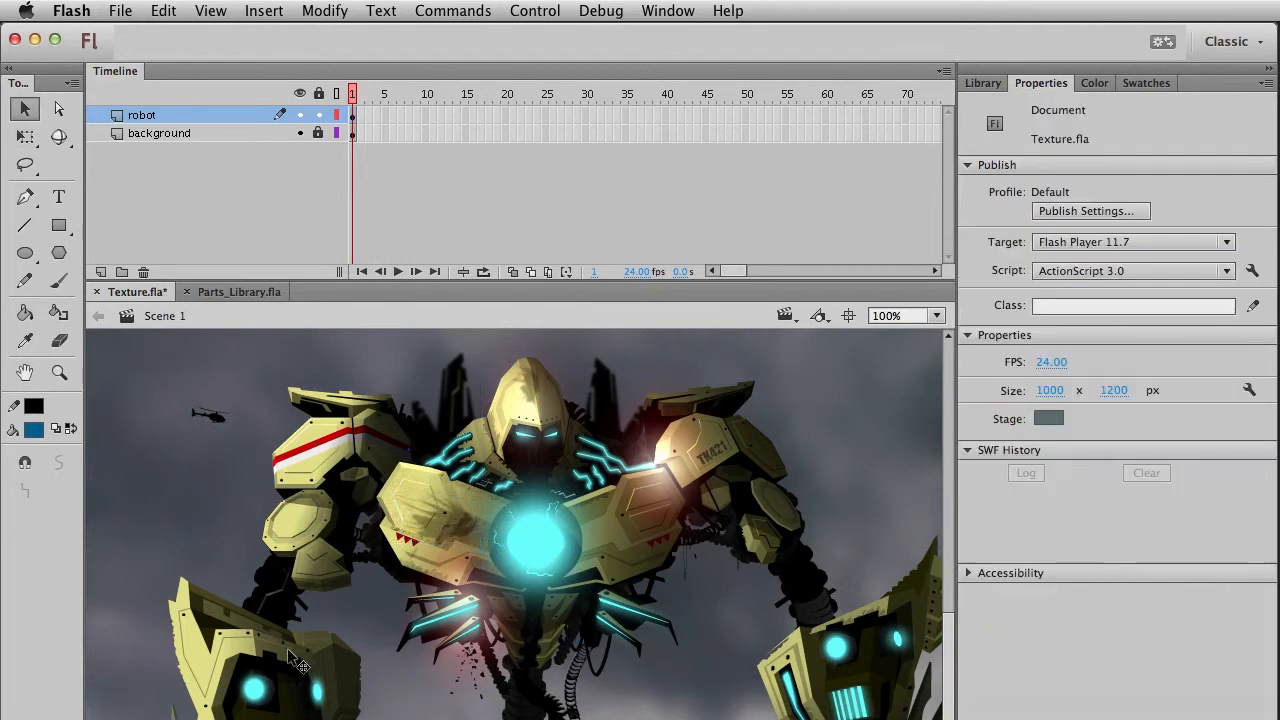
click(464, 533)
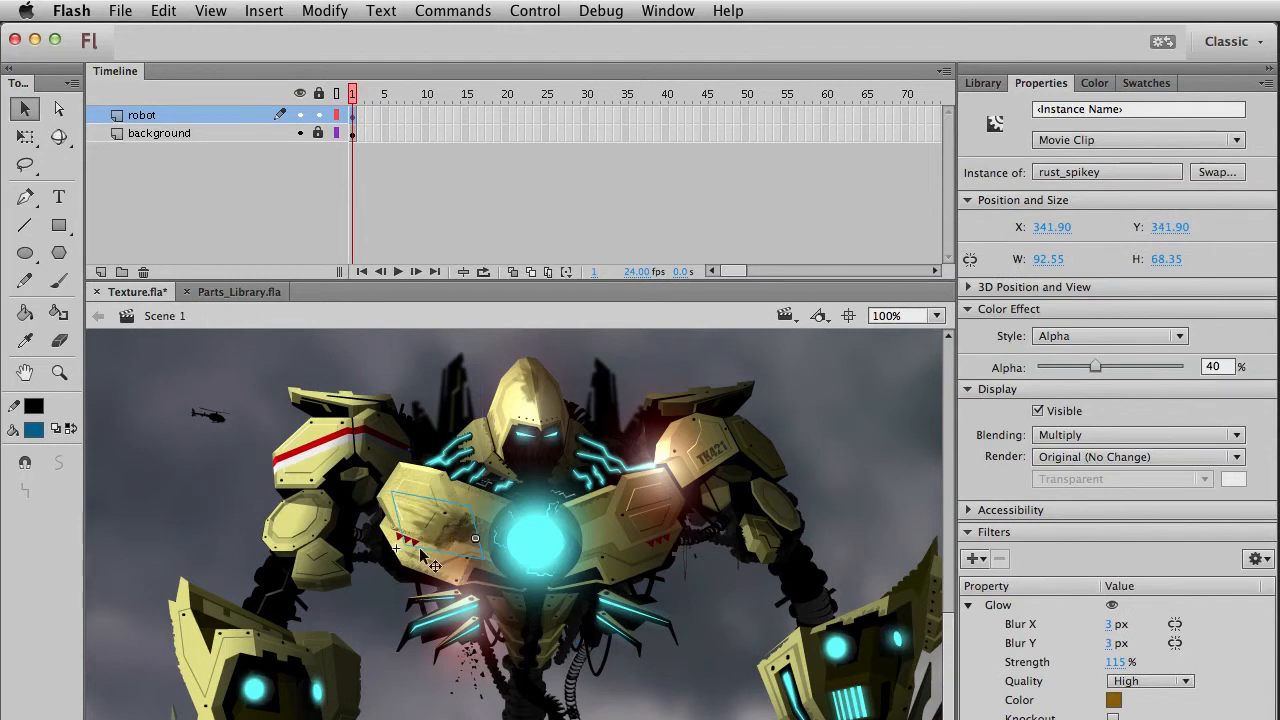
click(166, 479)
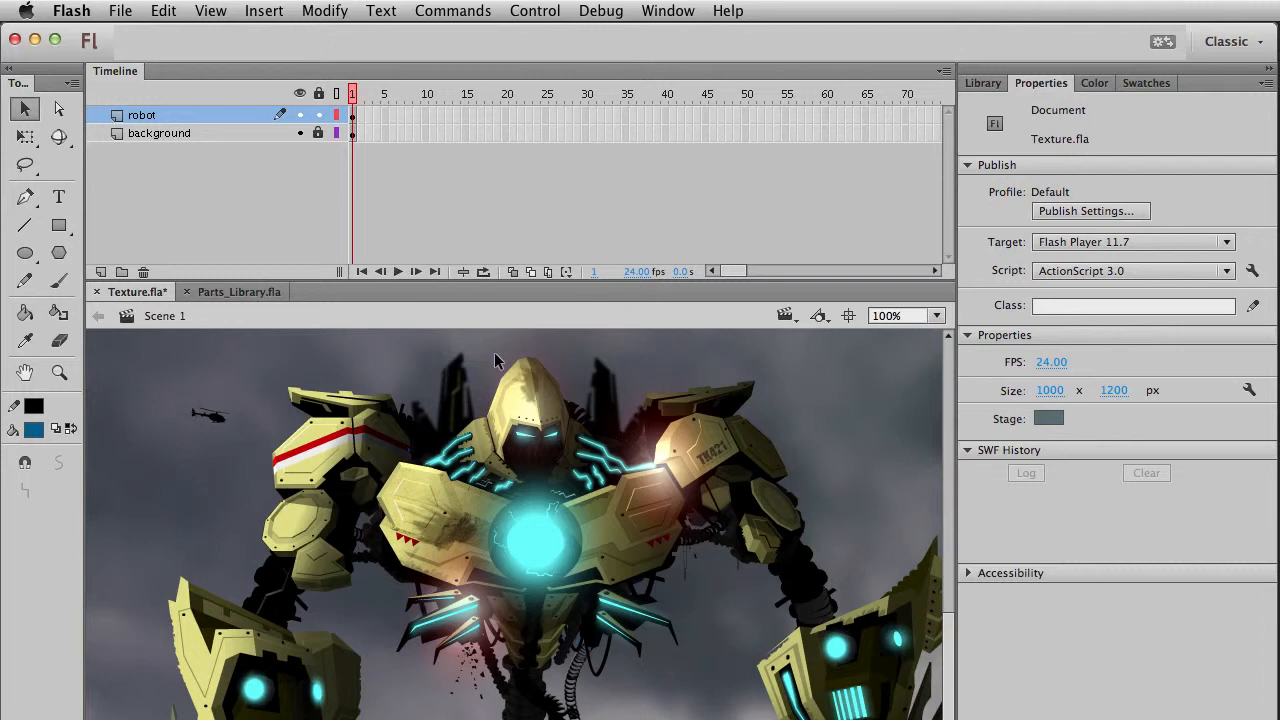
In Parts_Library.fla, shorten the timeline area to enlarge the stage and select the small dark rust chip above the rust texture square.
click(254, 291)
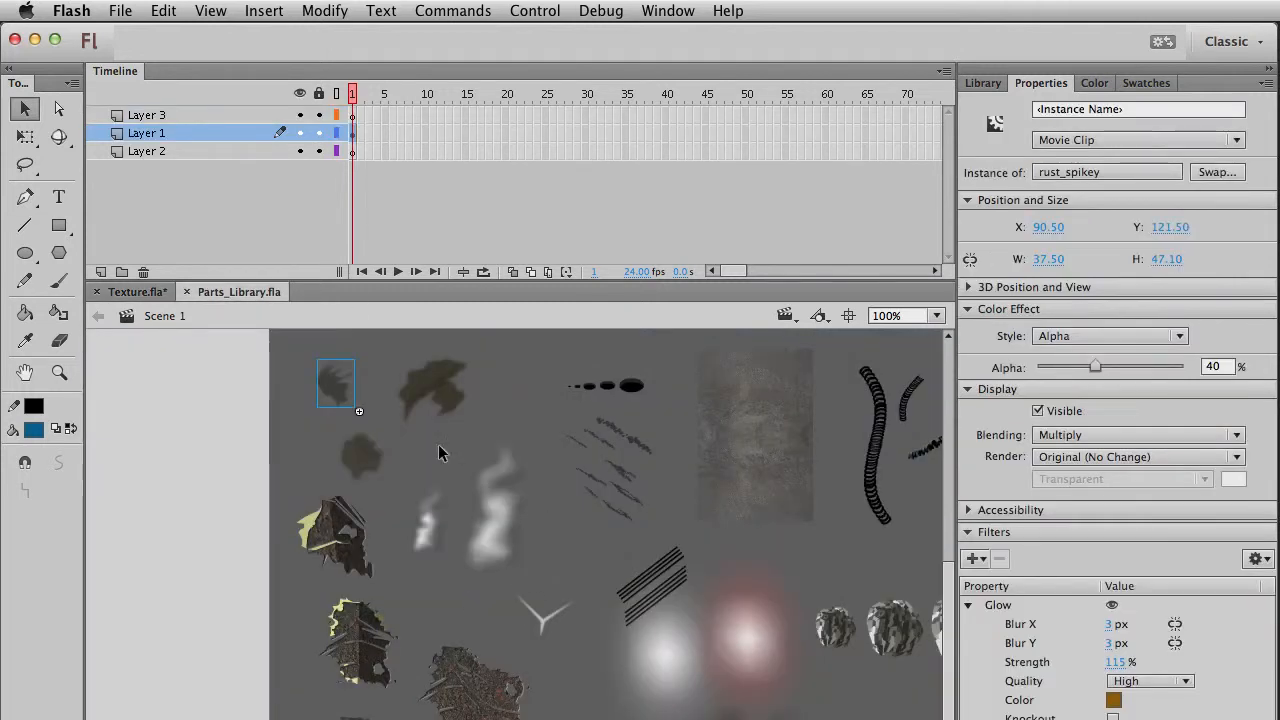
click(535, 568)
drag(497, 615, 457, 400)
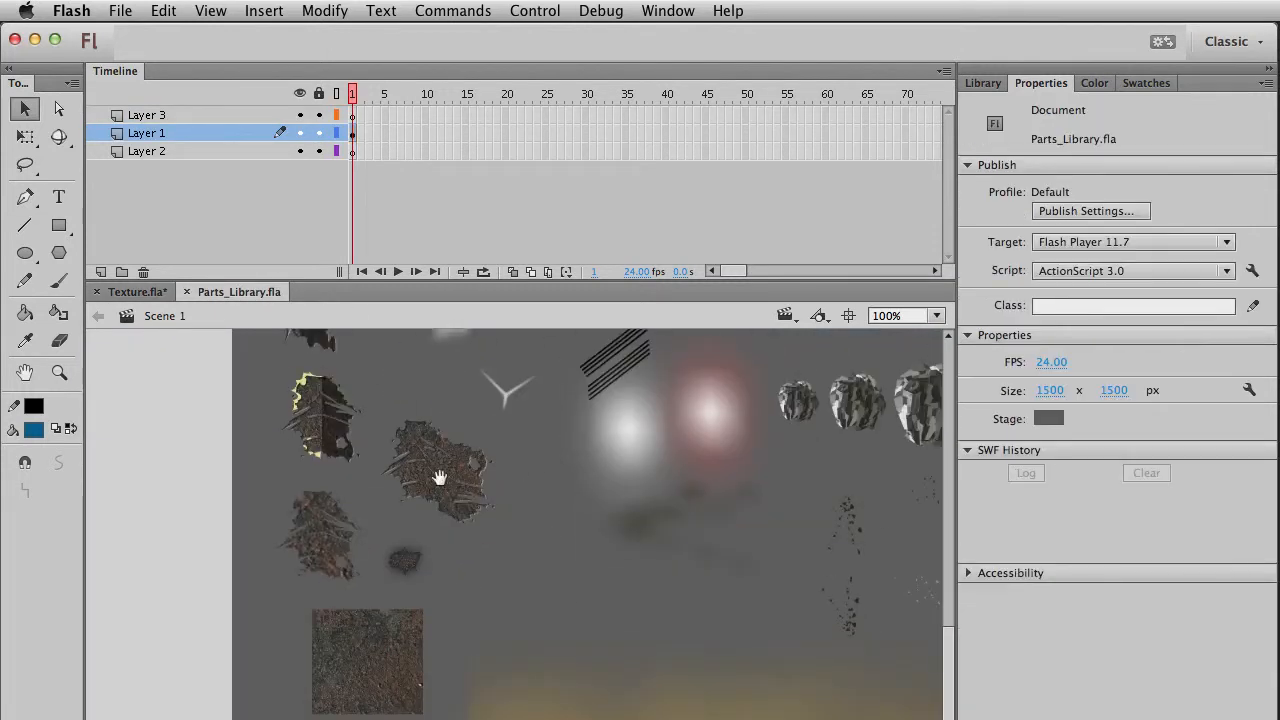
drag(414, 606, 408, 630)
drag(322, 283, 322, 199)
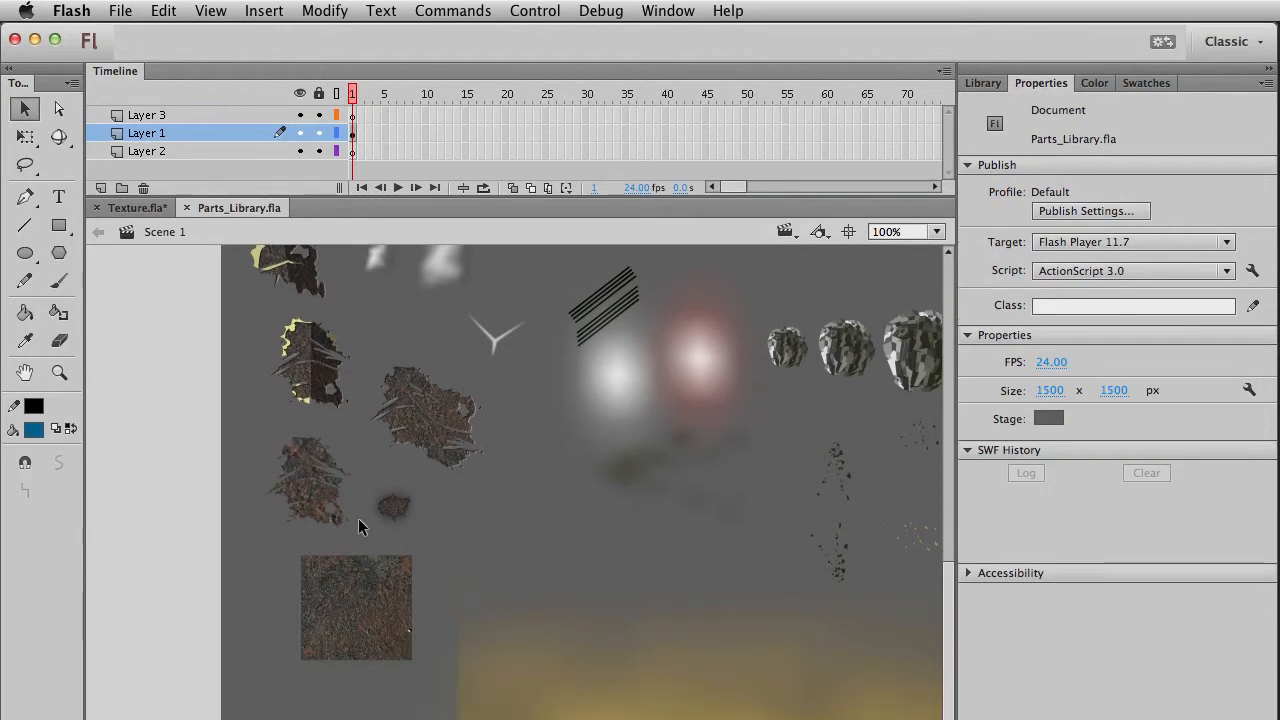
click(393, 510)
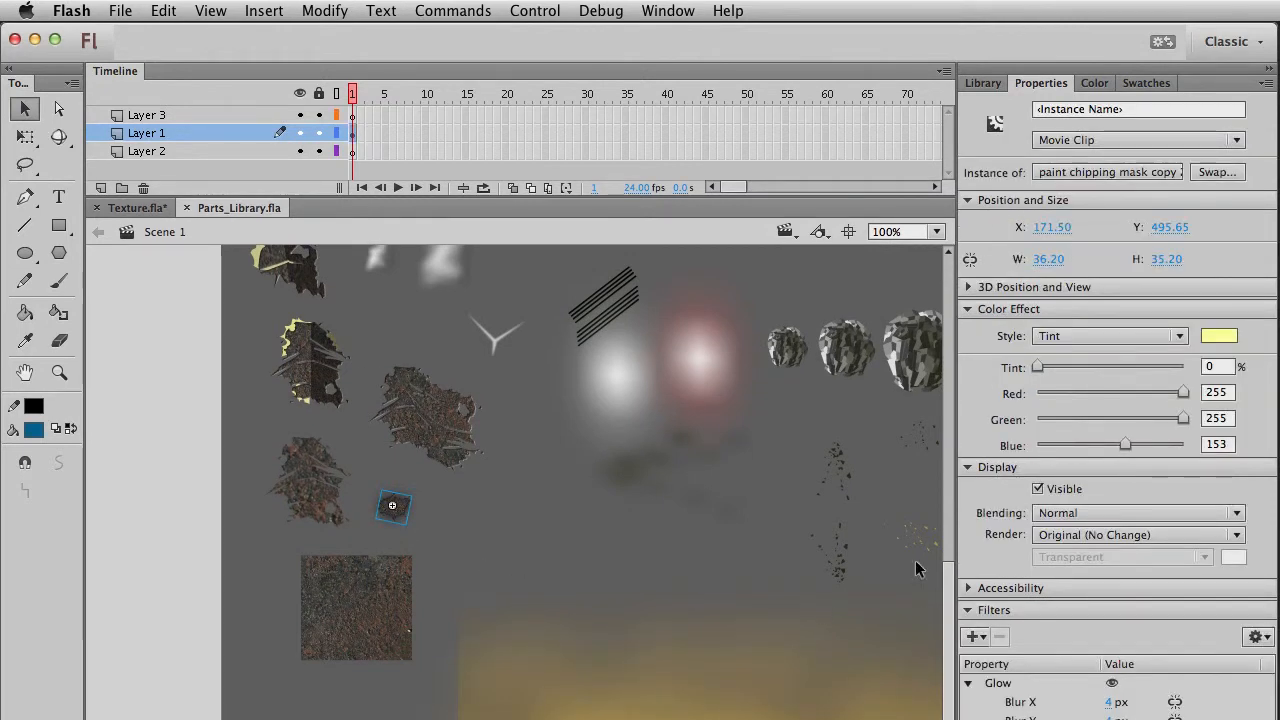
Collapse the other property sections and examine the rust chip's two Glow filters, comparing them with the neighbouring rust patch.
click(968, 310)
click(968, 331)
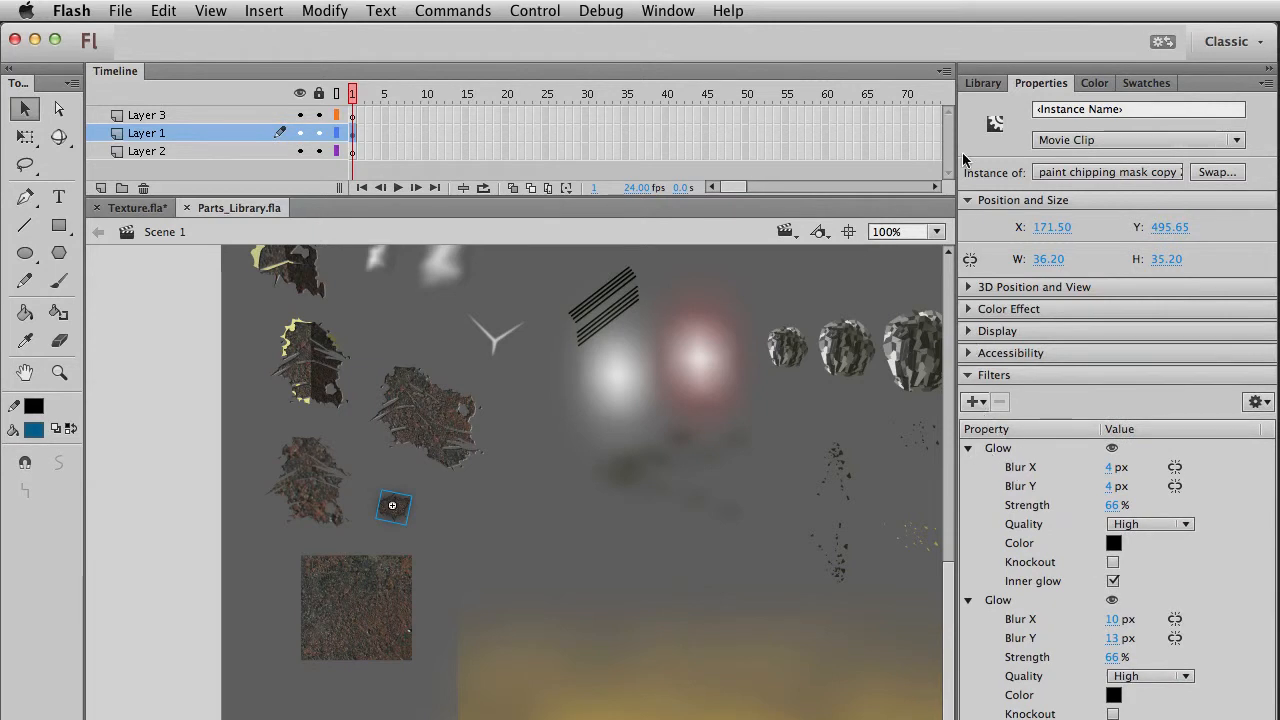
click(967, 201)
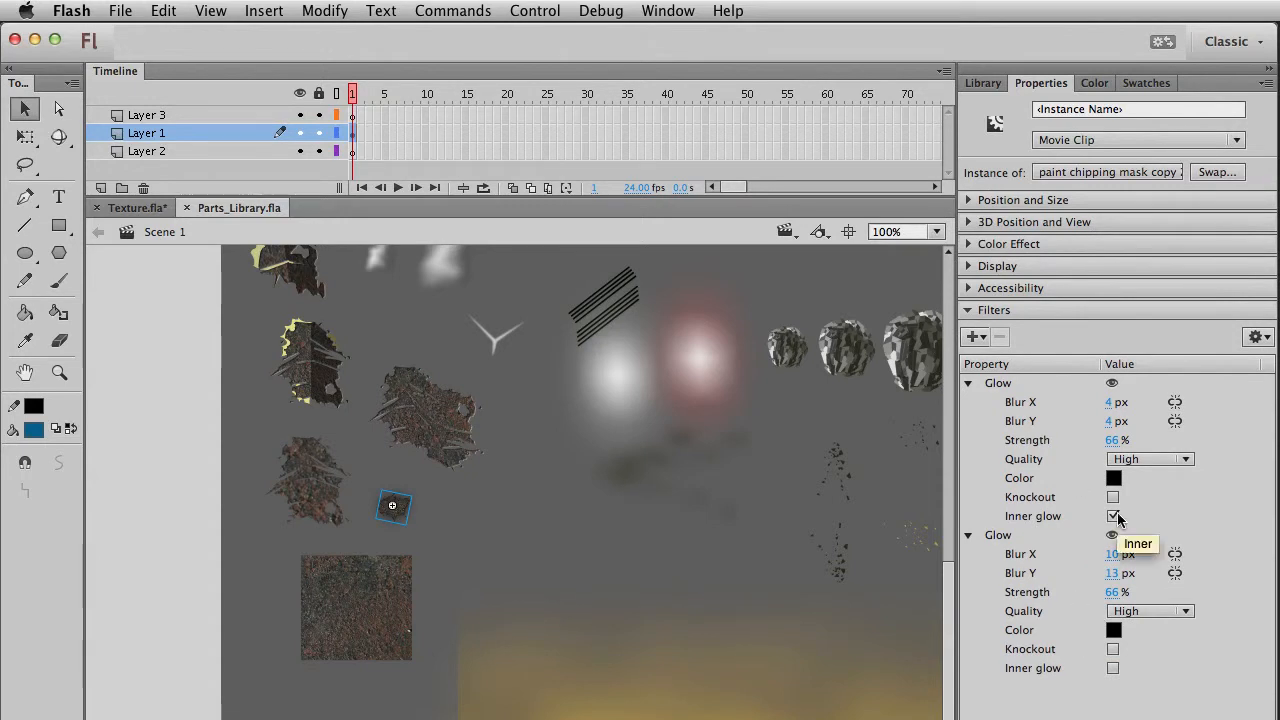
click(296, 509)
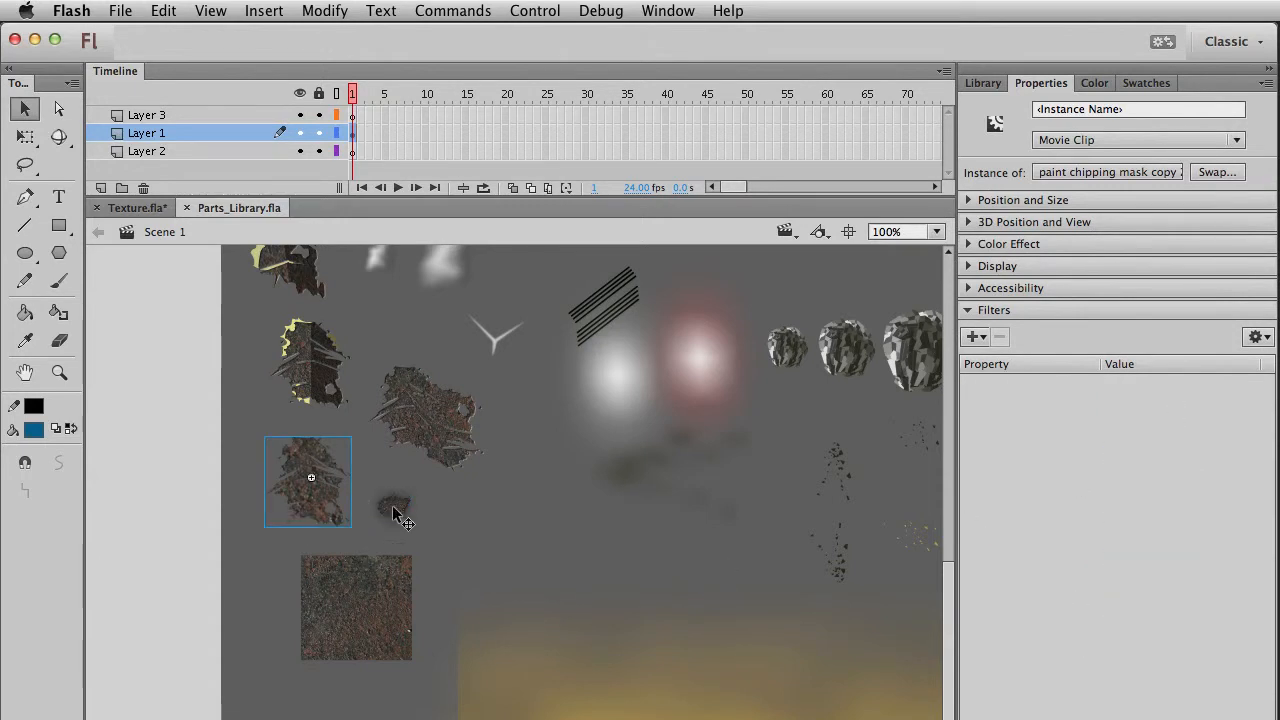
Copy the small rust chip into Texture.fla and place it over the dark stain on the left chest plate.
click(398, 512)
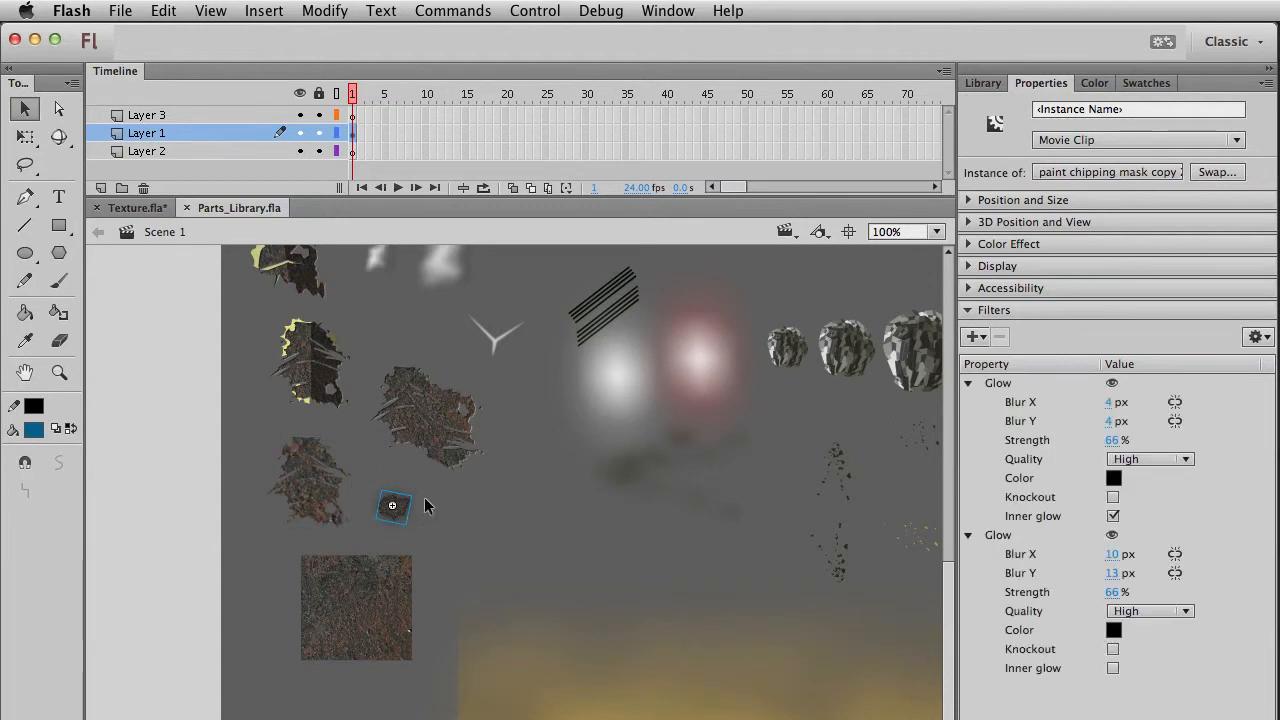
click(140, 208)
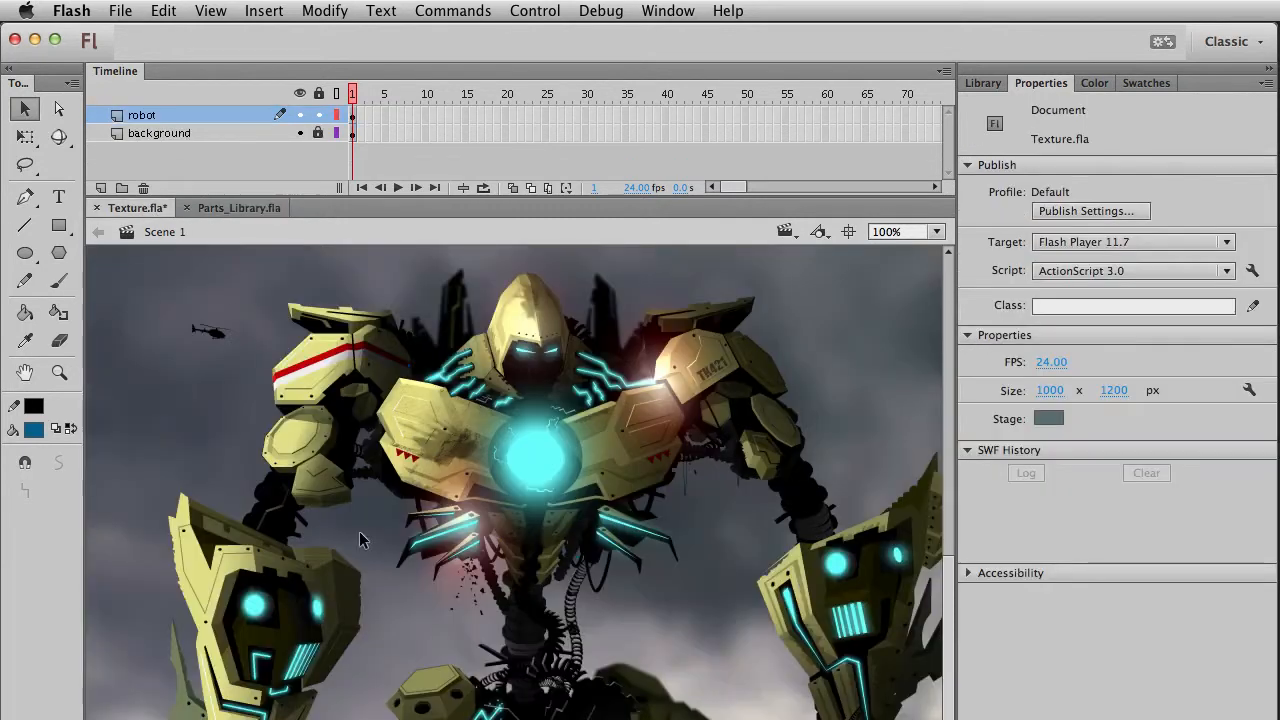
click(446, 435)
click(478, 511)
mouse_move(524, 716)
mouse_down()
mouse_move(486, 484)
mouse_move(463, 460)
mouse_up()
click(176, 530)
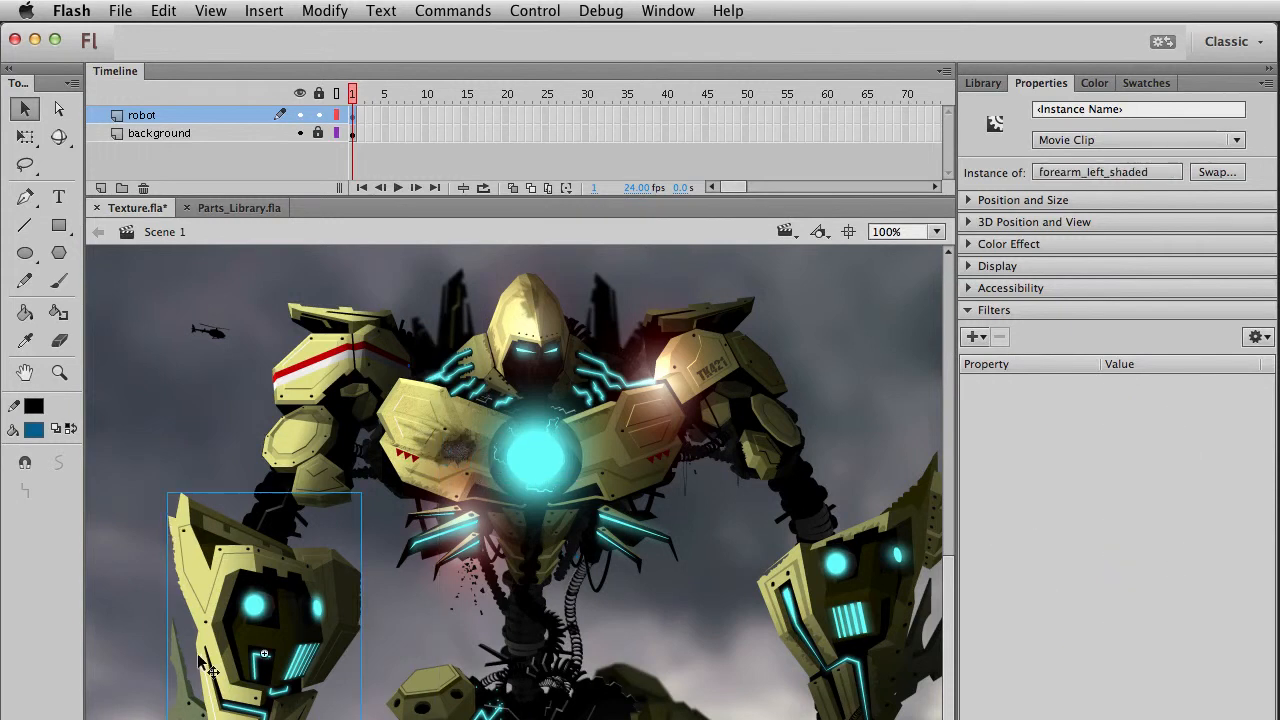
click(166, 477)
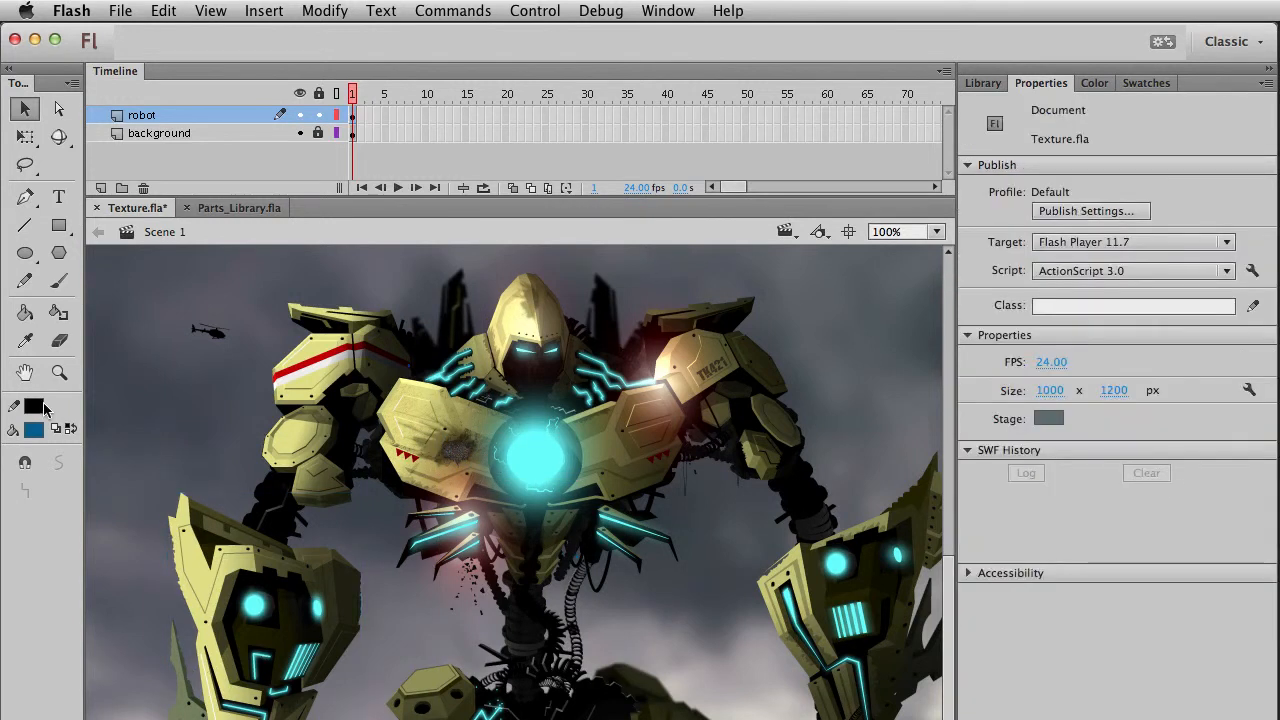
click(450, 462)
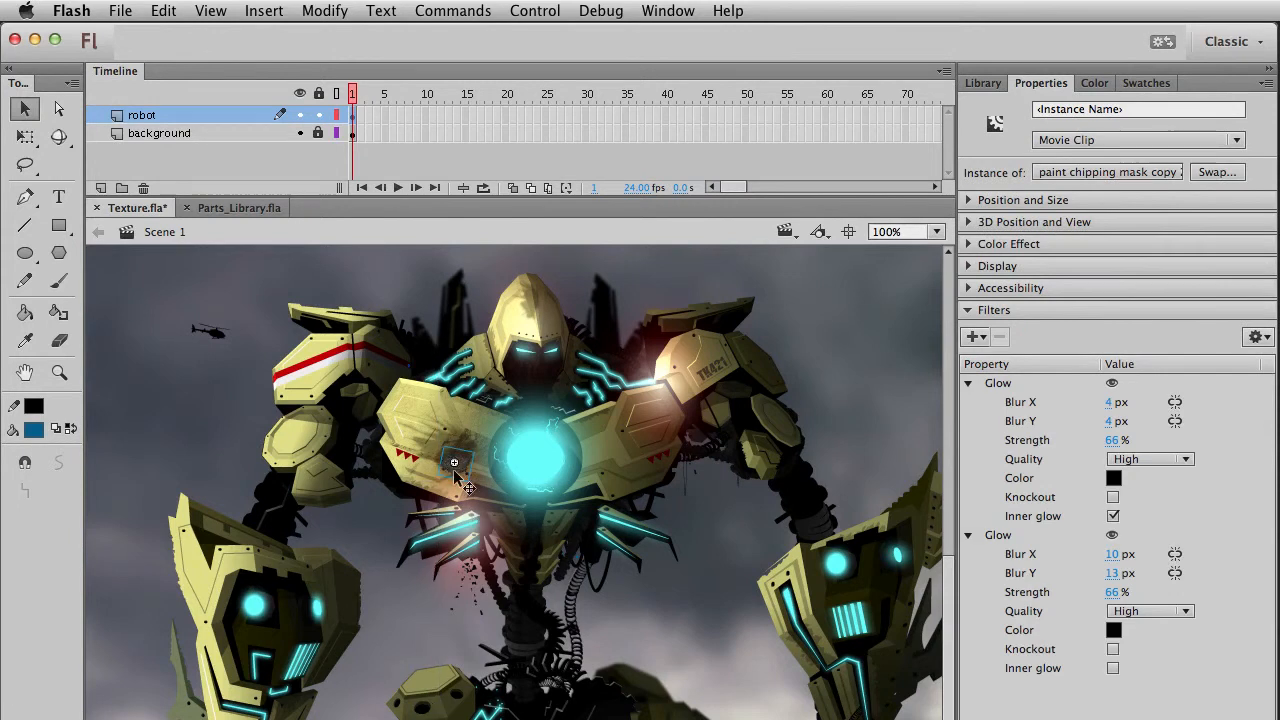
click(218, 451)
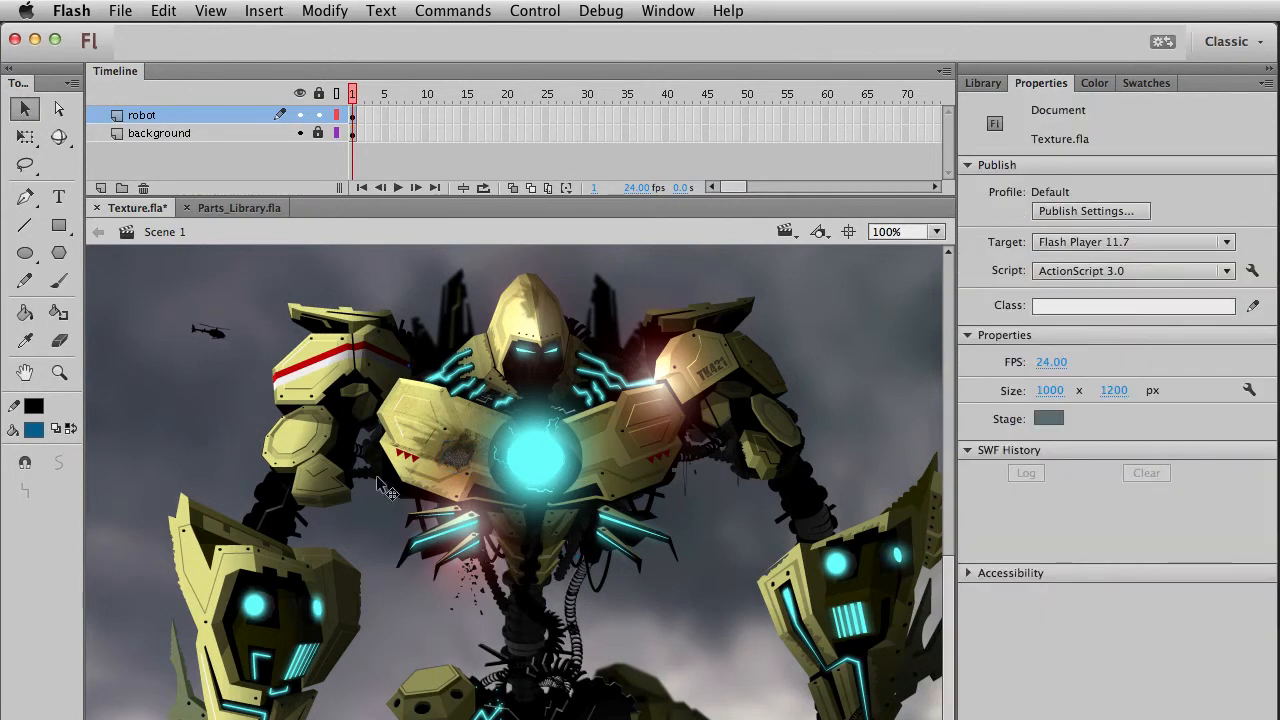
Examine the rust chip and surrounding stain on the left chest plate at 400% zoom, and return to 100%.
click(59, 373)
click(495, 464)
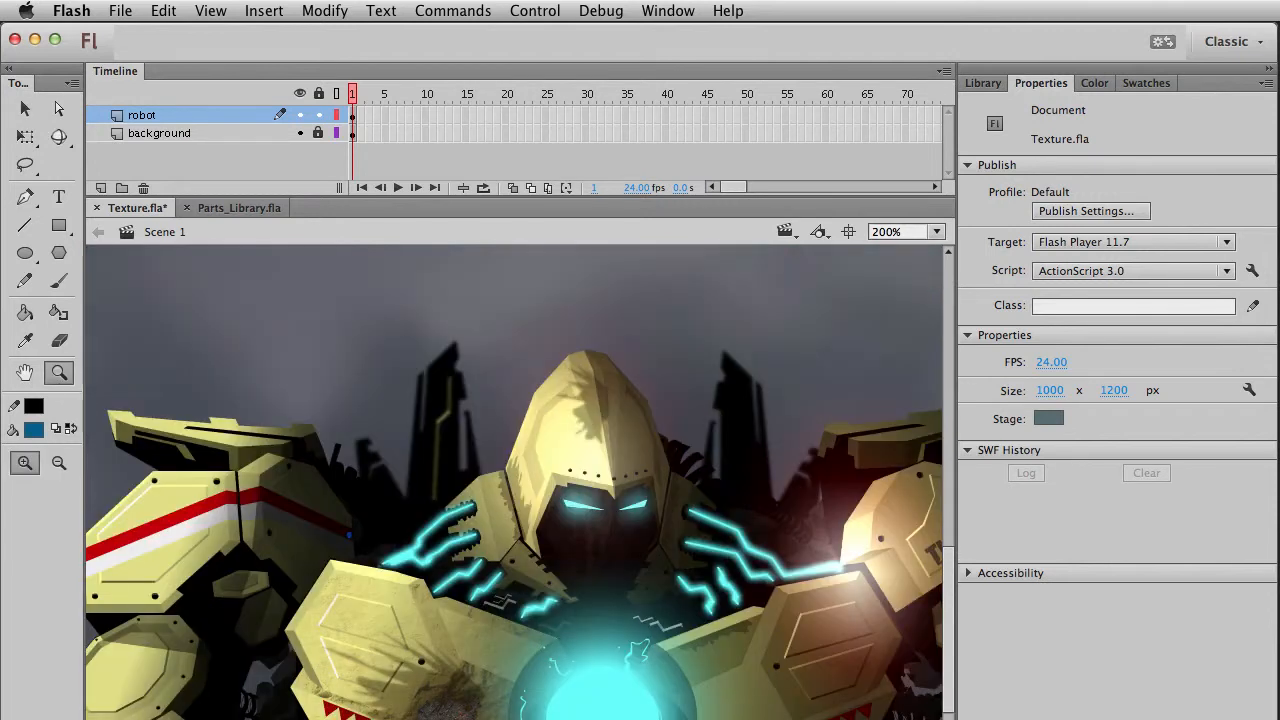
scroll(504, 492, down, 5)
click(620, 586)
drag(597, 613, 547, 484)
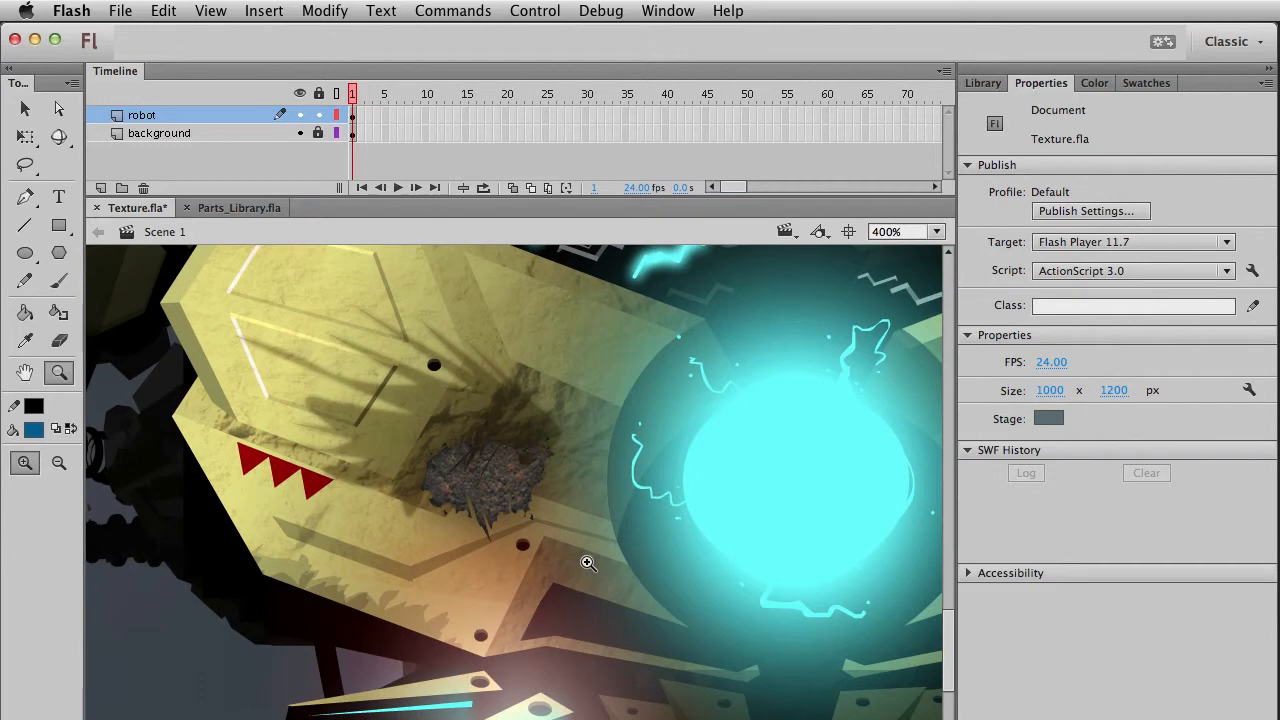
key(v)
click(514, 478)
key(super+1)
drag(583, 647, 573, 507)
click(290, 455)
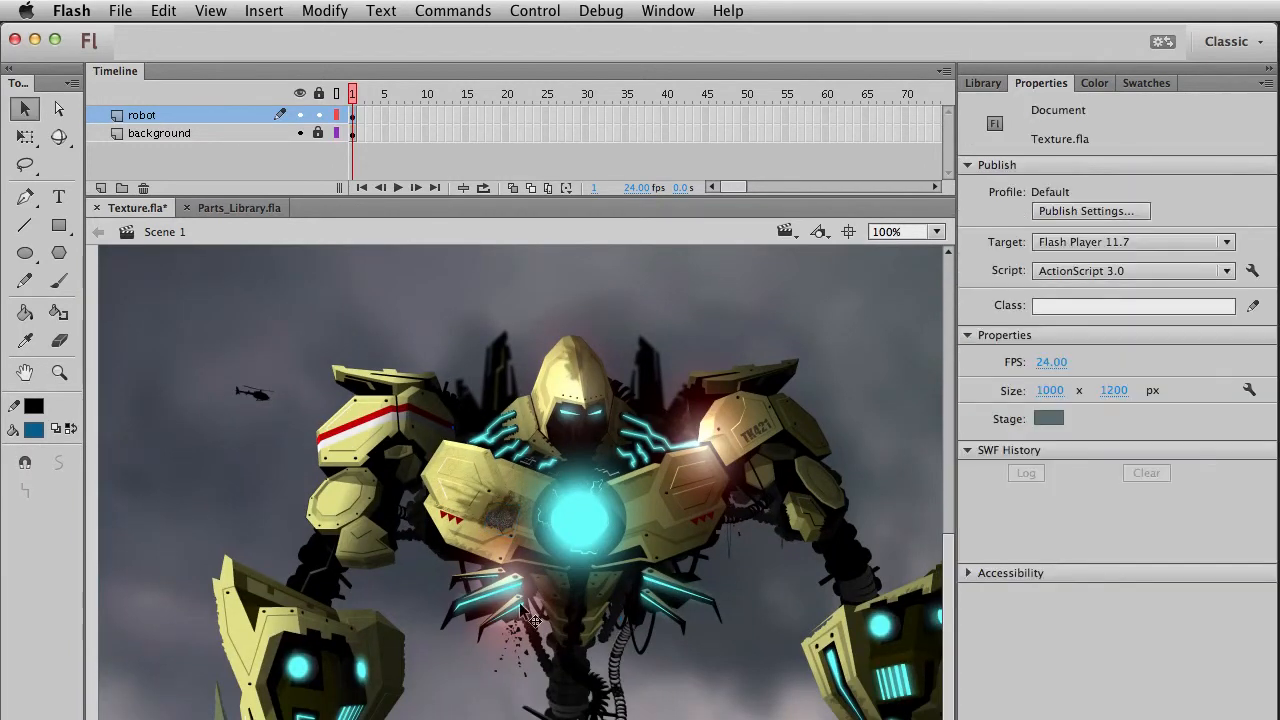
click(517, 540)
click(284, 614)
click(517, 549)
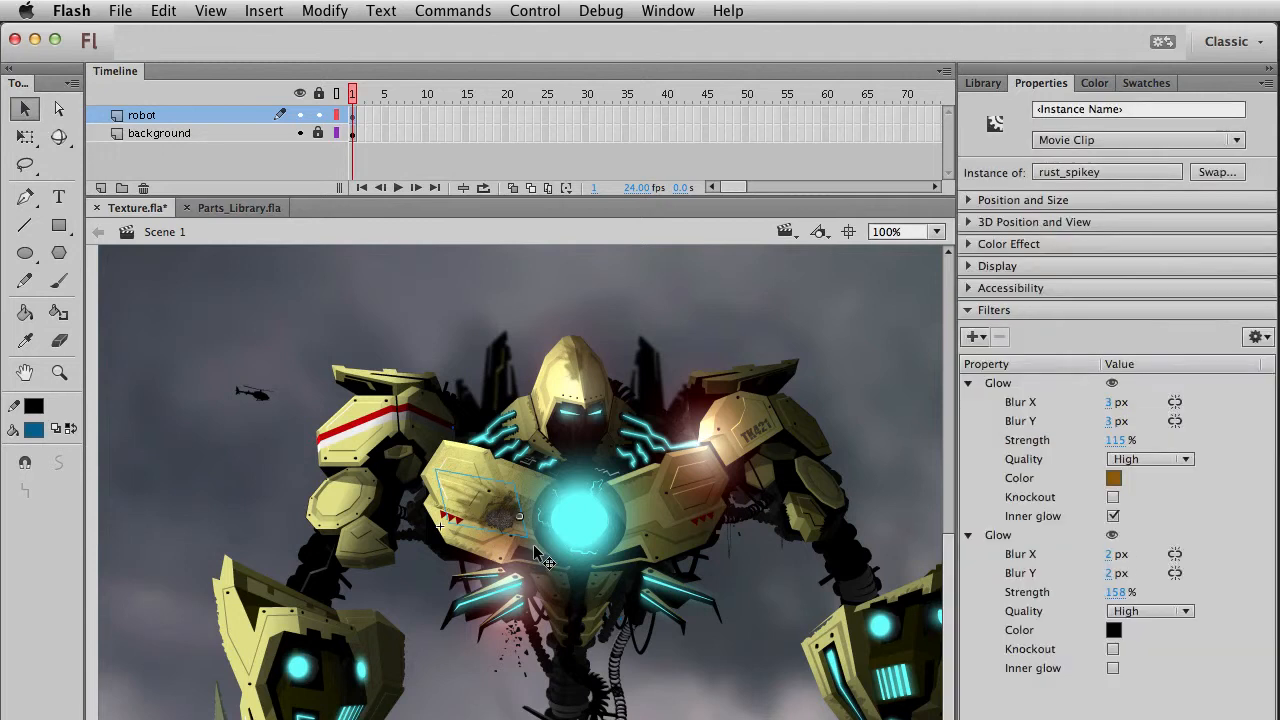
Place a transformed copy of the rust chip on the right shoulder armour, beside the TK421 marking.
click(503, 528)
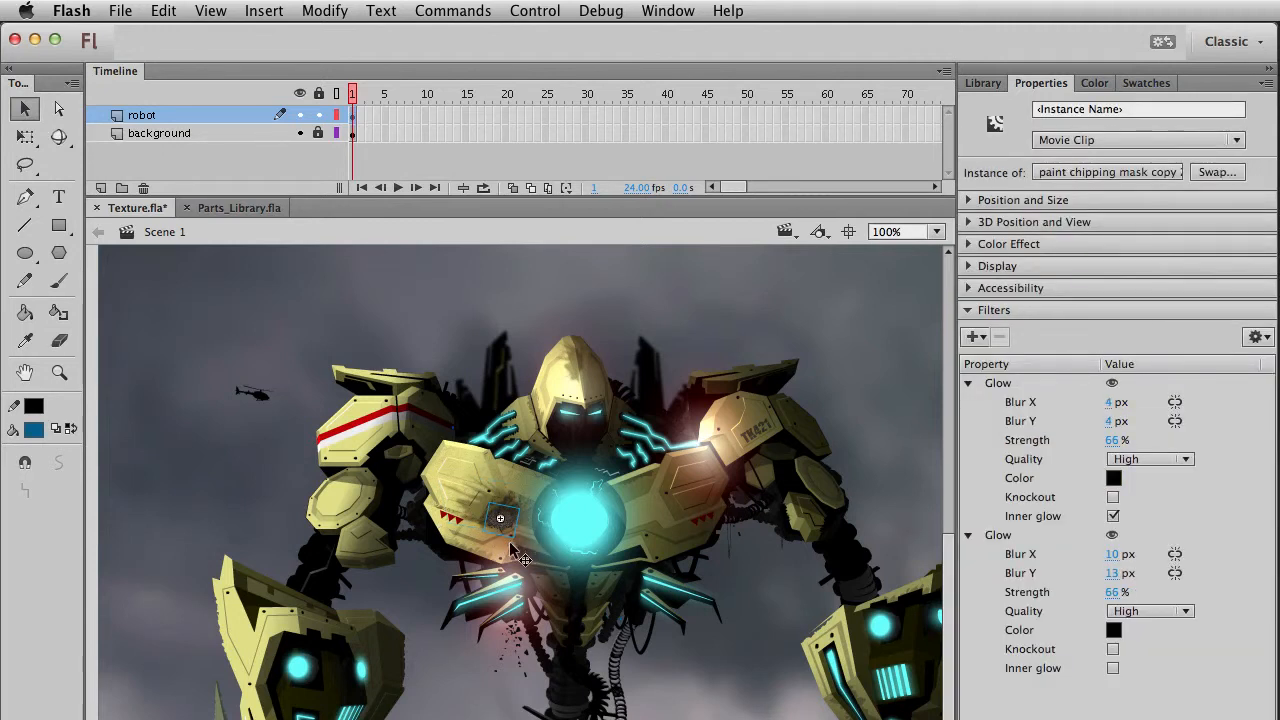
key(q)
mouse_move(661, 697)
mouse_down()
mouse_move(780, 636)
mouse_move(772, 395)
mouse_move(748, 420)
mouse_move(778, 408)
mouse_move(775, 435)
mouse_move(726, 424)
mouse_up()
key(q)
key(v)
click(838, 388)
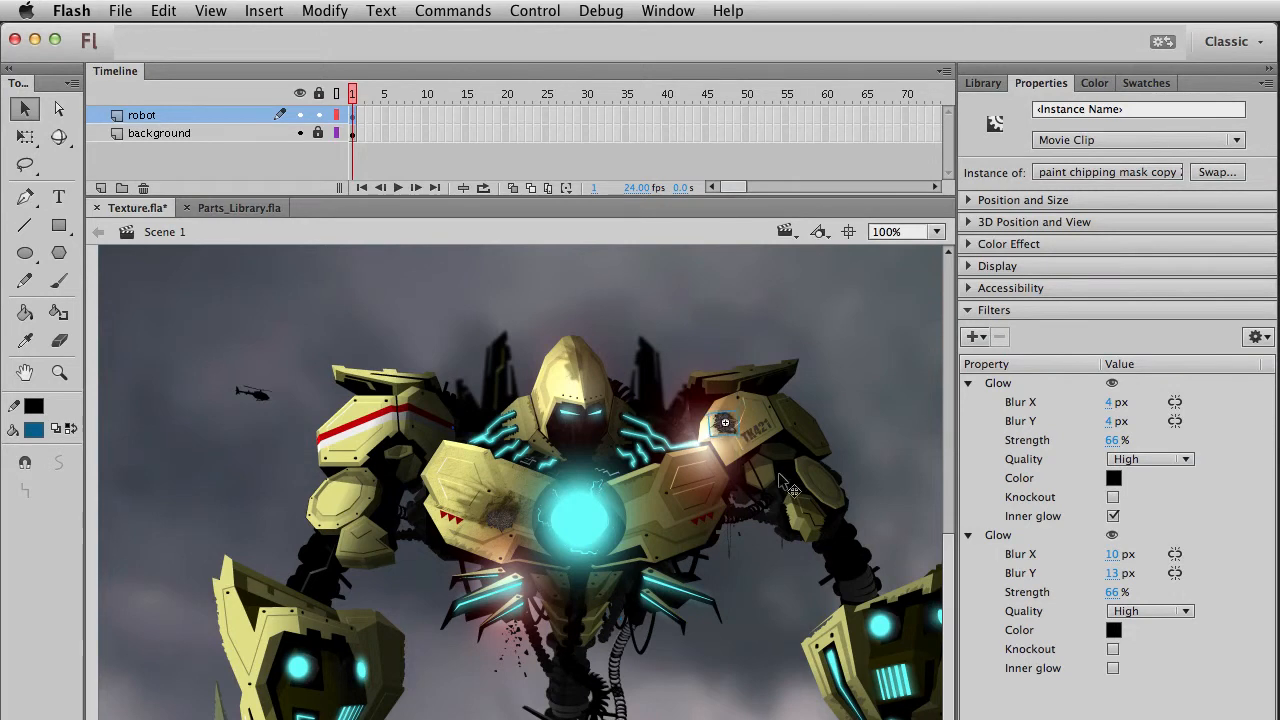
Fine-tune the size and placement of the rust chip beside the TK421 marking on the right shoulder armour.
click(914, 503)
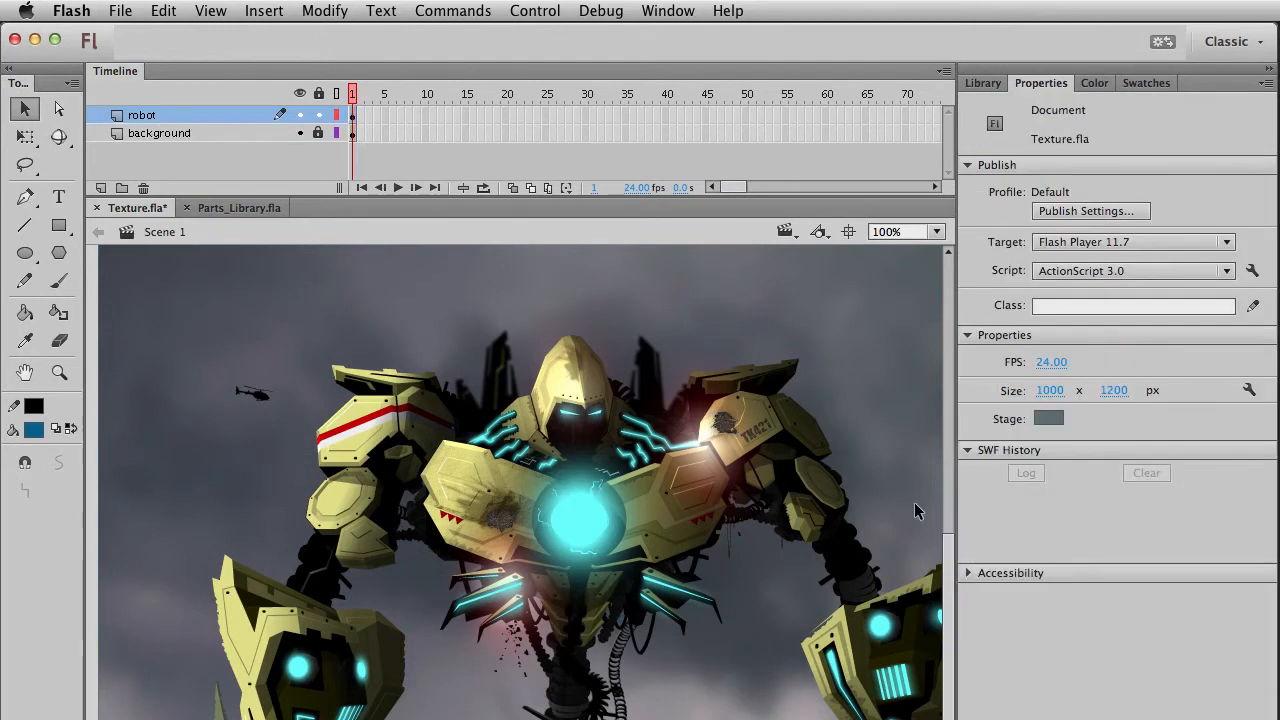
click(746, 439)
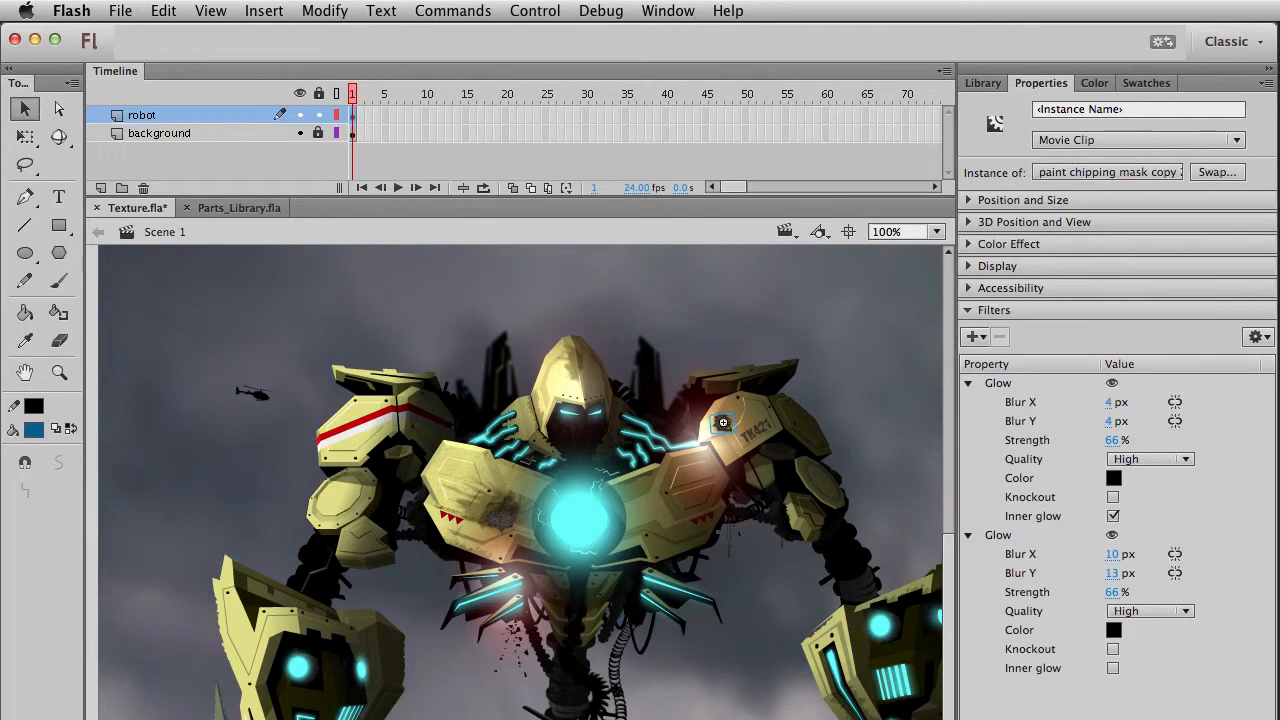
click(836, 348)
click(748, 440)
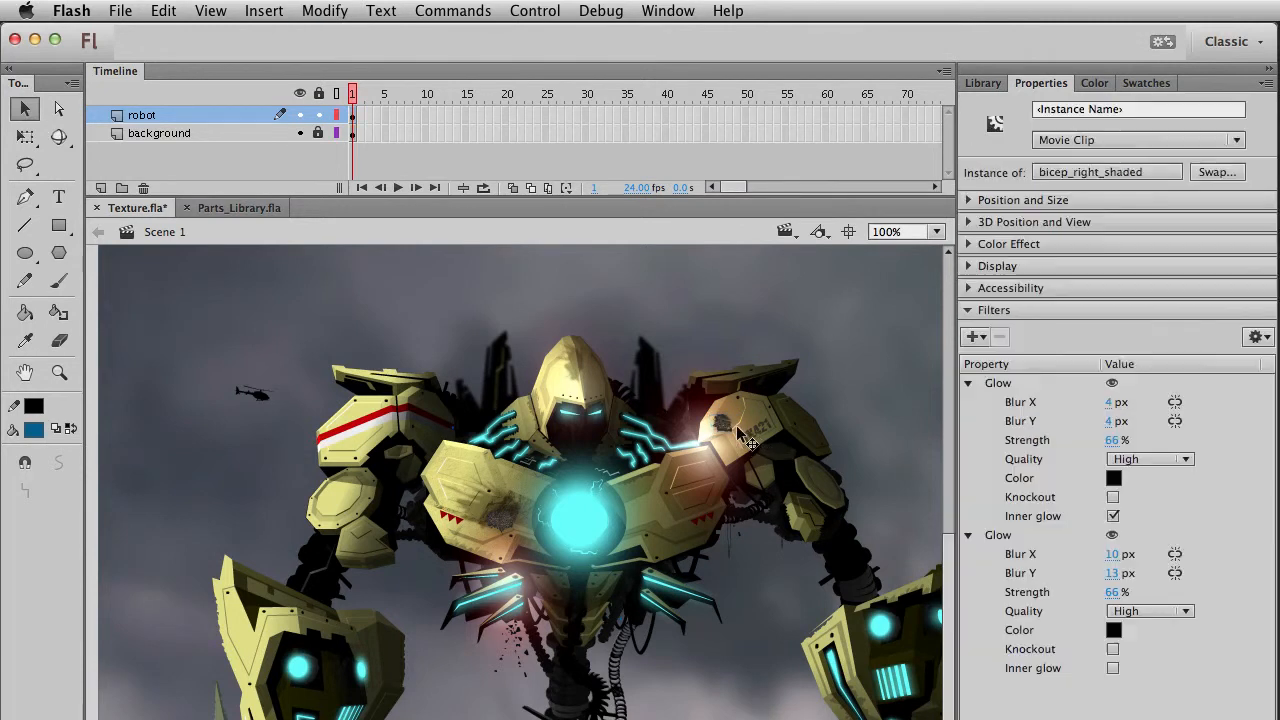
key(q)
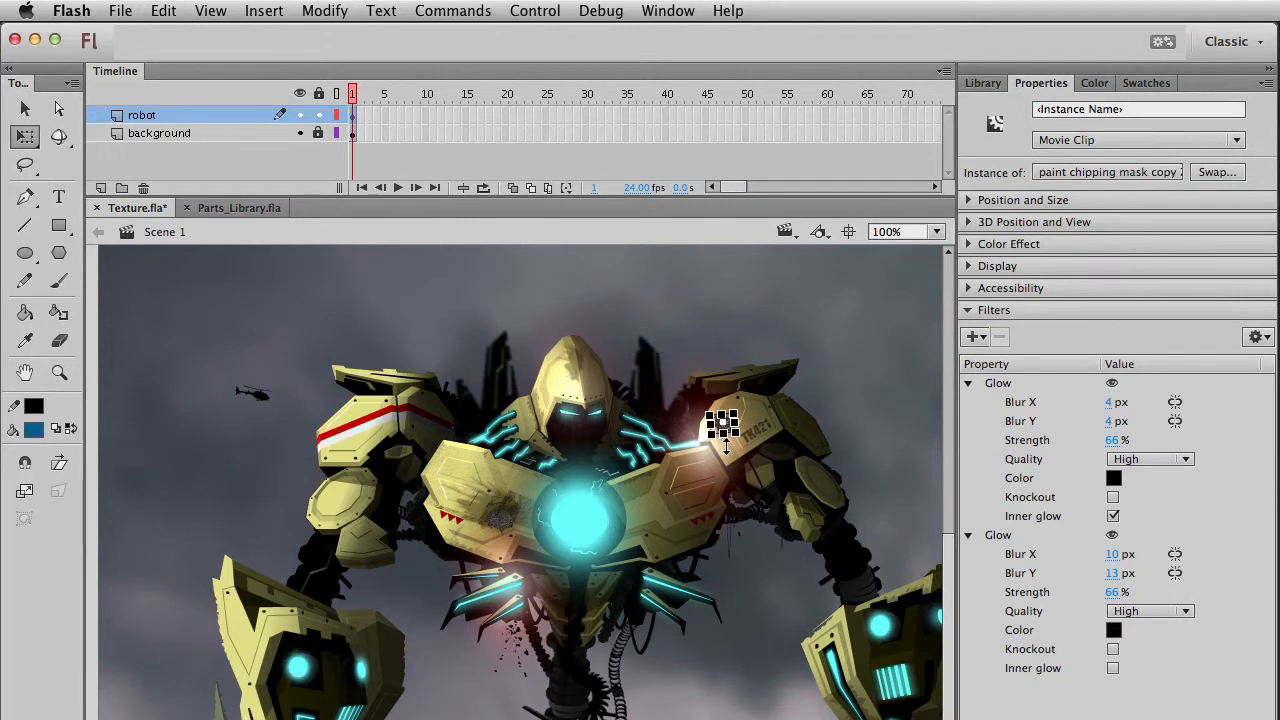
key(v)
click(771, 309)
drag(820, 493, 816, 477)
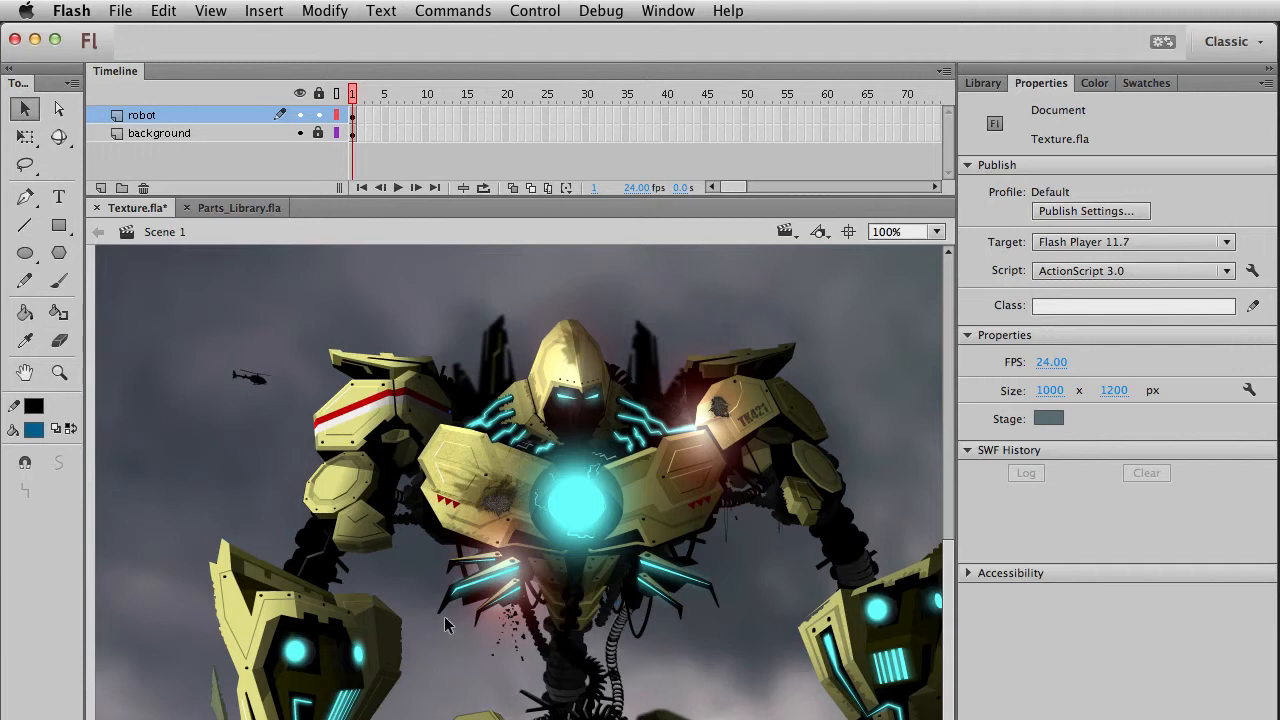
Examine the rust_spikey stain on the robot's hood and its two Glow filters.
click(582, 362)
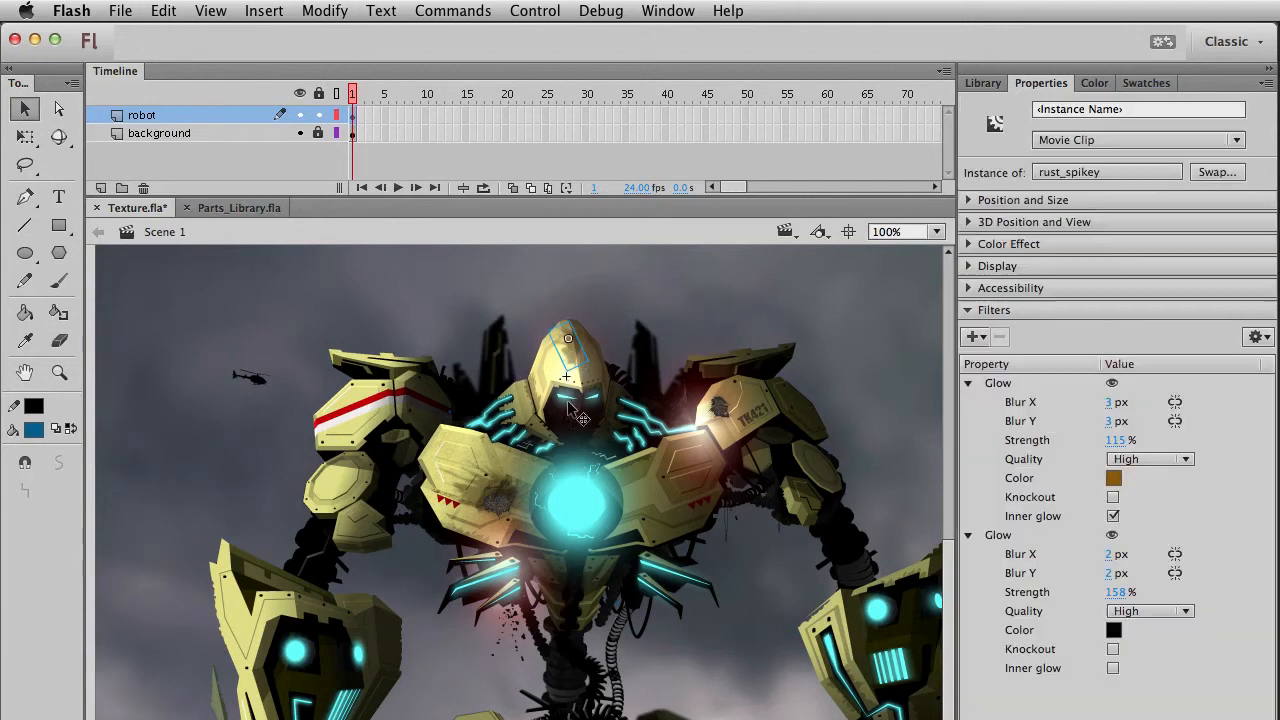
click(667, 322)
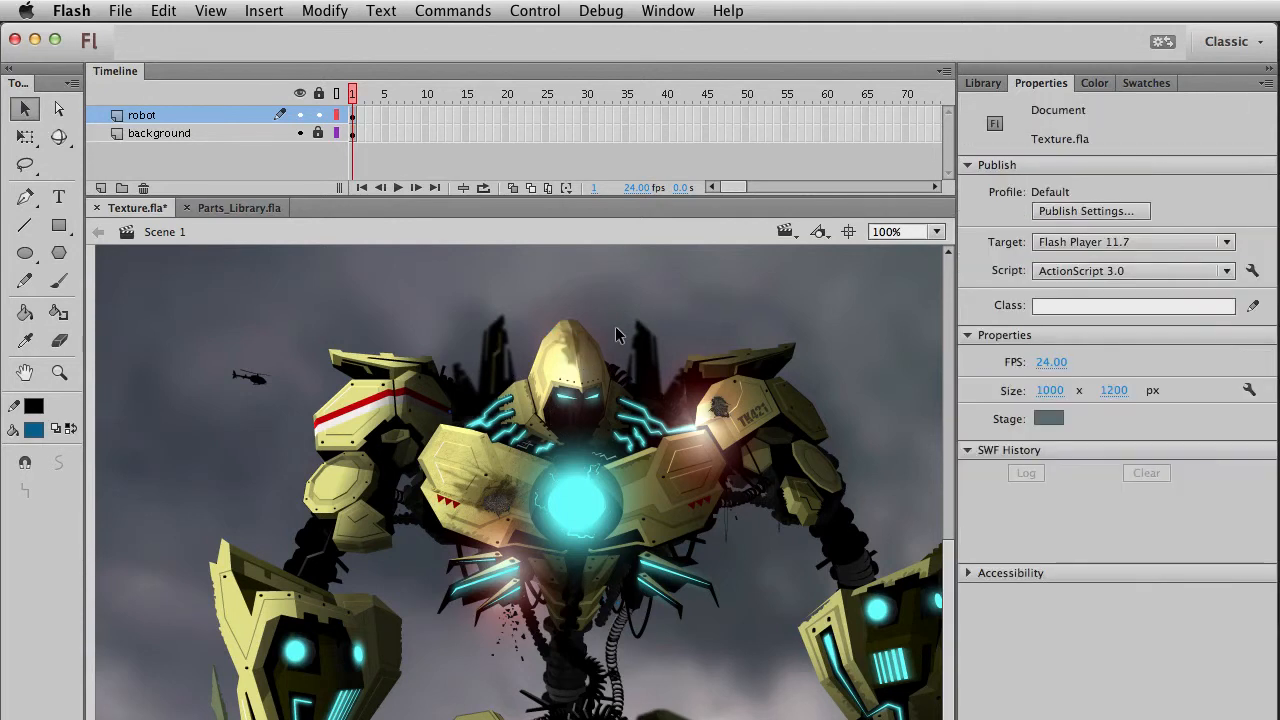
click(588, 344)
click(560, 347)
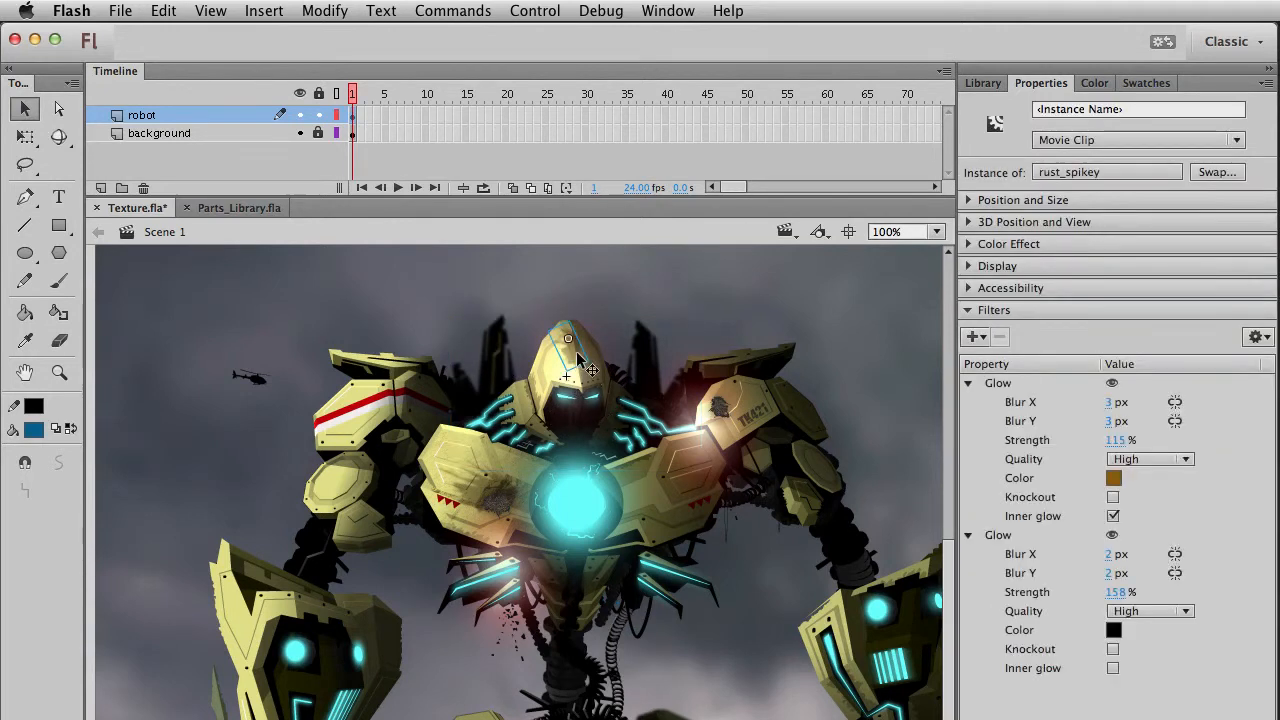
click(685, 520)
click(510, 374)
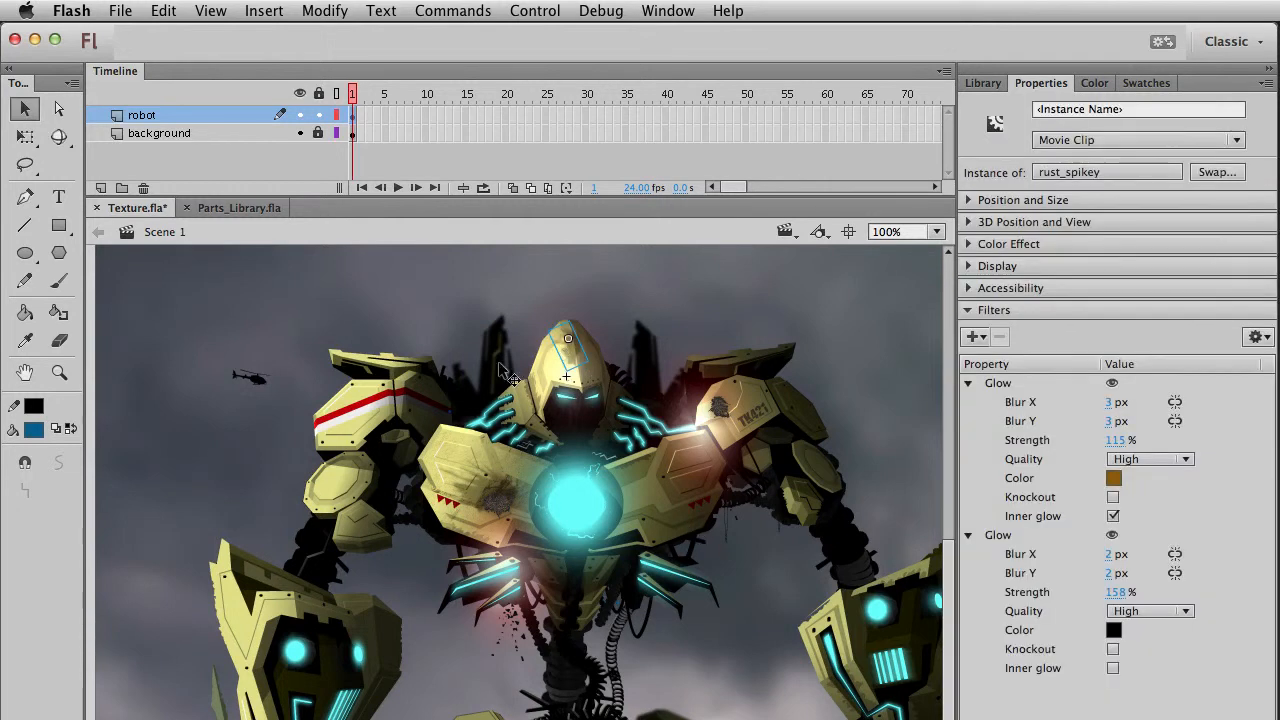
click(608, 280)
Copy the rust_spikey stain from the hood and place it over the rust chip on the right shoulder armour.
click(577, 347)
key(super+shift+e)
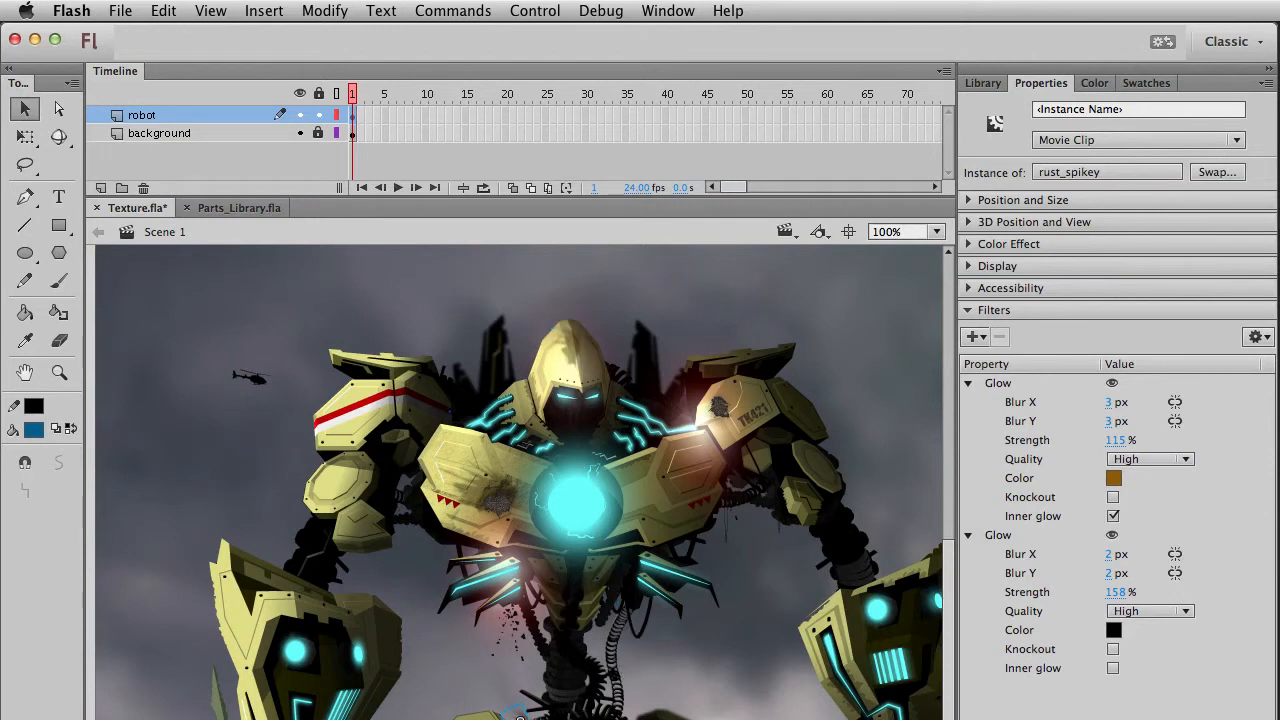
click(702, 416)
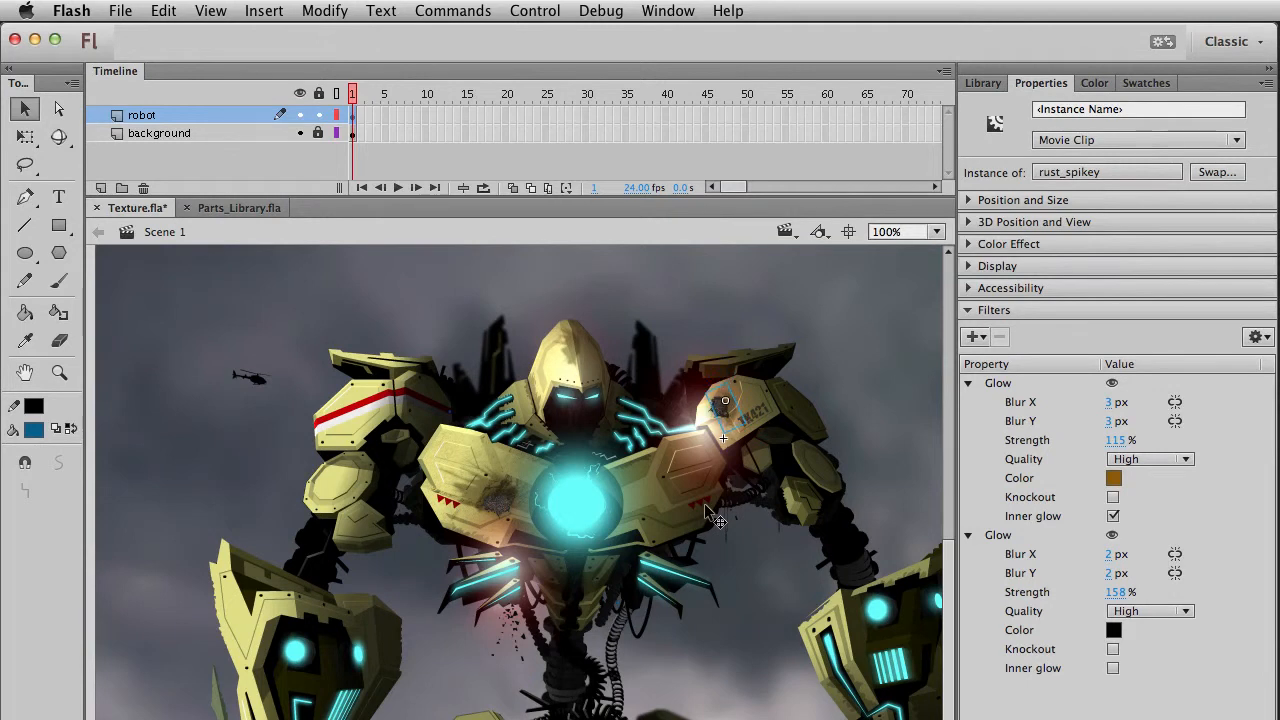
key(q)
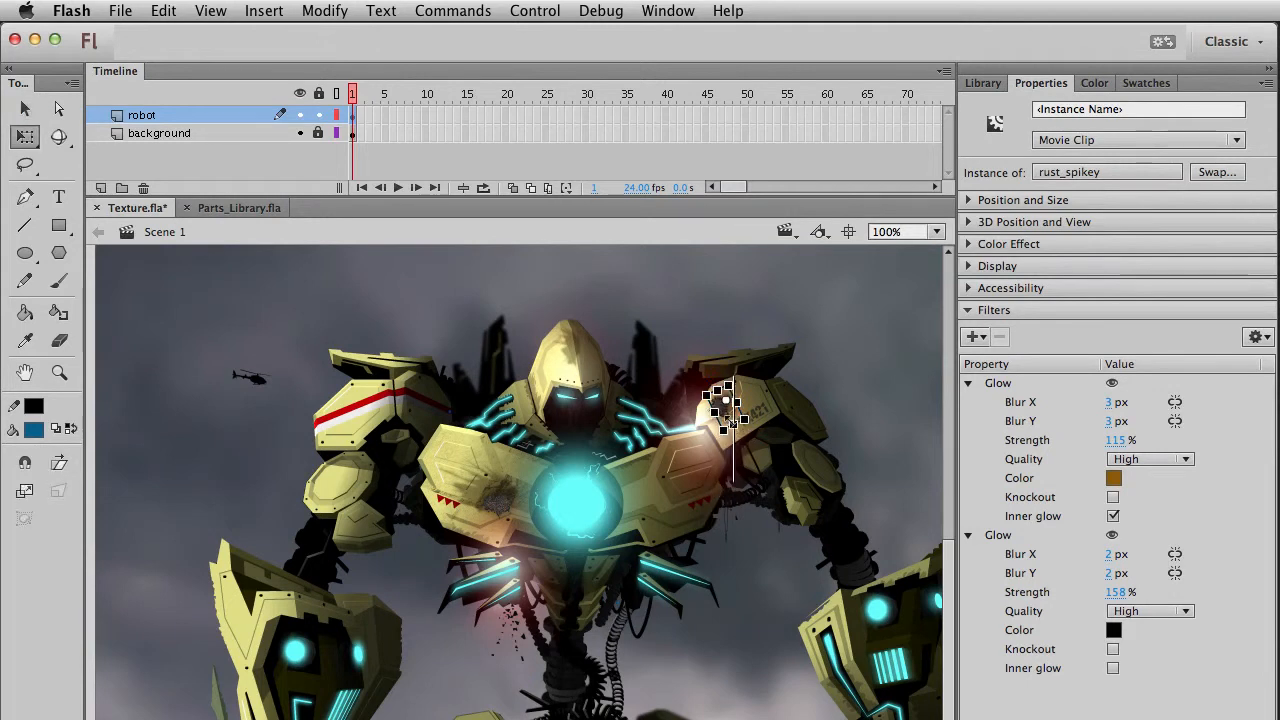
key(v)
click(843, 400)
key(ctrl+z)
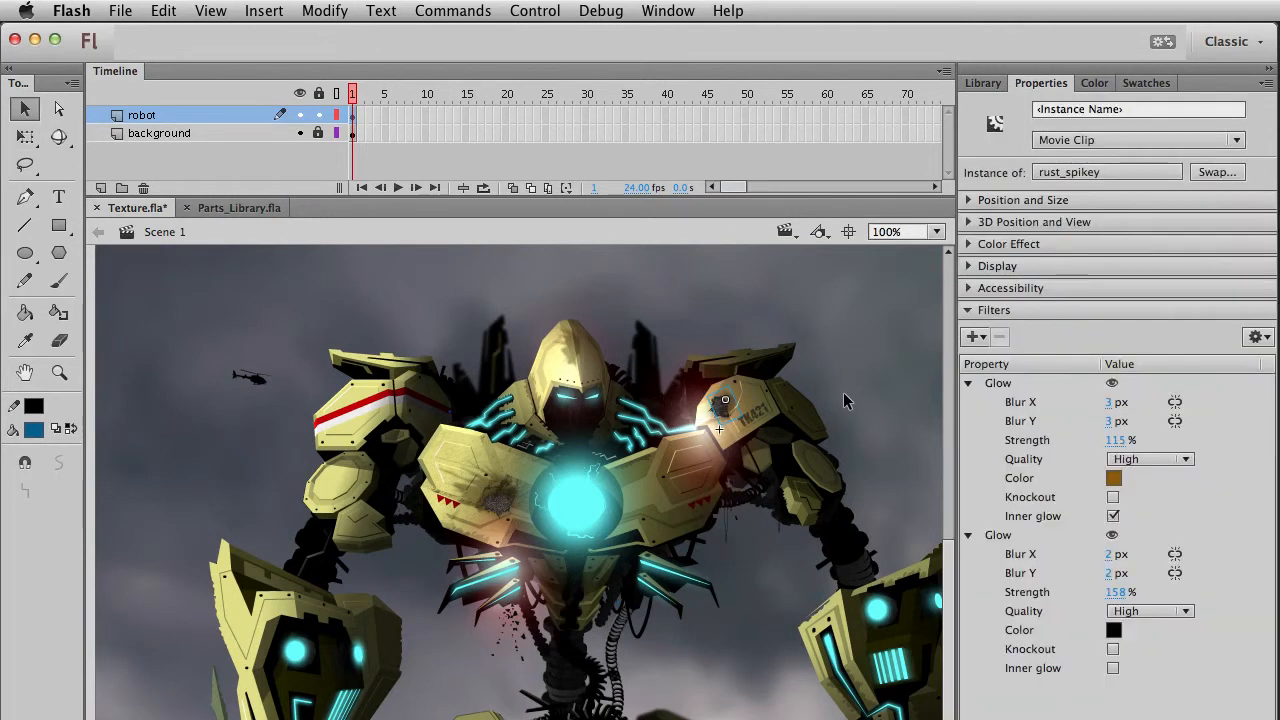
Transform and nudge the copied rust stain so it surrounds the chip on the right shoulder armour.
key(q)
key(v)
key(Right)
key(Right)
key(Up)
key(q)
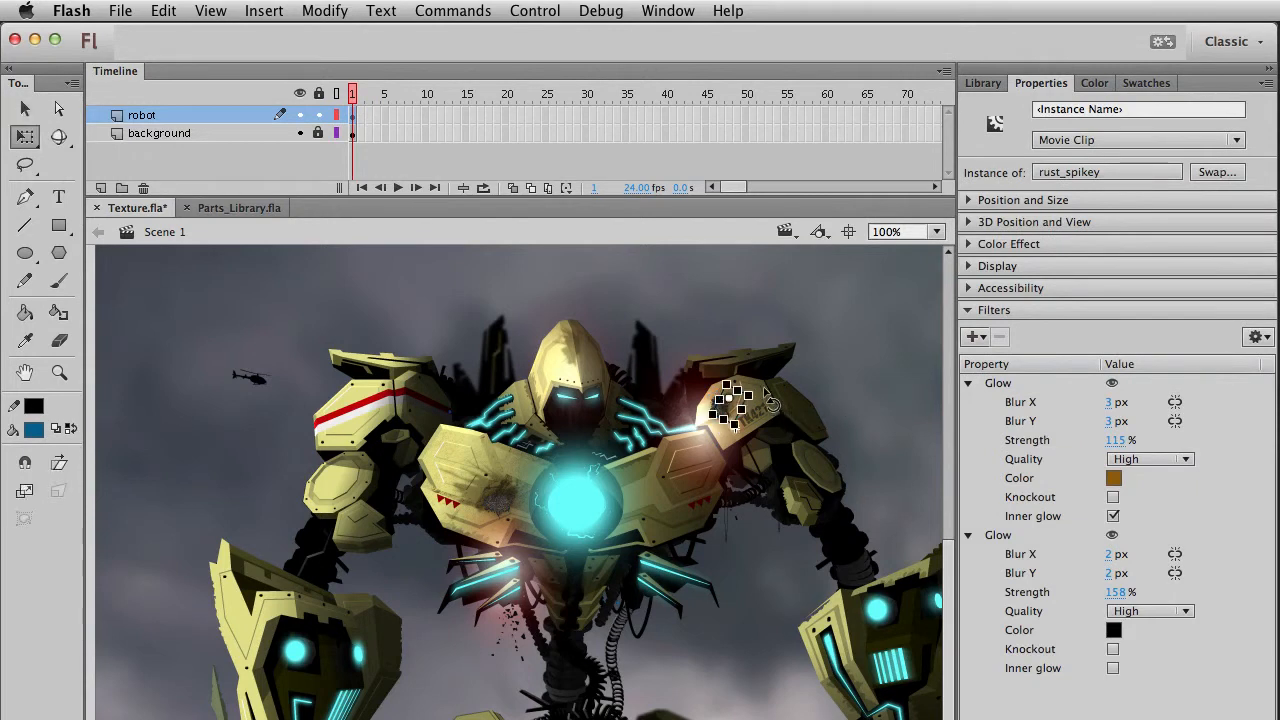
key(v)
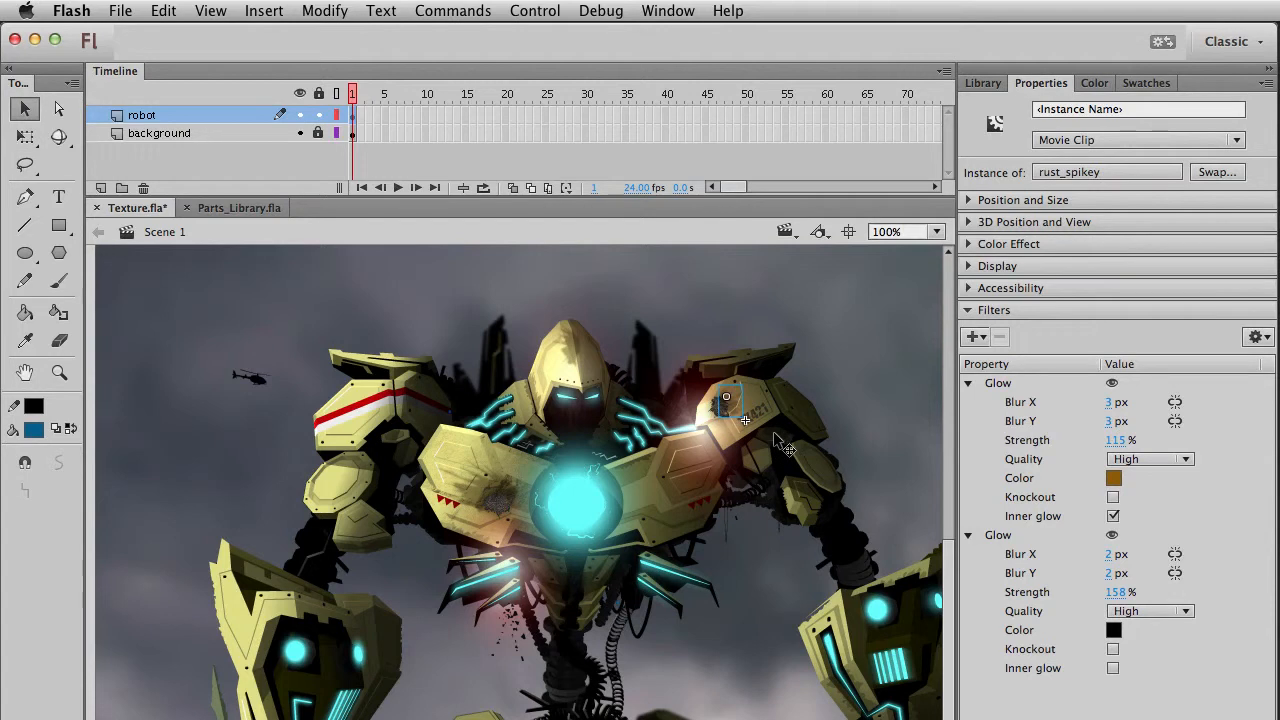
click(910, 430)
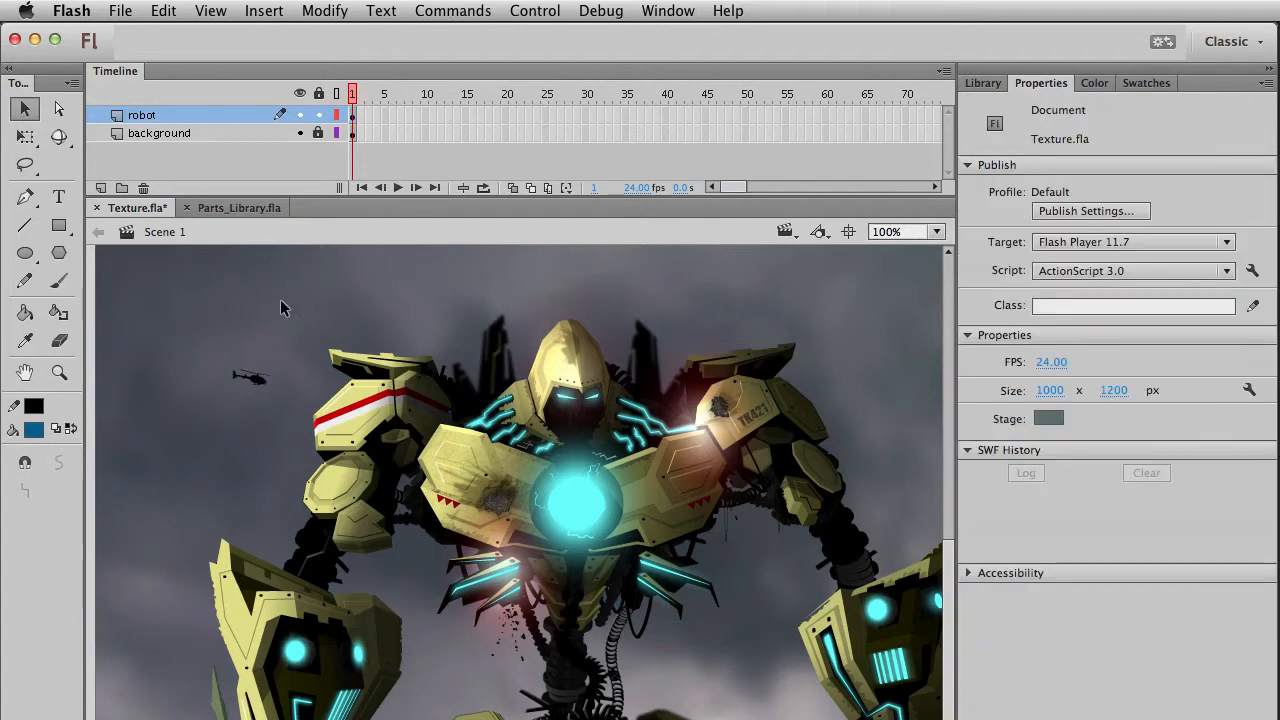
In Parts_Library.fla, remove the Bevel filter from the metal tex piece of the uppermost torn-metal damage.
click(217, 207)
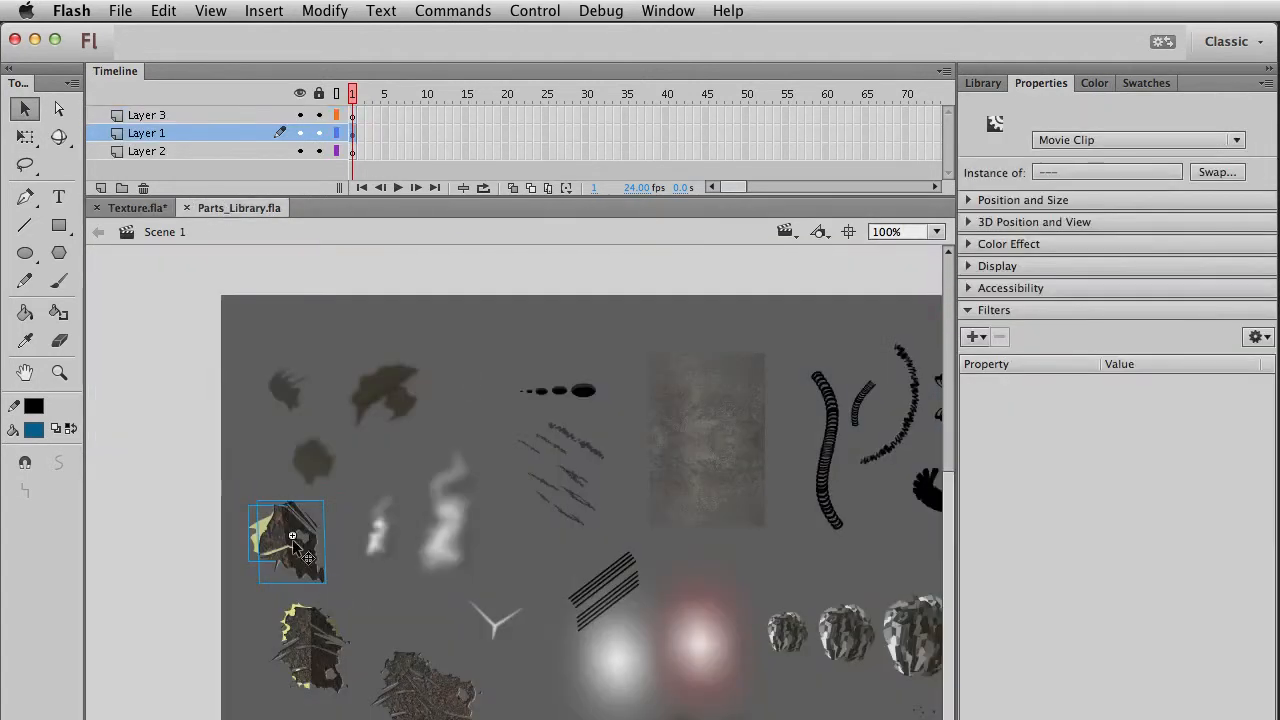
drag(204, 468, 335, 467)
click(334, 591)
click(320, 568)
click(1052, 384)
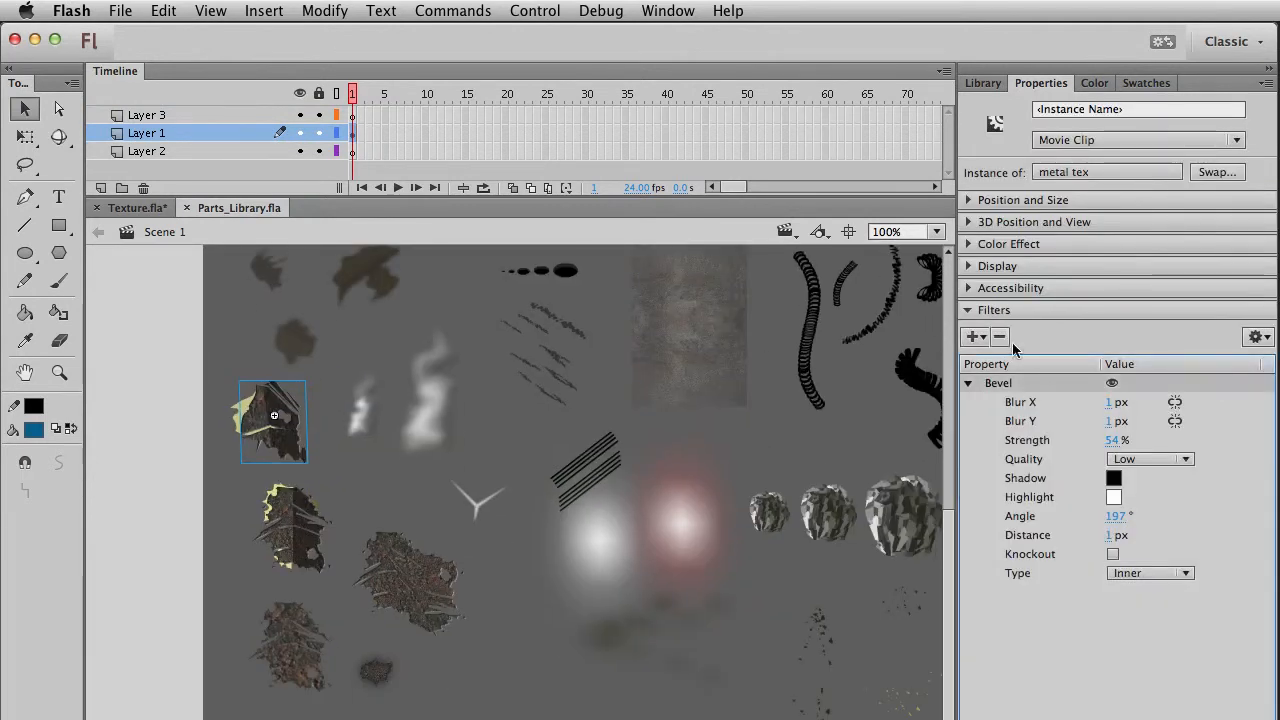
click(1002, 339)
Copy both pieces of the torn-metal damage into Texture.fla and place them, rotated, on the left forearm armour.
drag(198, 352, 325, 478)
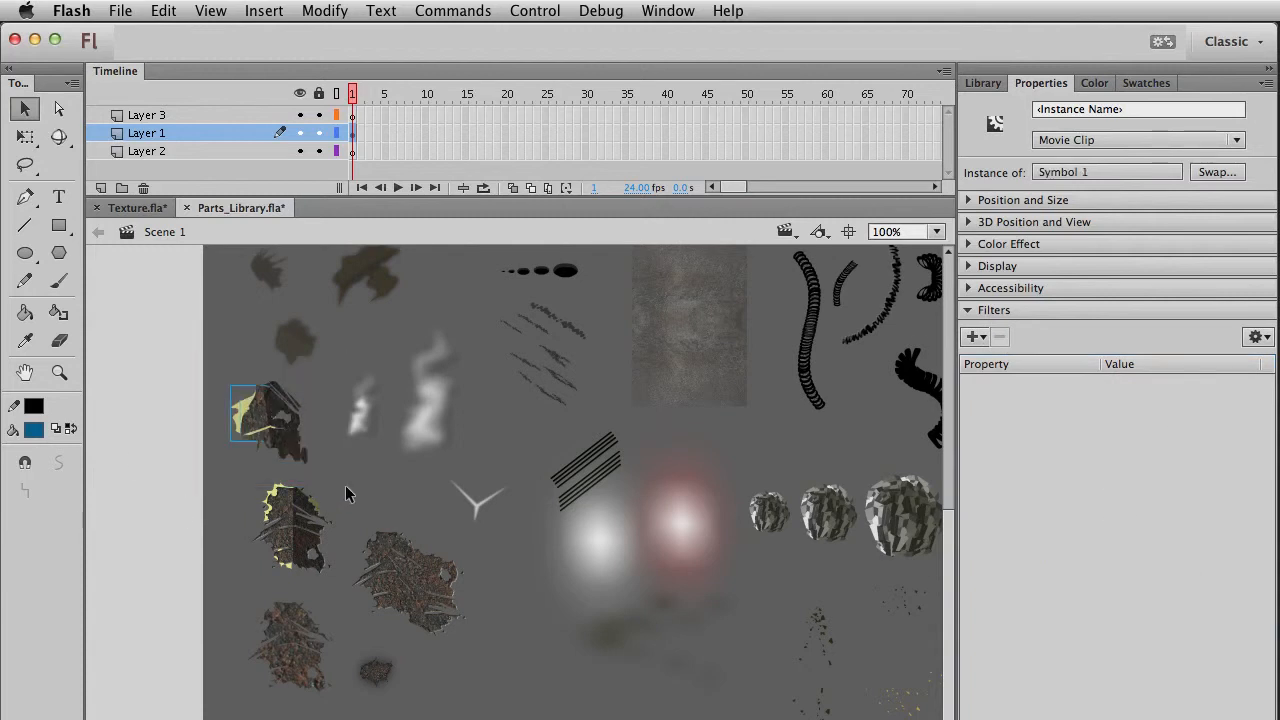
shift+click(300, 457)
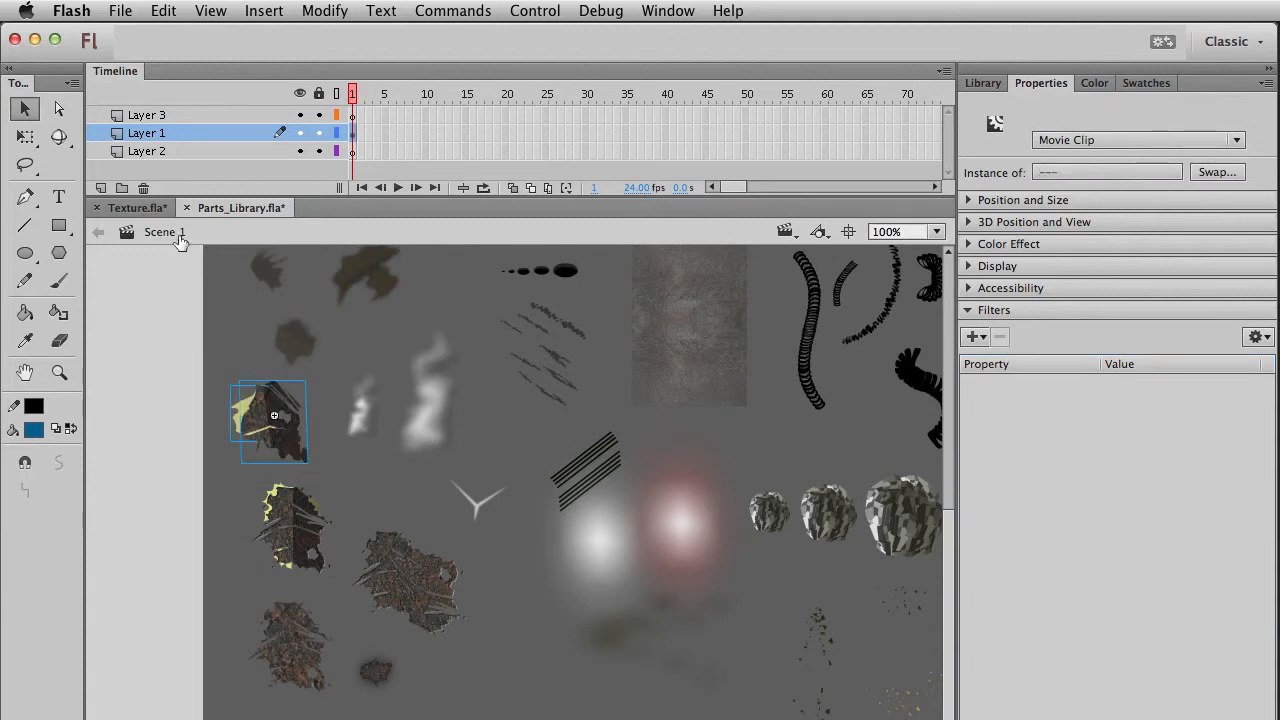
click(142, 212)
drag(528, 640, 544, 515)
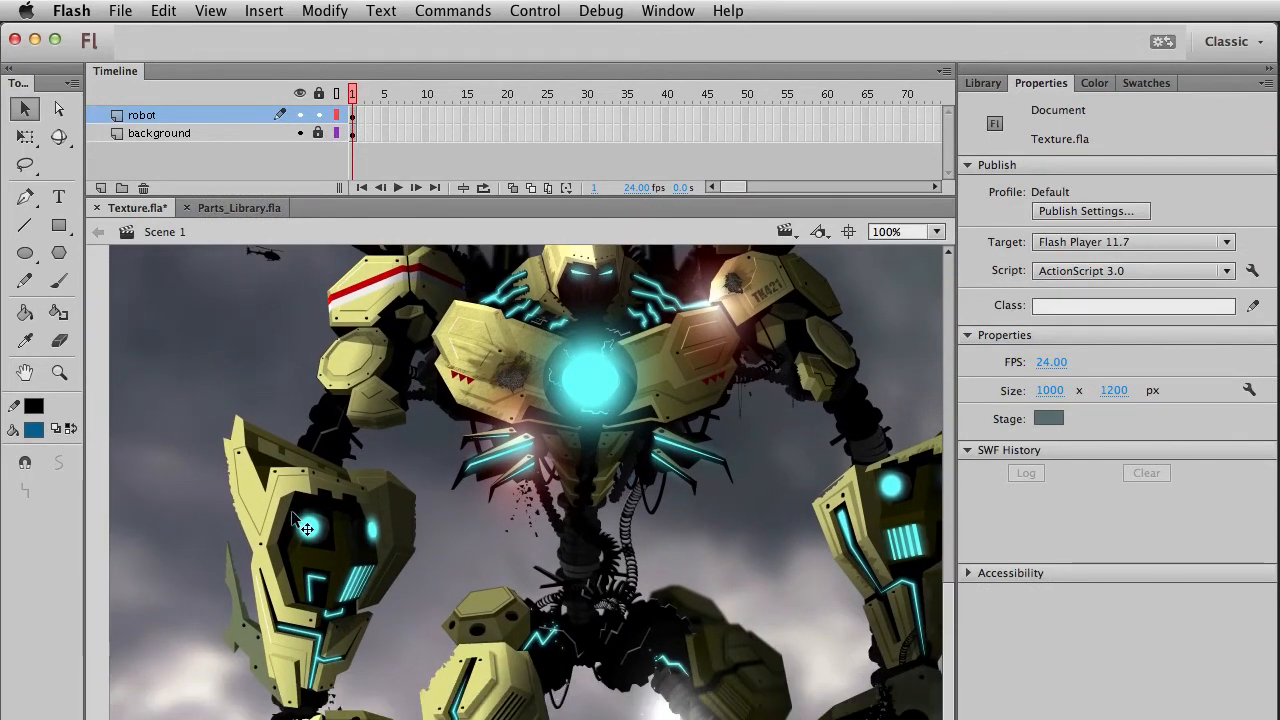
key(super+v)
drag(543, 693, 340, 484)
key(q)
key(v)
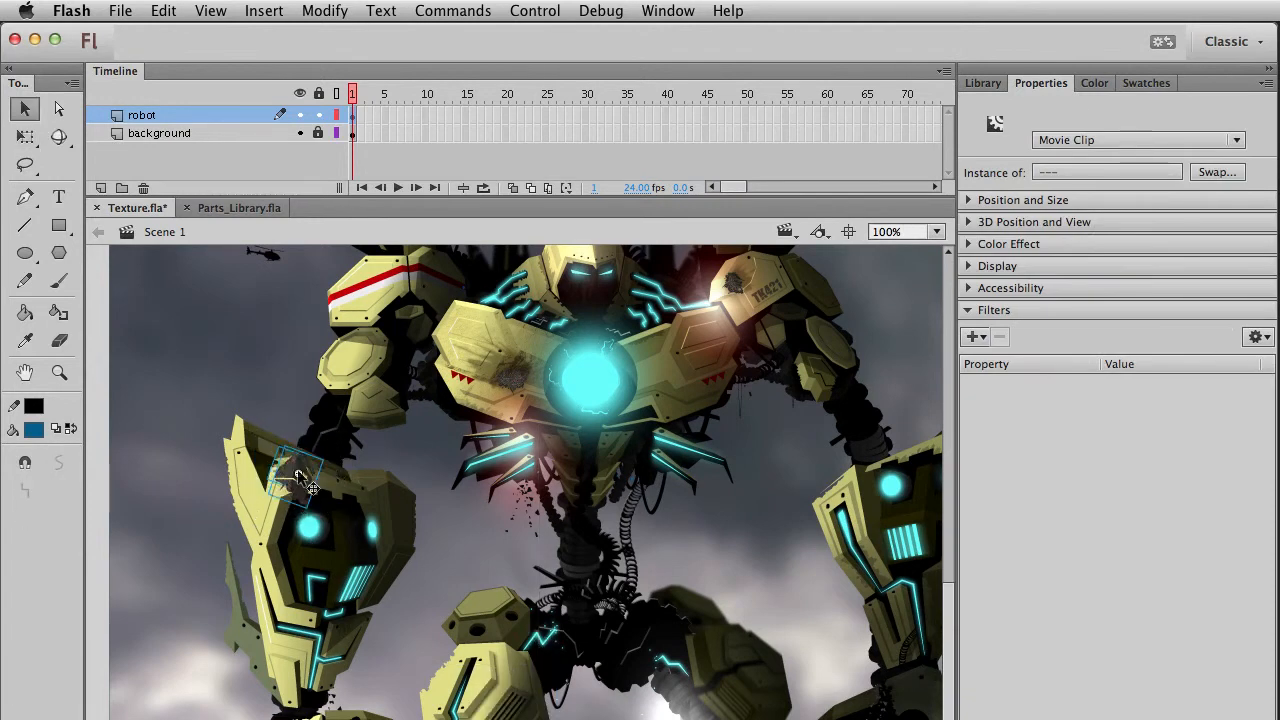
Move the torn-metal damage to the left edge of the forearm's dark recess and transform it to fit.
click(59, 372)
drag(206, 434, 418, 646)
key(v)
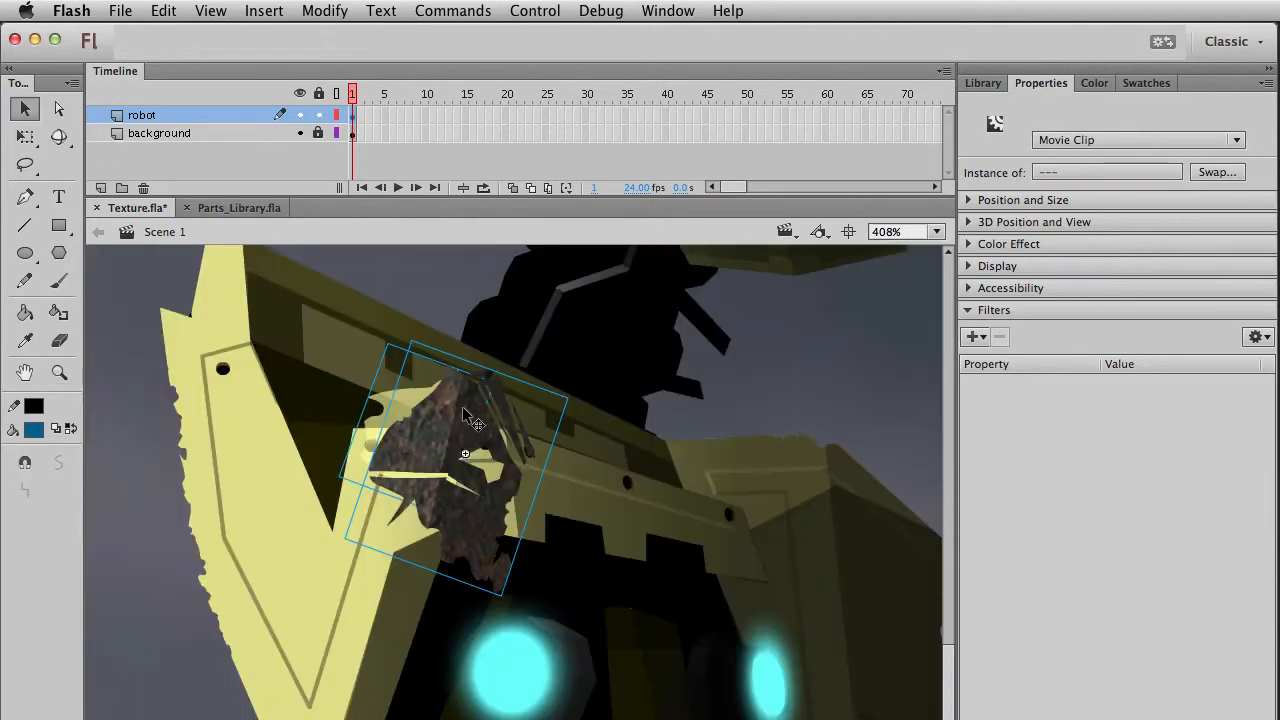
drag(405, 557, 385, 622)
key(q)
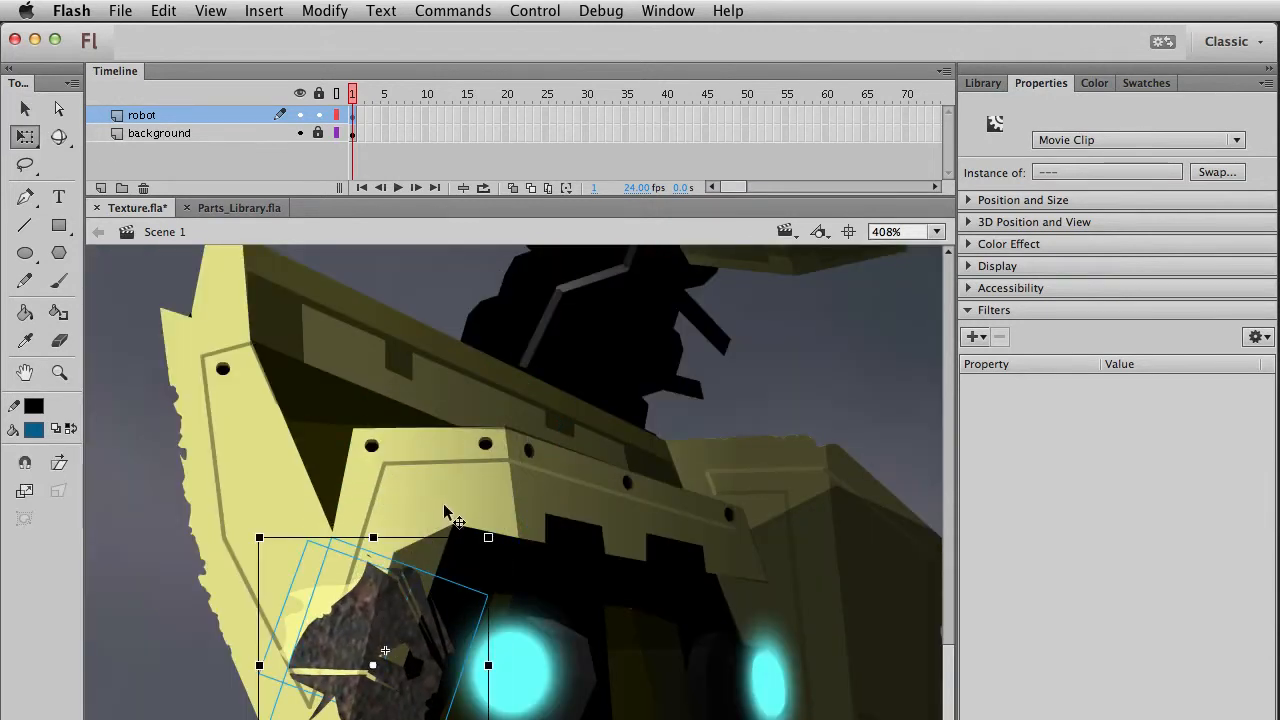
drag(432, 538, 452, 582)
key(v)
Narrow the torn-metal damage and nudge it into alignment with the armour edge beside the forearm's dark recess.
drag(404, 689, 431, 645)
key(q)
drag(382, 560, 415, 546)
key(v)
key(Left)
key(Right)
key(Left)
key(Left)
key(Left)
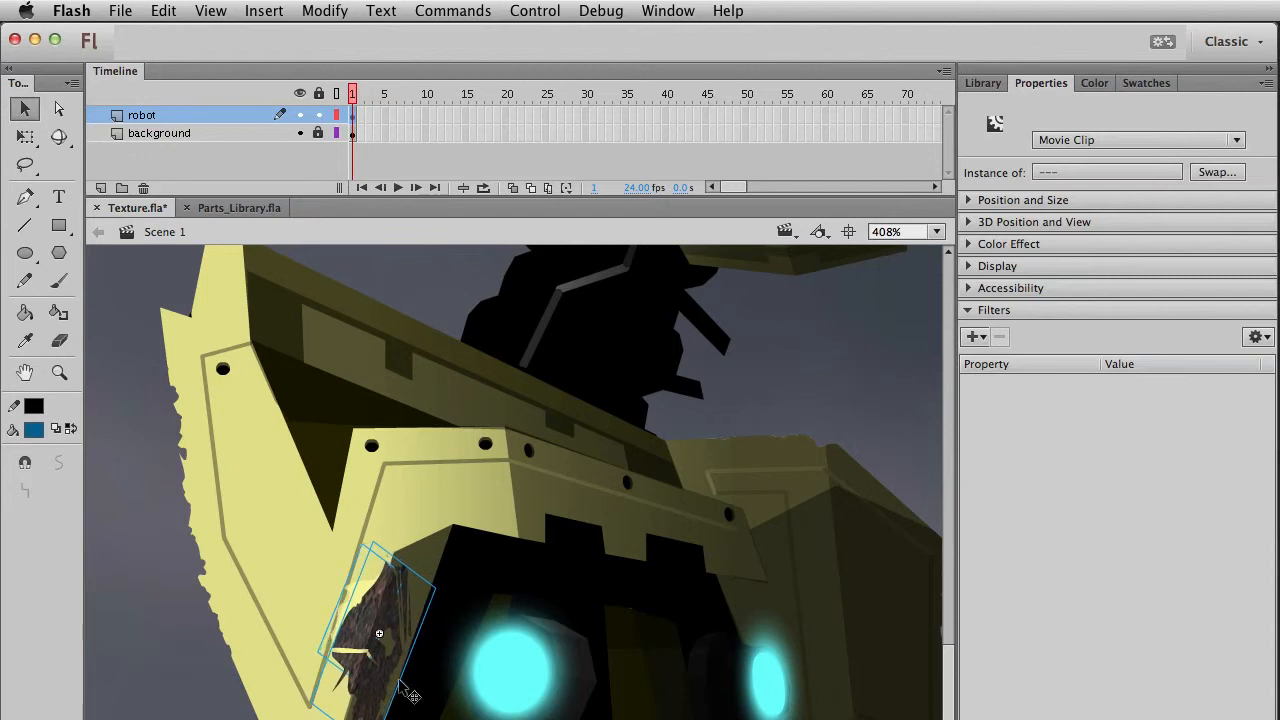
click(192, 633)
drag(492, 718, 515, 643)
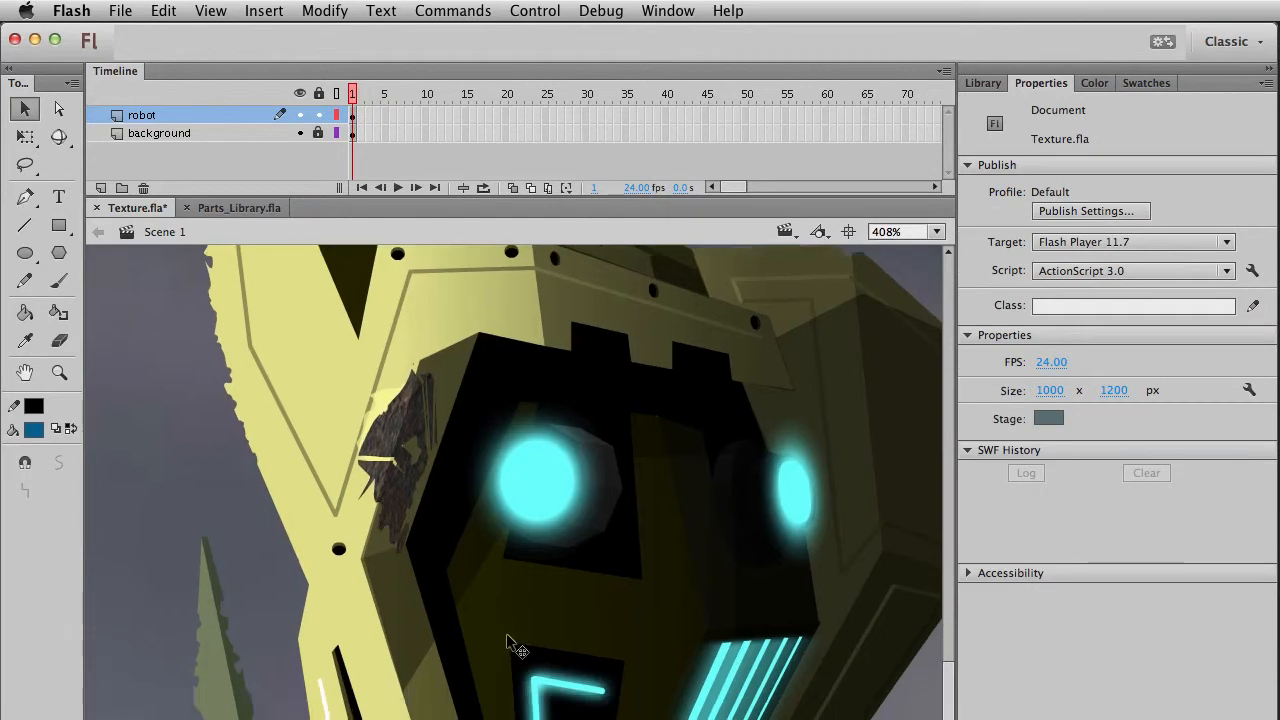
Review the robot at 100%, examine the texture and mask layers inside the chest symbol, and return to the main scene.
key(super+1)
drag(363, 719, 84, 507)
drag(337, 700, 334, 719)
drag(354, 627, 415, 653)
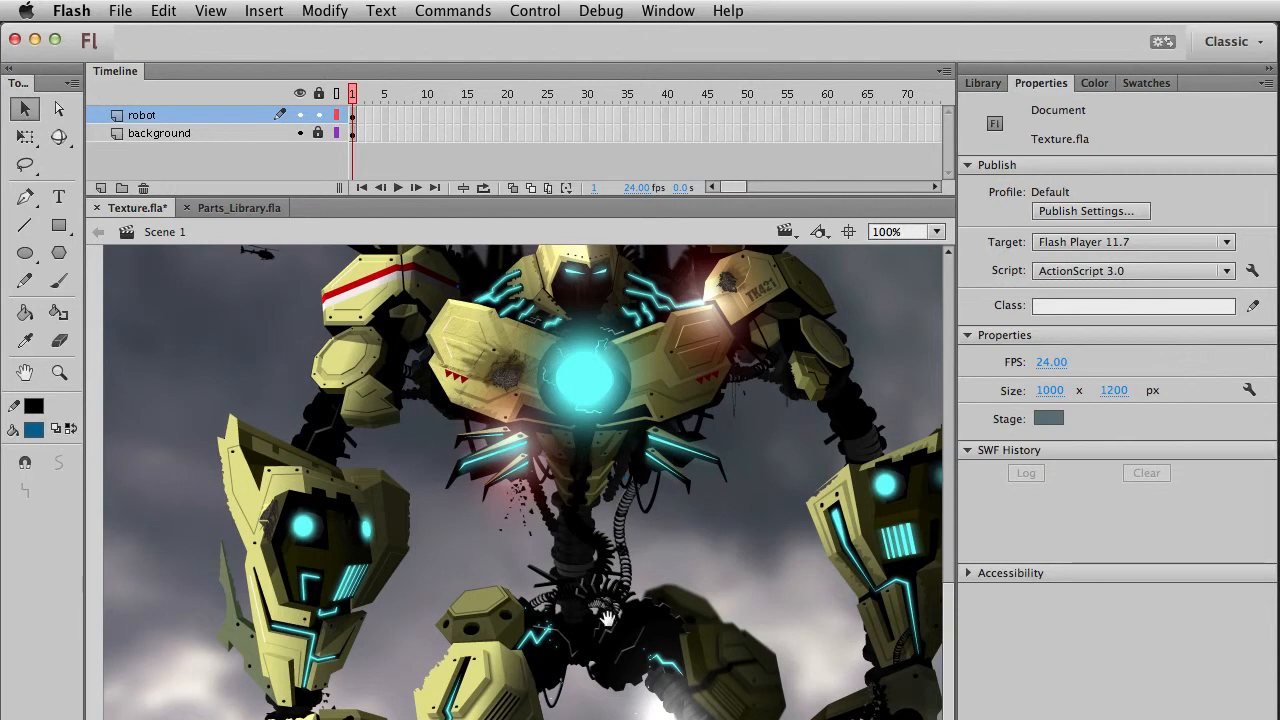
key(space)
drag(597, 515, 544, 603)
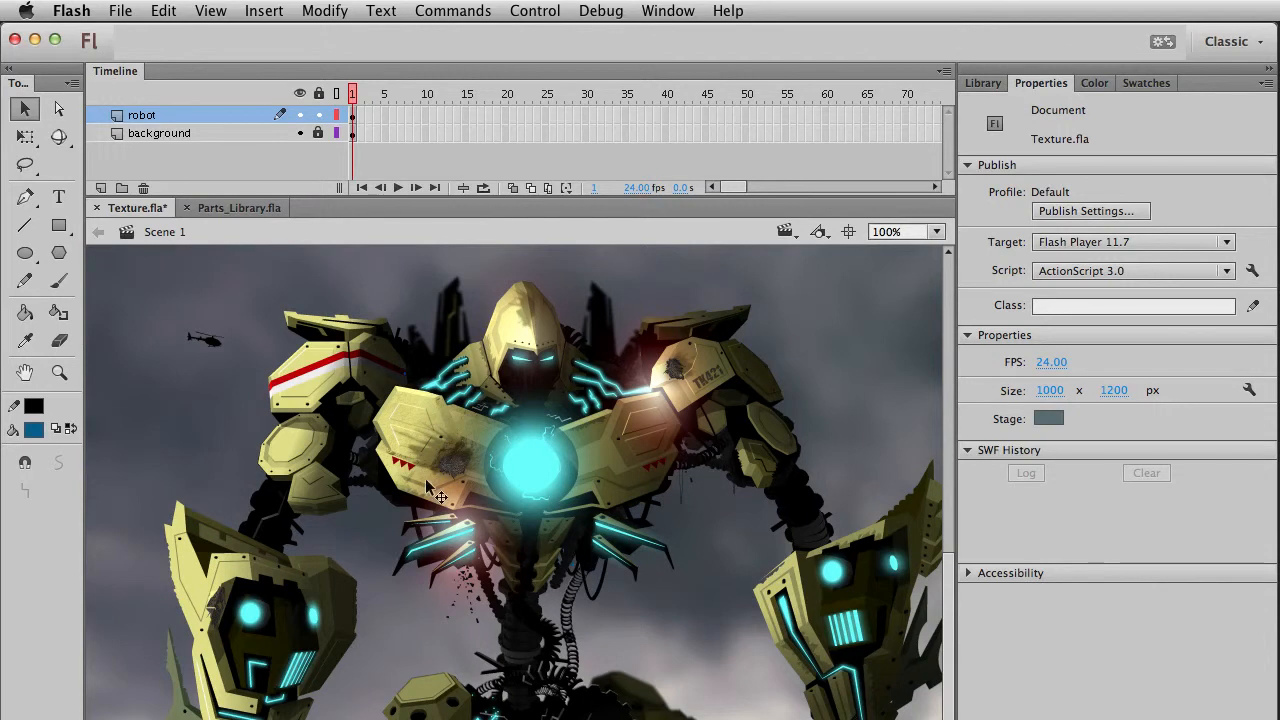
click(465, 440)
double_click(465, 440)
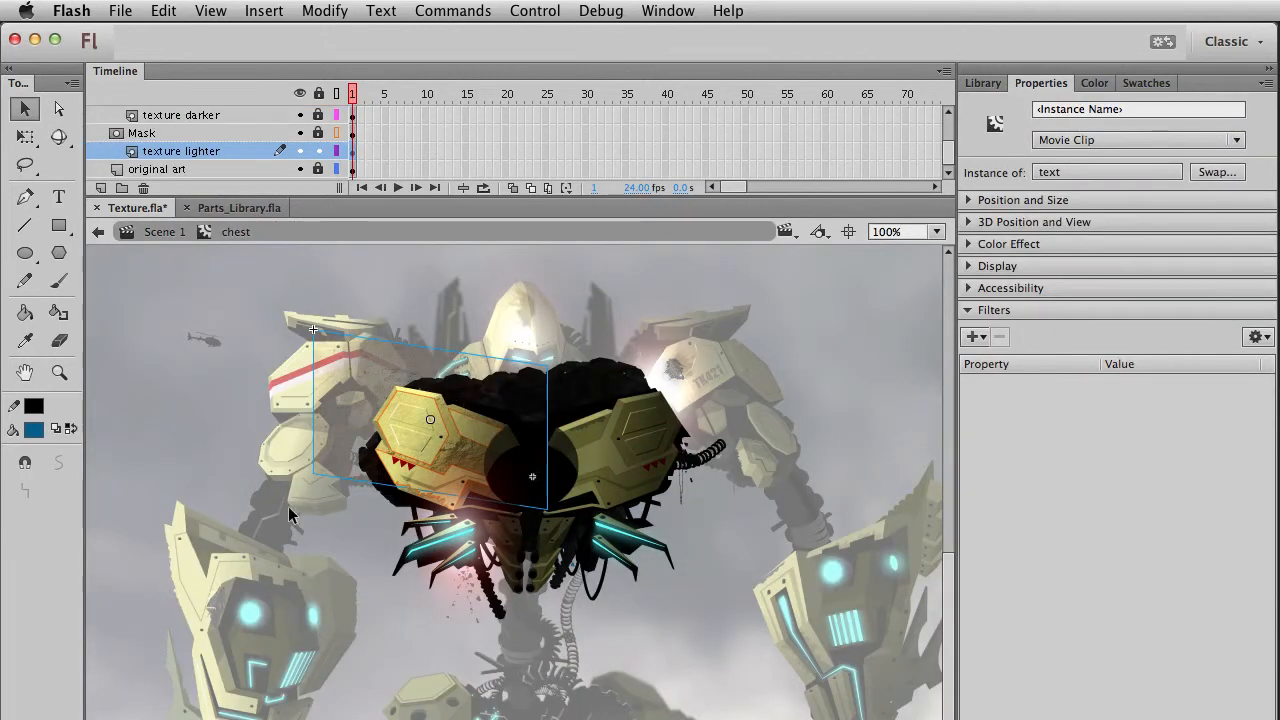
double_click(297, 358)
click(291, 612)
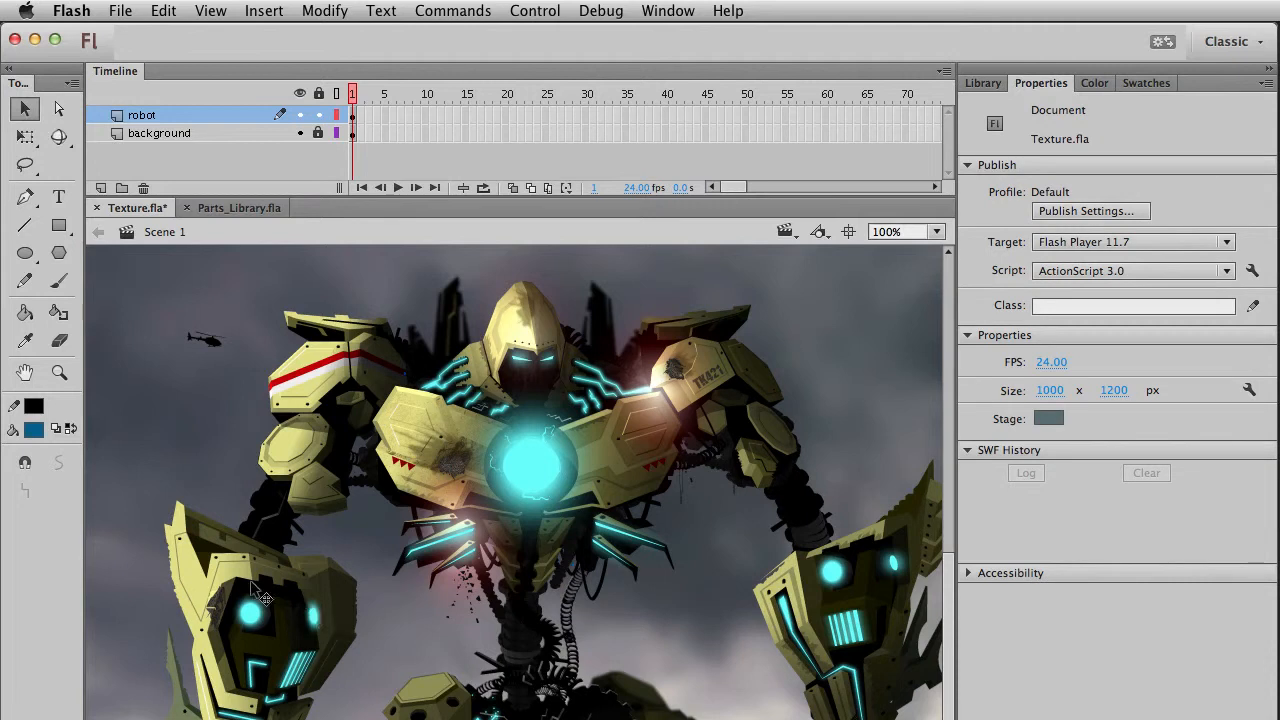
Open the left forearm symbol for editing, lock its lights and gradient layers, and expand the timeline to show all layers.
double_click(190, 597)
drag(250, 623, 334, 395)
click(320, 94)
click(262, 344)
key(Delete)
click(312, 362)
click(318, 133)
click(318, 115)
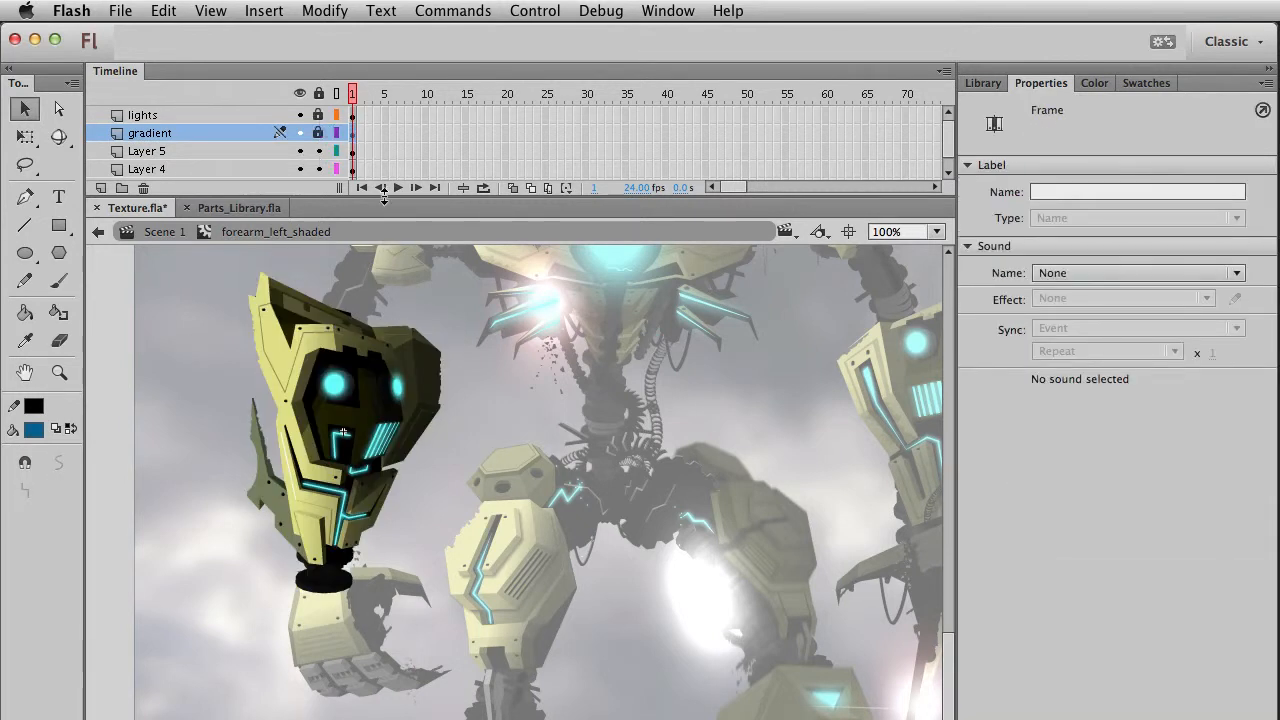
drag(384, 198, 384, 298)
Examine the forearm's art pieces and the nested fore_arm symbol, and select the Layer 4 artwork.
click(292, 461)
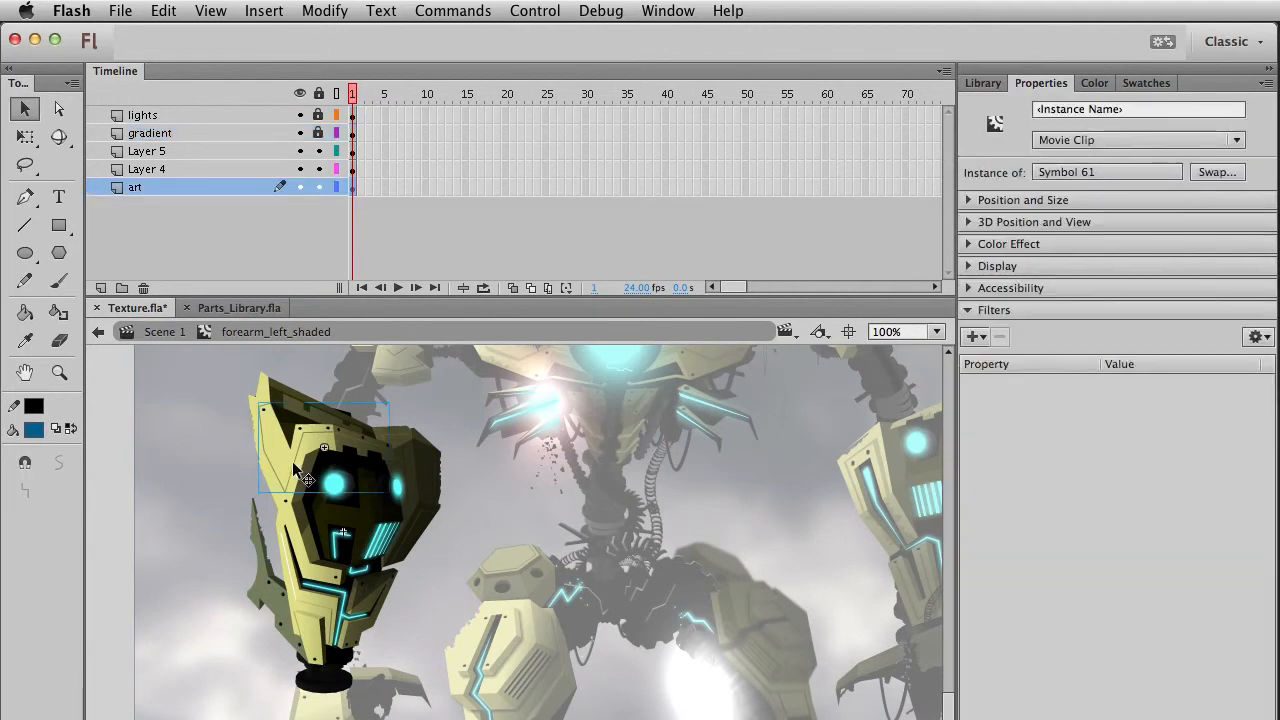
click(306, 556)
double_click(300, 530)
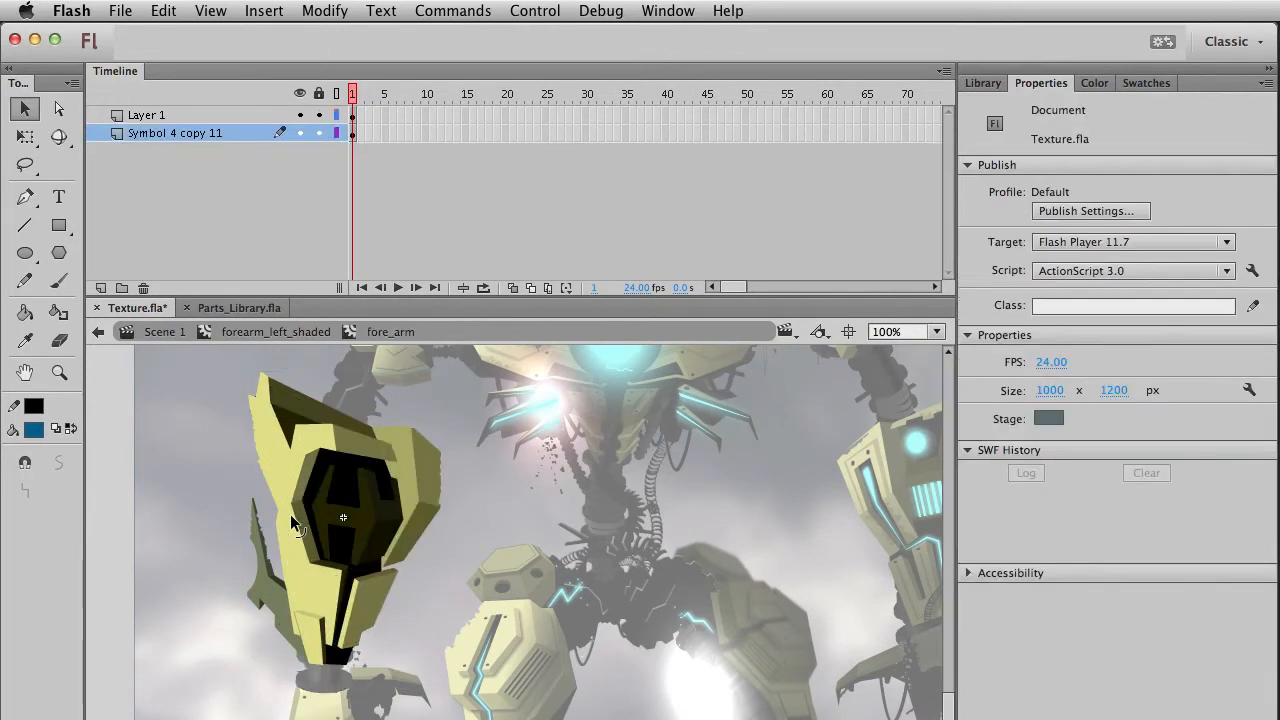
click(230, 335)
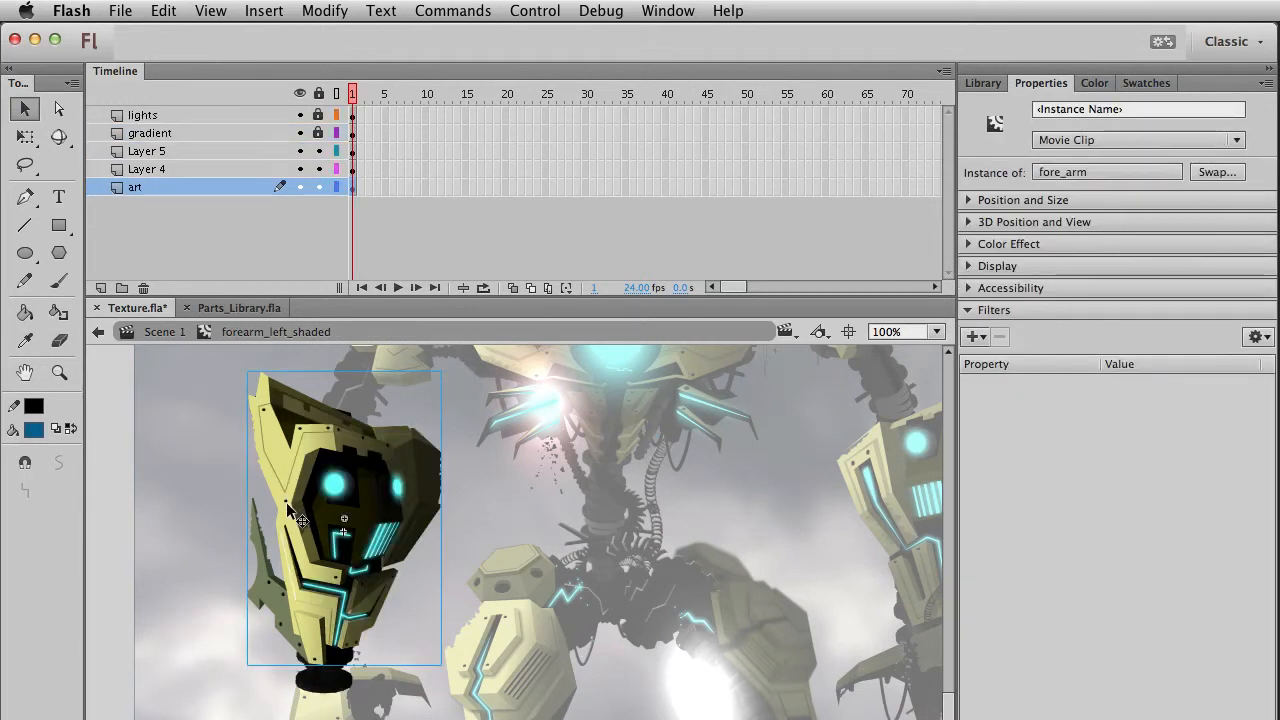
click(352, 170)
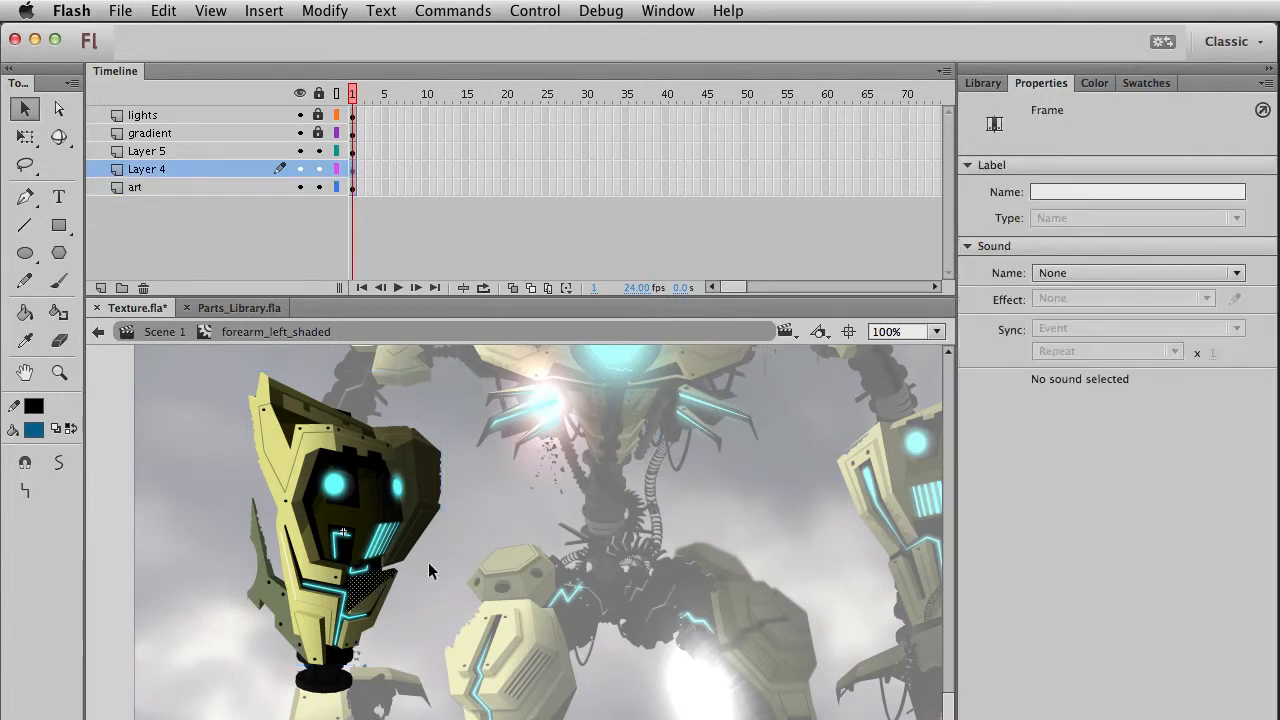
Convert the forearm artwork on Layer 4 and on Layer 5 into a separate movie clip symbol each.
click(359, 210)
click(353, 174)
key(F8)
key(Return)
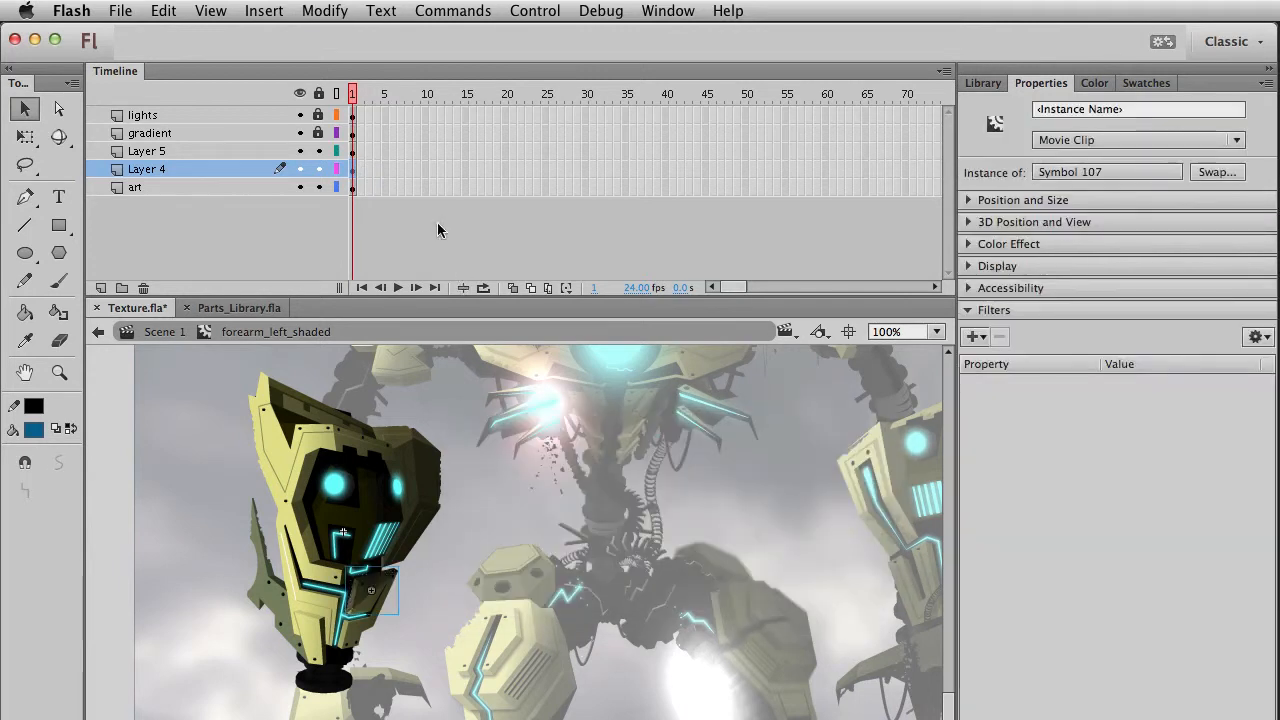
click(353, 151)
key(F8)
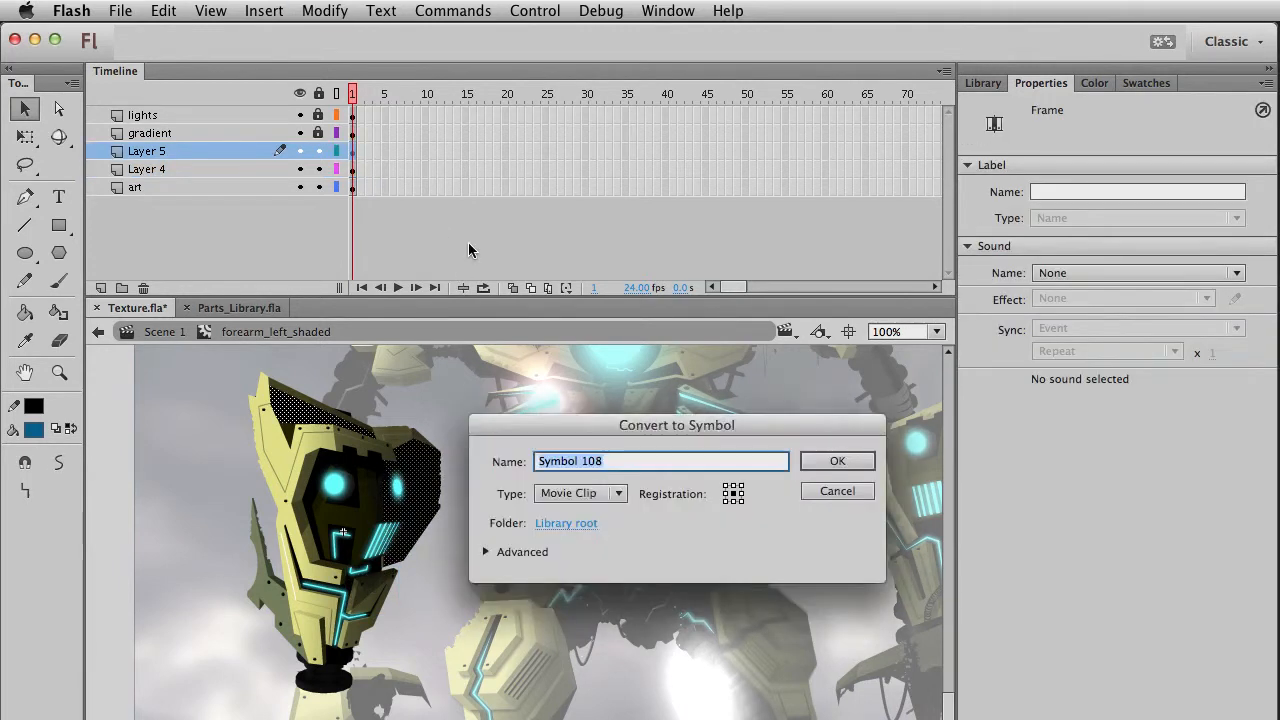
key(Return)
Move the symbol from Layer 4 to the same position on Layer 5, leaving Layer 4 empty.
click(353, 172)
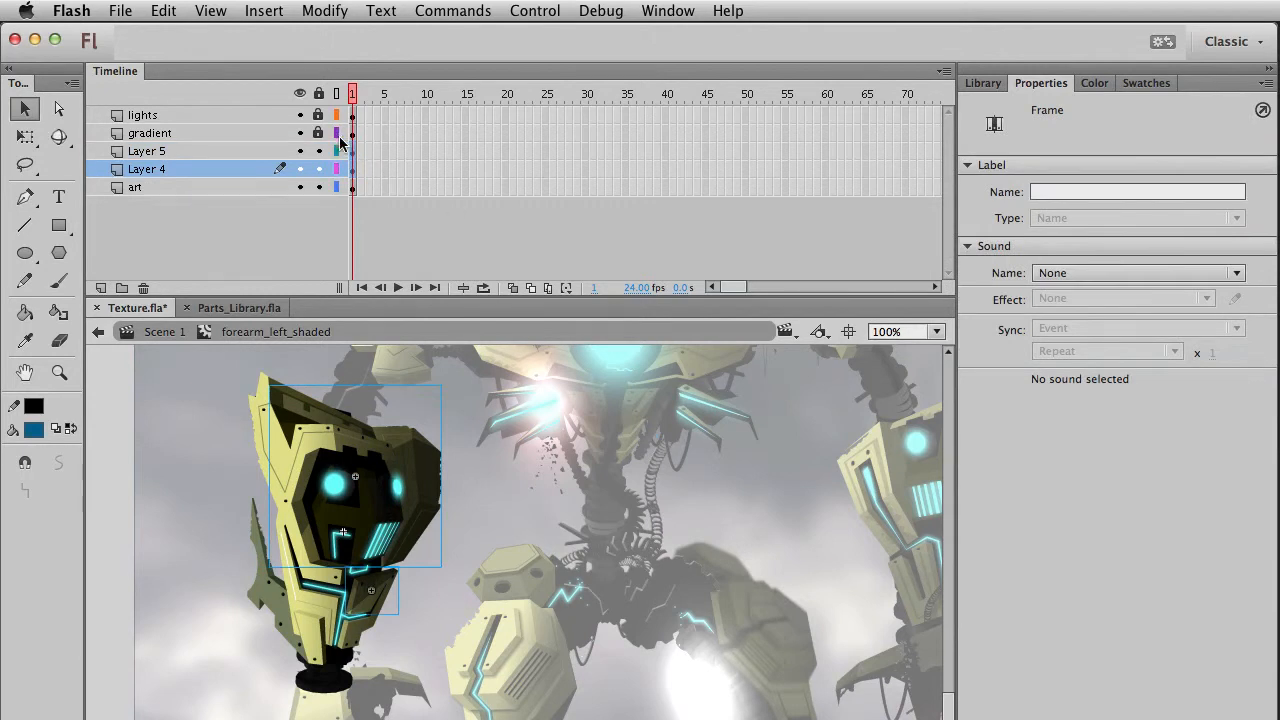
key(super+x)
key(super+shift+v)
key(super+z)
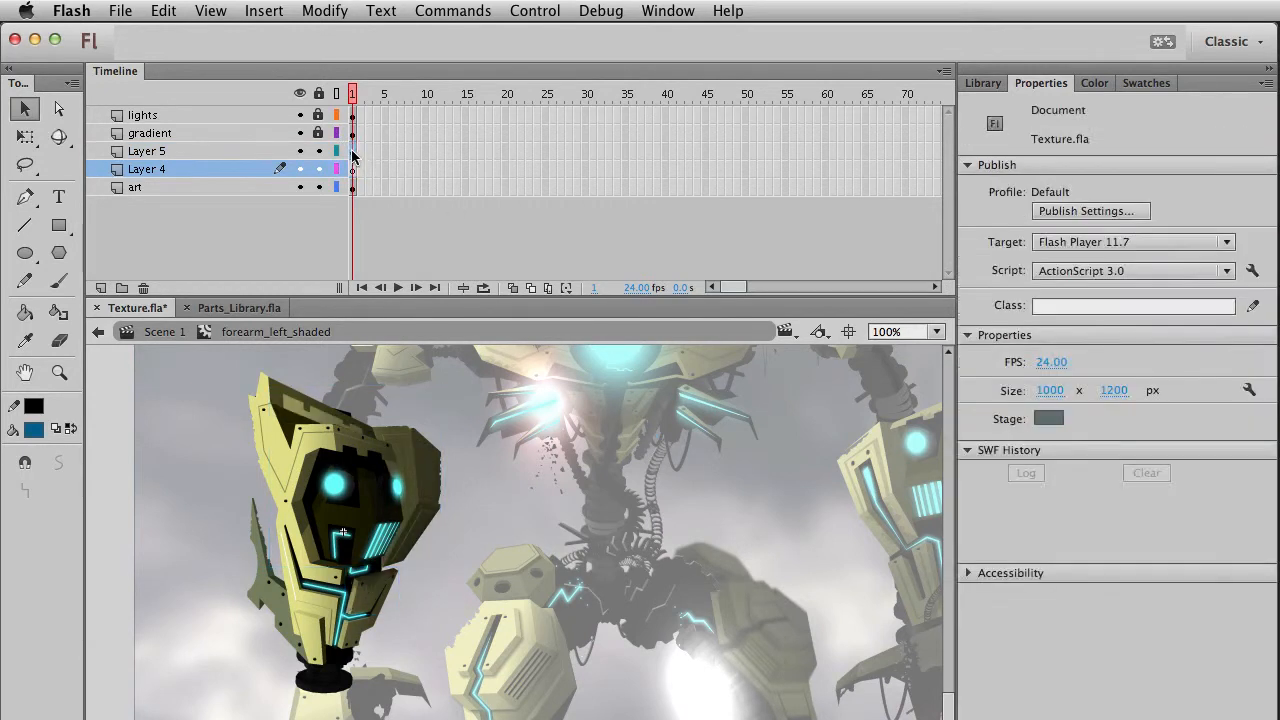
click(353, 153)
key(super+shift+v)
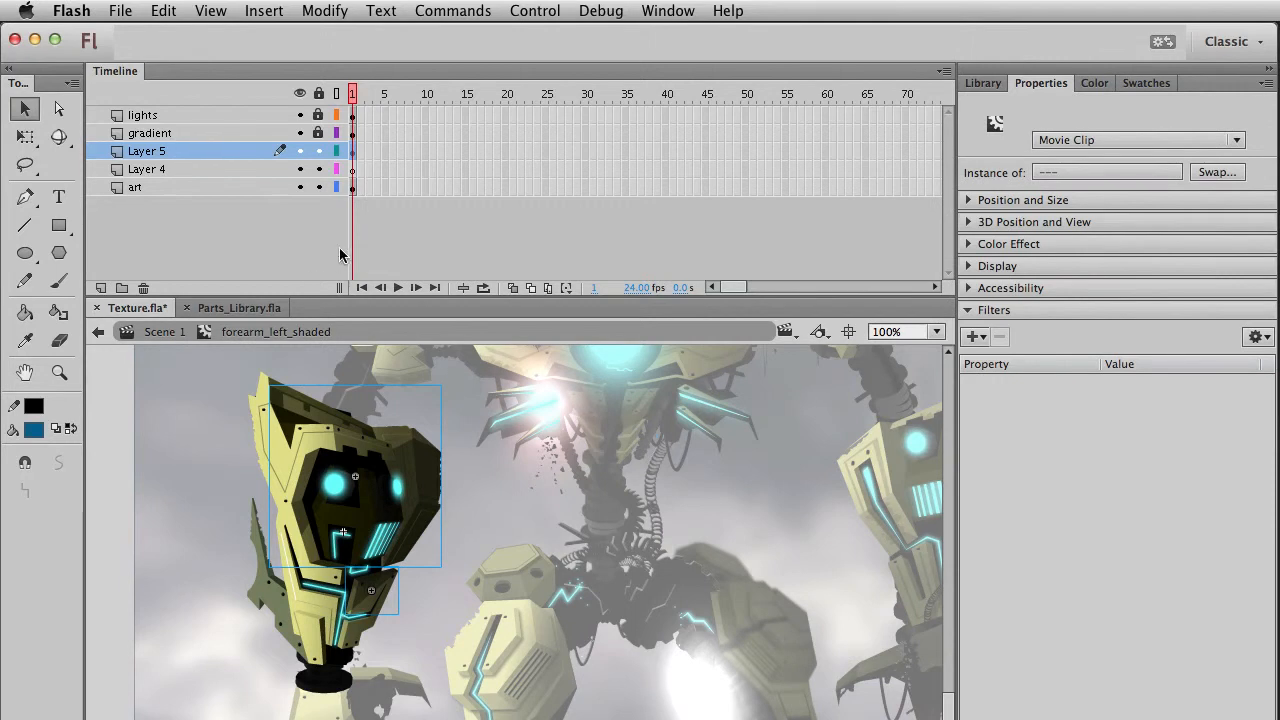
Try to move the forearm's detail pieces, without the base fore_arm shape, from the art layer to Layer 5.
click(355, 187)
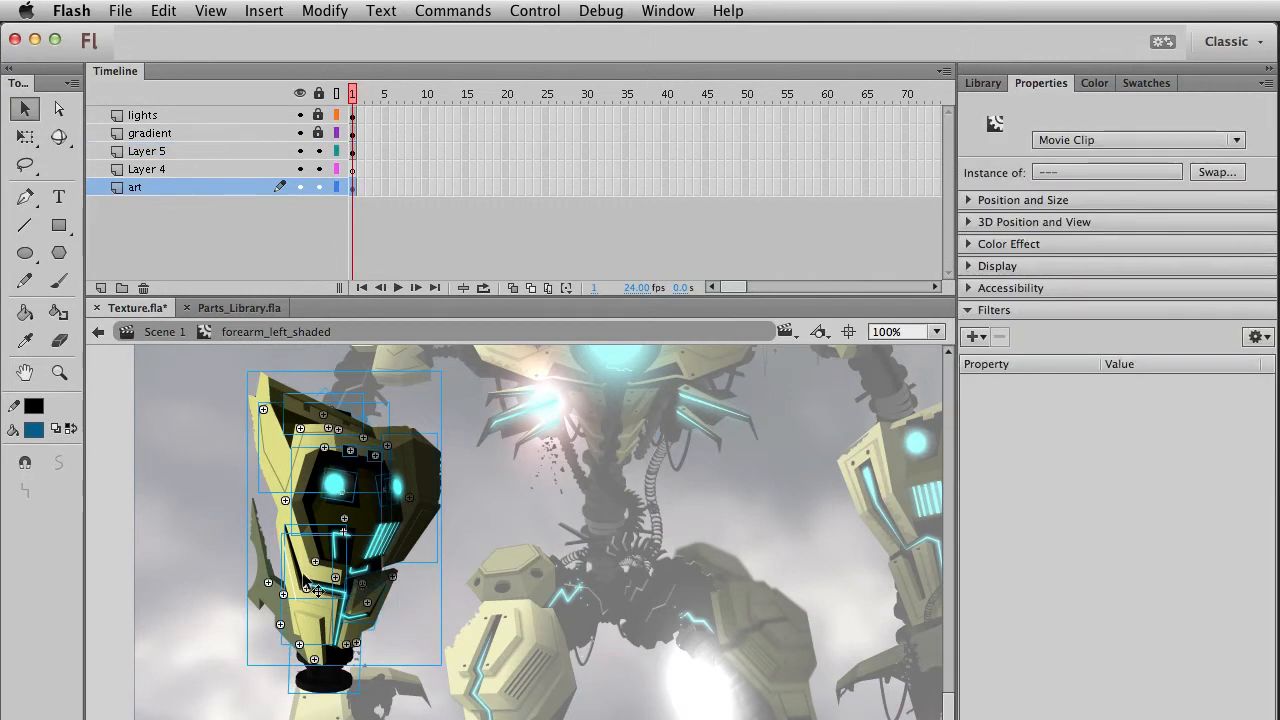
click(181, 575)
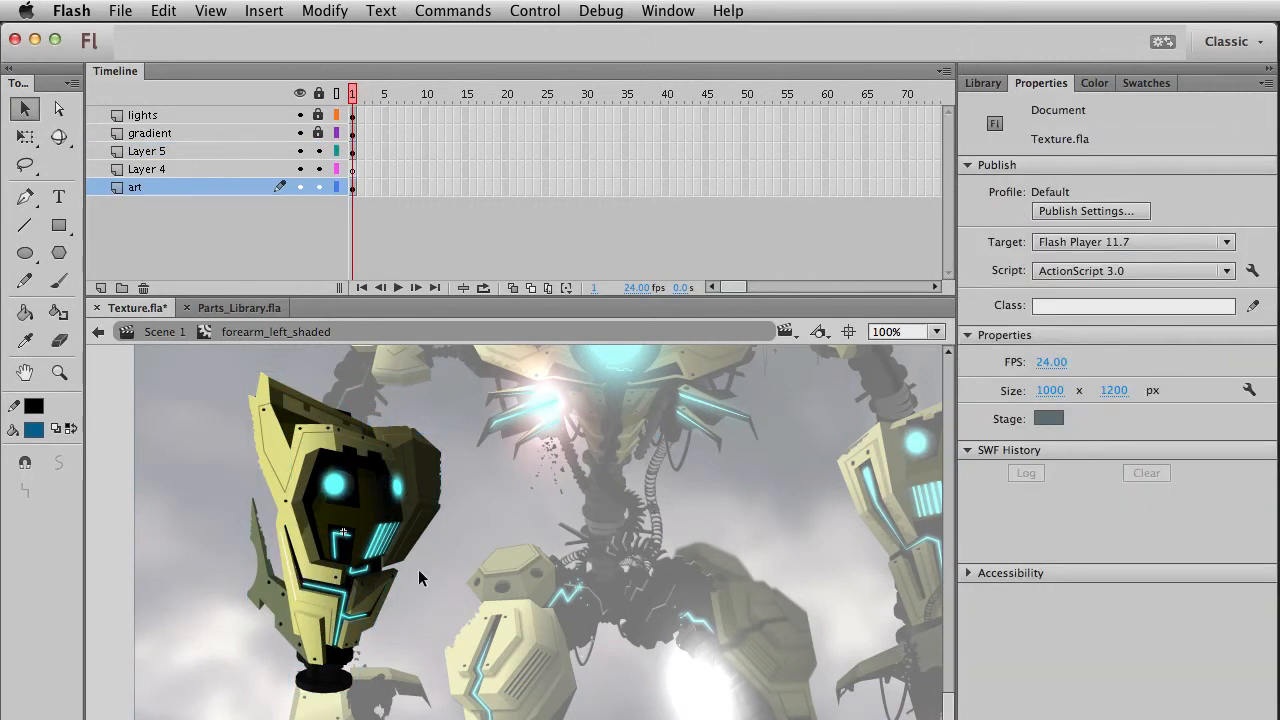
drag(556, 686, 160, 340)
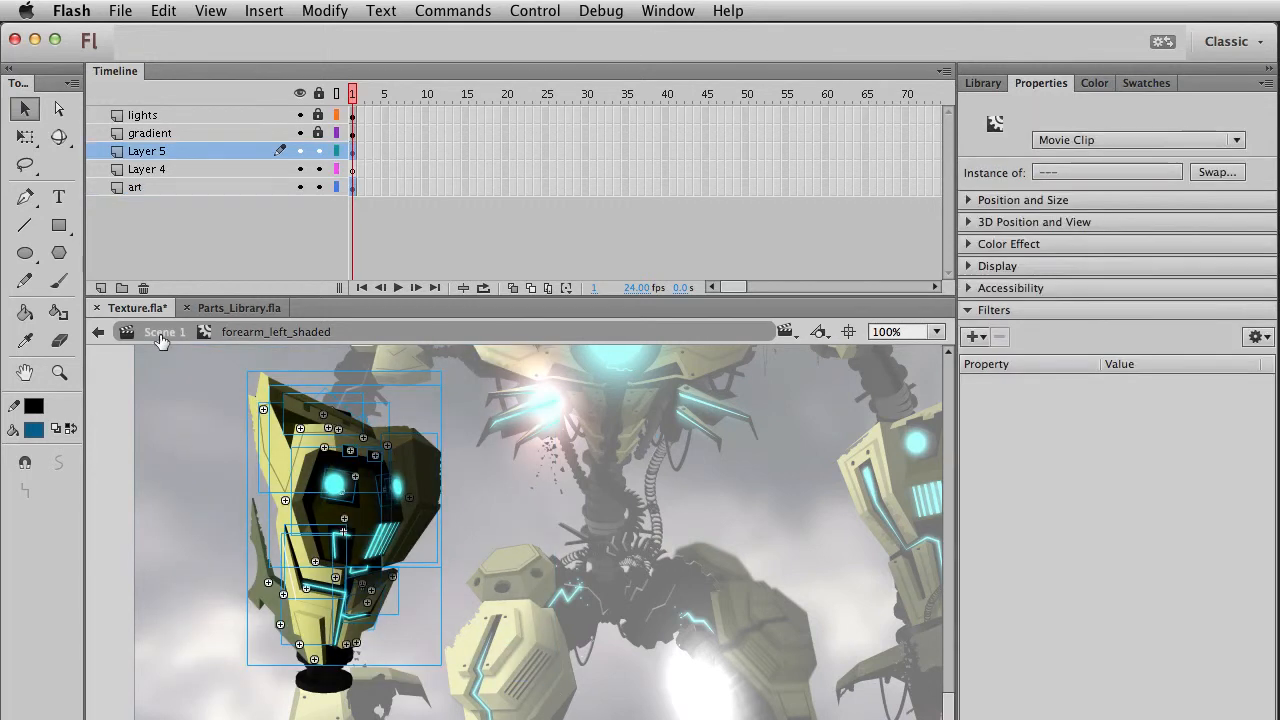
shift+click(279, 454)
key(Escape)
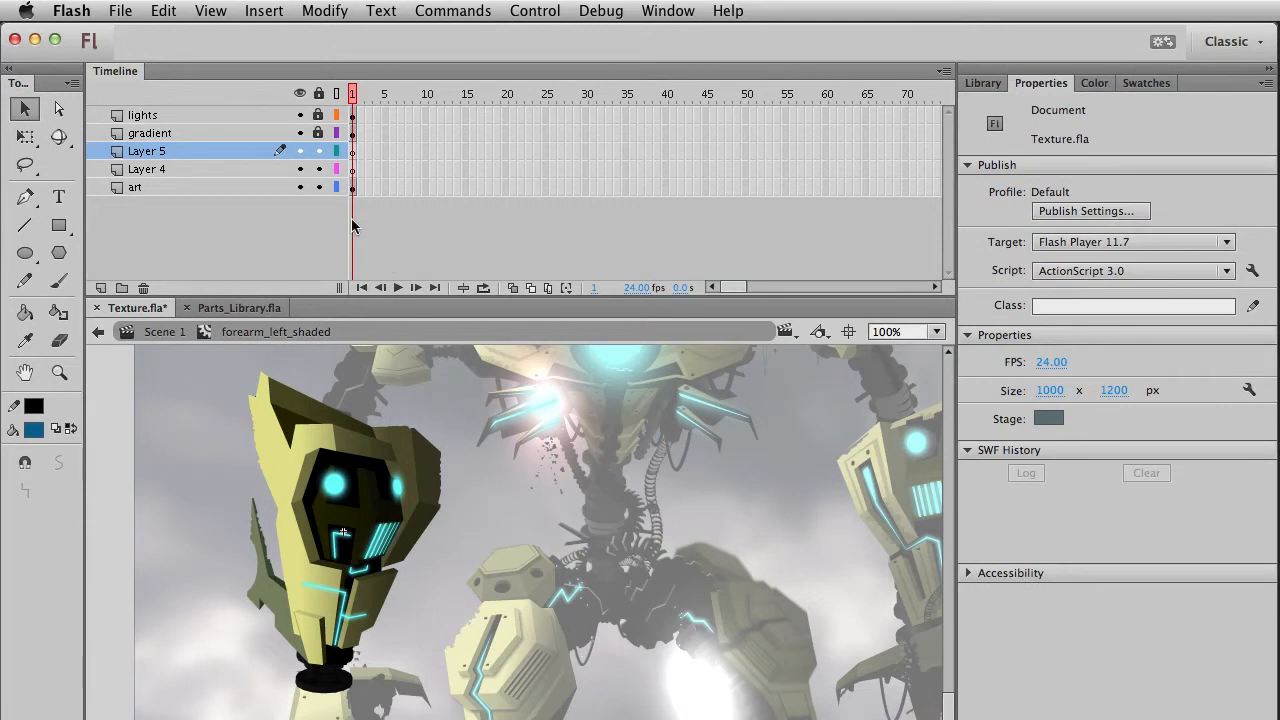
click(353, 150)
key(super+x)
click(354, 155)
key(super+shift+v)
click(498, 500)
key(super+z)
key(super+y)
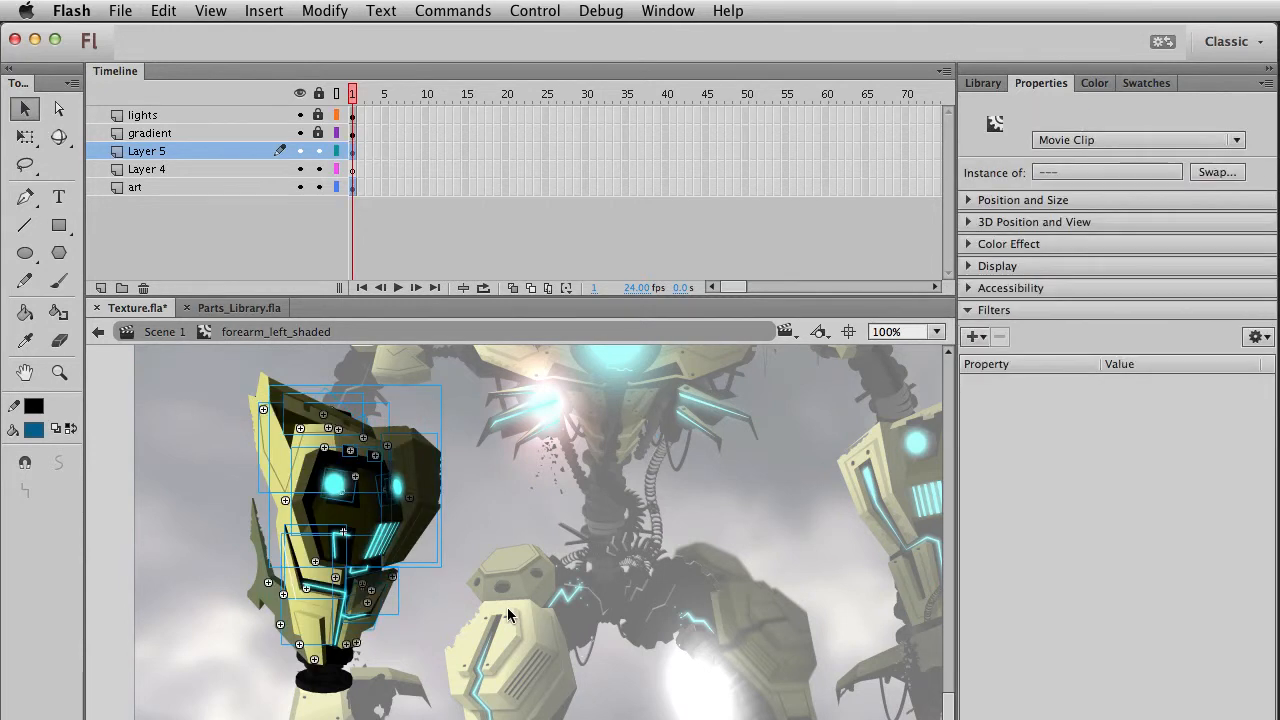
Check which artwork on the art layer belongs to the wrist and which to the base fore_arm instance.
click(465, 565)
click(340, 643)
click(451, 586)
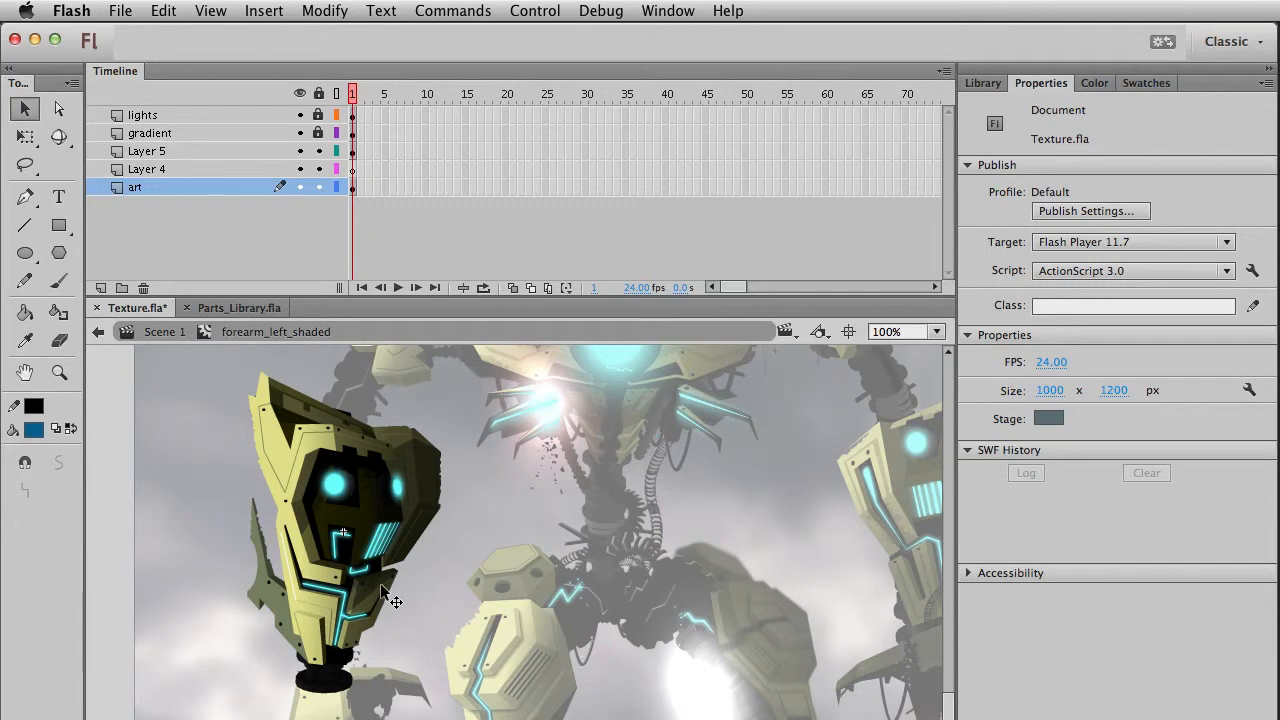
click(333, 452)
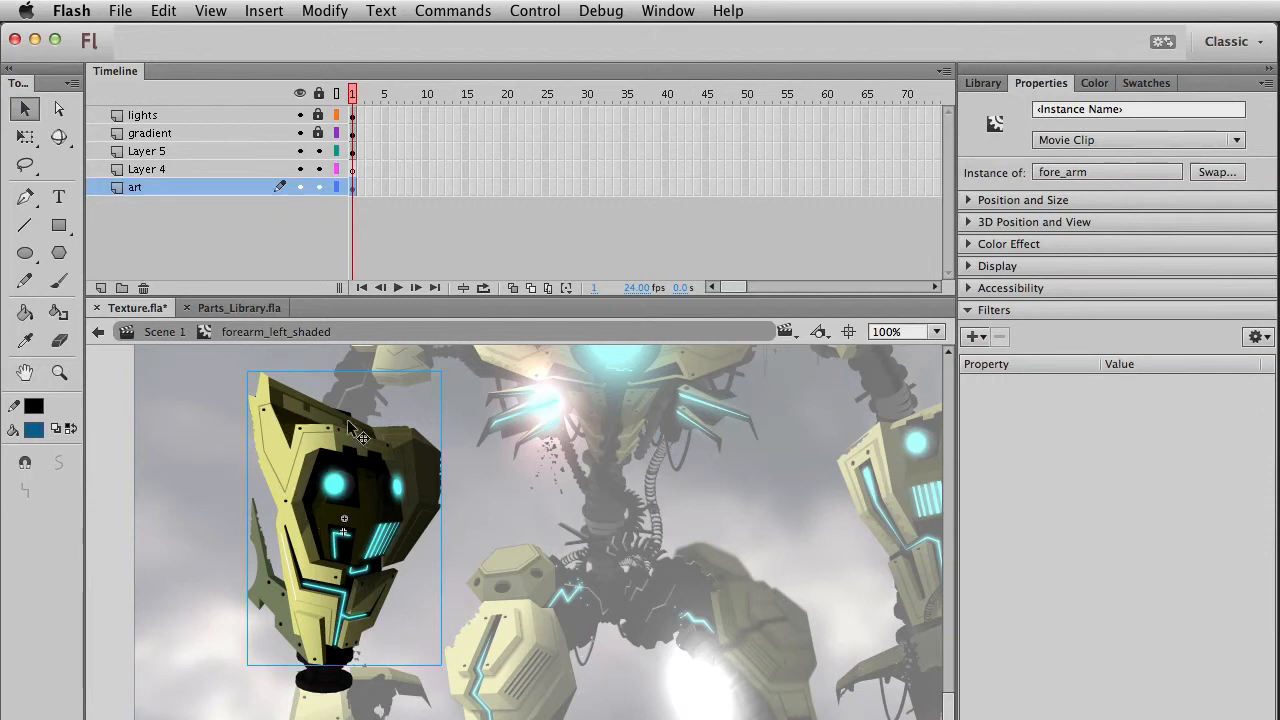
click(445, 620)
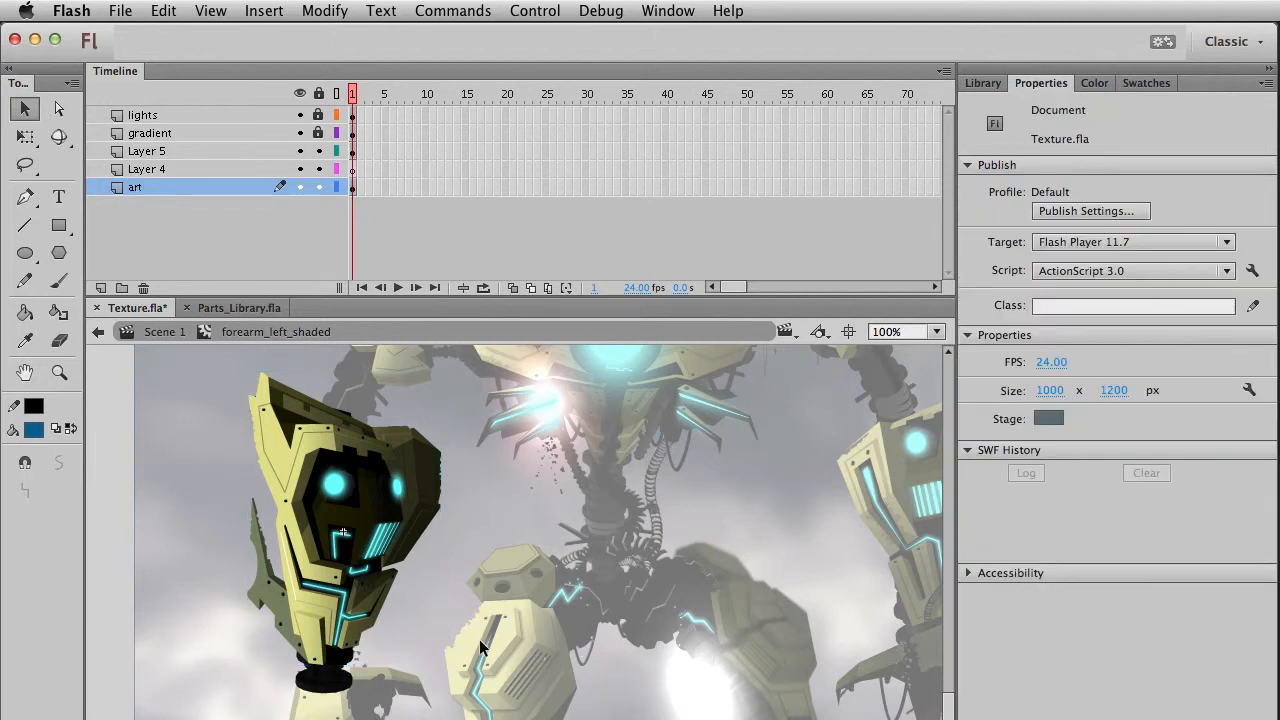
Move all art pieces except the base fore_arm and the wrist to the same position on Layer 5.
drag(478, 663, 184, 342)
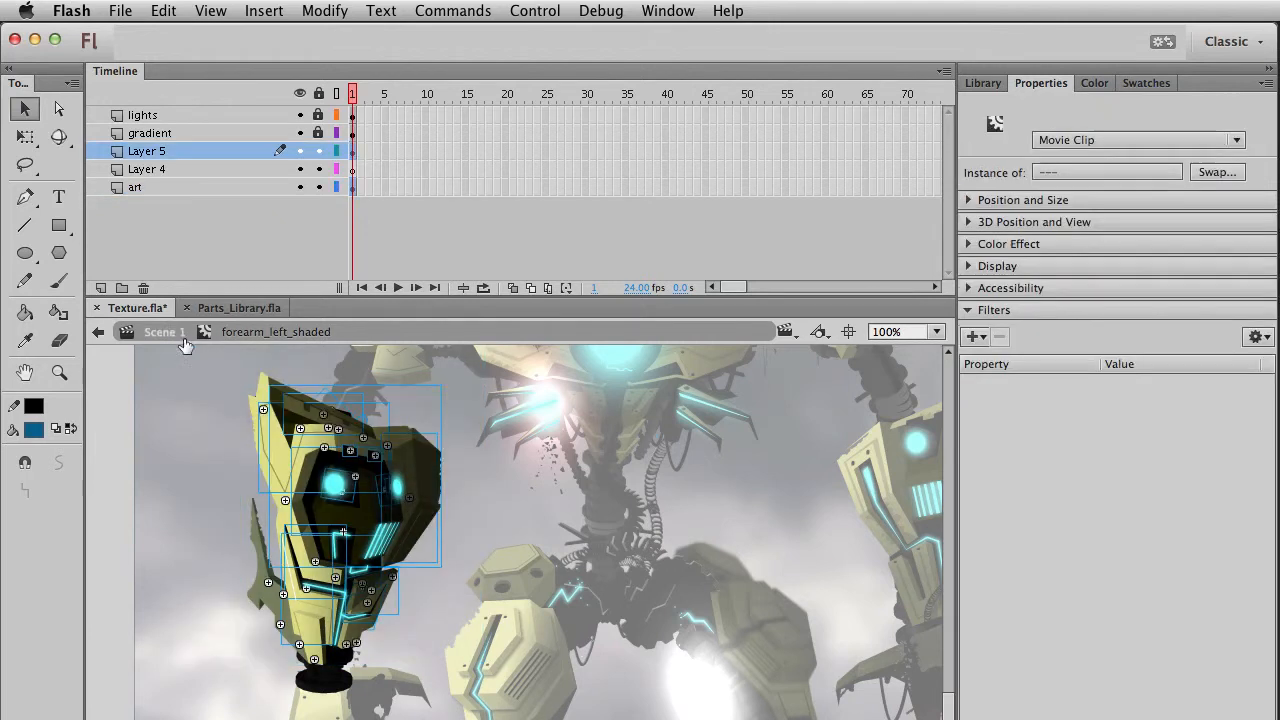
shift+click(304, 440)
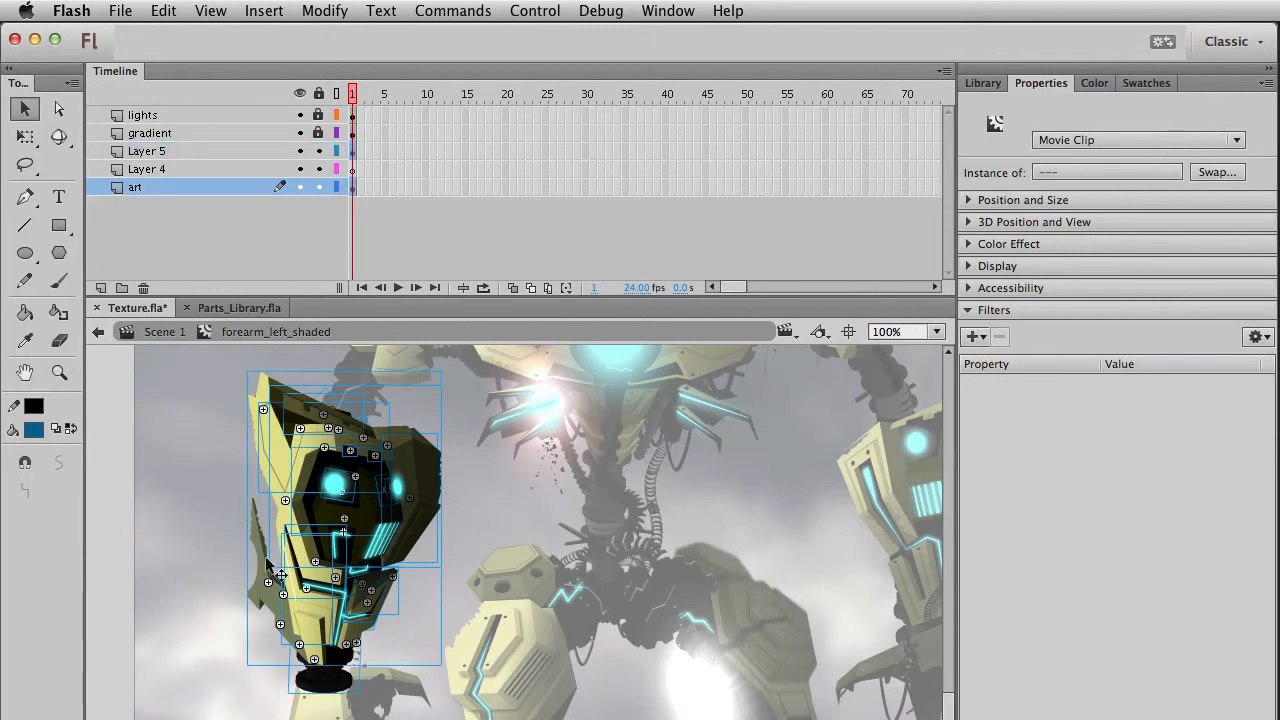
shift+click(261, 484)
click(333, 480)
key(super+a)
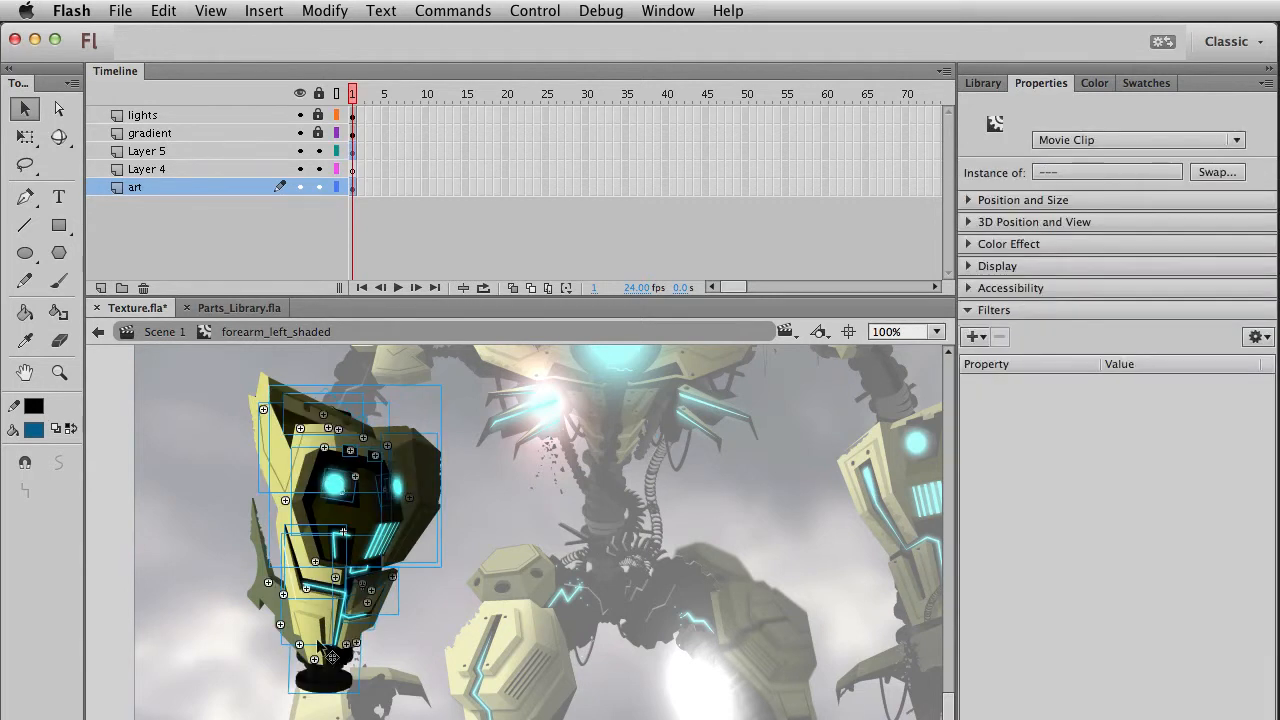
key(super+shift+a)
key(super+a)
key(super+shift+a)
click(352, 151)
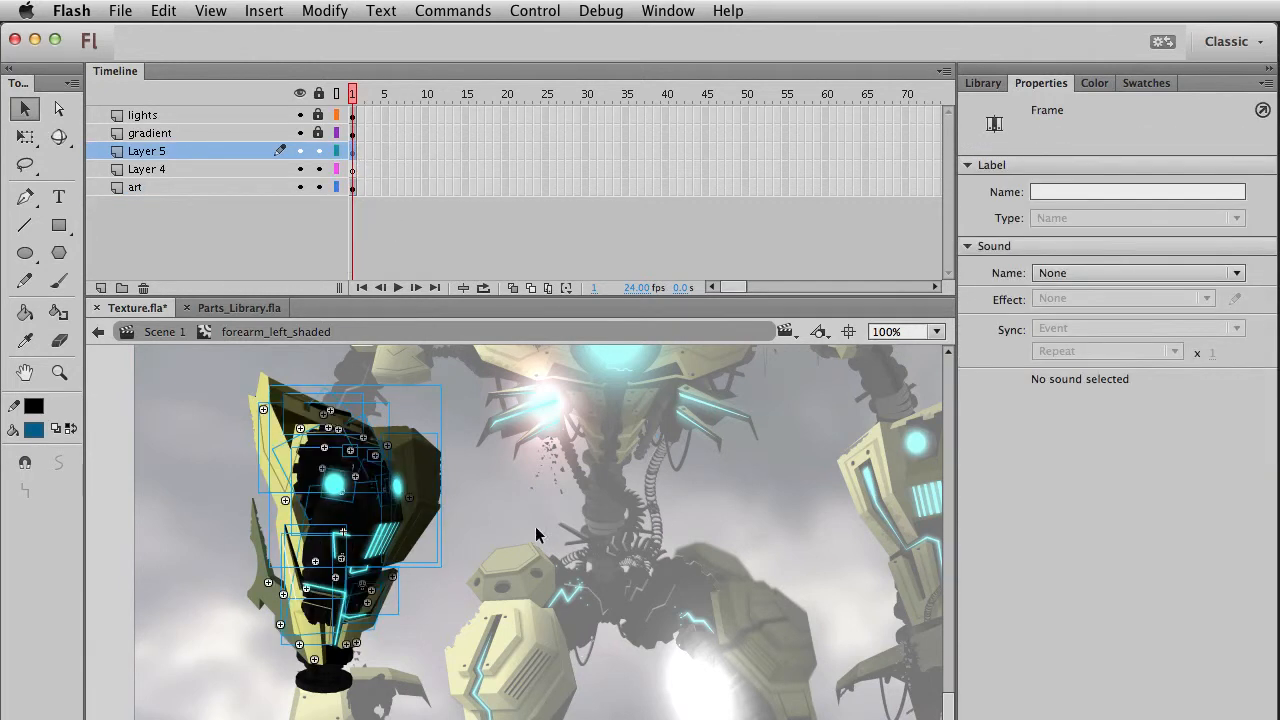
key(super+shift+a)
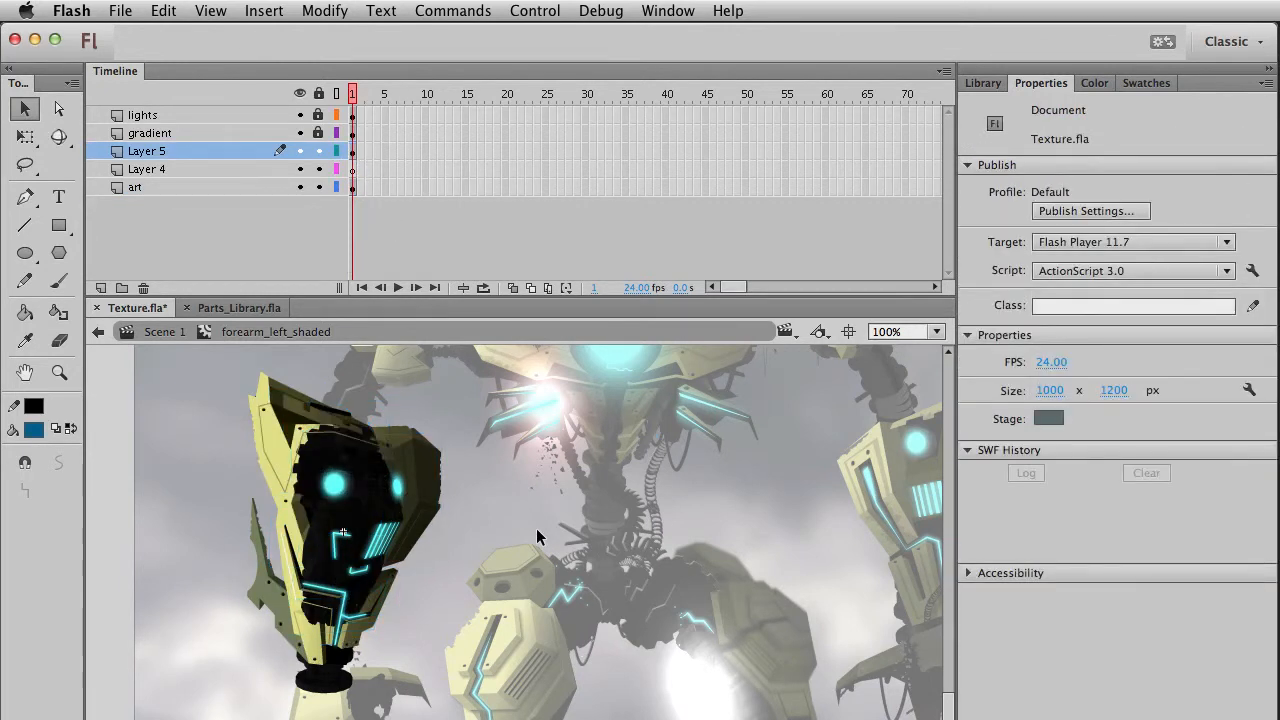
Remove the gear and shadow pieces on Layer 5 that cover the forearm's armour and dark recess.
click(327, 441)
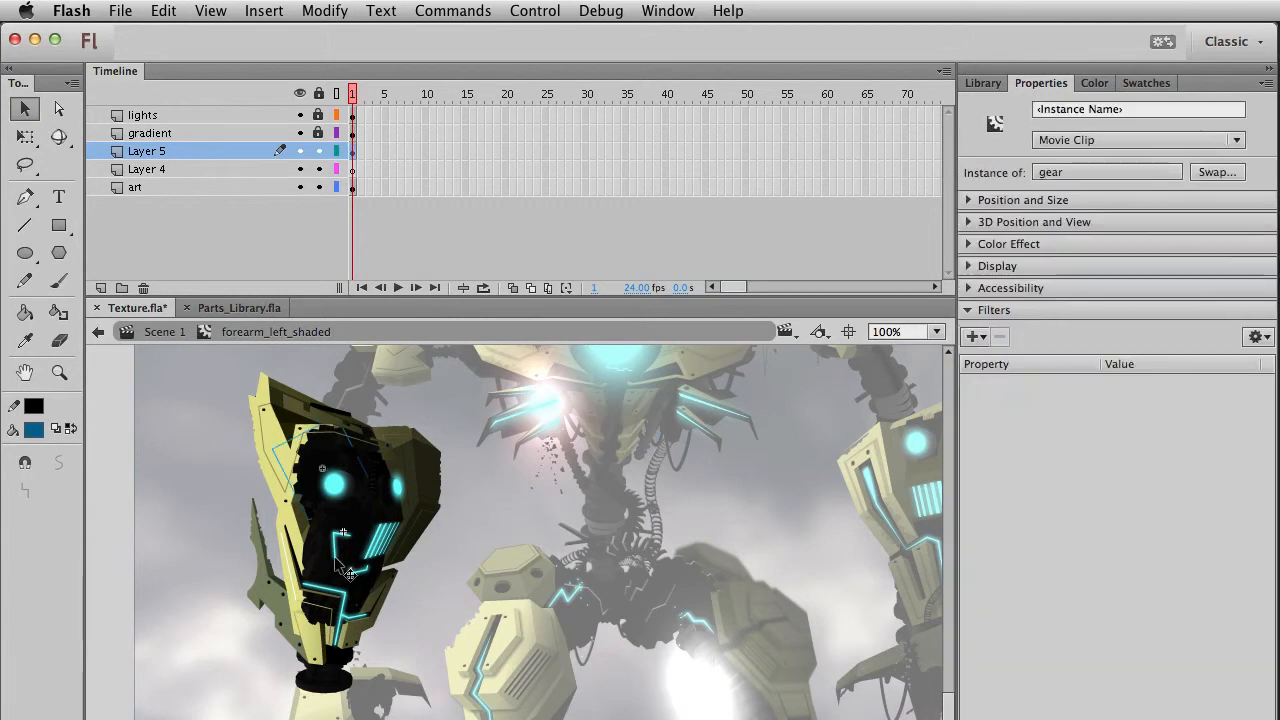
key(super+shift+a)
click(312, 561)
key(super+shift+a)
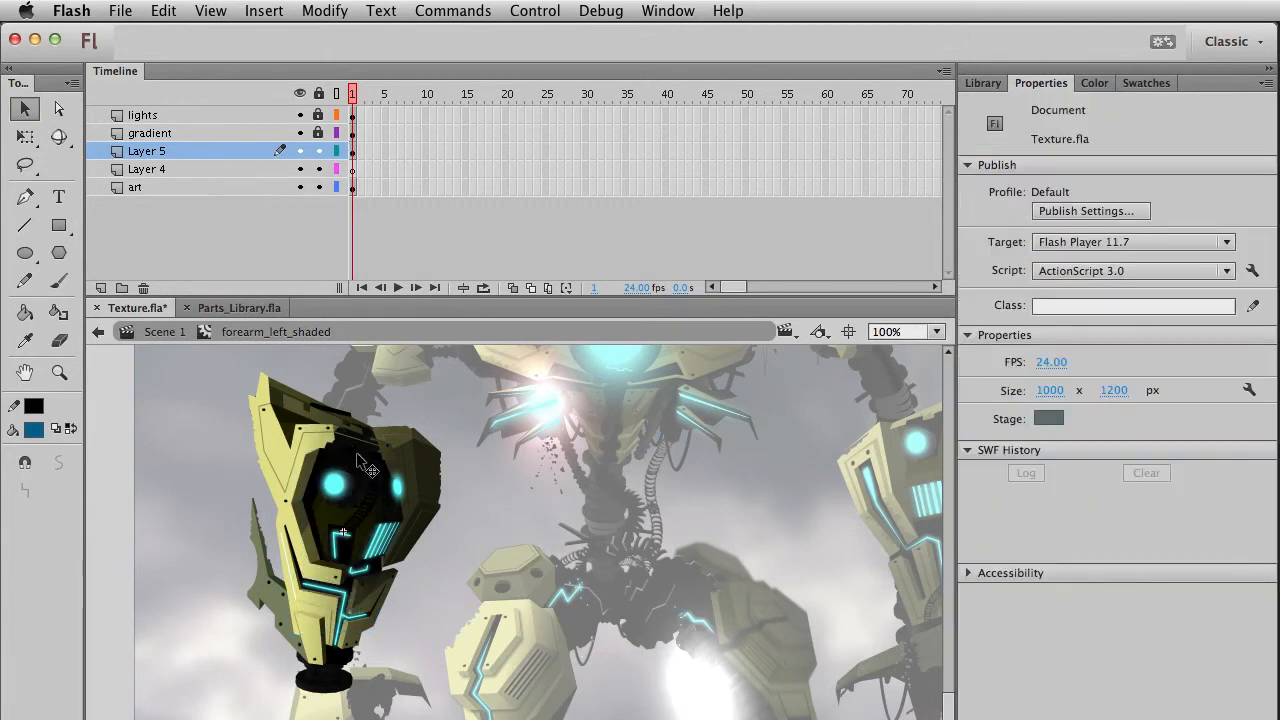
click(382, 477)
click(380, 470)
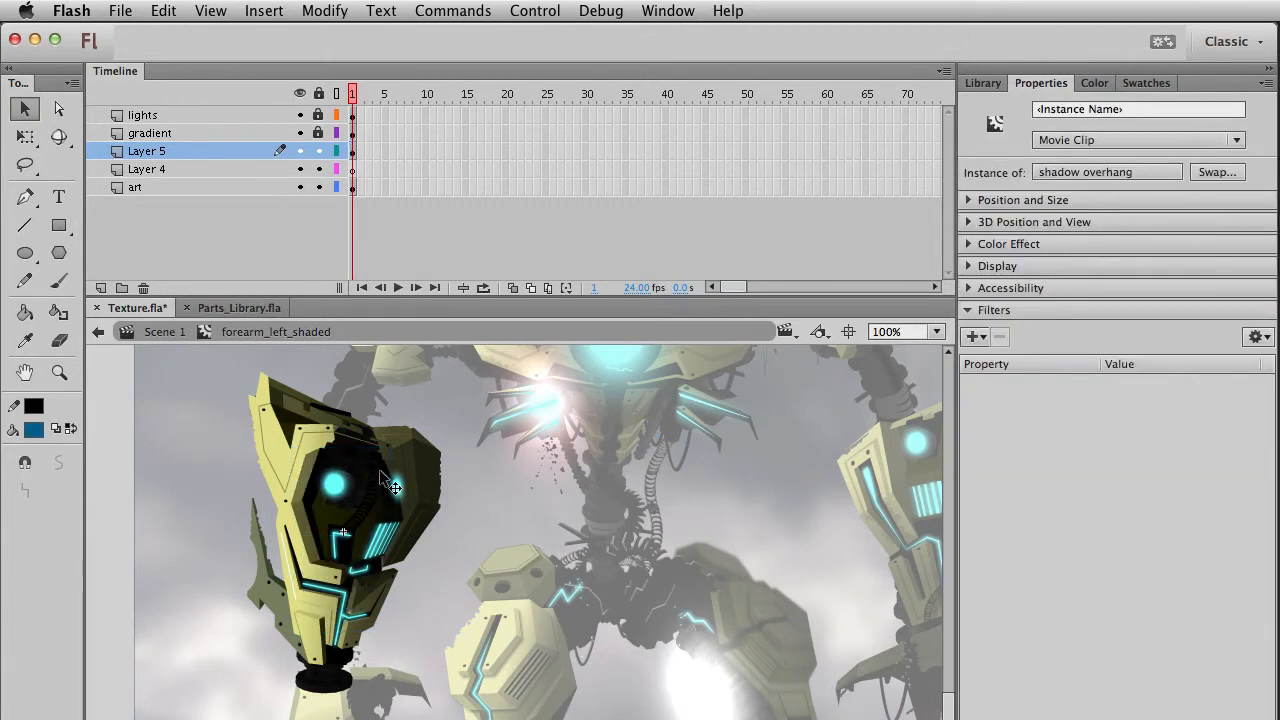
Remove the remaining dark piece and the ribbed hose on Layer 5 that cover the forearm's recess.
click(352, 447)
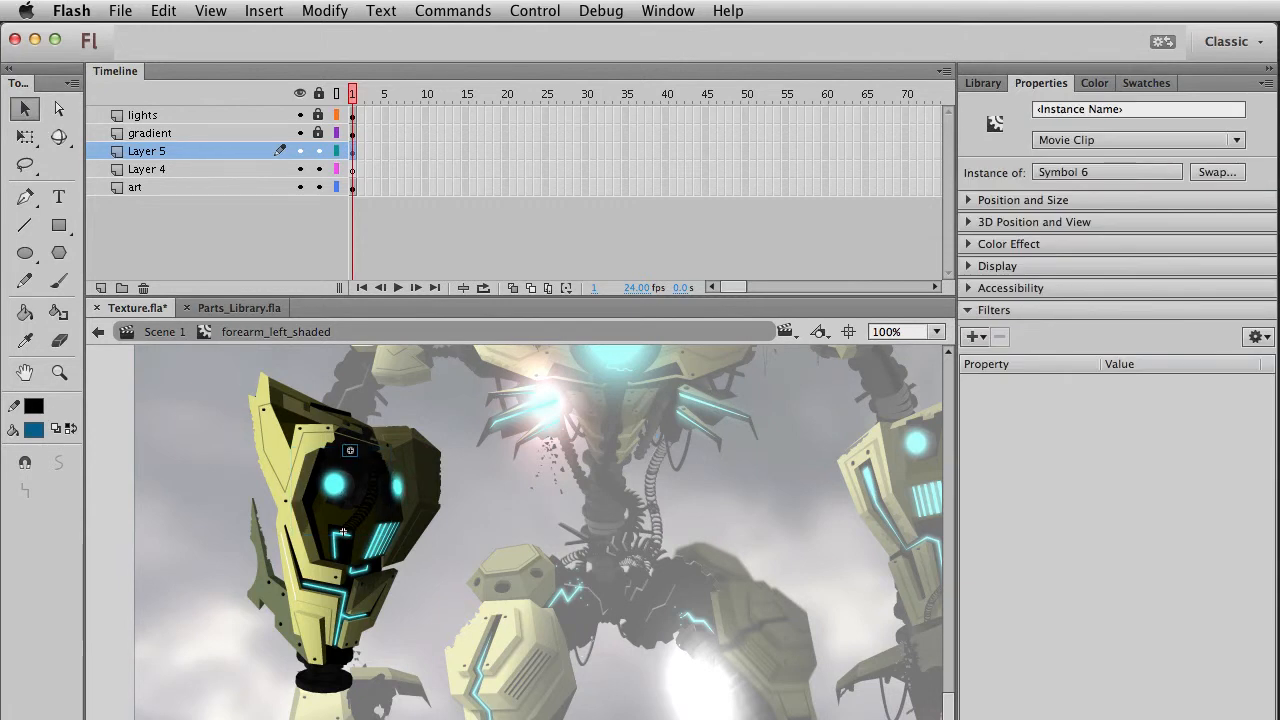
click(59, 372)
drag(212, 418, 592, 630)
key(v)
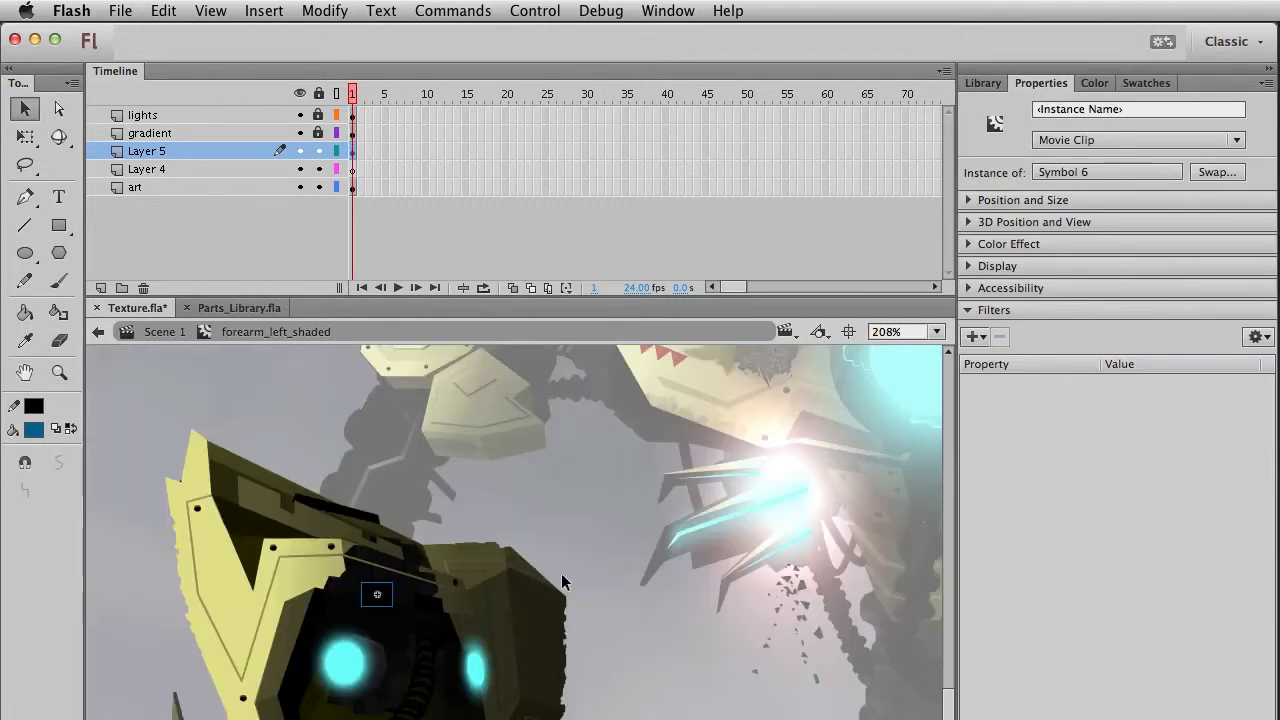
key(Escape)
scroll(400, 550, down, 5)
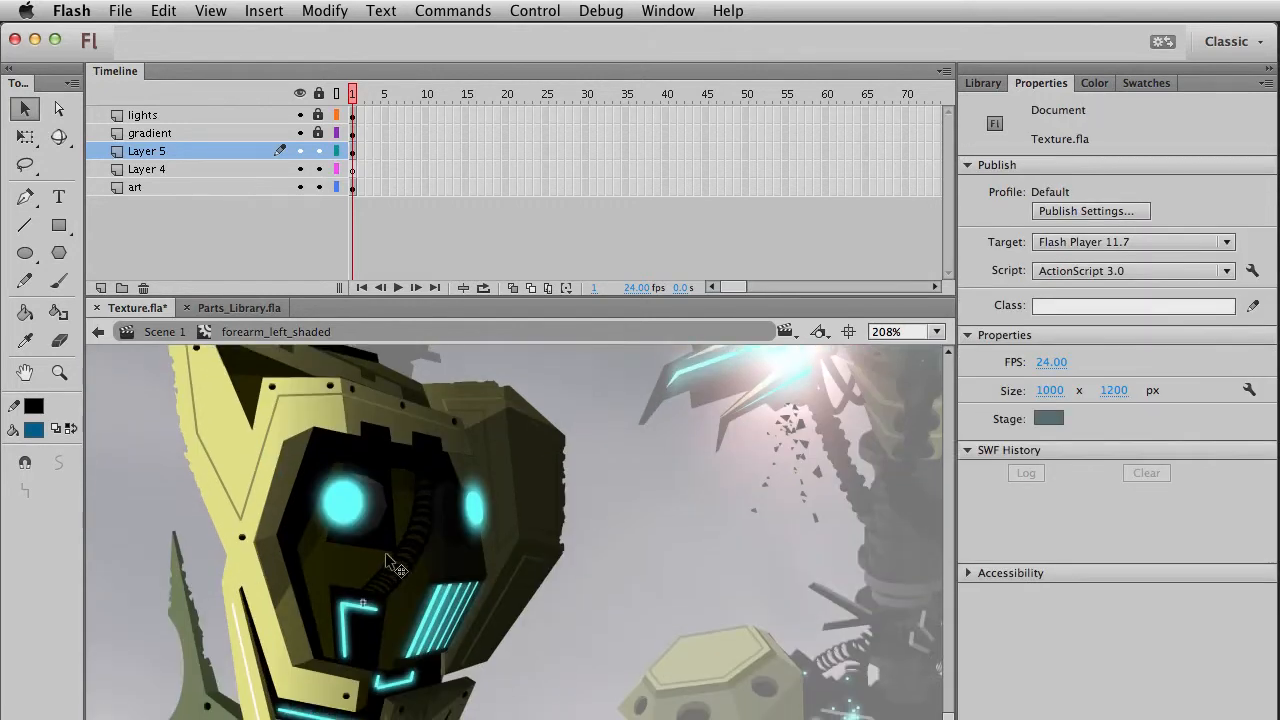
click(384, 590)
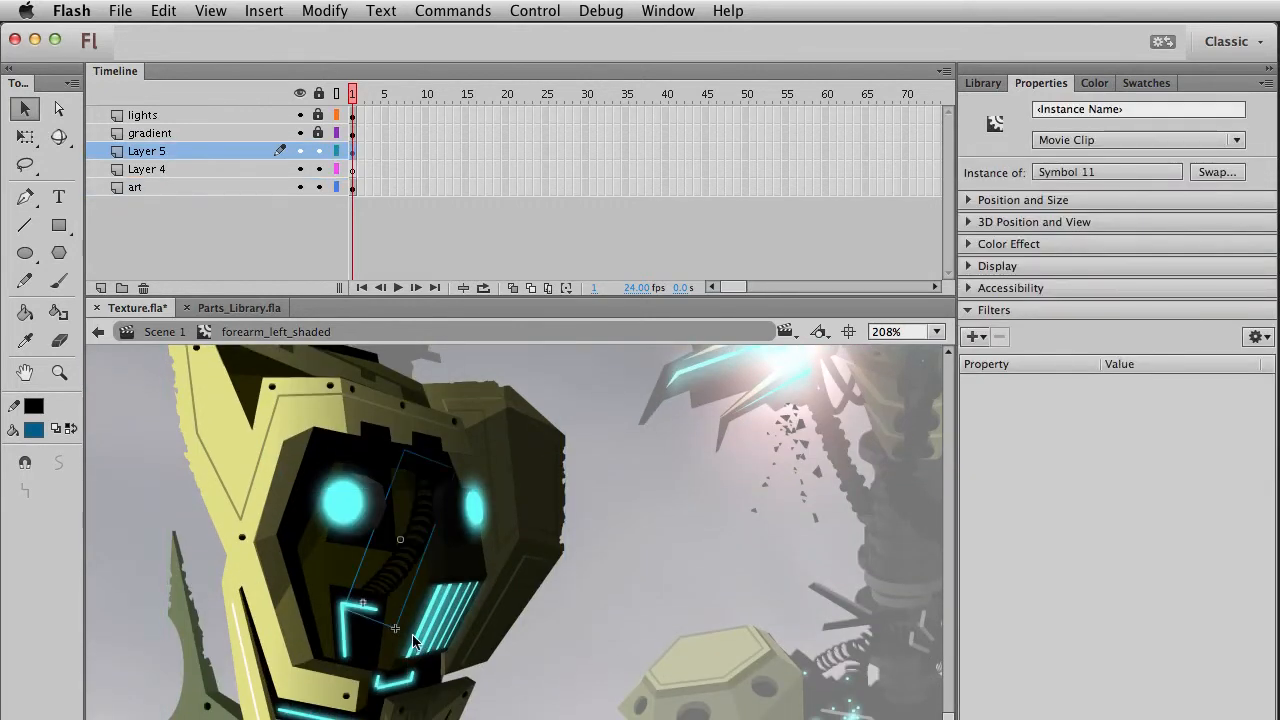
key(Escape)
key(super+1)
drag(498, 571, 410, 468)
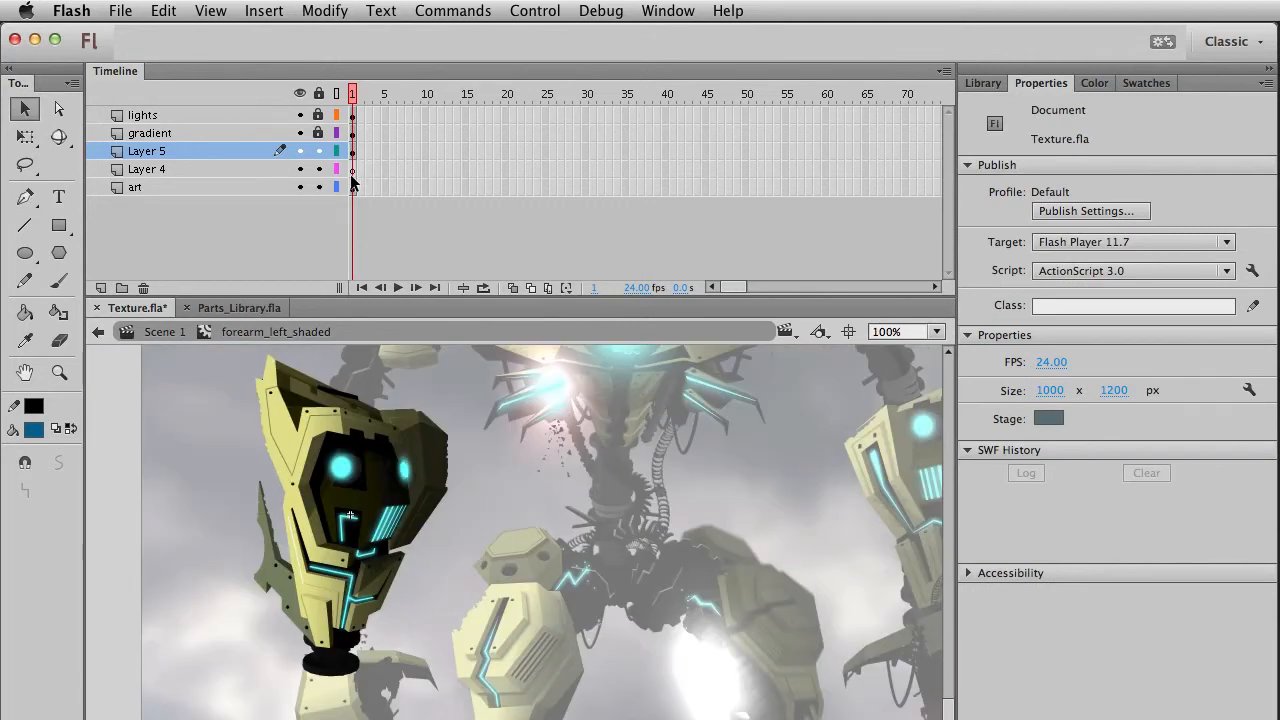
Hide the lights, gradient and Layer 5 layers, copy the base fore_arm instance, and add a new layer above art.
drag(302, 151, 304, 95)
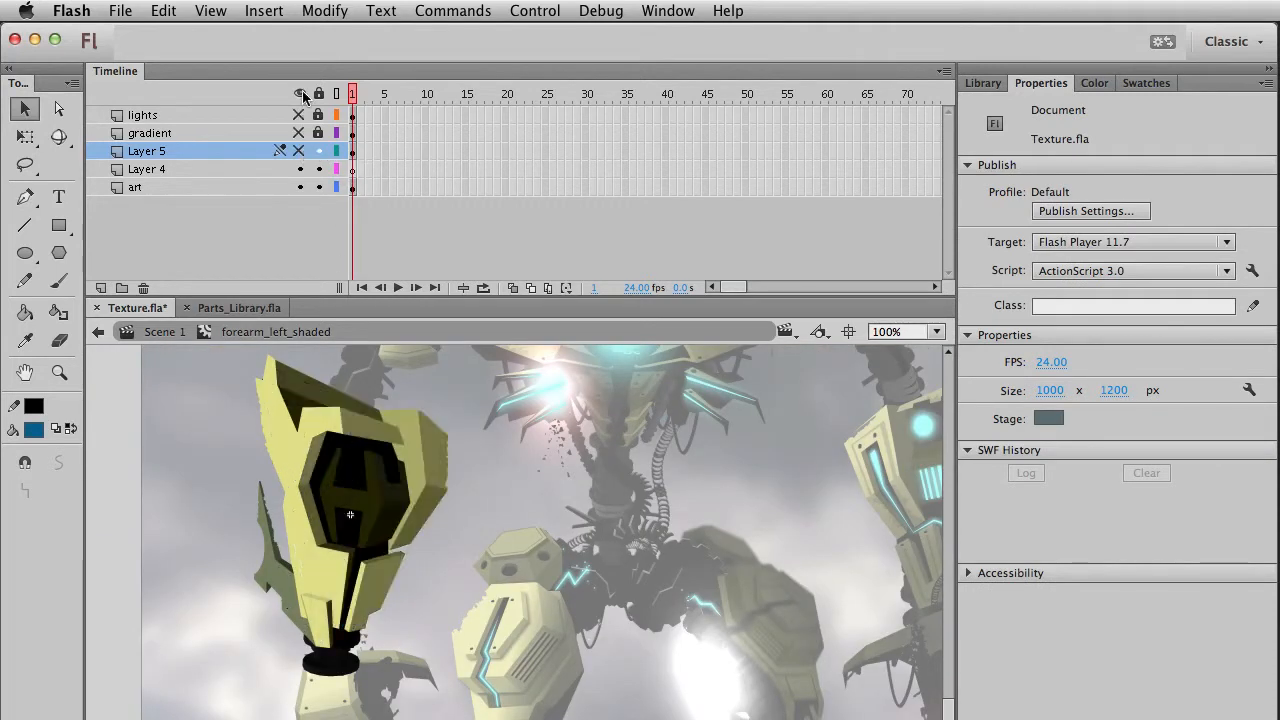
click(328, 585)
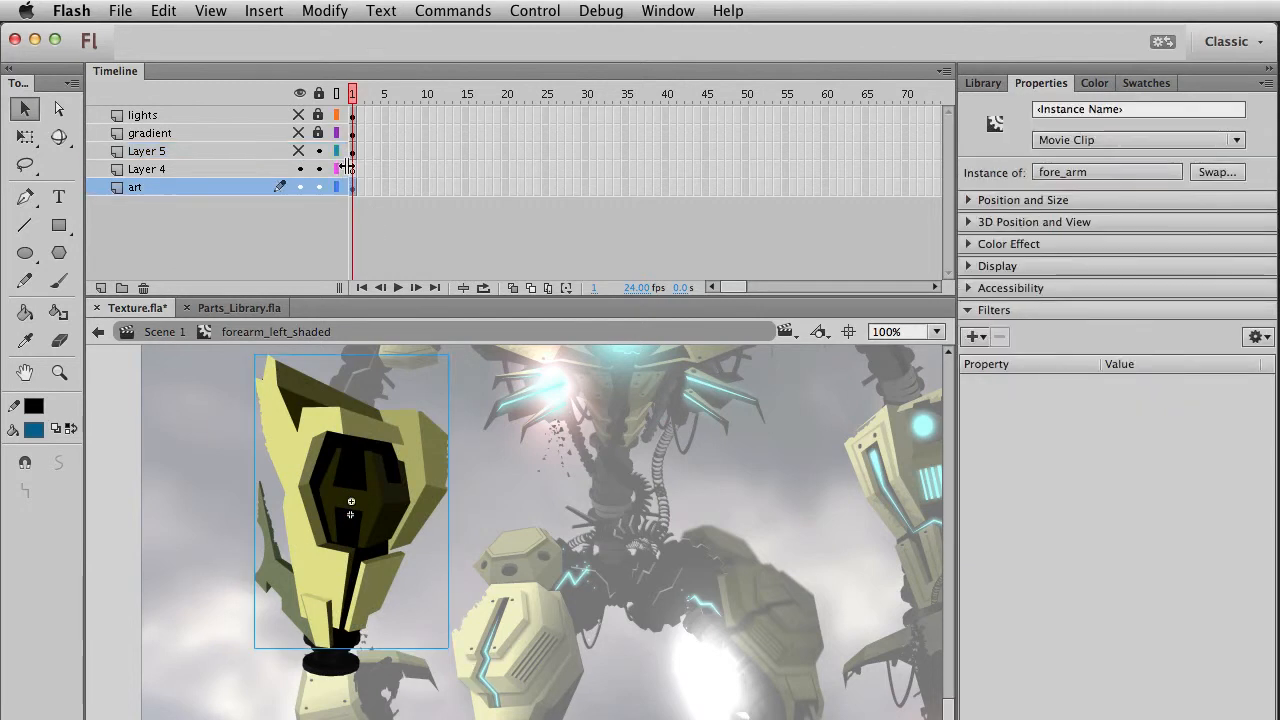
click(100, 288)
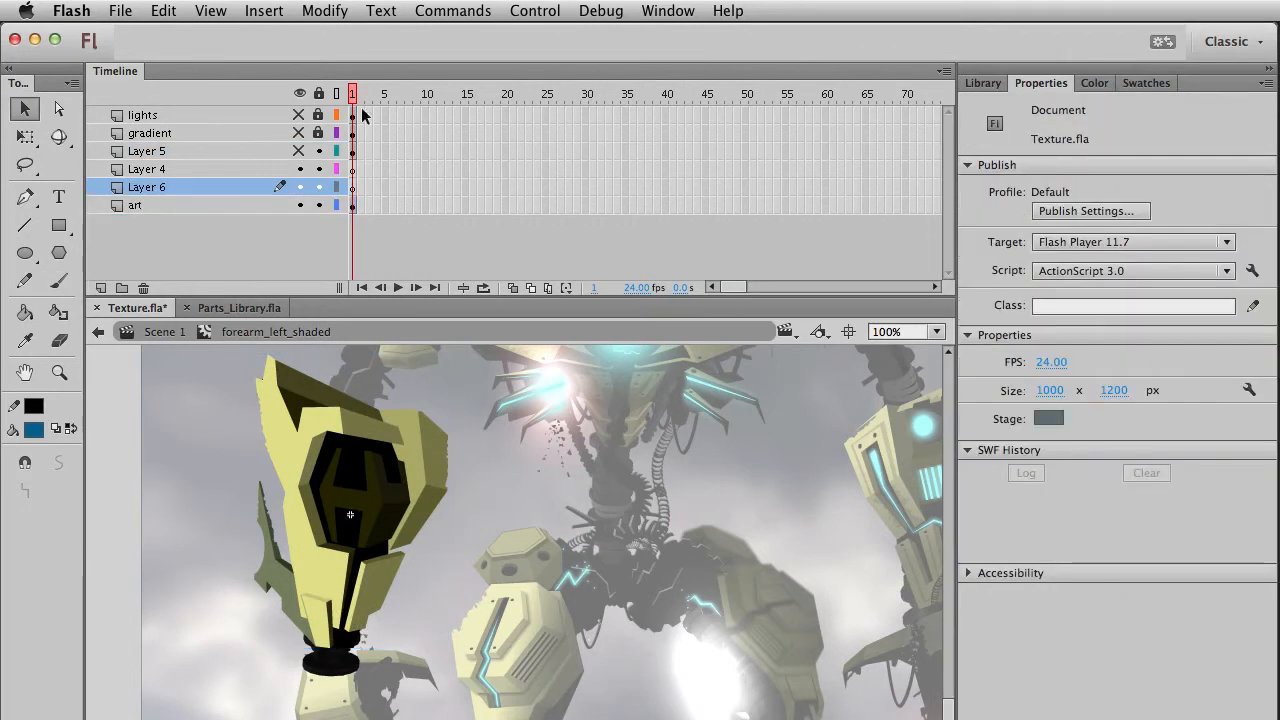
Paste the base fore_arm copy in place on Layer 4 and break it apart into editable shapes.
click(352, 170)
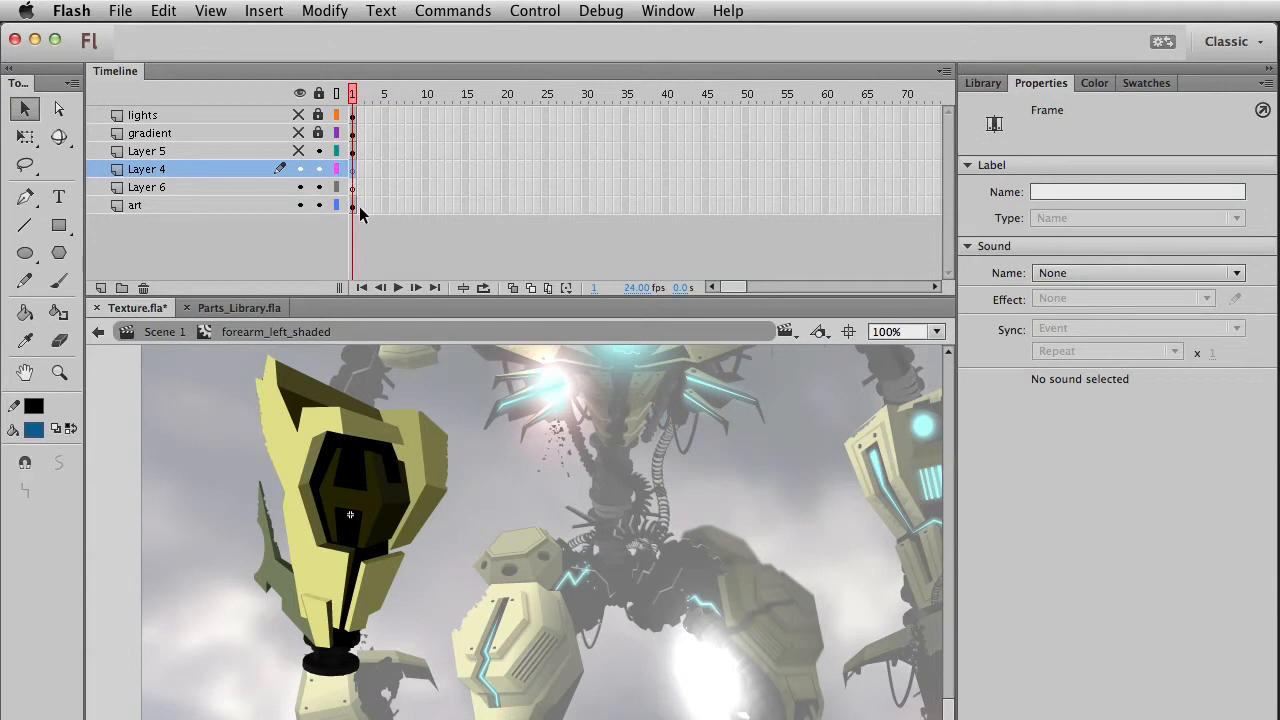
key(super+b)
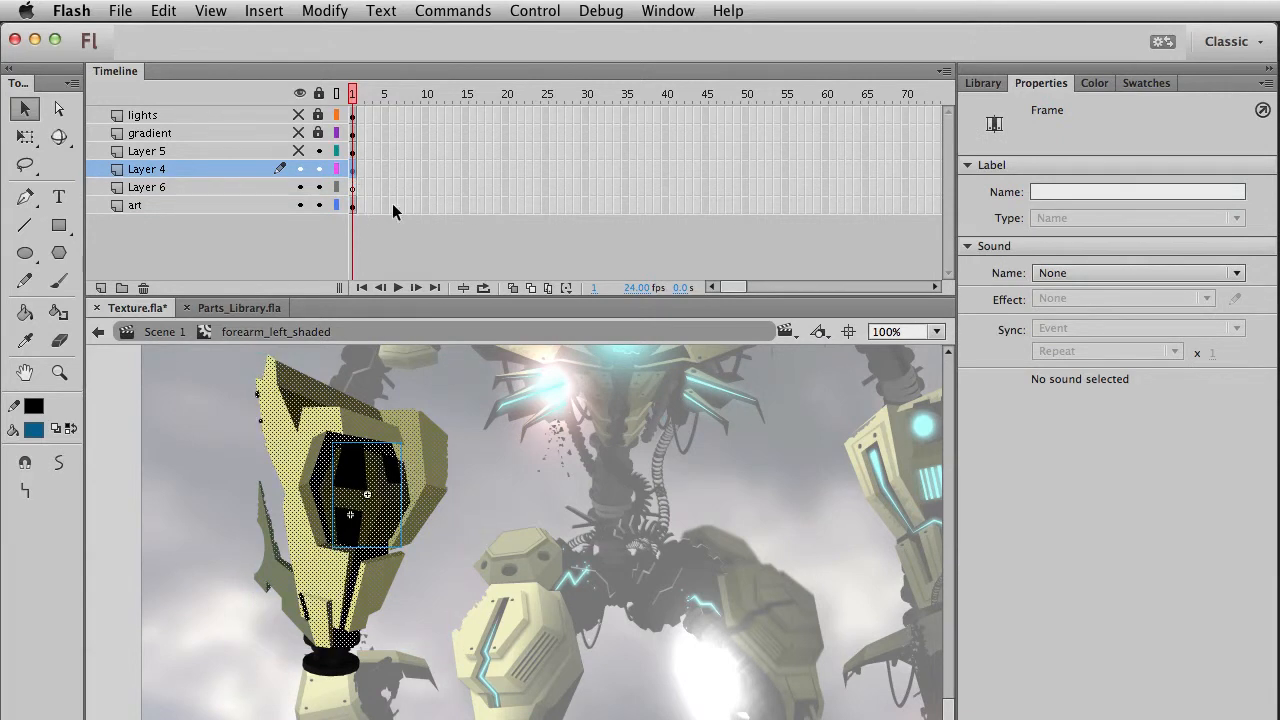
click(392, 205)
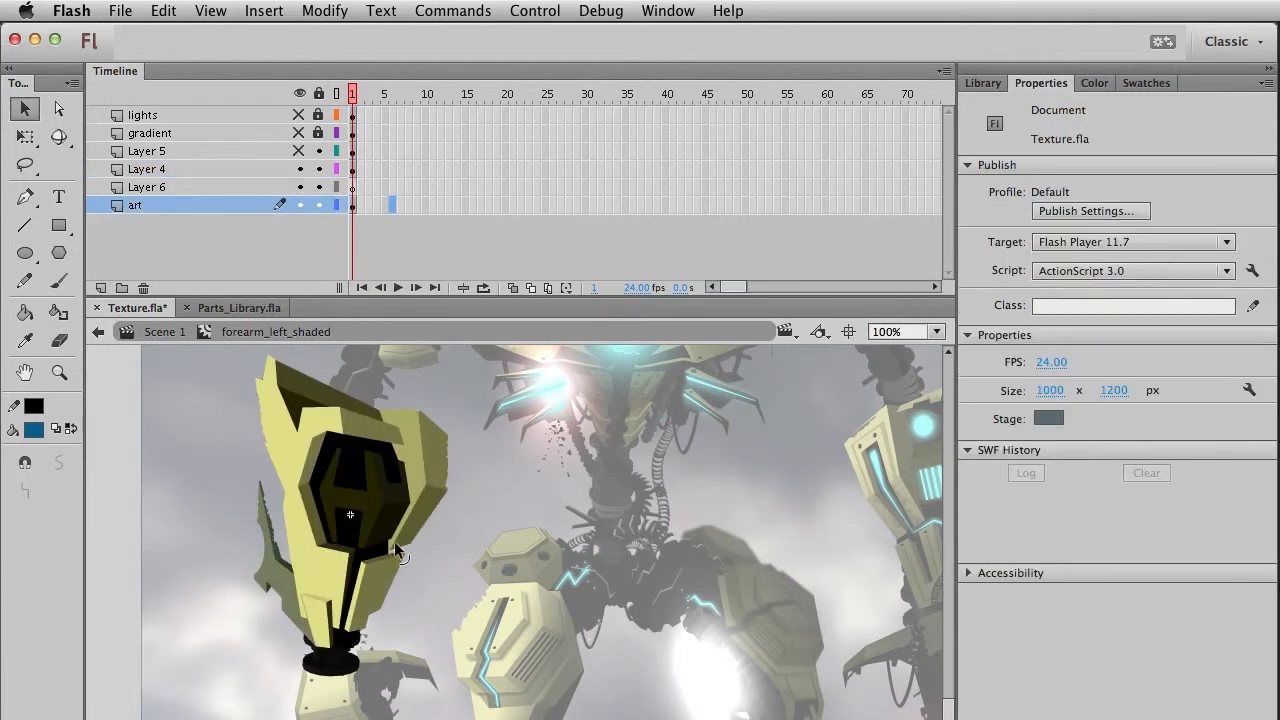
Lock and hide the art layer, and select the forearm's large light-yellow armour fill on Layer 4.
click(318, 205)
click(299, 205)
click(298, 169)
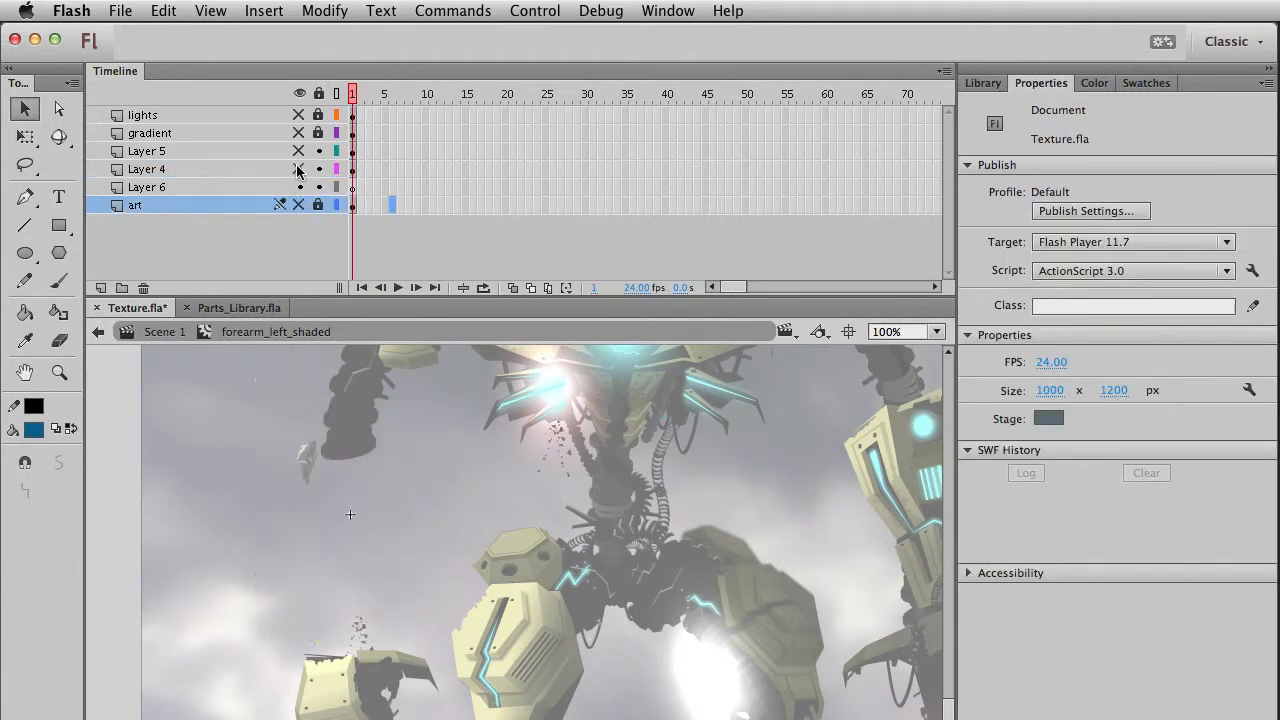
click(298, 169)
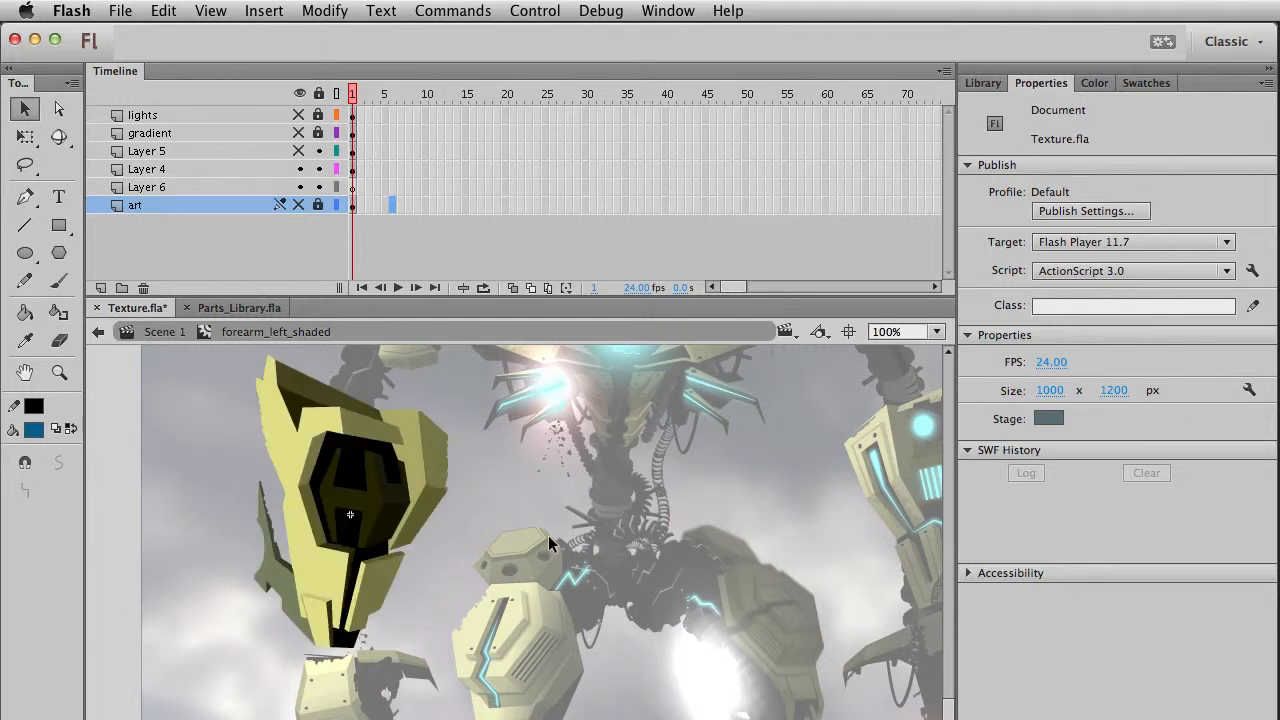
click(318, 426)
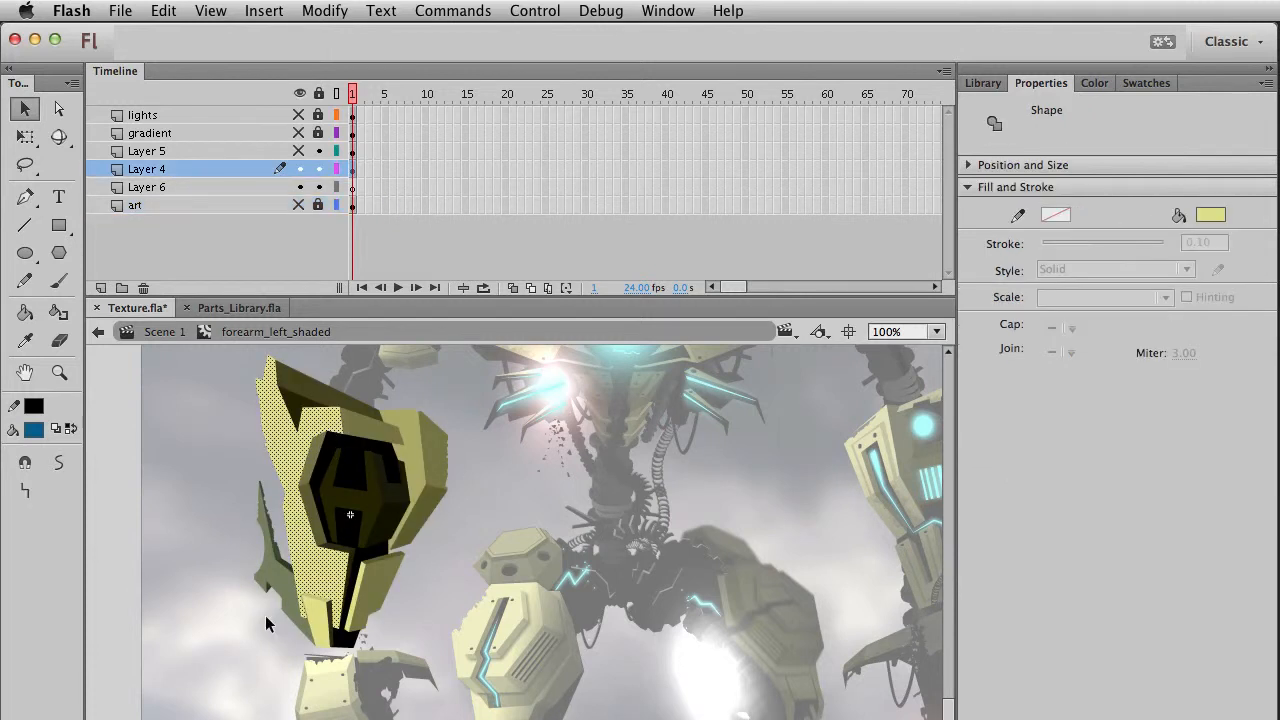
Select all the light-yellow front armour fills of the forearm on Layer 4 and cut them.
click(306, 611)
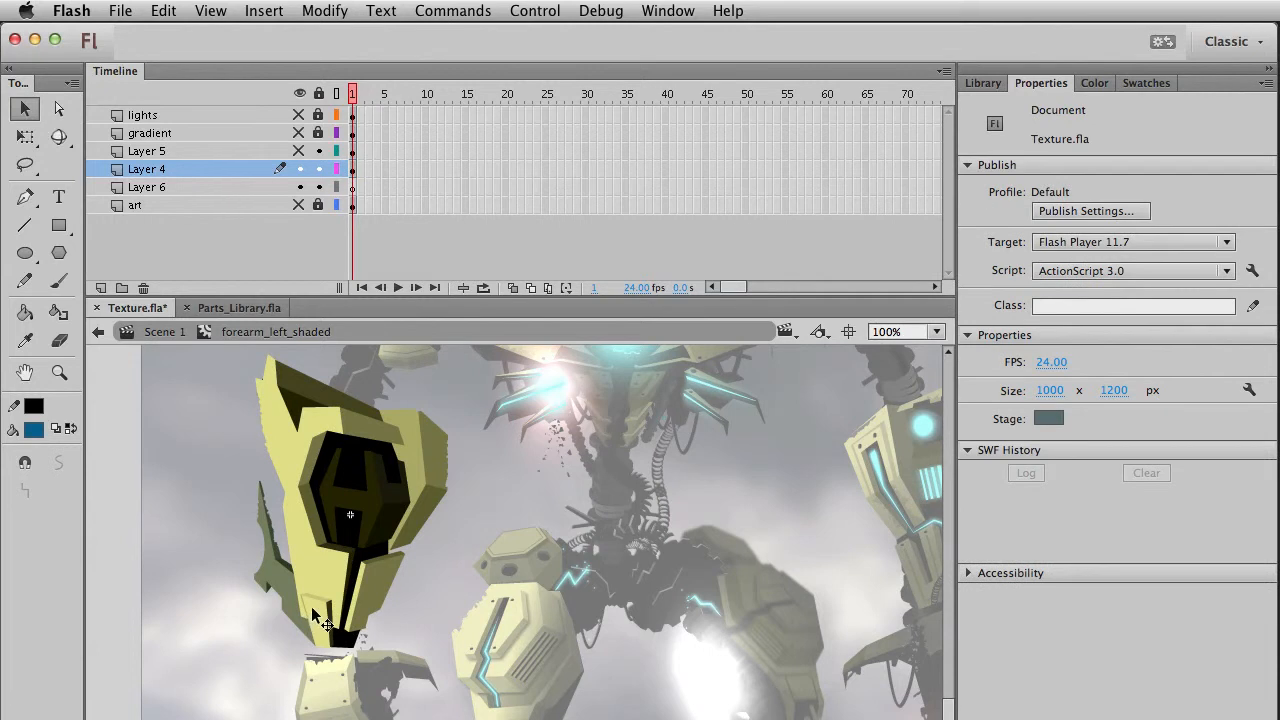
click(320, 580)
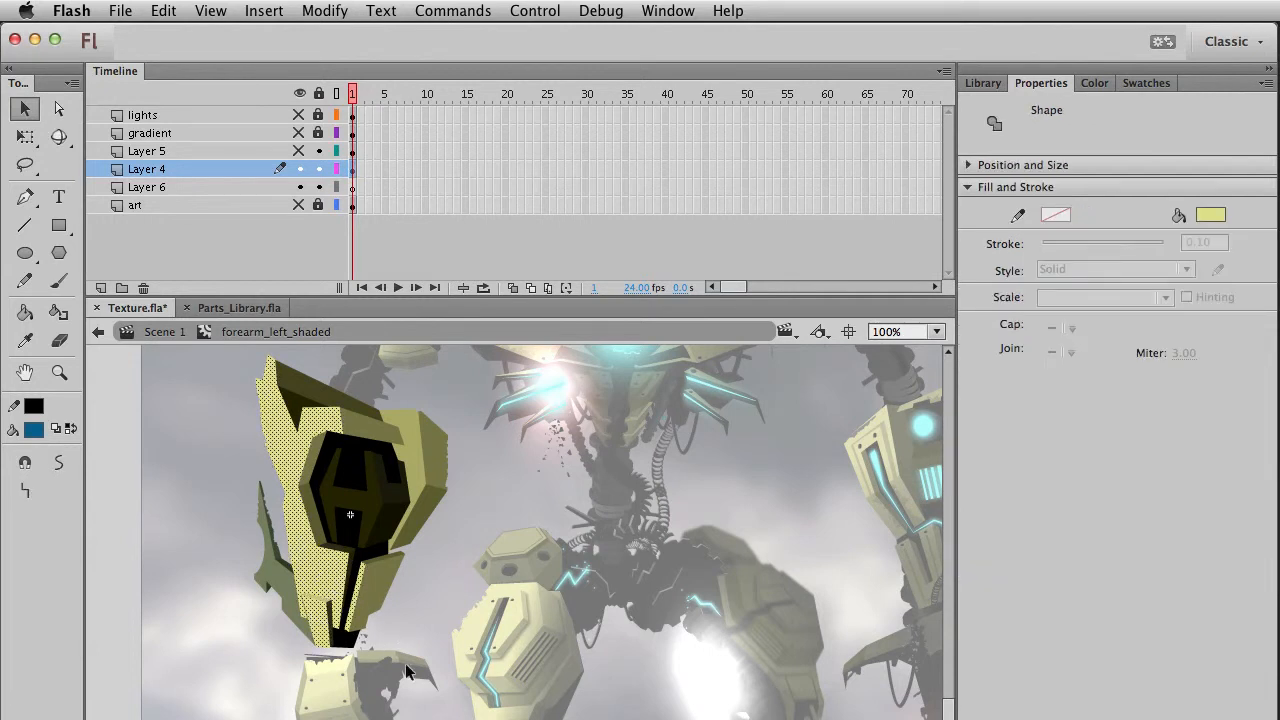
shift+click(406, 452)
key(super+x)
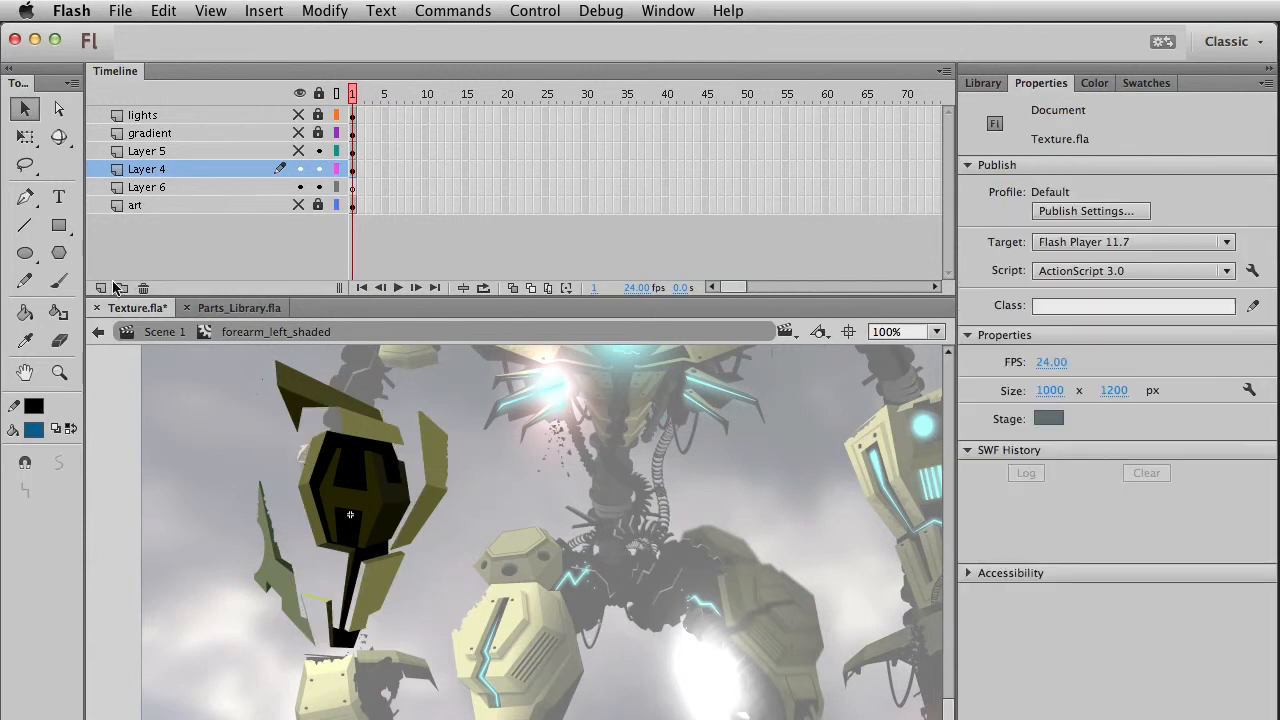
Add two new layers above Layer 4 and rename the upper one mask1.
click(101, 287)
click(101, 287)
click(150, 170)
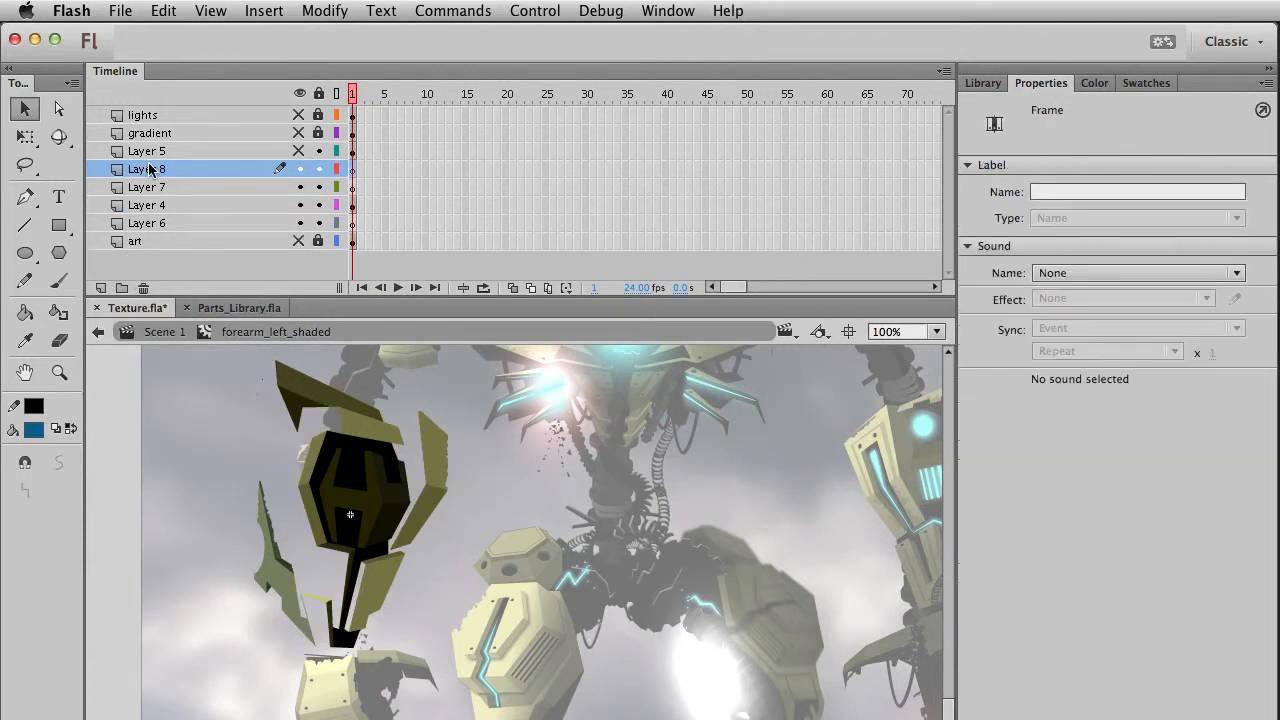
double_click(148, 169)
text(mask1)
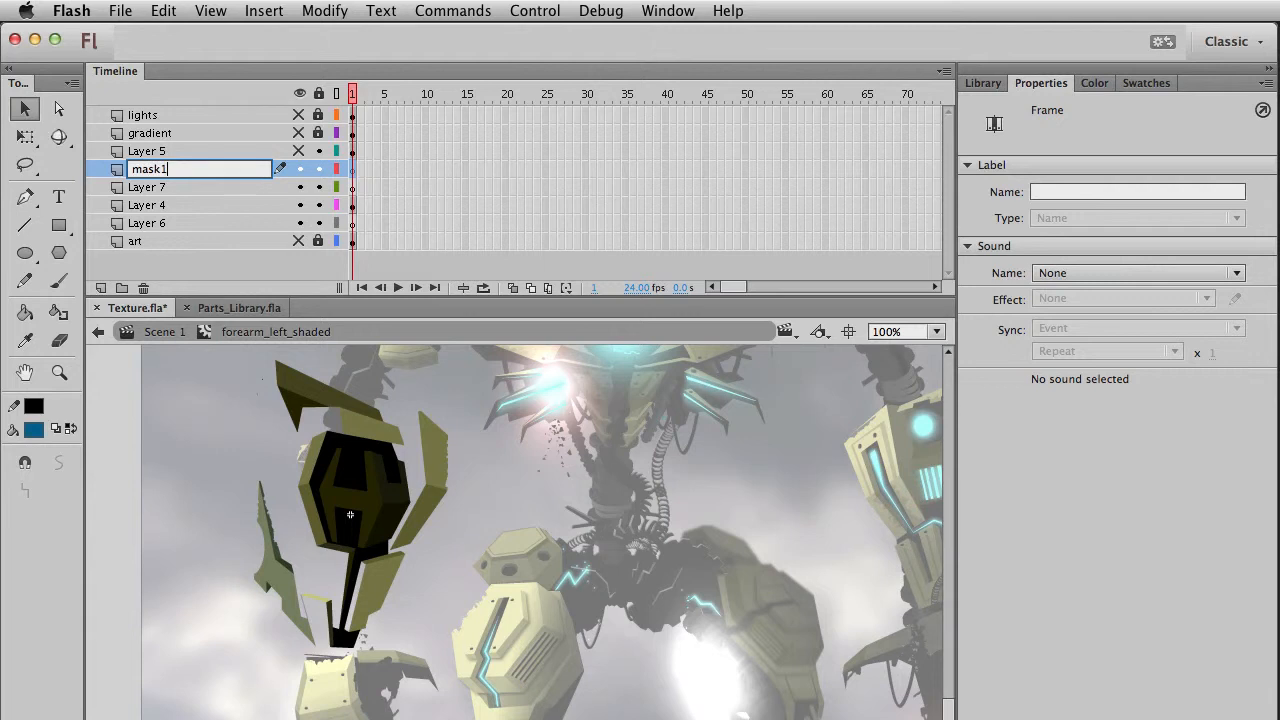
key(Return)
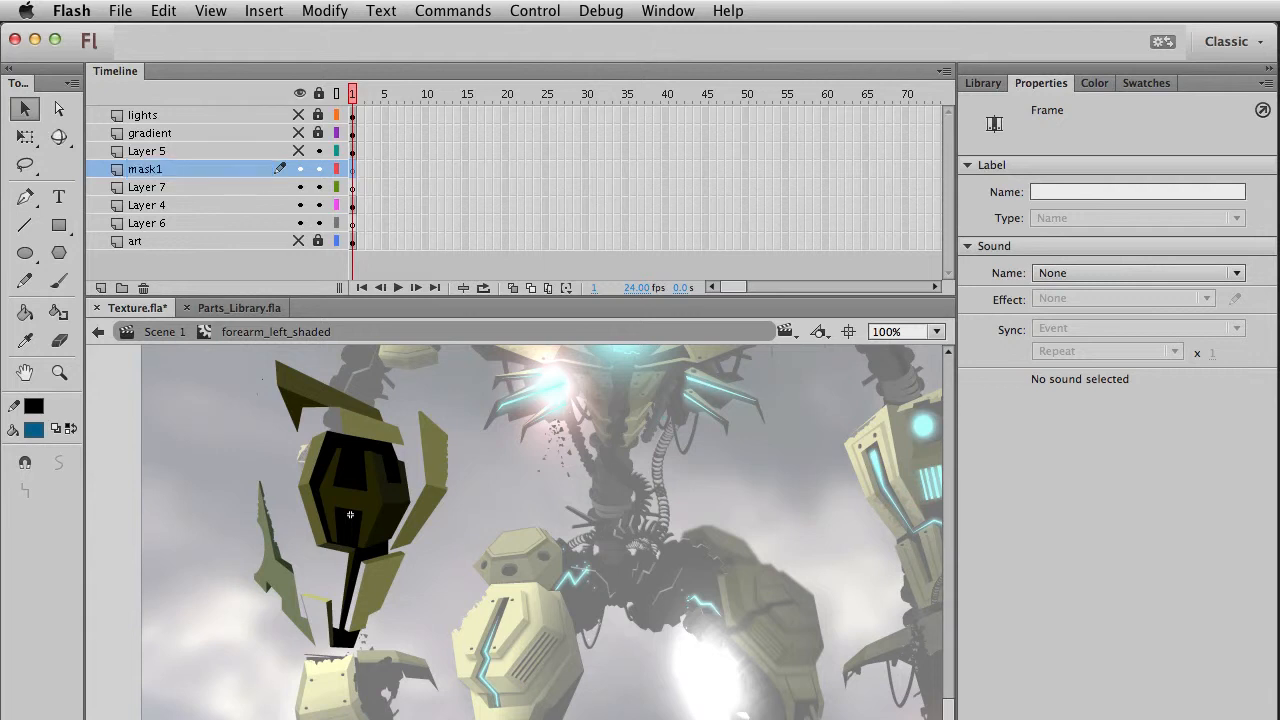
Paste the cut armour fills in place on the mask1 layer and recolour them bright cyan.
click(250, 165)
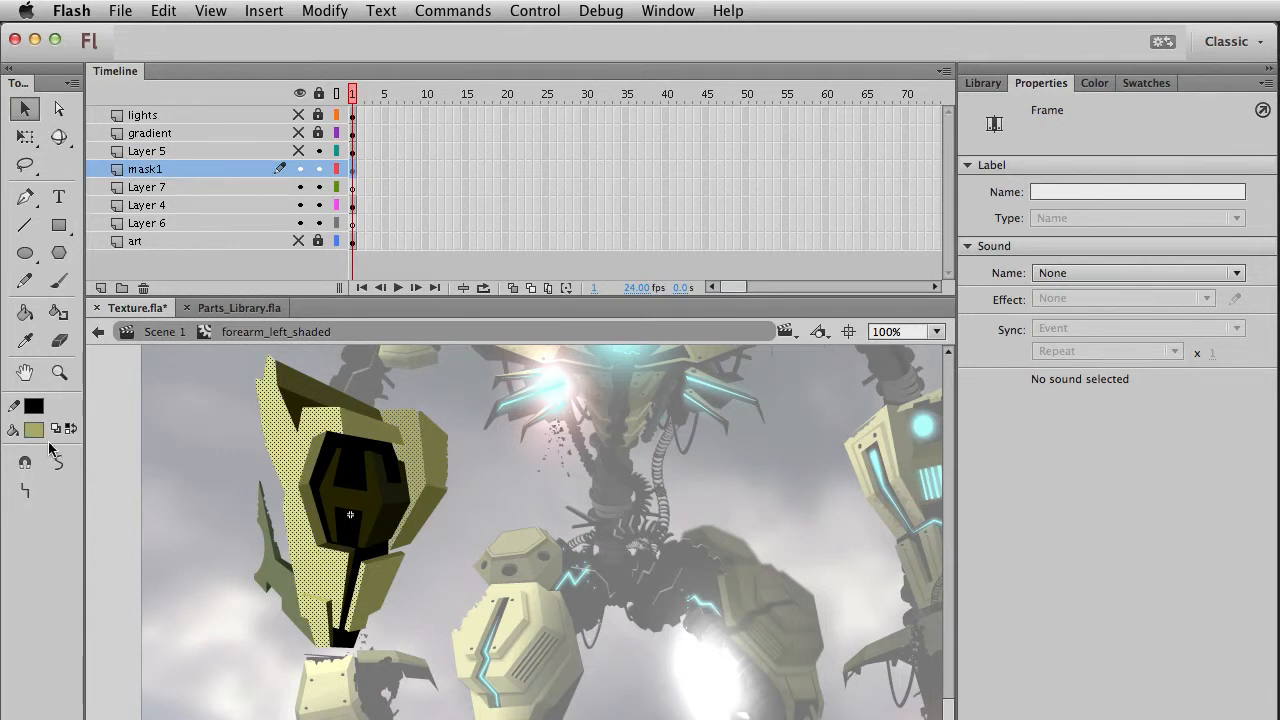
click(36, 432)
click(247, 544)
click(524, 545)
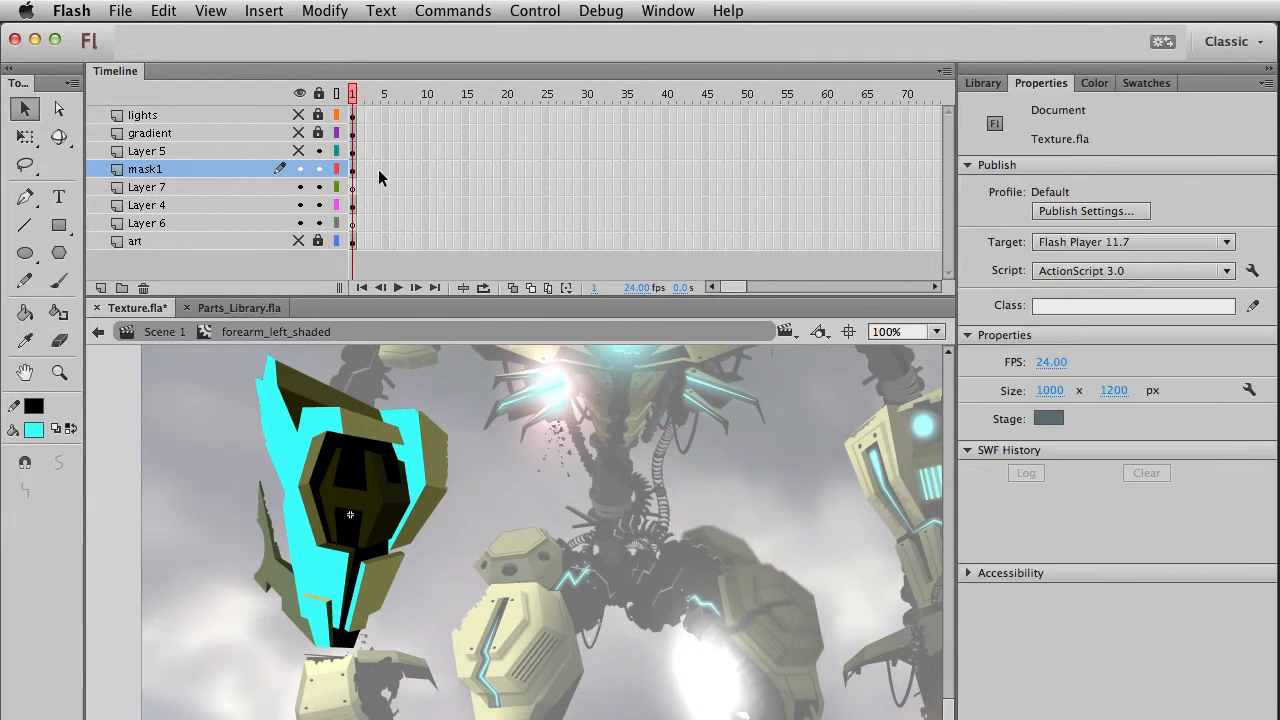
Hide mask1 and reduce Layer 4 to the forearm's olive side faces, cutting them, removing the remaining artwork and pasting them back in place.
click(300, 169)
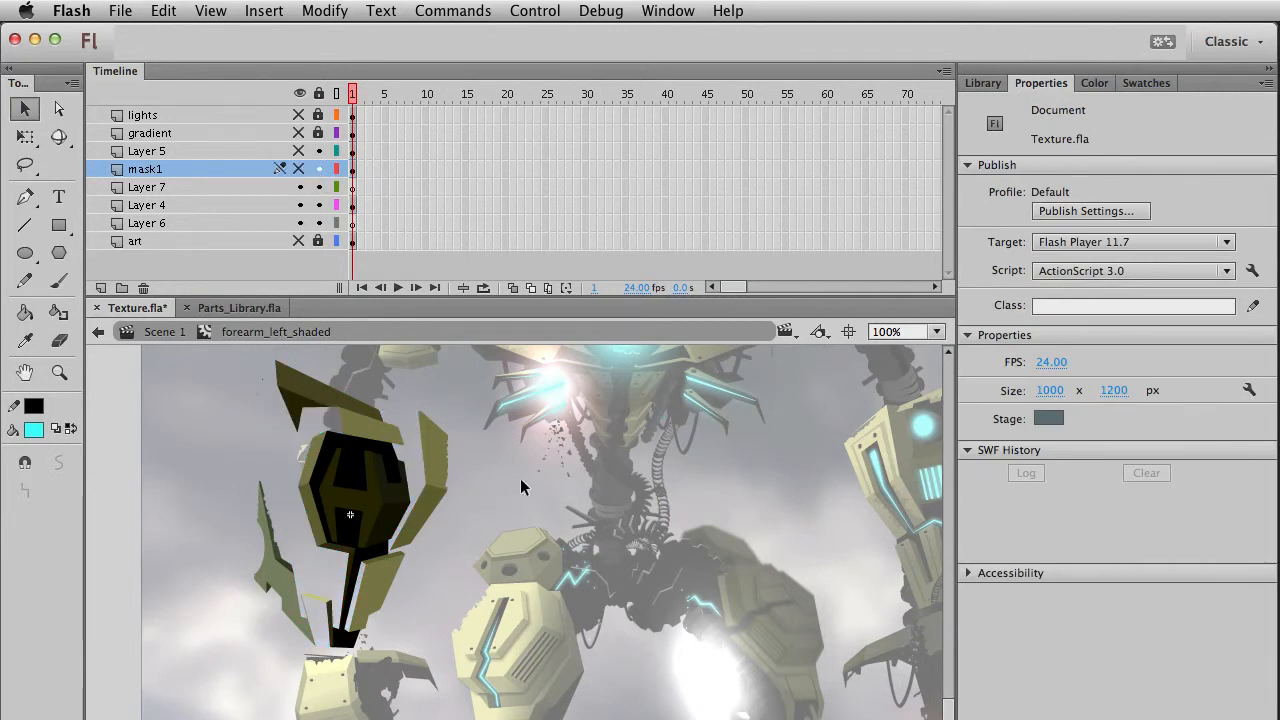
click(393, 578)
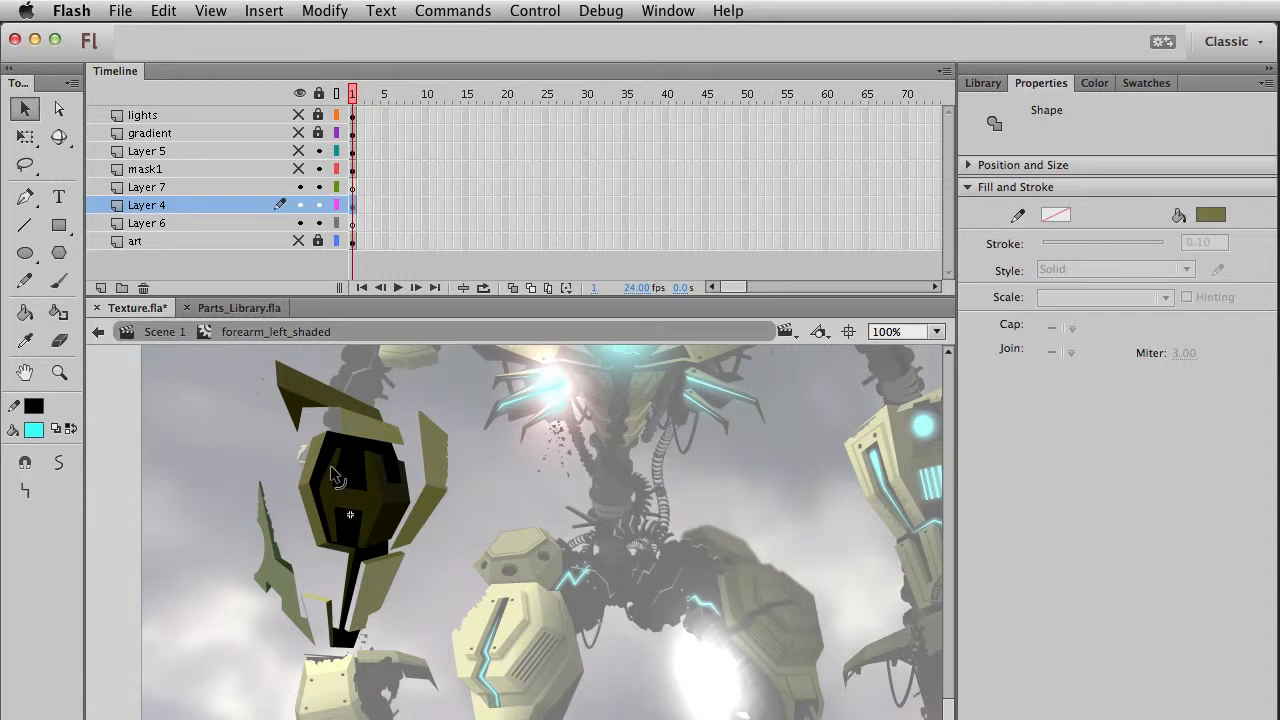
shift+click(316, 500)
click(429, 608)
key(super+z)
key(super+x)
click(352, 206)
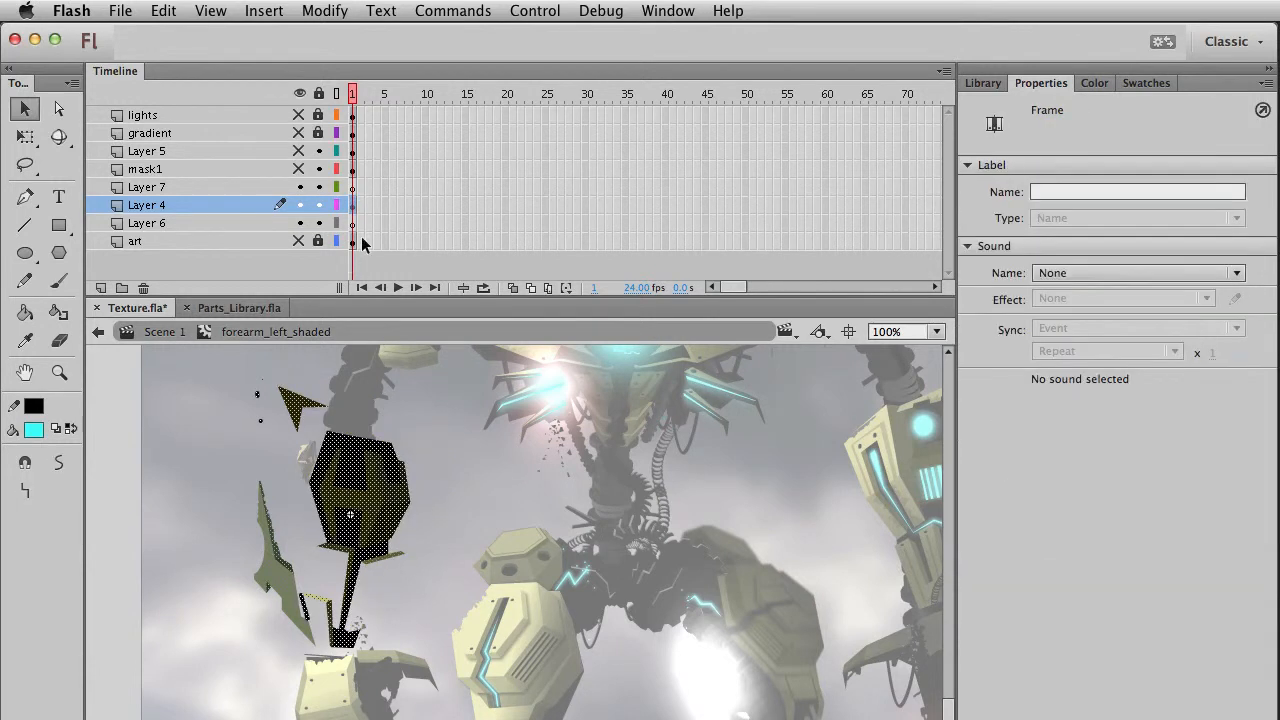
key(super+x)
key(super+shift+v)
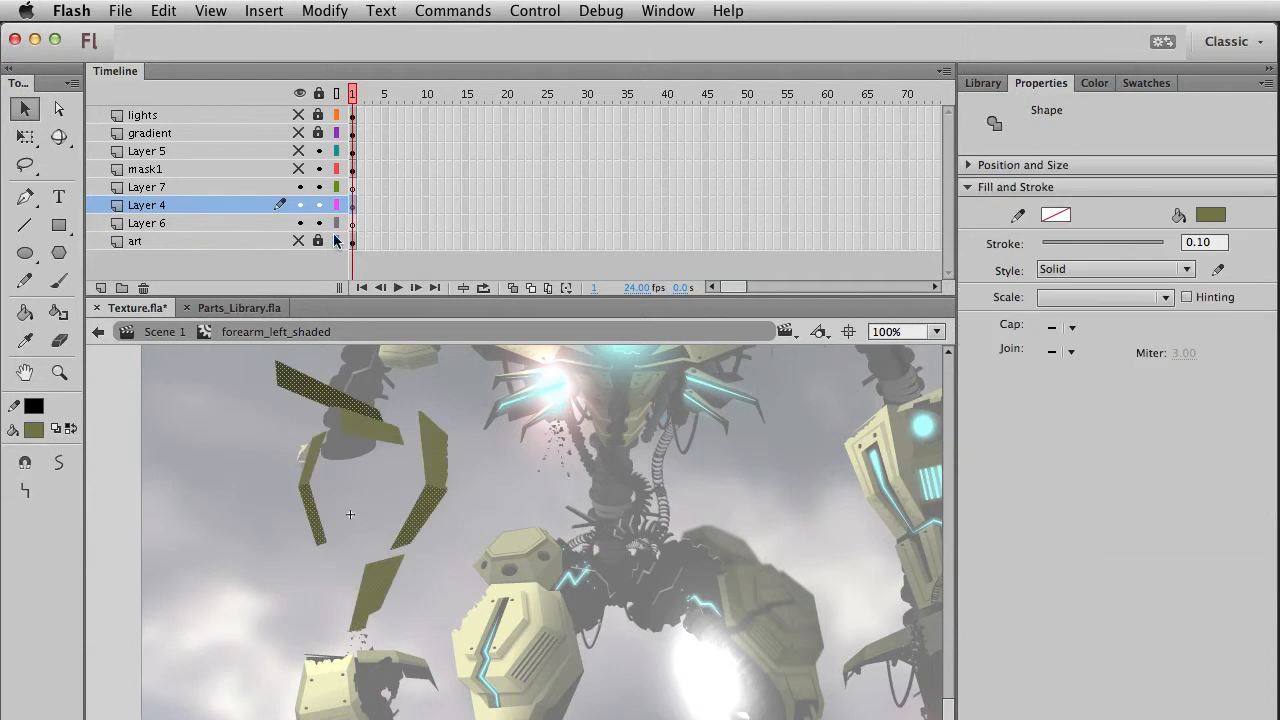
Turn Layer 4 into a mask over Layer 6 and unlock both layers for editing.
right_click(153, 211)
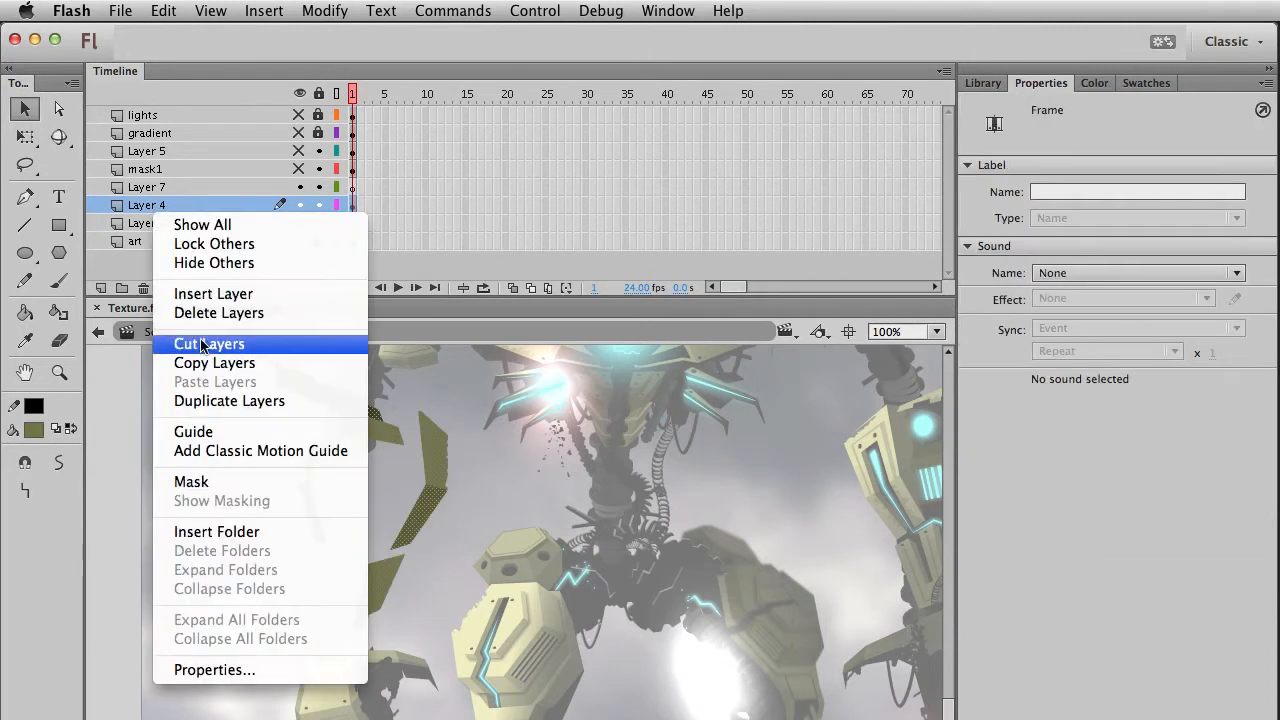
click(207, 482)
click(317, 204)
click(318, 223)
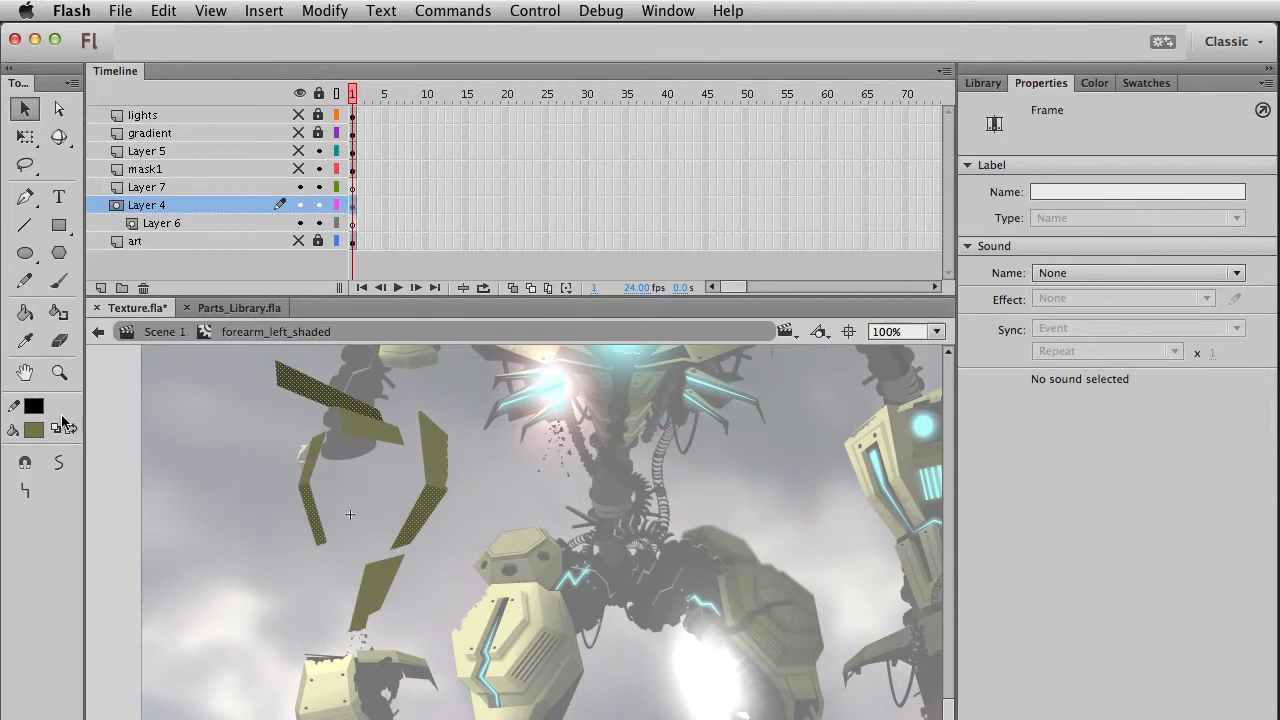
Recolour the side faces on Layer 4 pinkish red and show the mask1 layer again.
click(34, 429)
click(284, 586)
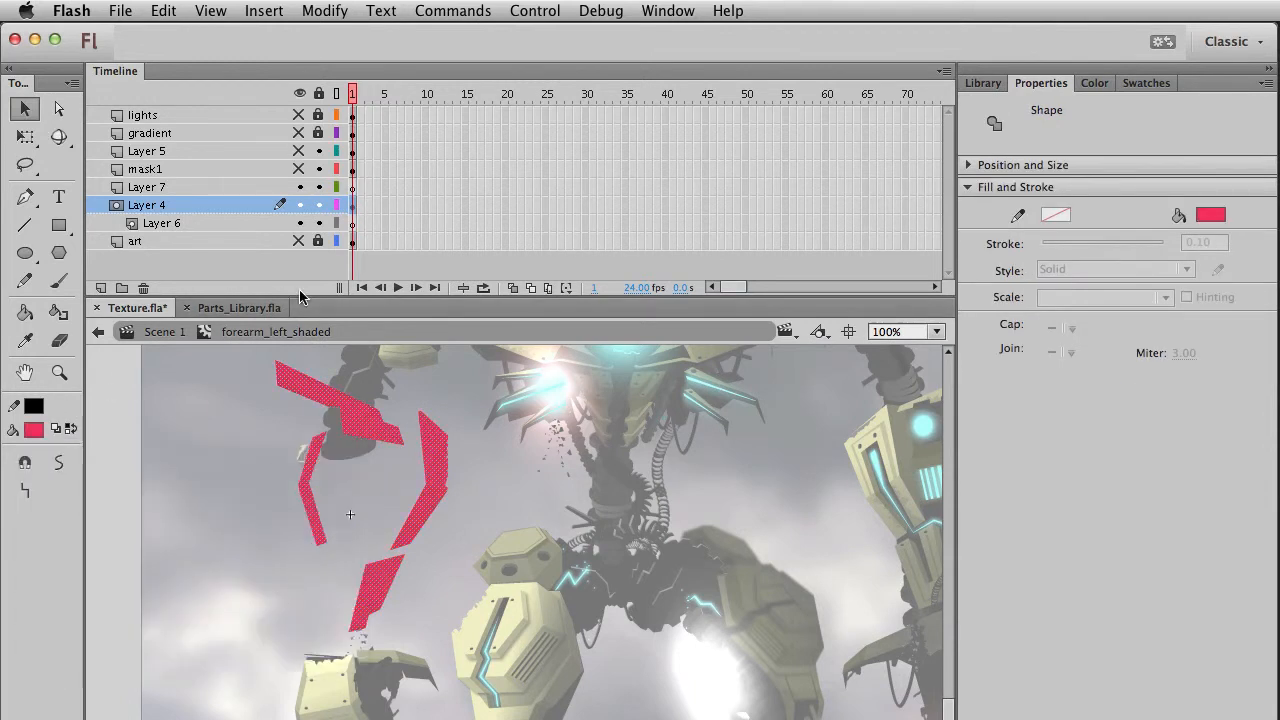
click(301, 169)
click(538, 543)
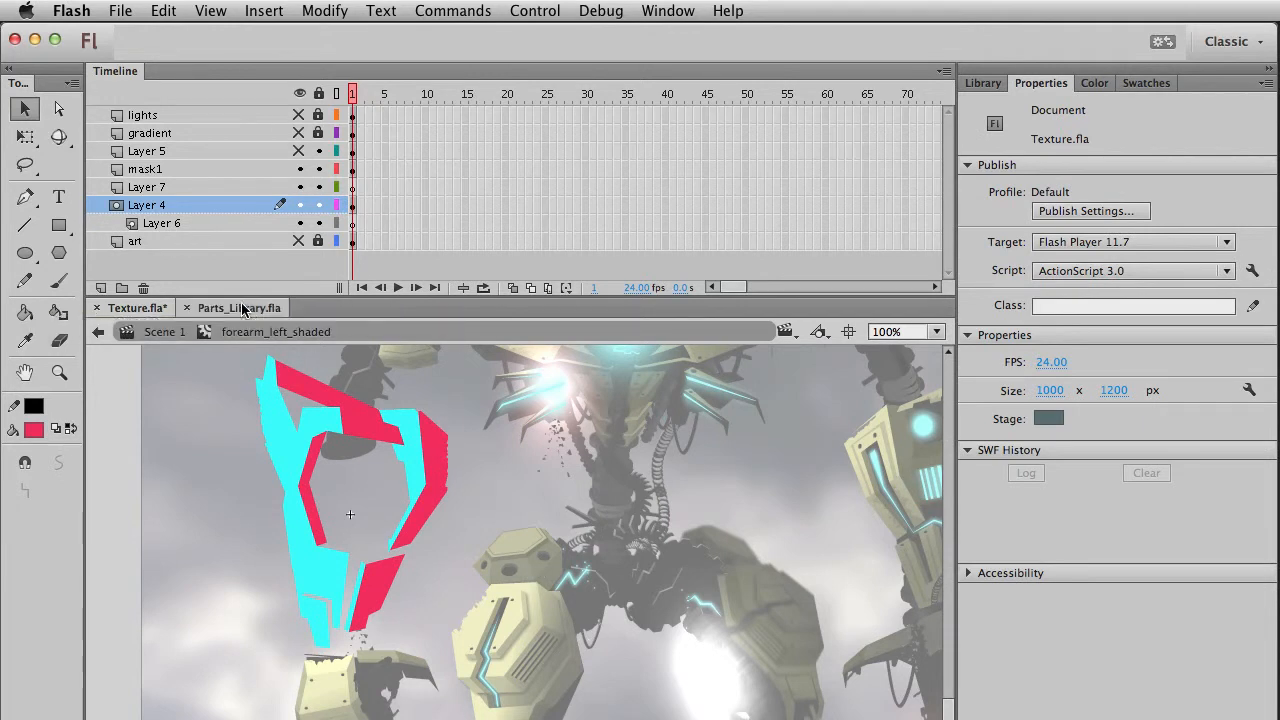
Copy the rock texture clip named text from Parts_Library.fla and return to Texture.fla.
click(263, 308)
drag(460, 350, 460, 348)
click(575, 575)
drag(590, 648, 554, 378)
drag(522, 625, 506, 414)
click(413, 645)
click(131, 312)
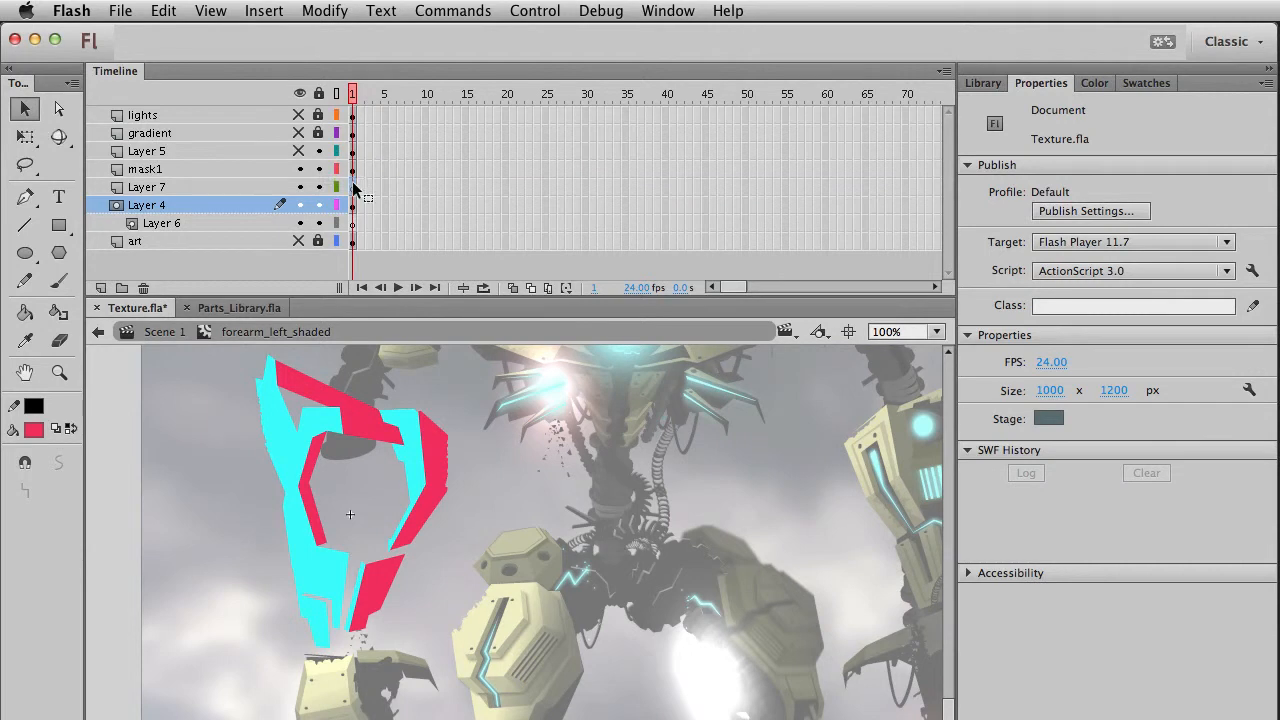
Paste the rock texture onto Layer 6, move it over the forearm and transform it to cover the whole mask area.
click(354, 187)
click(353, 205)
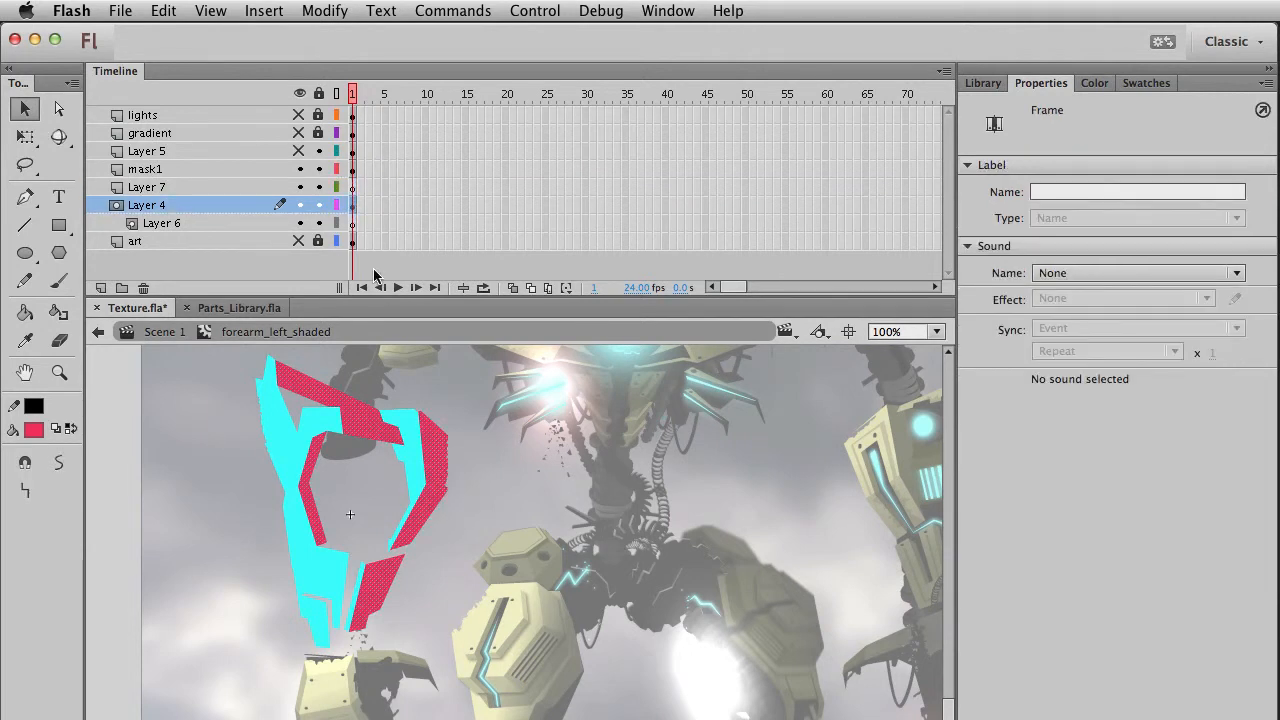
click(354, 223)
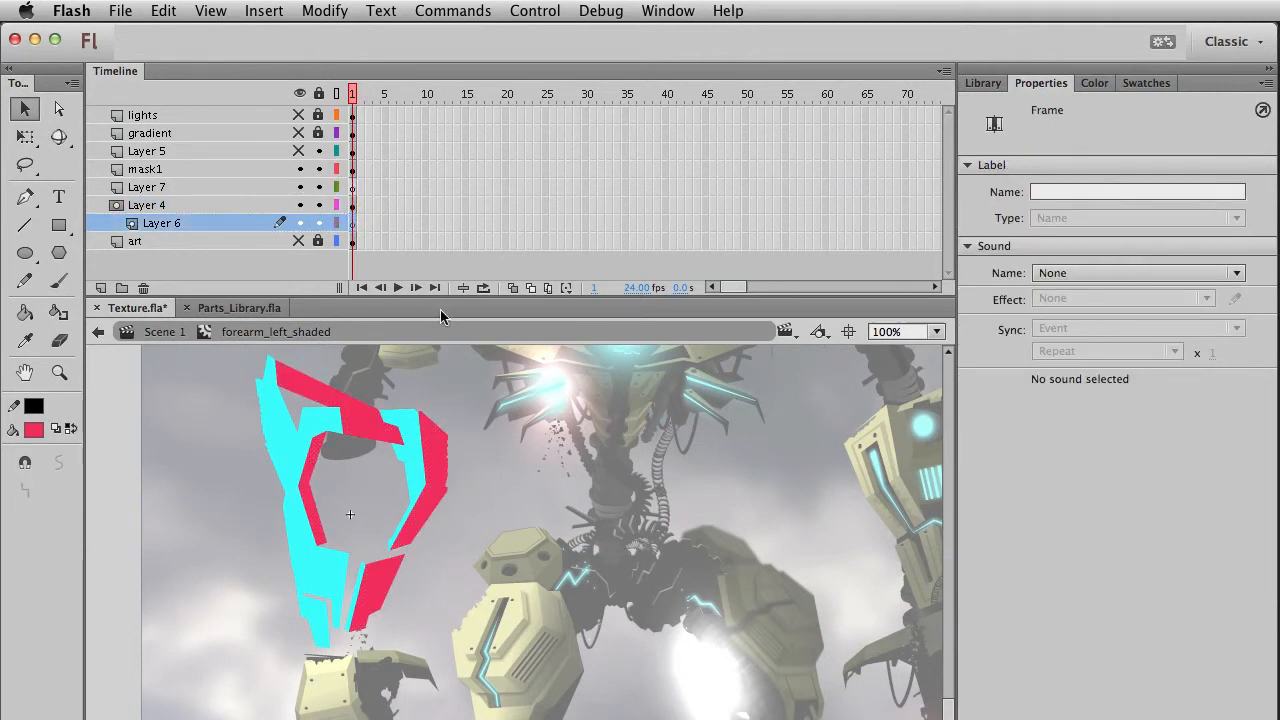
drag(392, 683, 226, 430)
key(q)
drag(354, 432, 354, 366)
drag(480, 513, 419, 515)
key(v)
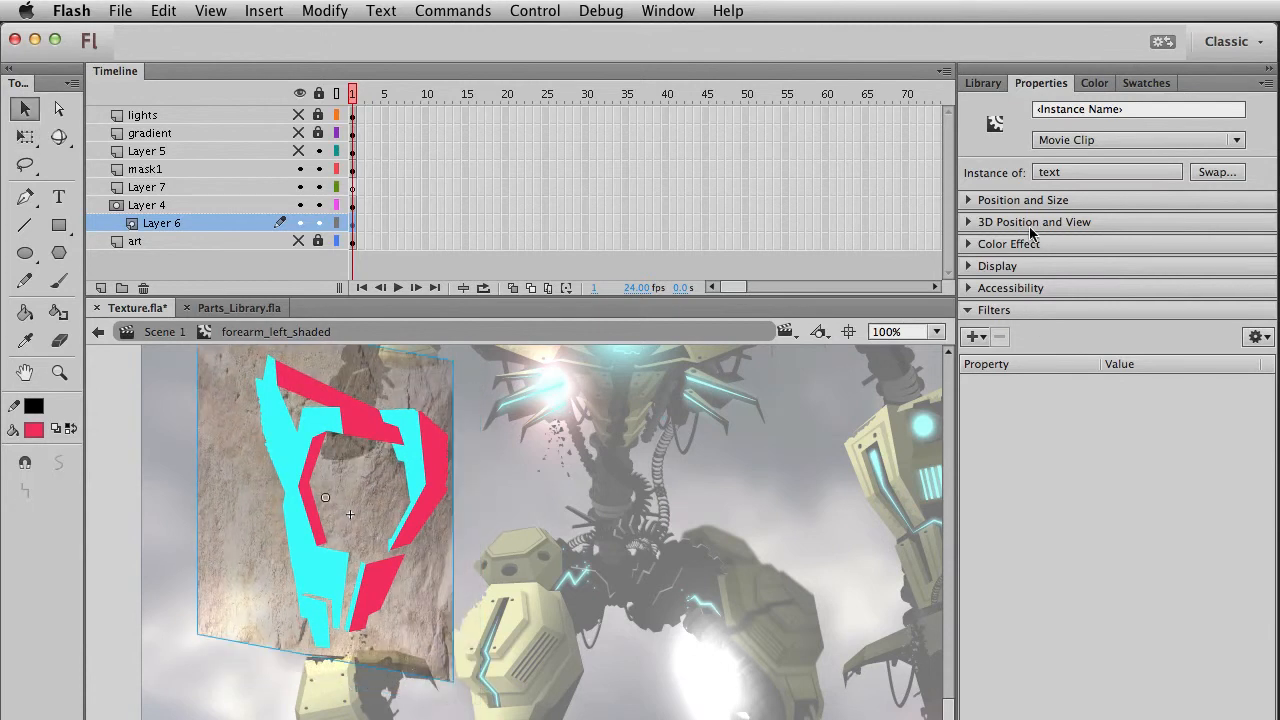
Set the rock texture's alpha to 80% and show and lock all of the forearm's layers.
click(967, 244)
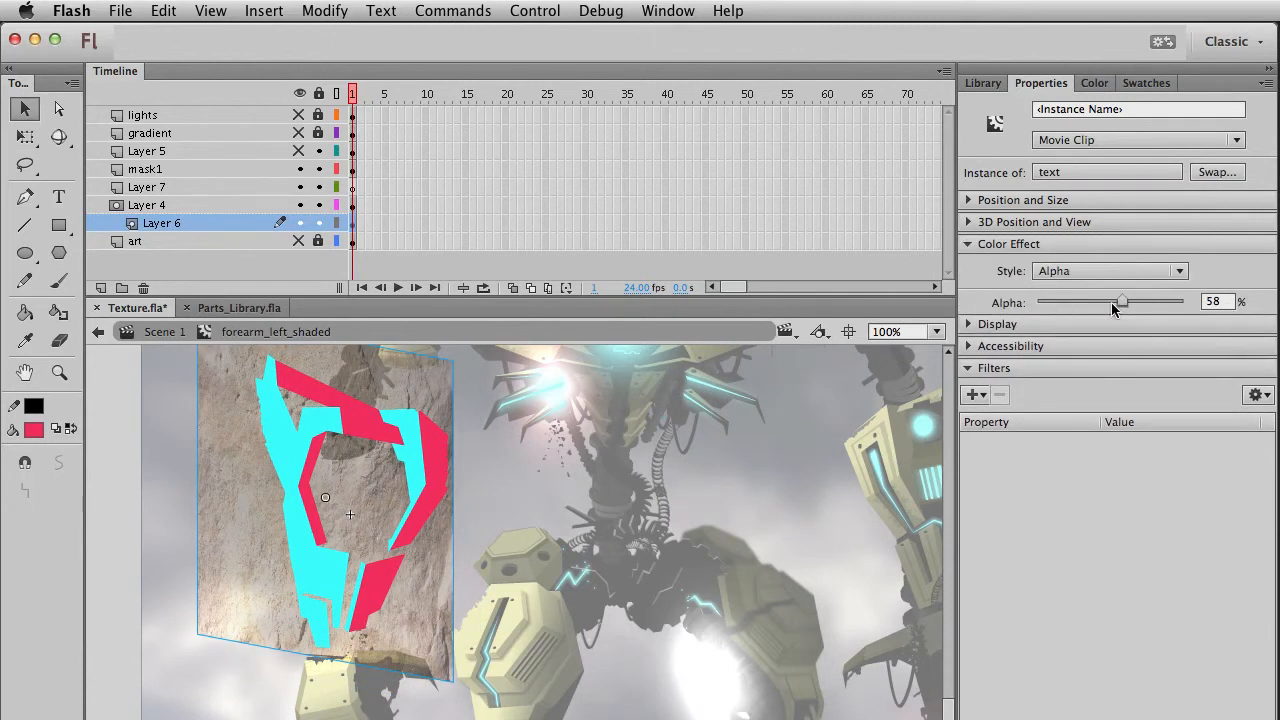
drag(1126, 302, 1155, 302)
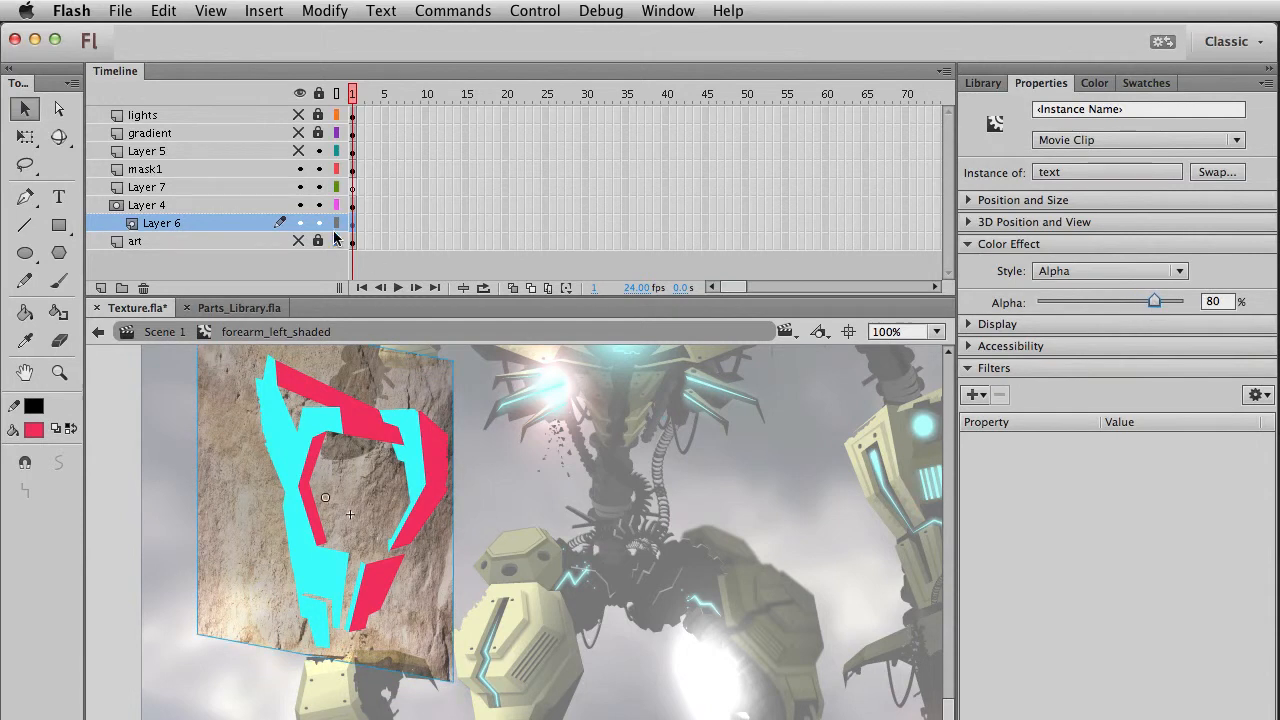
mouse_move(321, 223)
mouse_down()
mouse_move(319, 130)
mouse_move(301, 241)
mouse_up()
click(573, 500)
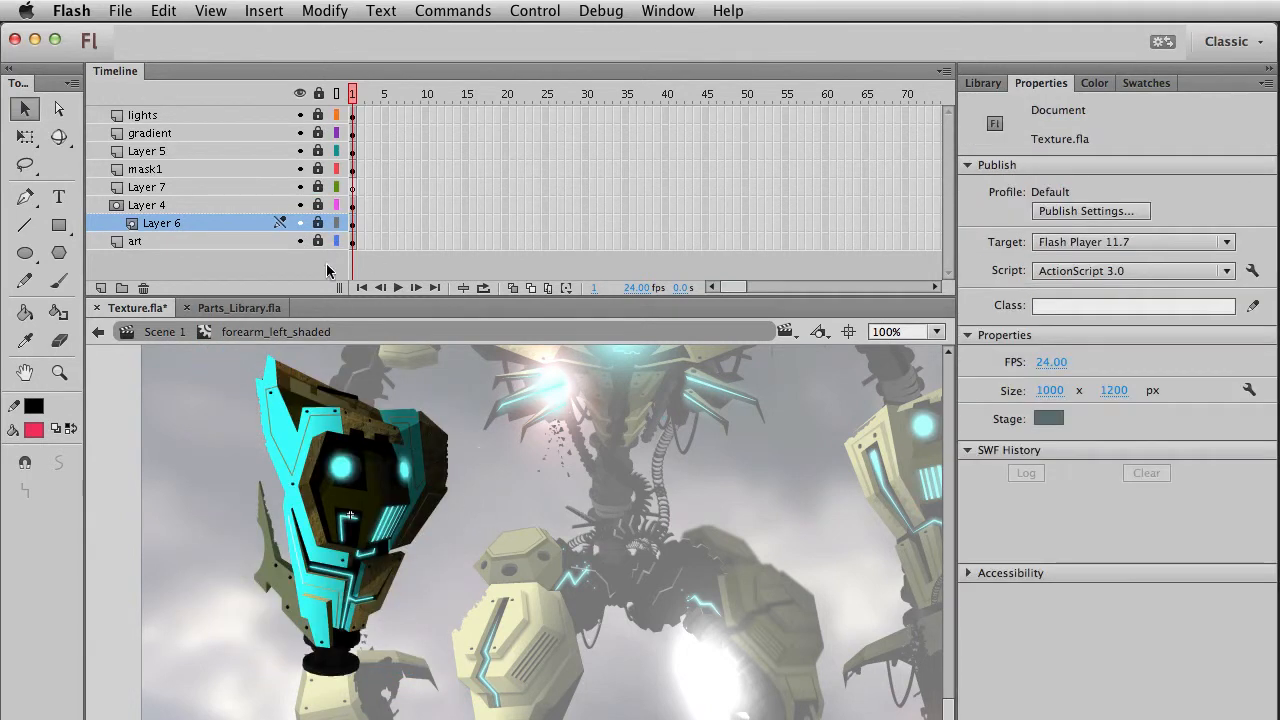
Turn the mask1 layer into a mask over Layer 7.
click(186, 168)
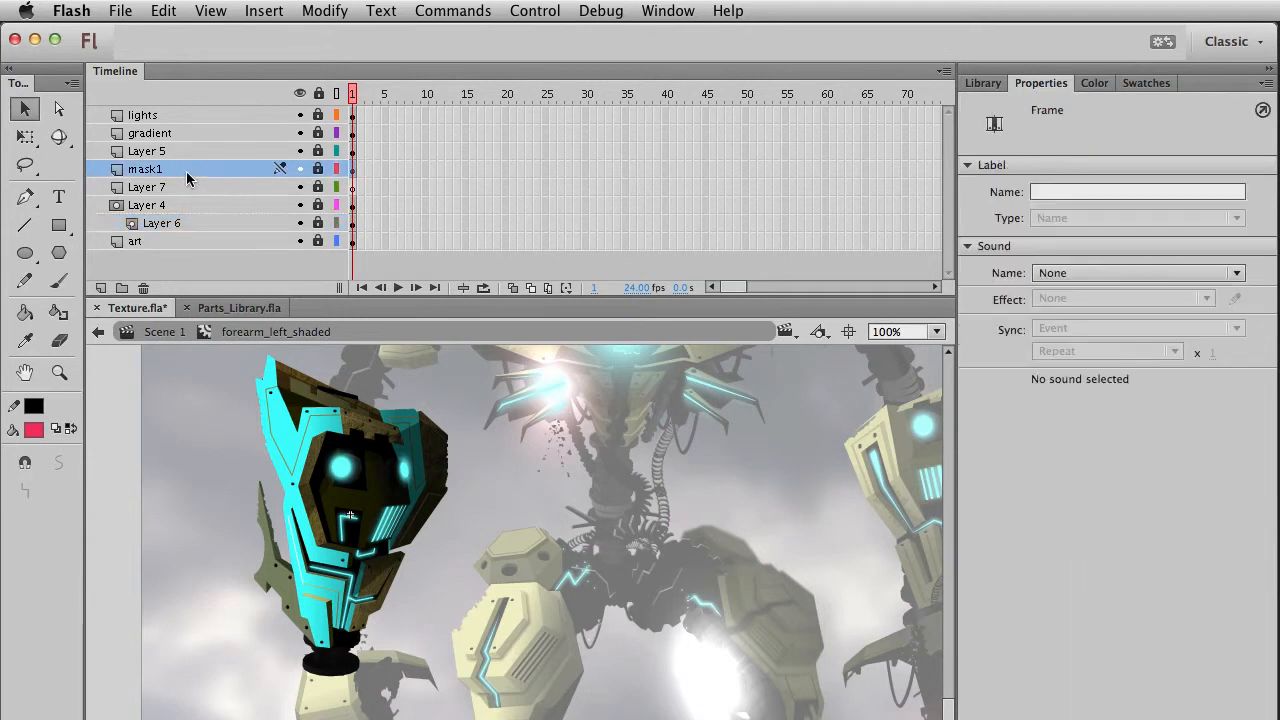
right_click(152, 175)
click(190, 446)
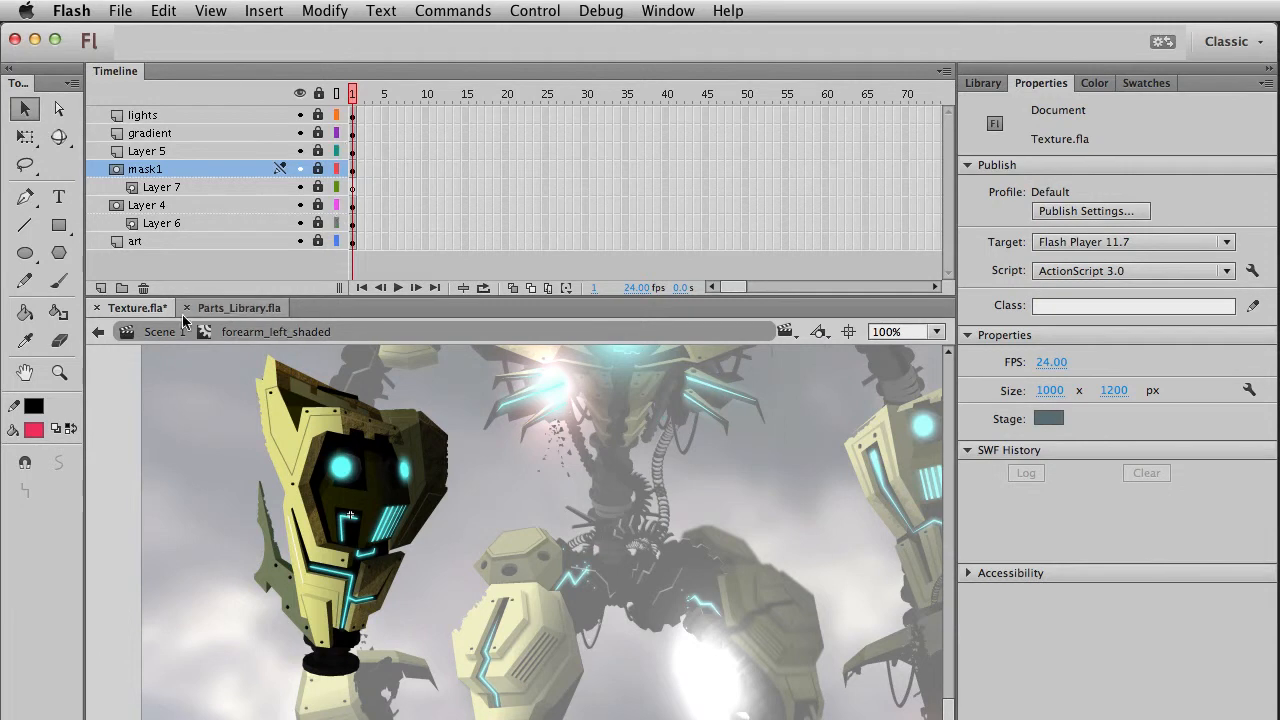
Find the rock_textures_repeating clip in Parts_Library.fla, copy it and return to Texture.fla.
click(226, 310)
drag(528, 510, 460, 718)
key(super+z)
key(space)
drag(237, 415, 95, 719)
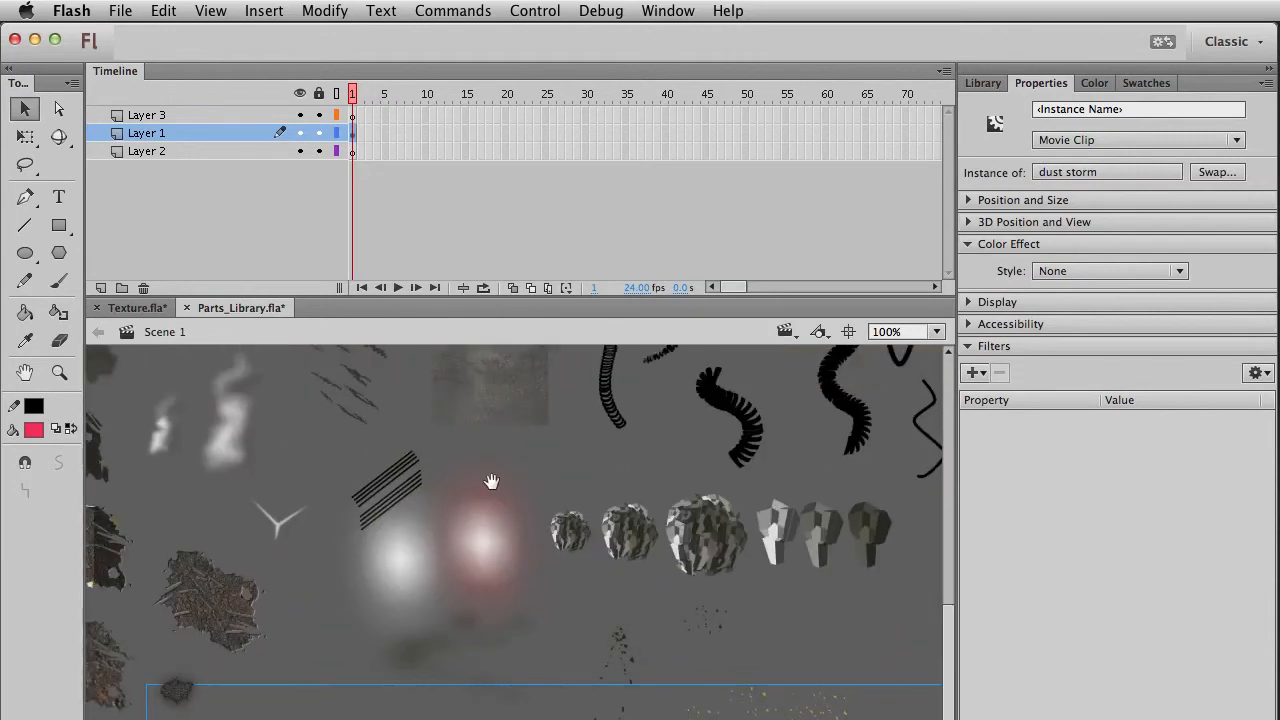
drag(491, 483, 477, 685)
click(502, 515)
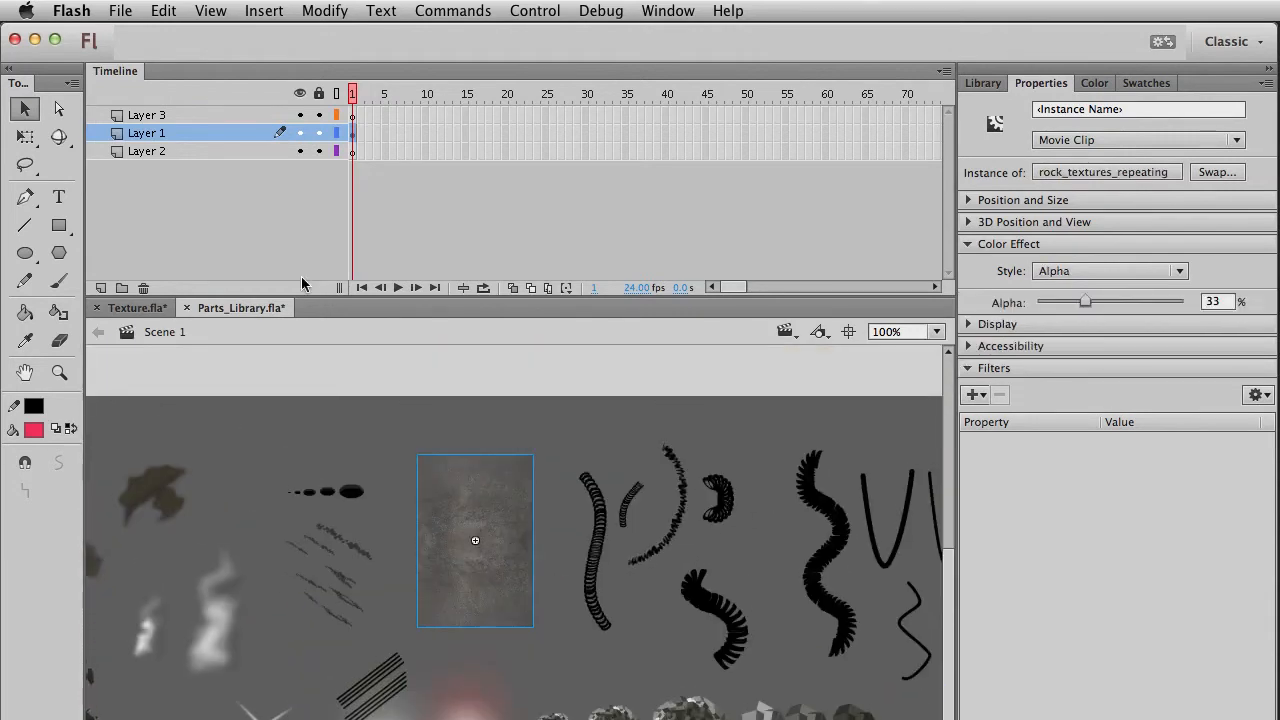
click(140, 311)
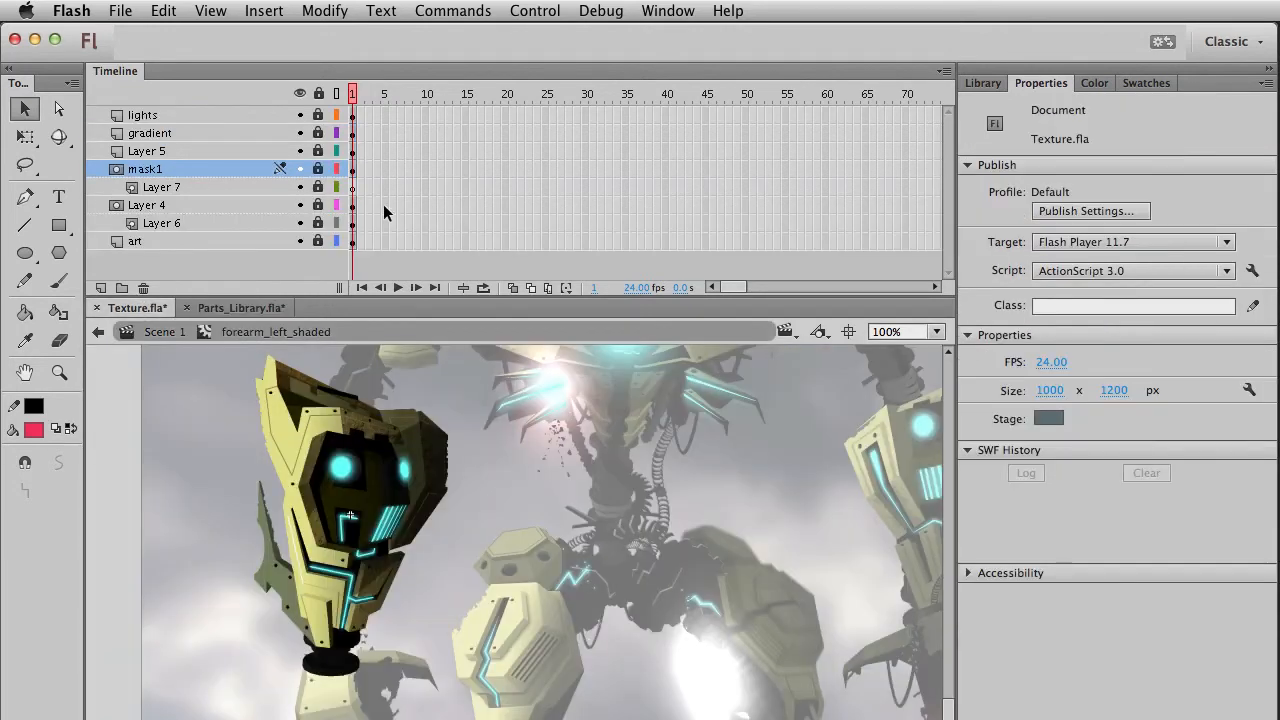
Unlock Layer 7, paste the rock_textures_repeating clip there and position it over the forearm.
click(319, 187)
click(352, 187)
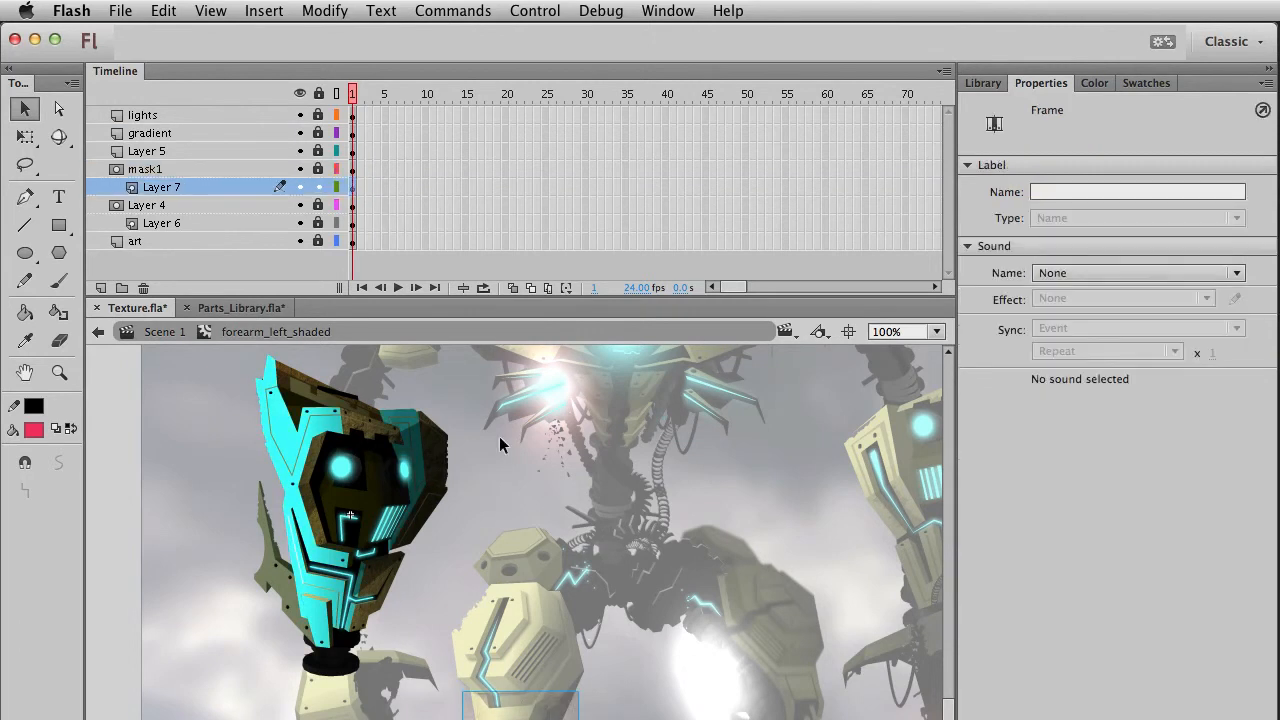
key(q)
key(v)
drag(590, 712, 383, 437)
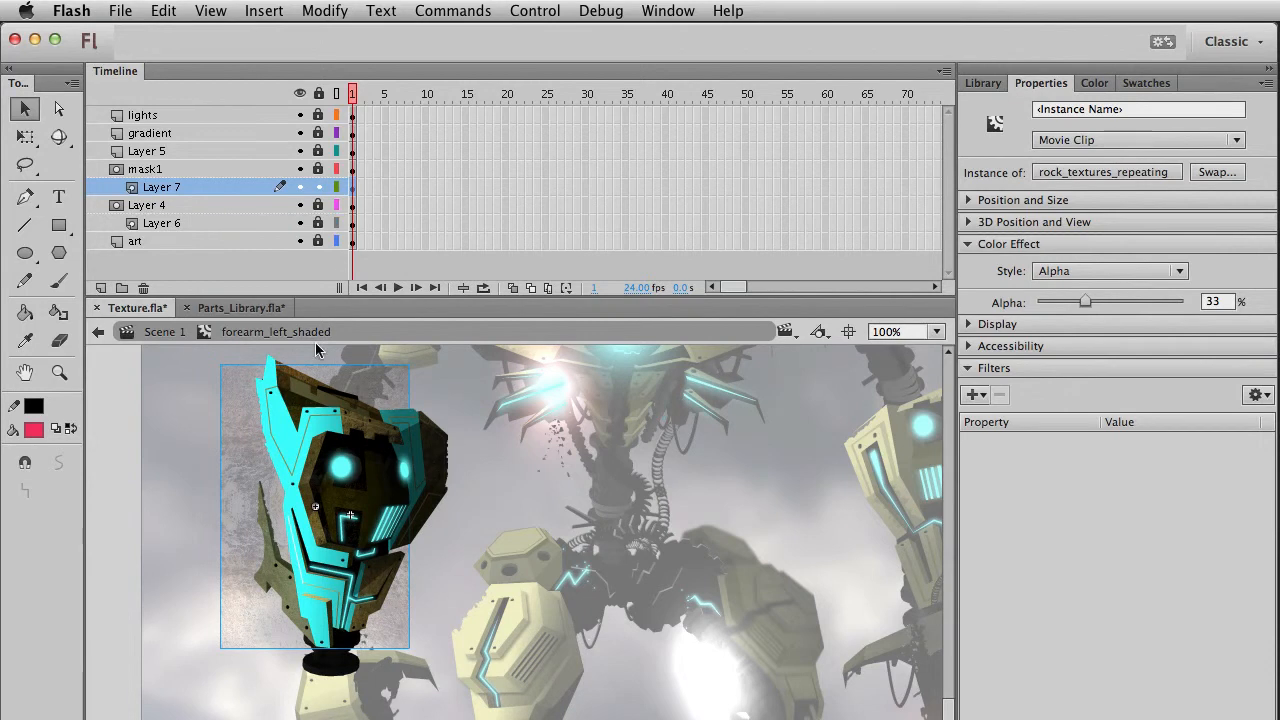
Stretch the grey rock texture in height and width to cover the front armour, and lock Layer 7.
key(q)
drag(315, 366, 298, 352)
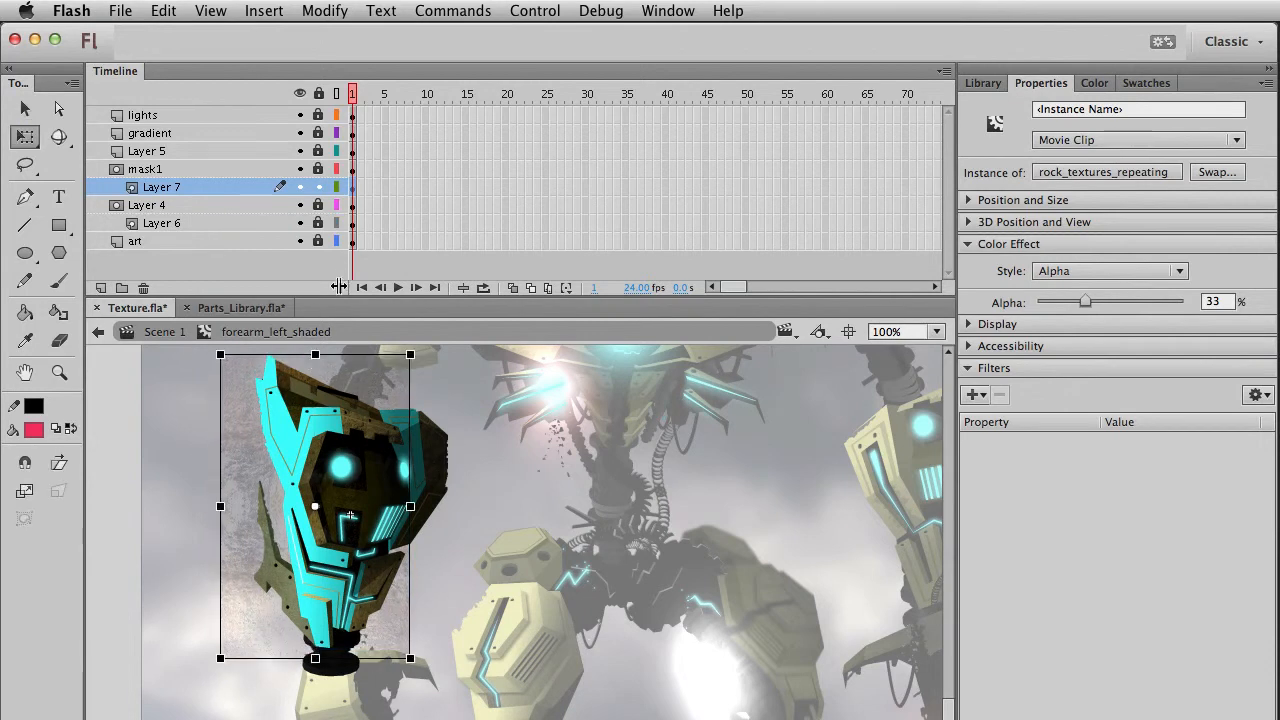
drag(410, 506, 432, 506)
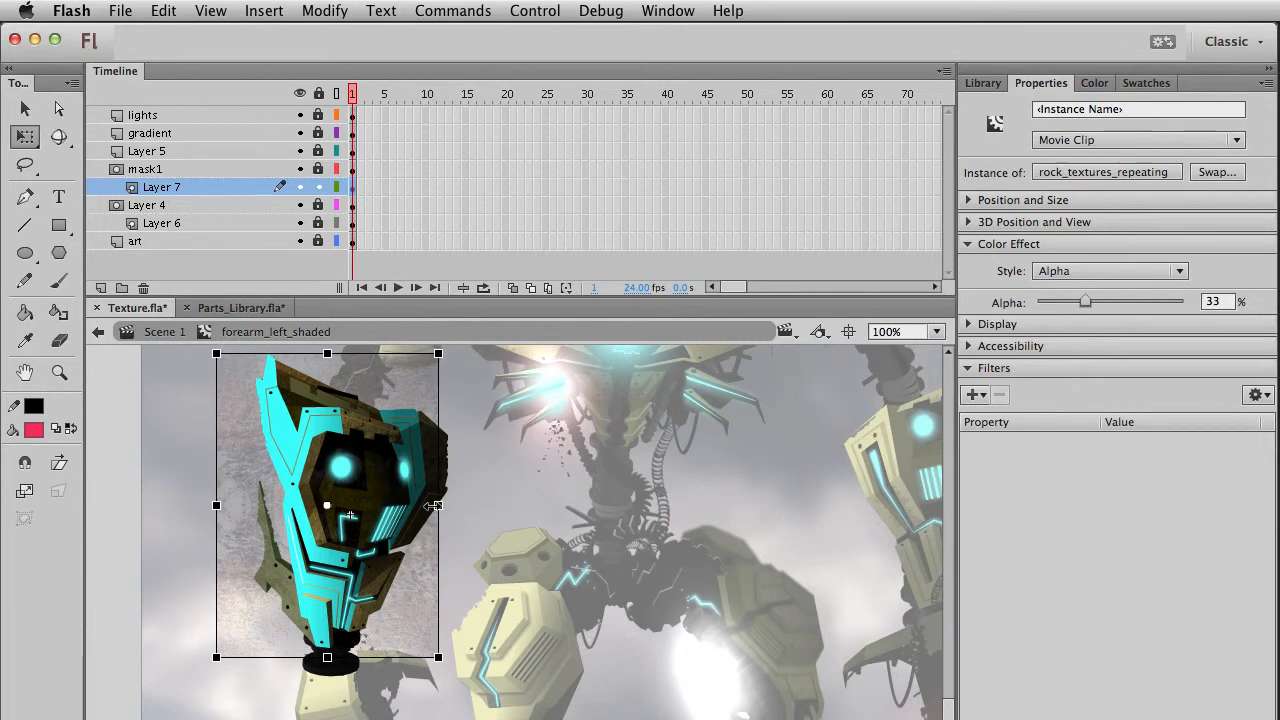
key(v)
click(318, 189)
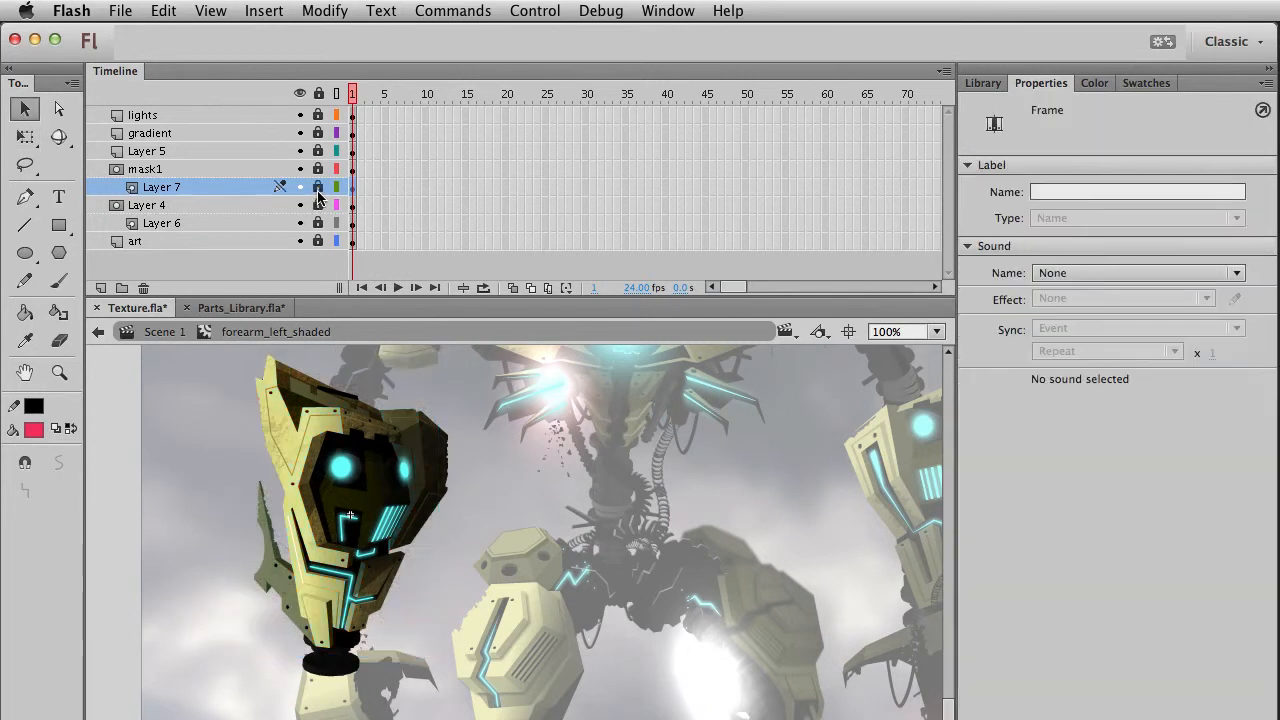
Exit the forearm symbol to Scene 1 and shrink the timeline to enlarge the stage around the textured forearm.
double_click(415, 559)
drag(378, 647, 423, 452)
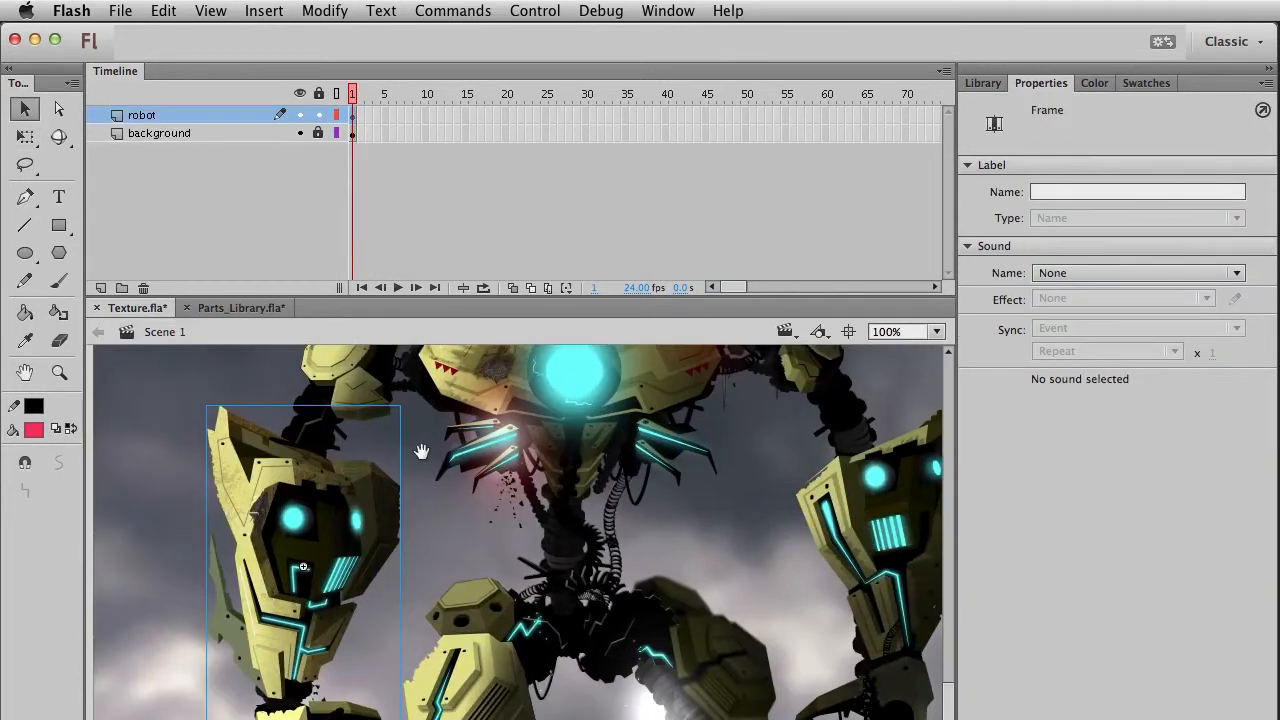
drag(462, 297, 462, 205)
drag(424, 339, 515, 358)
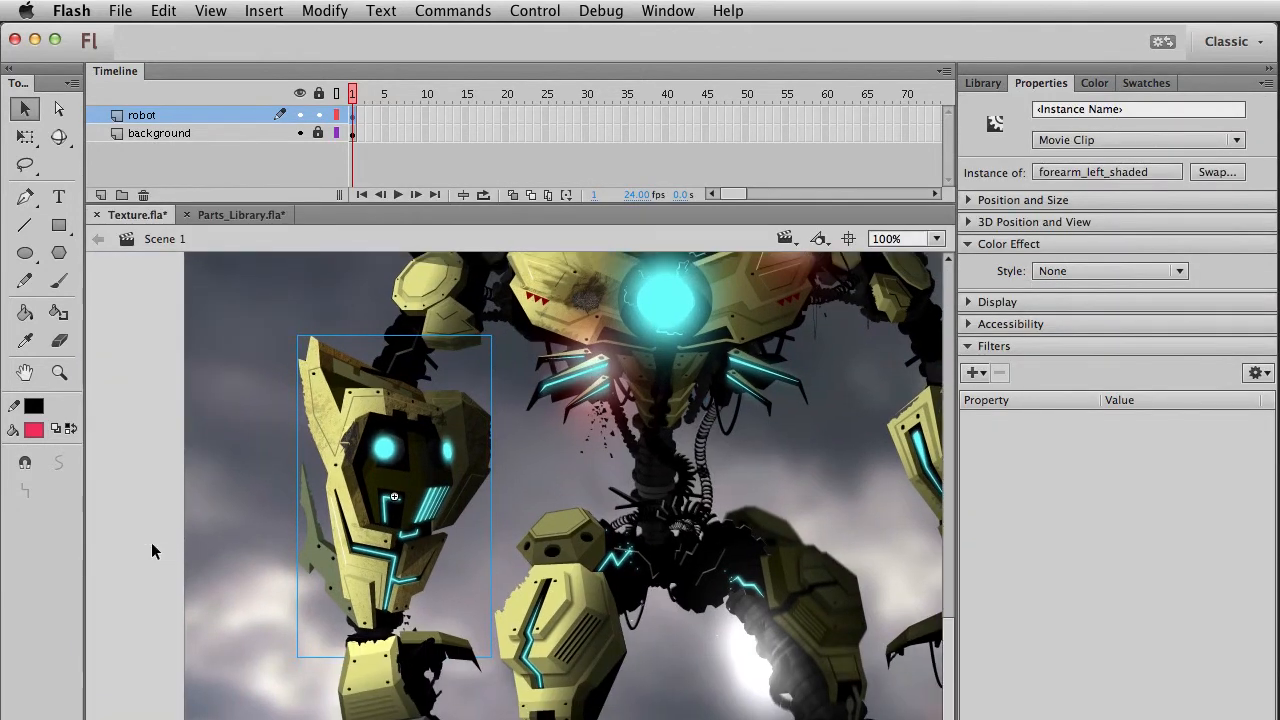
Examine the textured left forearm against the rest of the robot in Scene 1.
click(157, 545)
click(329, 444)
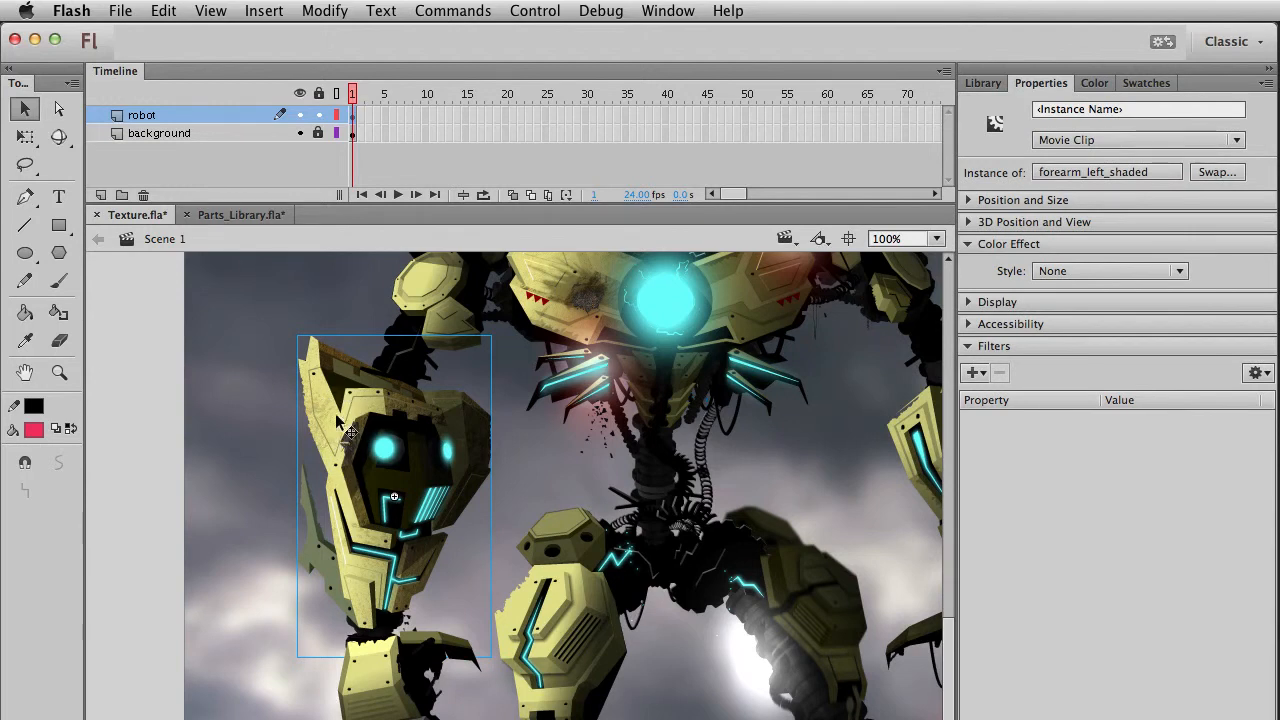
click(145, 552)
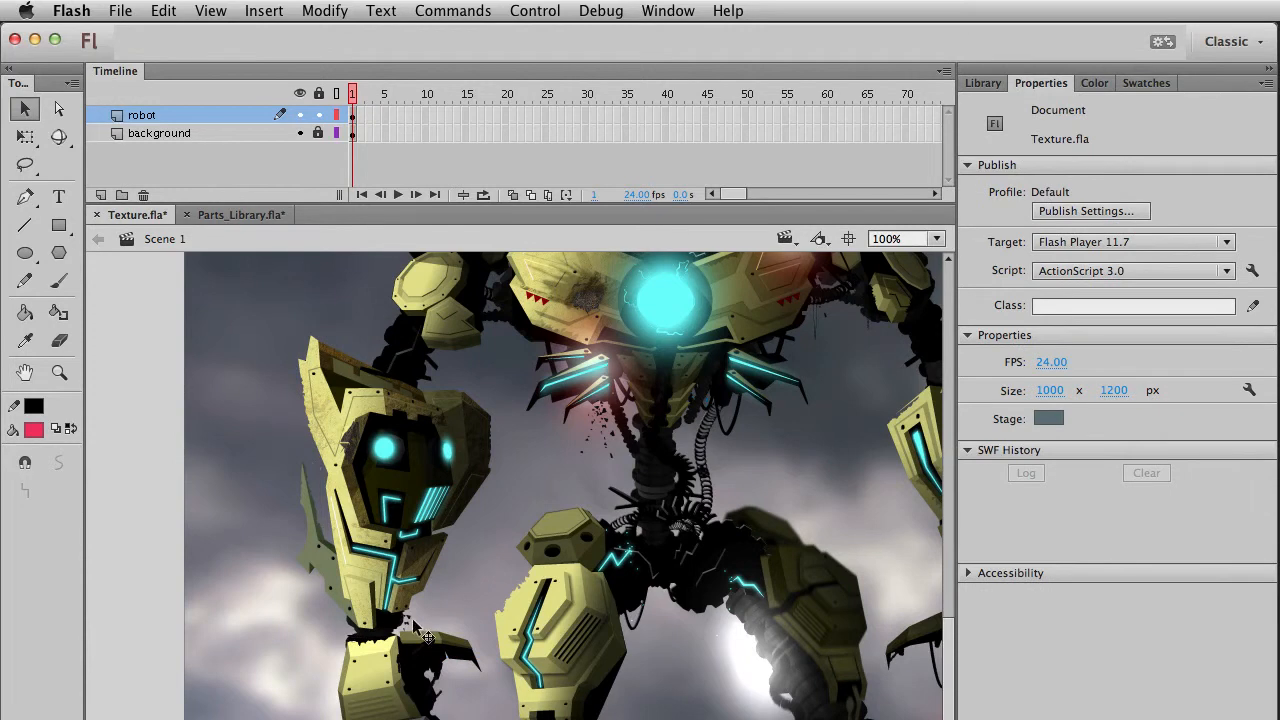
click(432, 420)
click(167, 580)
click(400, 605)
drag(257, 575, 207, 527)
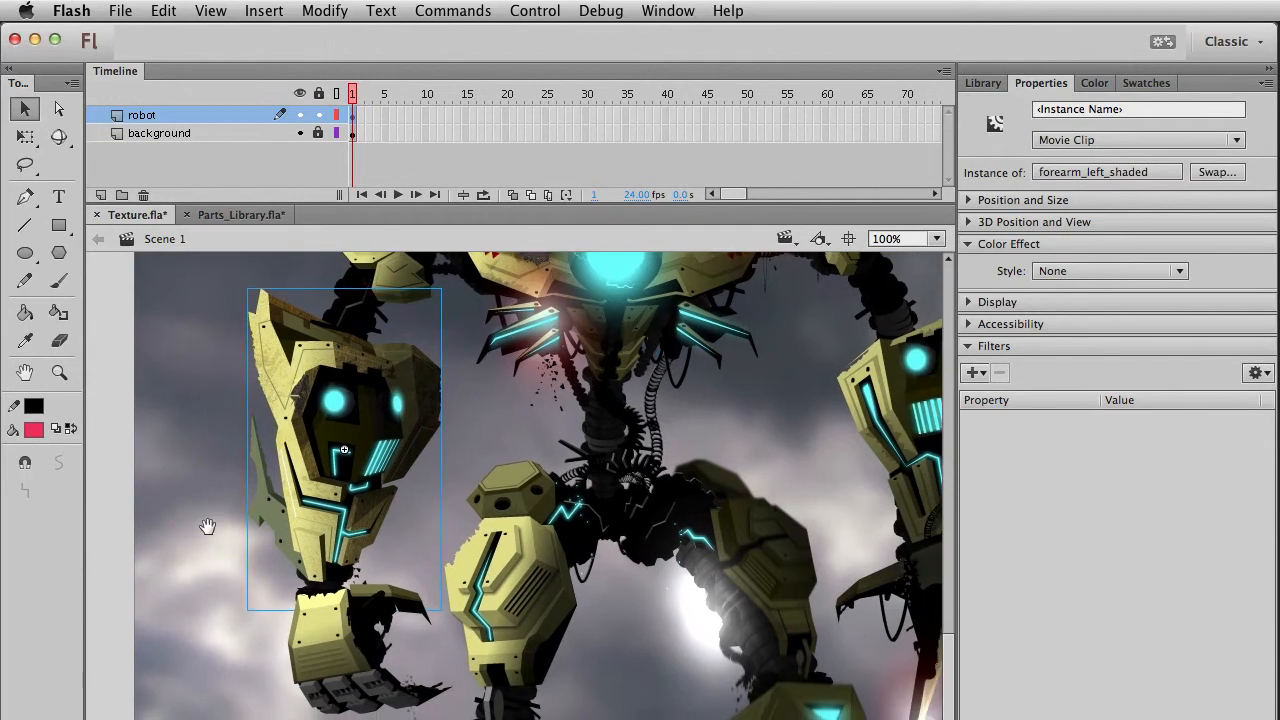
Open the left forearm symbol, unlock Layer 6 and select its brown rock texture.
double_click(352, 362)
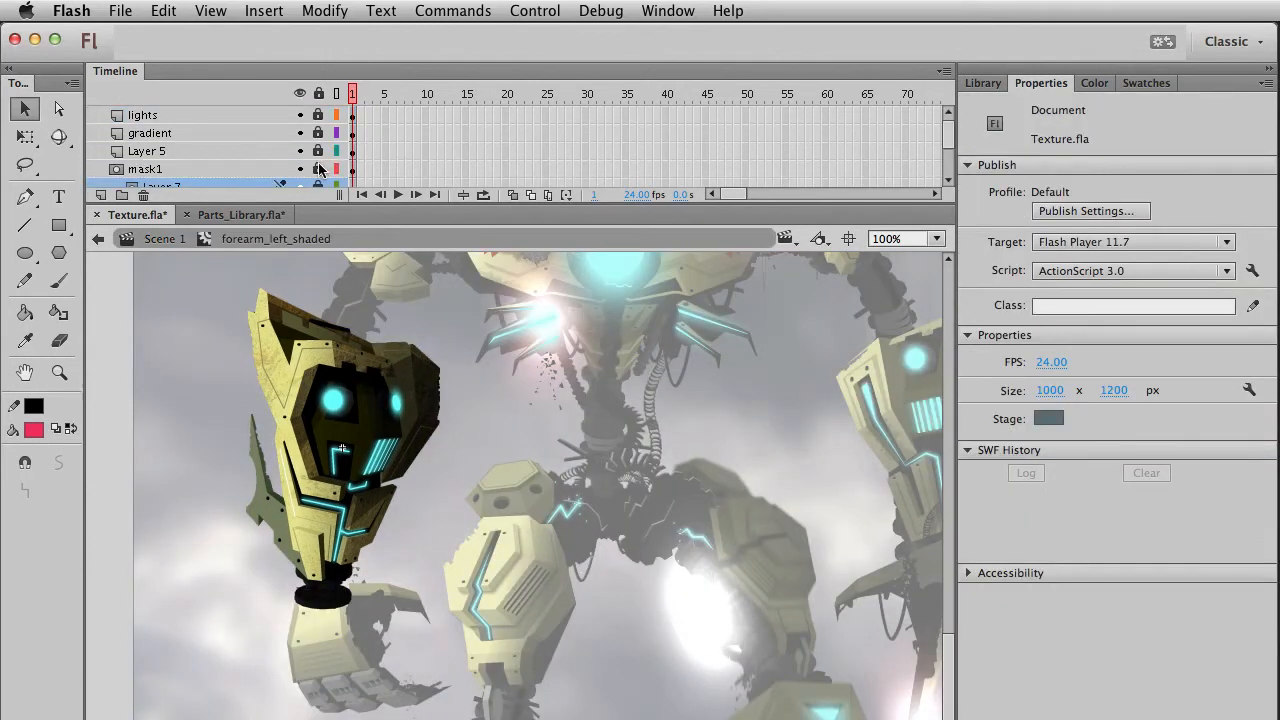
scroll(318, 172, down, 2)
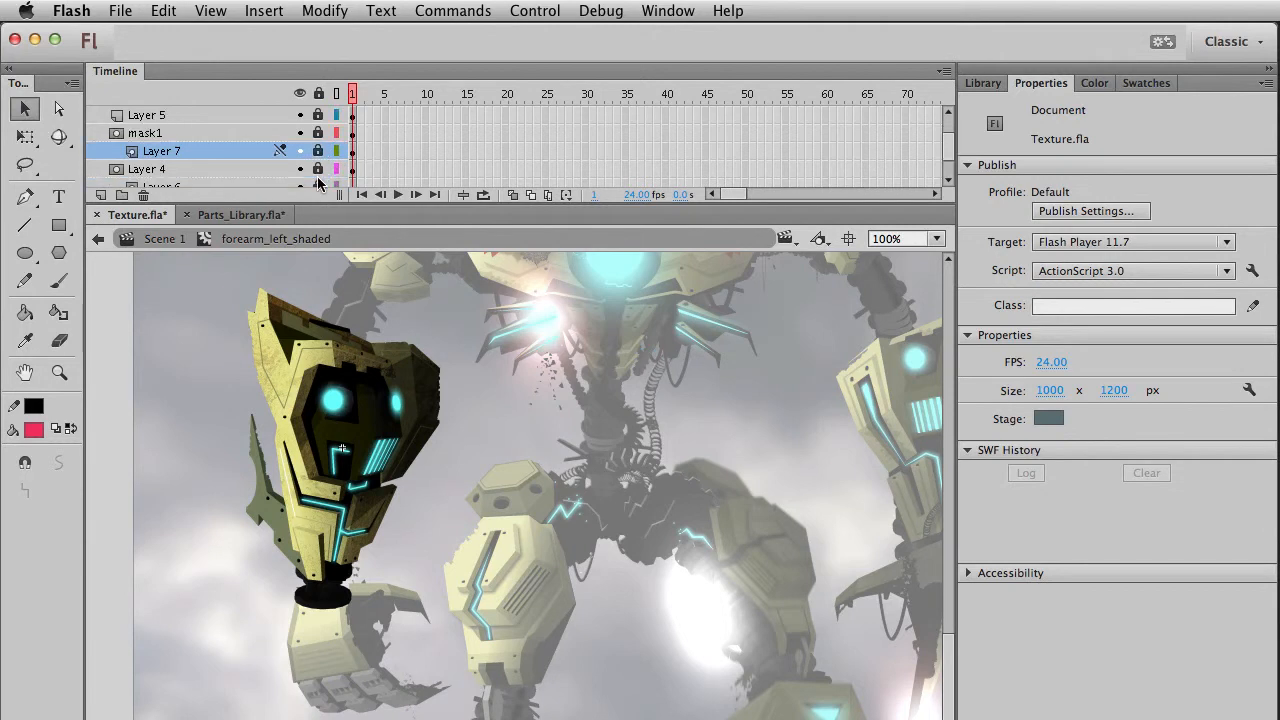
click(318, 183)
click(318, 183)
click(318, 183)
click(372, 322)
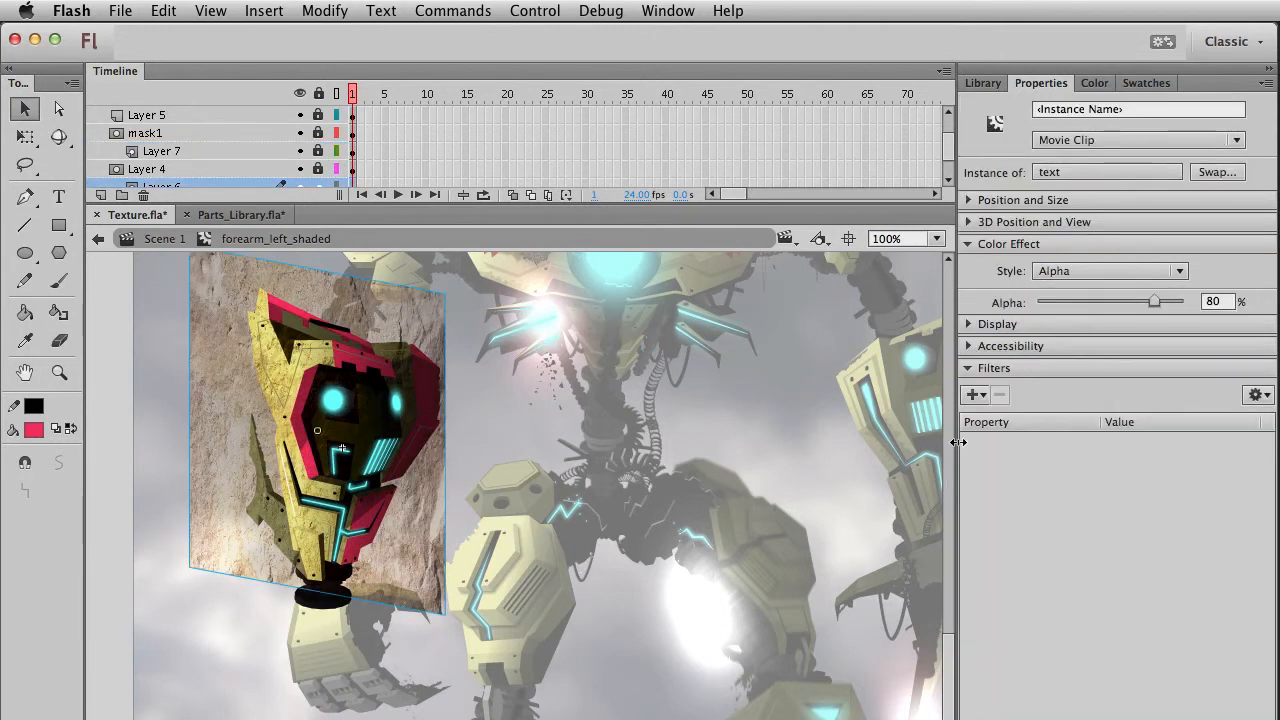
Add a High quality Blur filter with Blur Y at 0 px to the rock texture, and check it in Scene 1.
click(983, 393)
click(1010, 443)
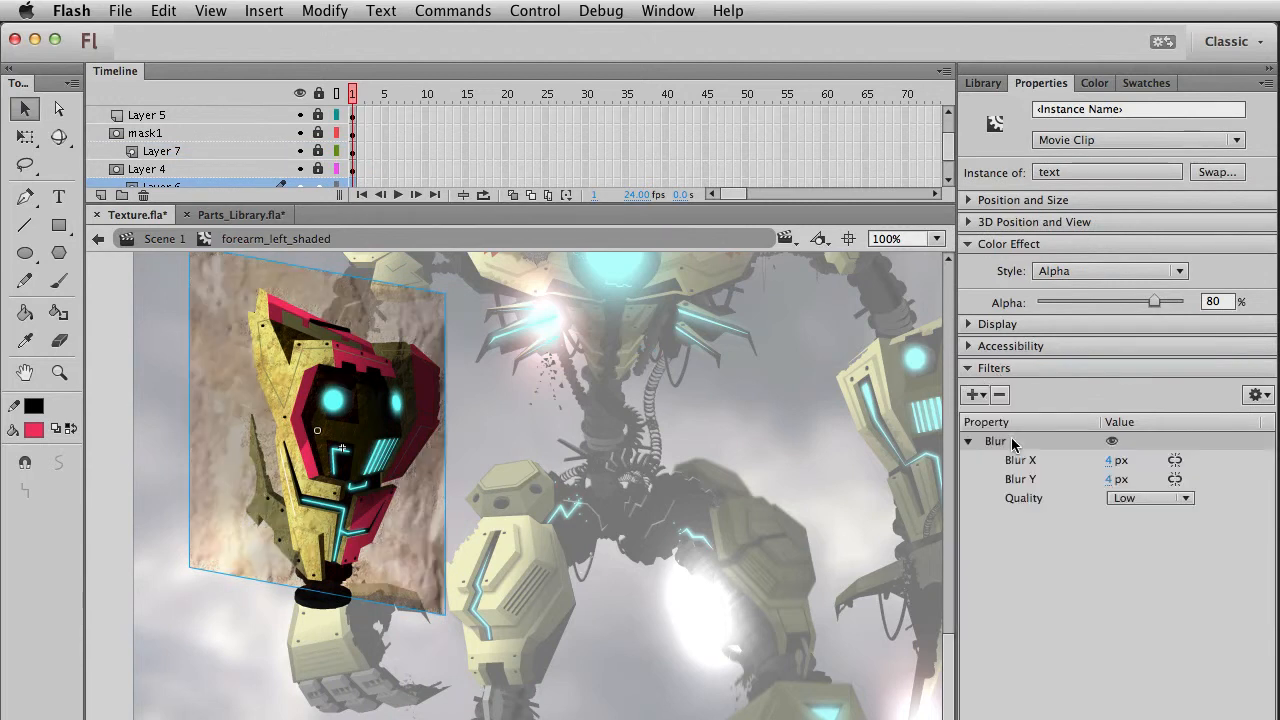
click(1125, 498)
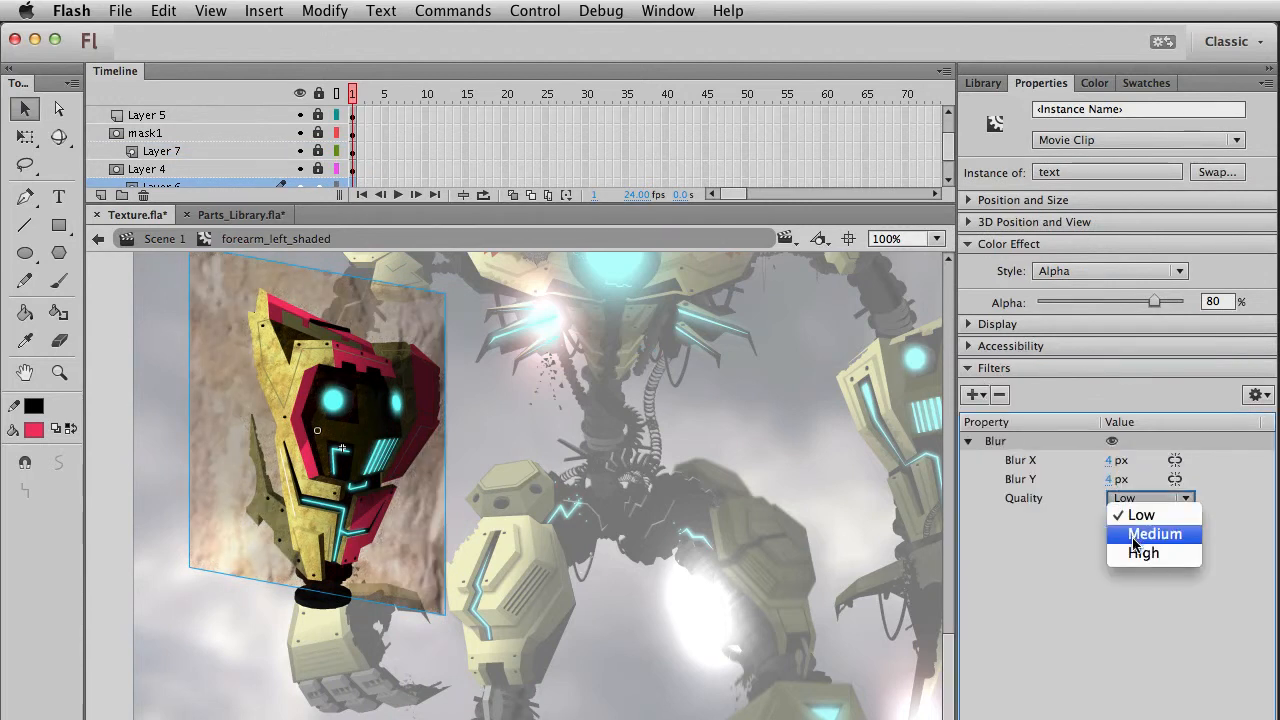
click(1135, 552)
drag(1109, 479, 977, 479)
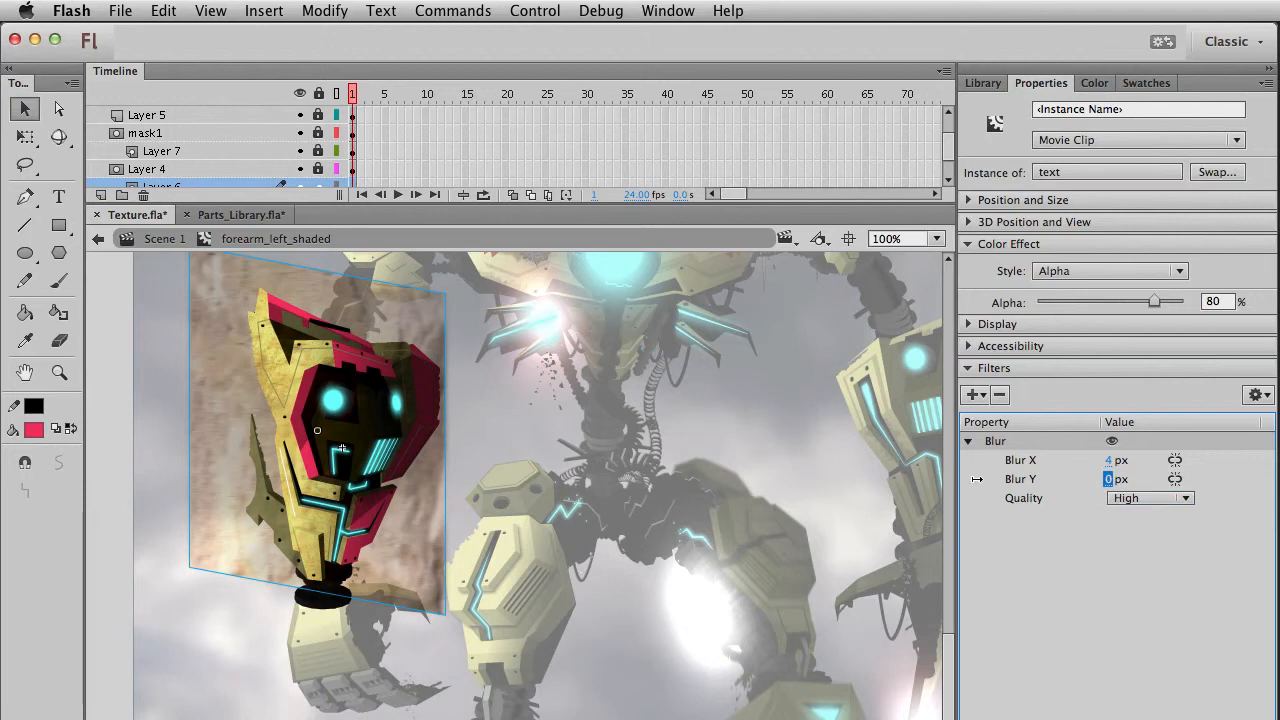
double_click(662, 482)
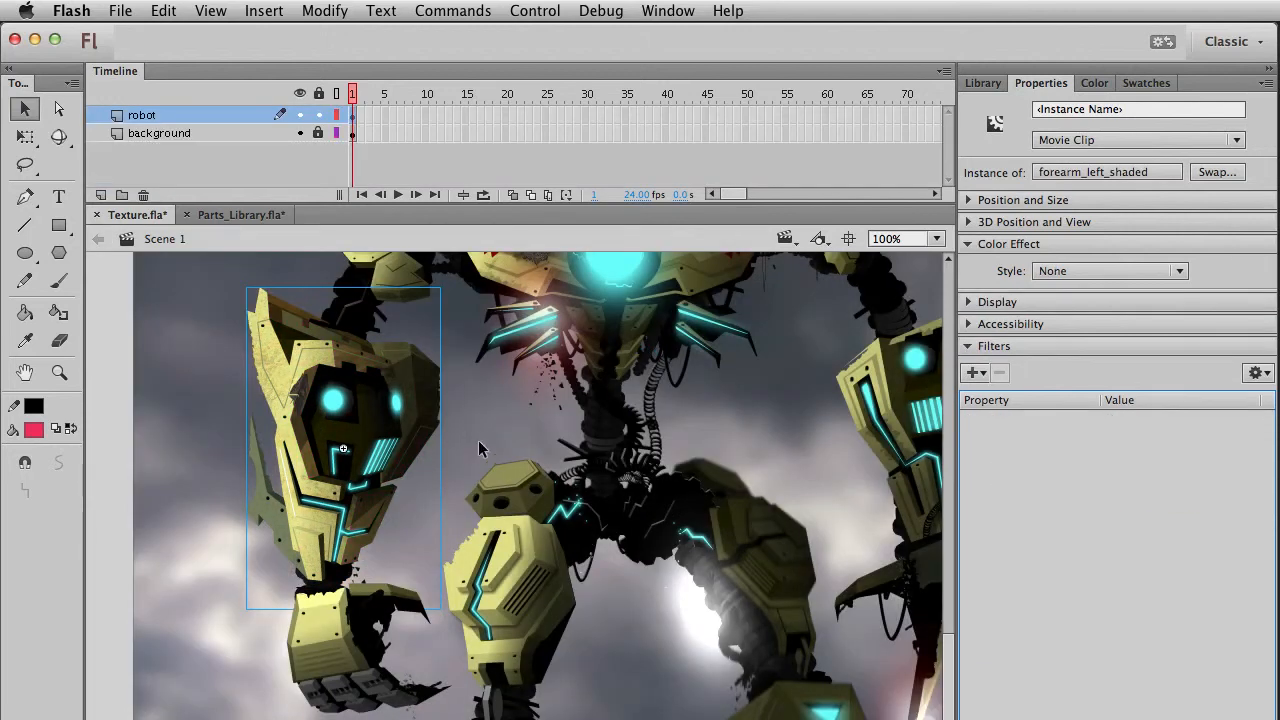
Set the rock texture's Blur X to 0 px and Blur Y to 30 px, and inspect the forearm close up in Scene 1.
double_click(420, 355)
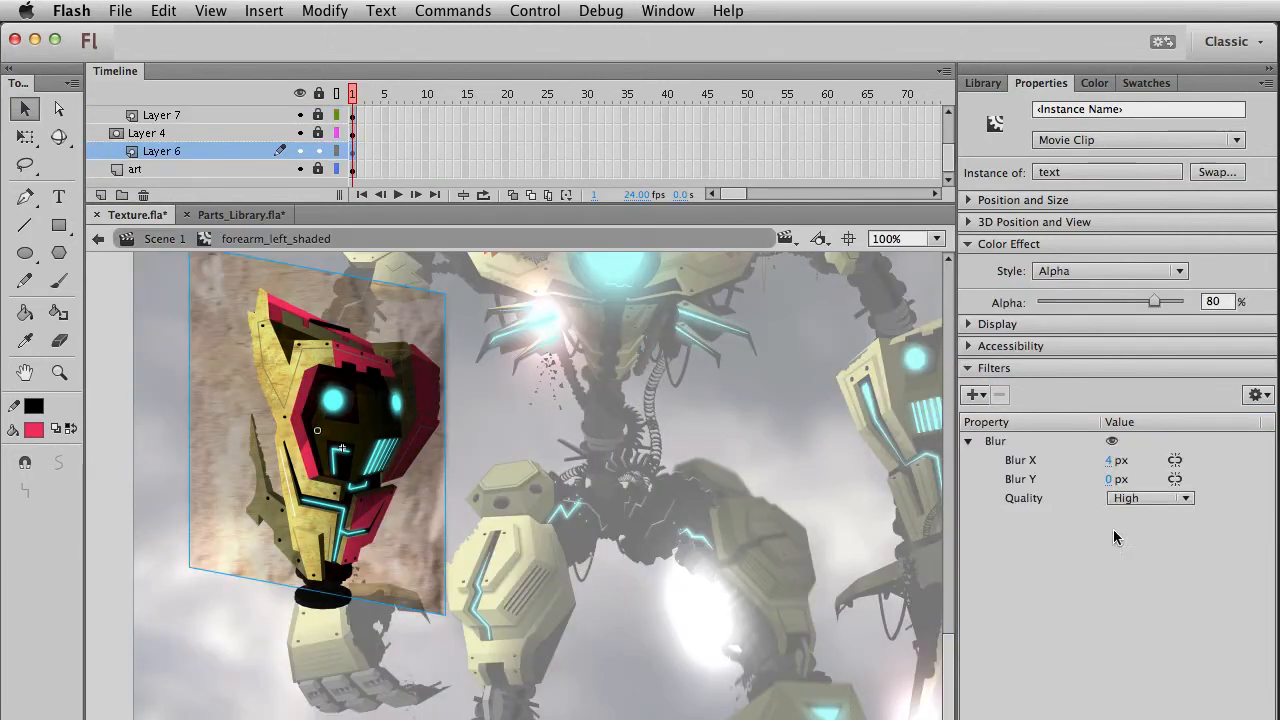
drag(1116, 463, 1142, 473)
click(1114, 477)
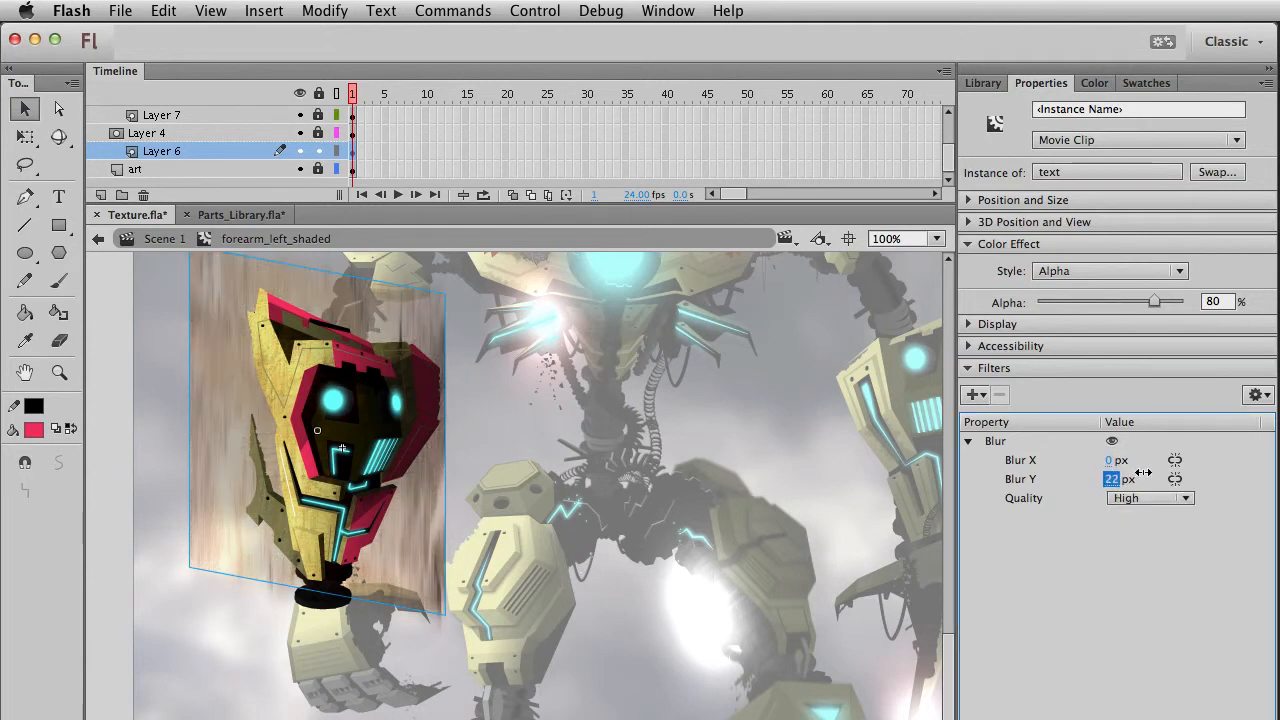
double_click(591, 596)
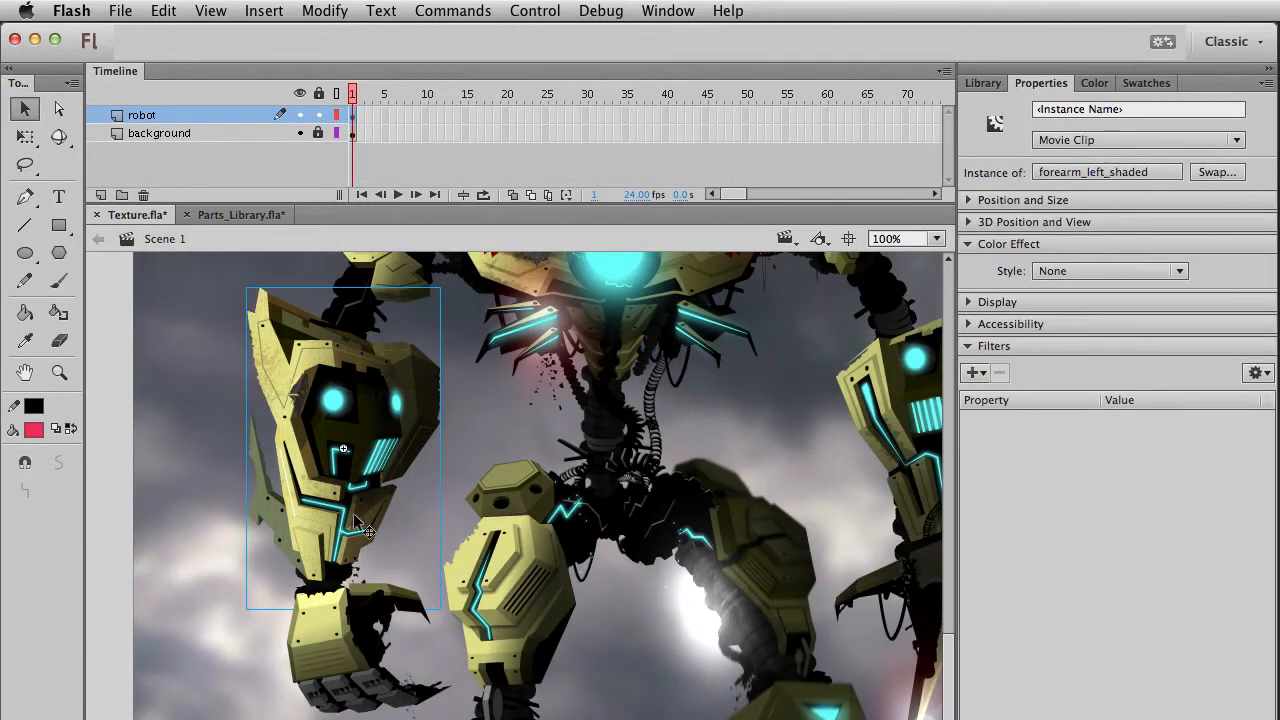
click(59, 372)
drag(246, 298, 585, 591)
key(v)
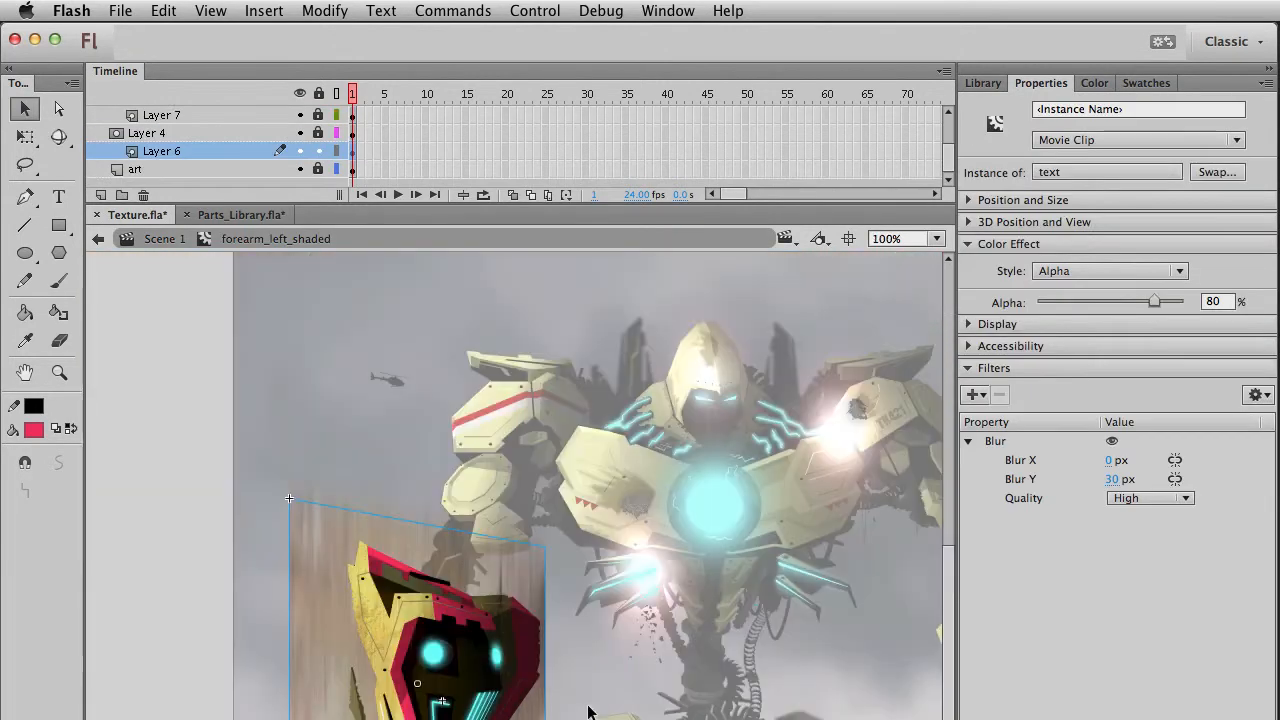
Reduce the rock texture's blur to 2 px in both X and Y.
scroll(562, 495, down, 5)
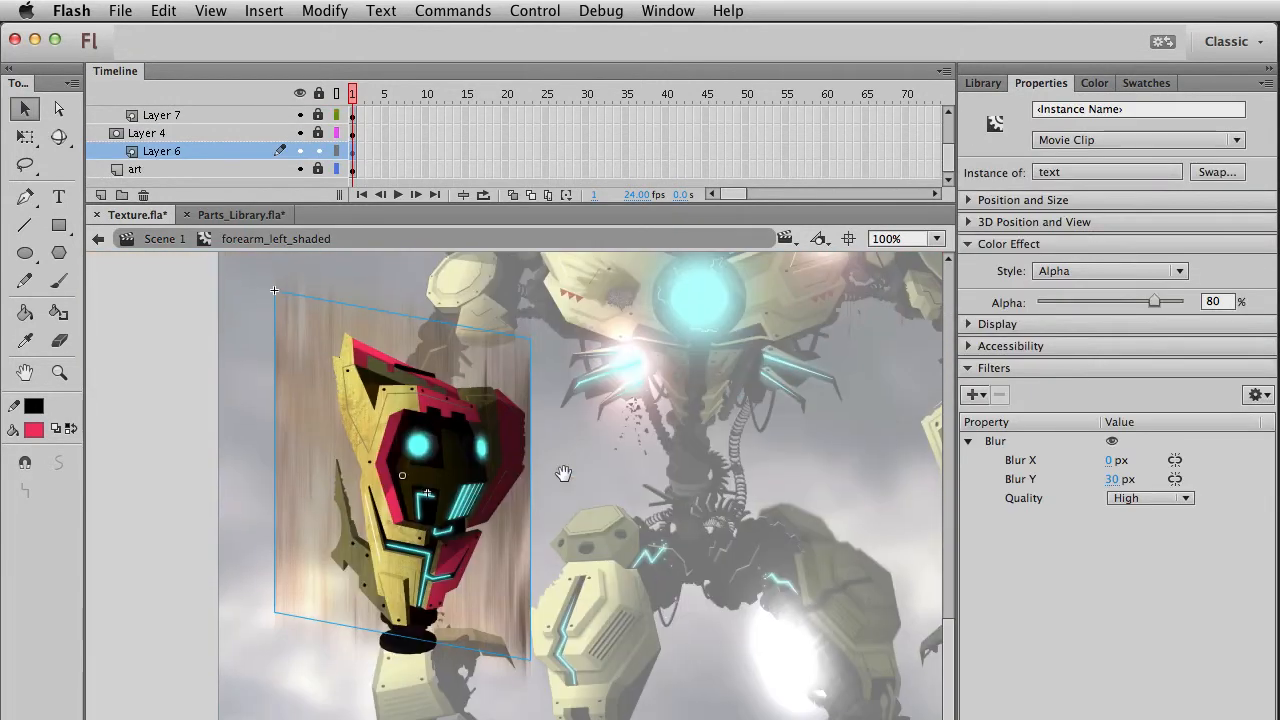
click(1112, 480)
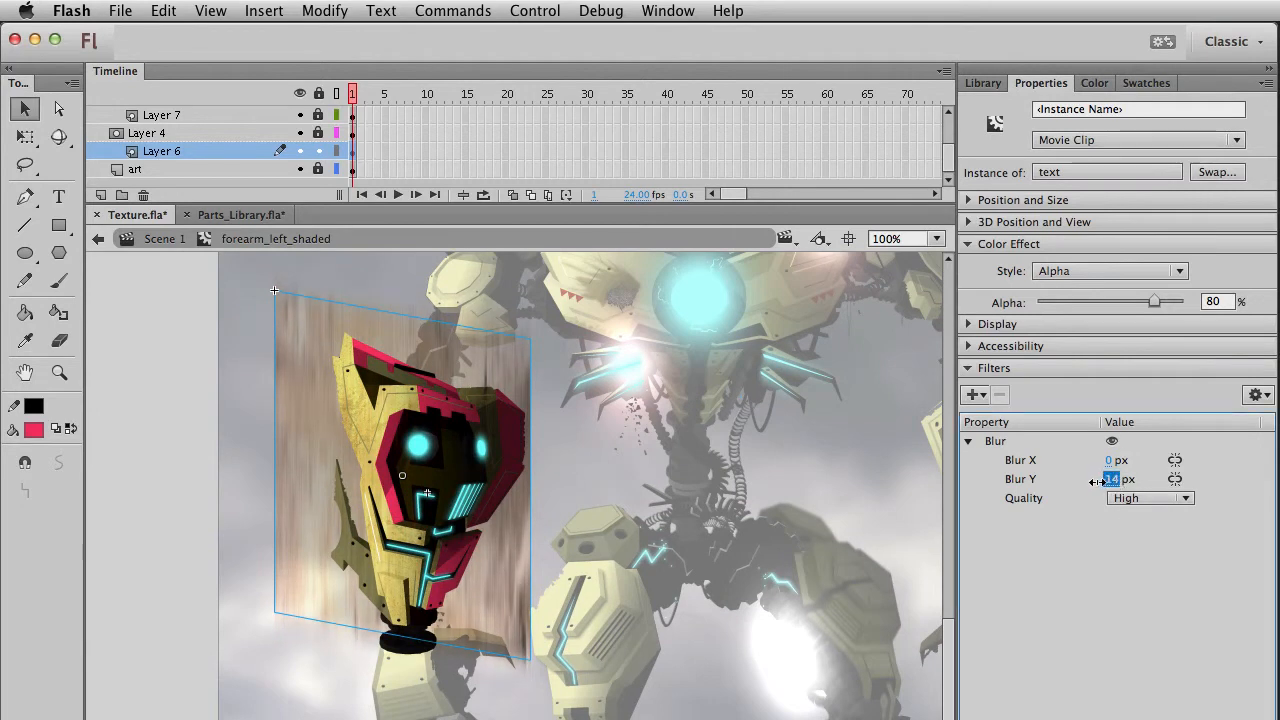
click(1112, 461)
text(9)
key(Return)
text(2)
click(1113, 479)
text(2)
key(Return)
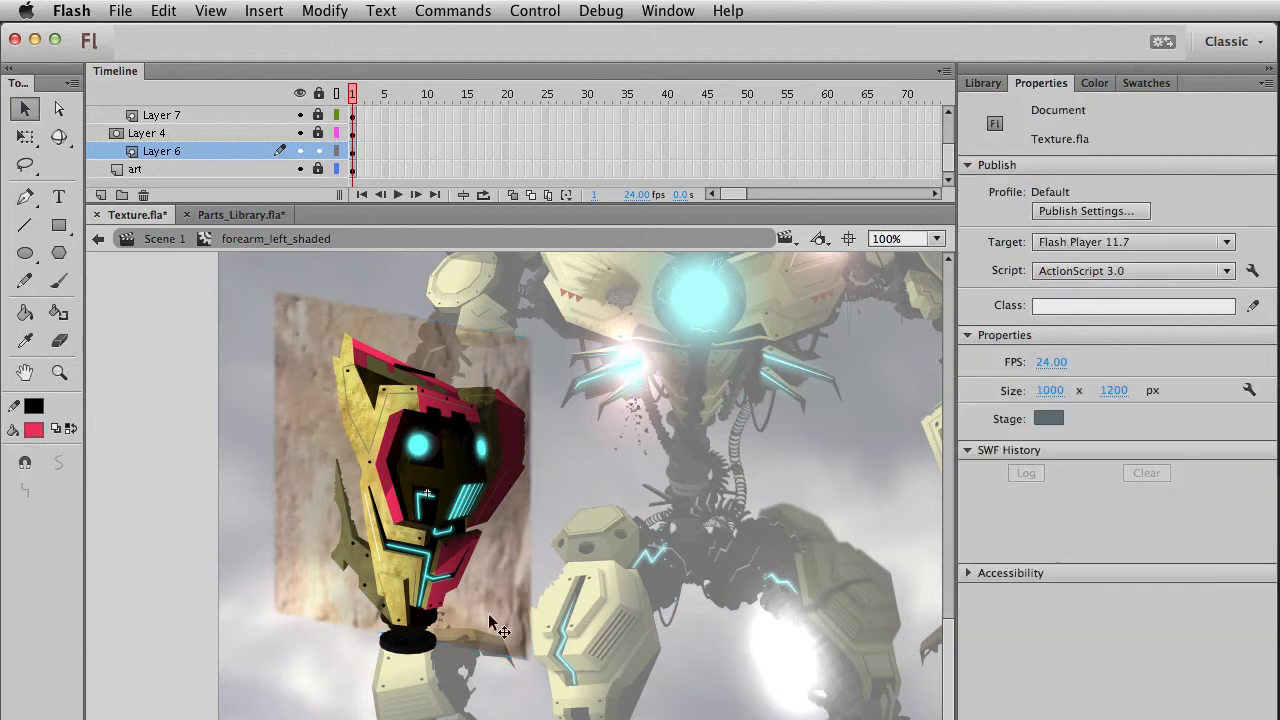
Set Blur Y to 76 px and Blur X to 0 px, and rotate the rock texture slightly counterclockwise.
drag(1111, 480, 1186, 478)
key(q)
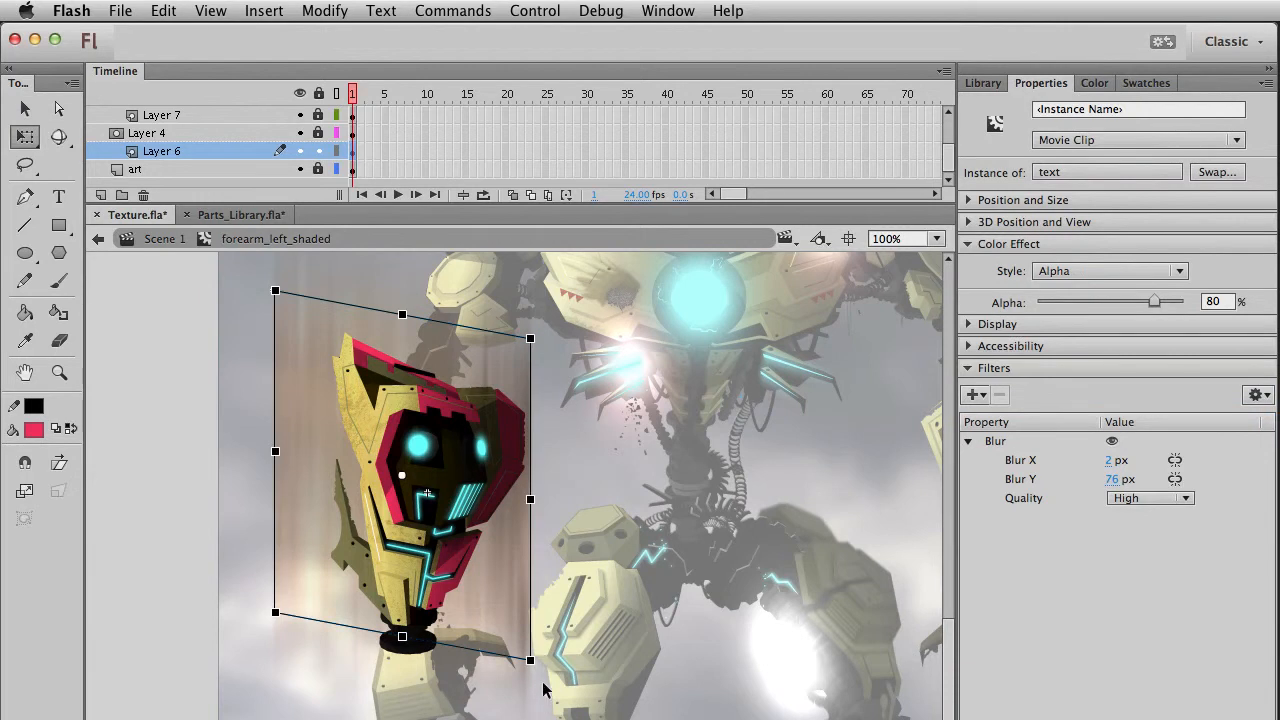
click(1108, 460)
mouse_move(557, 683)
mouse_down()
mouse_move(603, 624)
mouse_move(646, 471)
mouse_move(566, 660)
mouse_up()
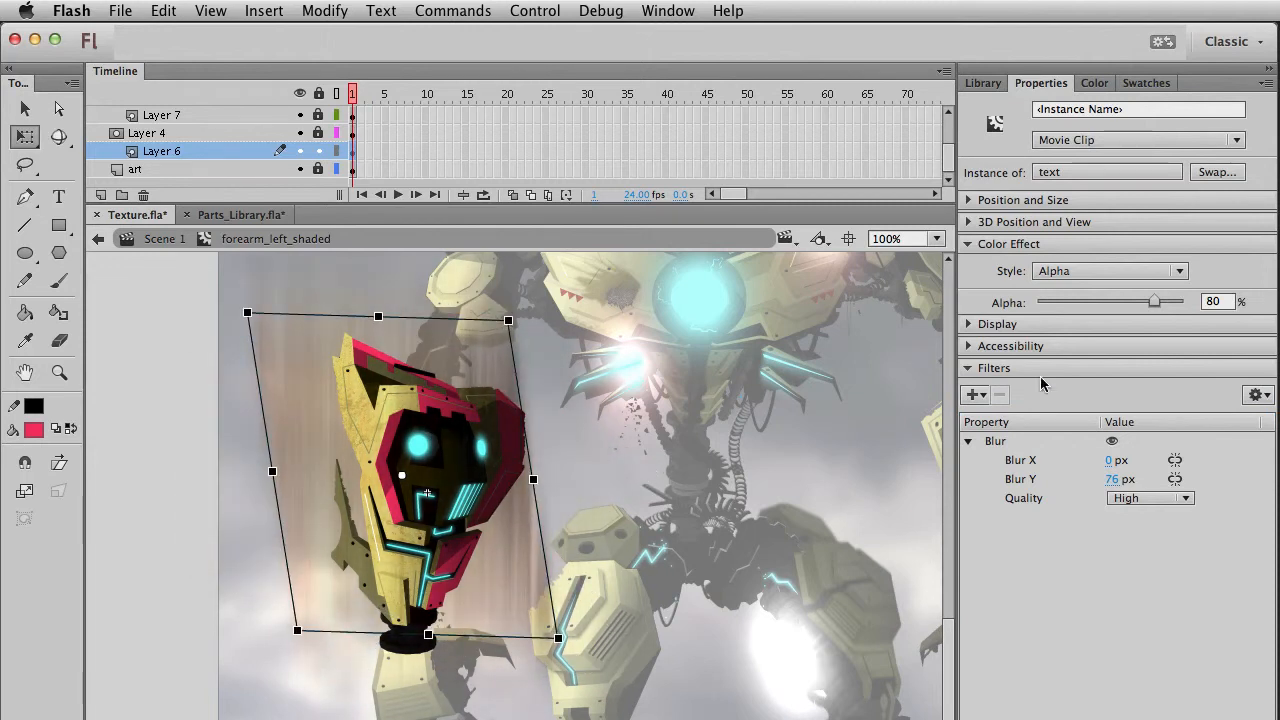
Set the rotated texture's Blur X and Blur Y to 2 px and check the forearm magnified in Scene 1.
drag(1108, 461, 1111, 461)
click(1112, 479)
text(2)
key(Return)
click(437, 540)
click(477, 590)
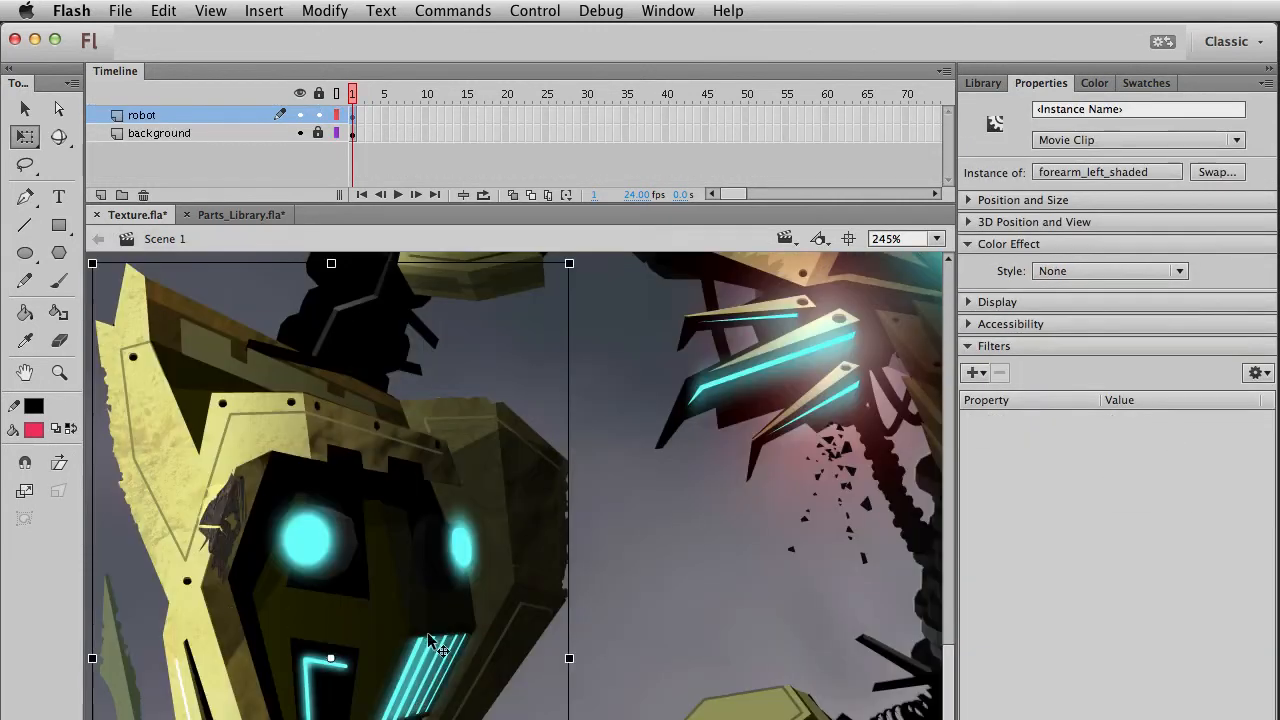
key(super+1)
scroll(380, 360, down, 5)
Remove the Blur filter from the rock texture on Layer 6.
key(v)
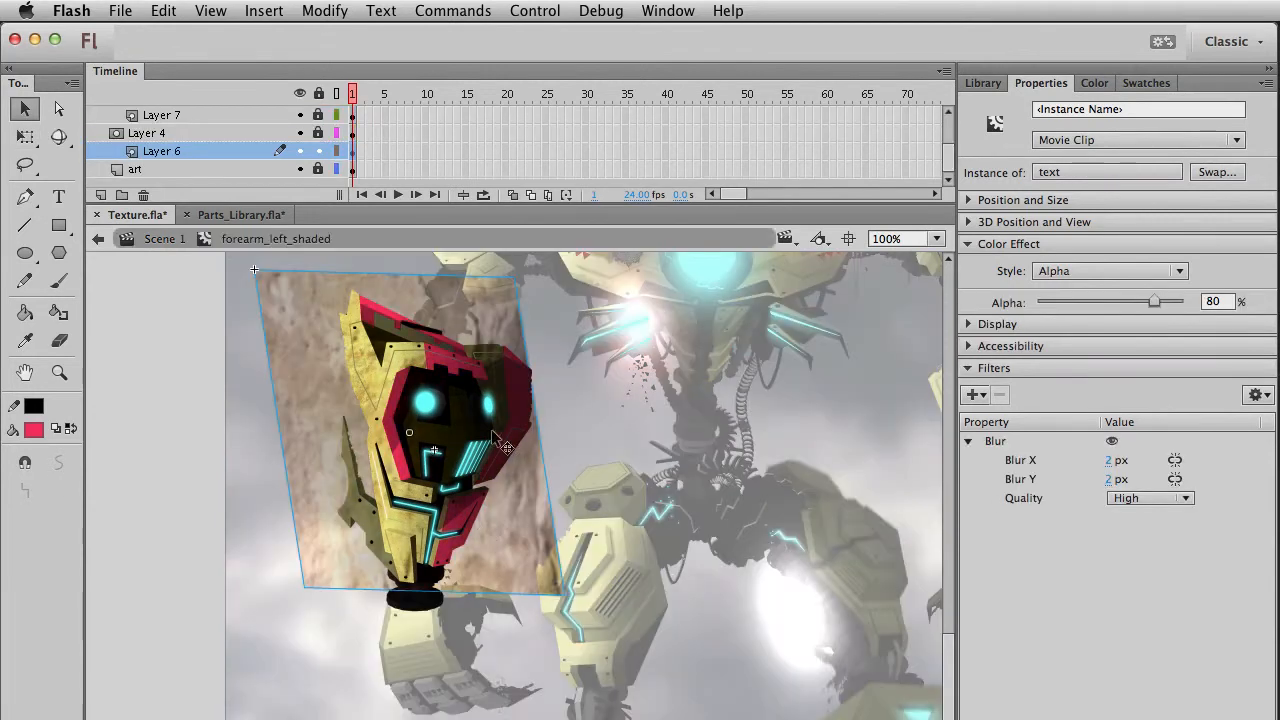
click(1005, 443)
click(1000, 395)
click(658, 528)
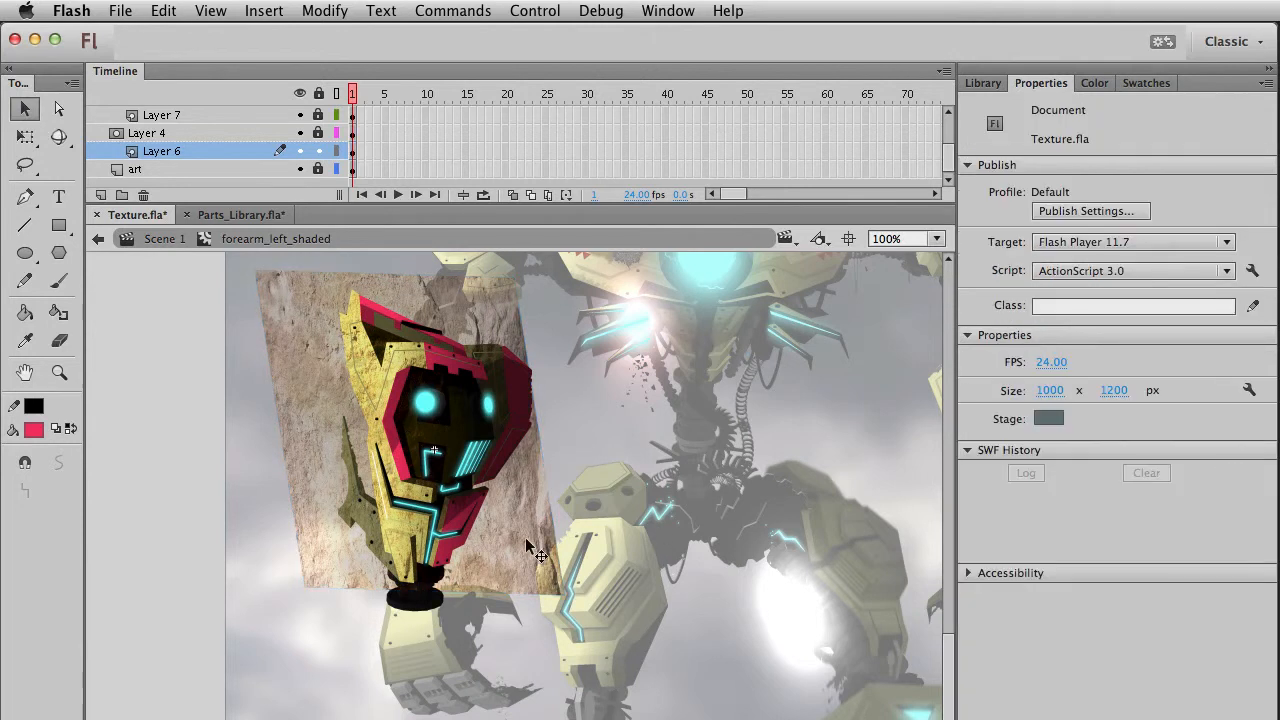
Skew the rock texture's upper edge to the right, move it slightly down and left, and return to Scene 1.
click(530, 548)
key(q)
drag(486, 272, 531, 274)
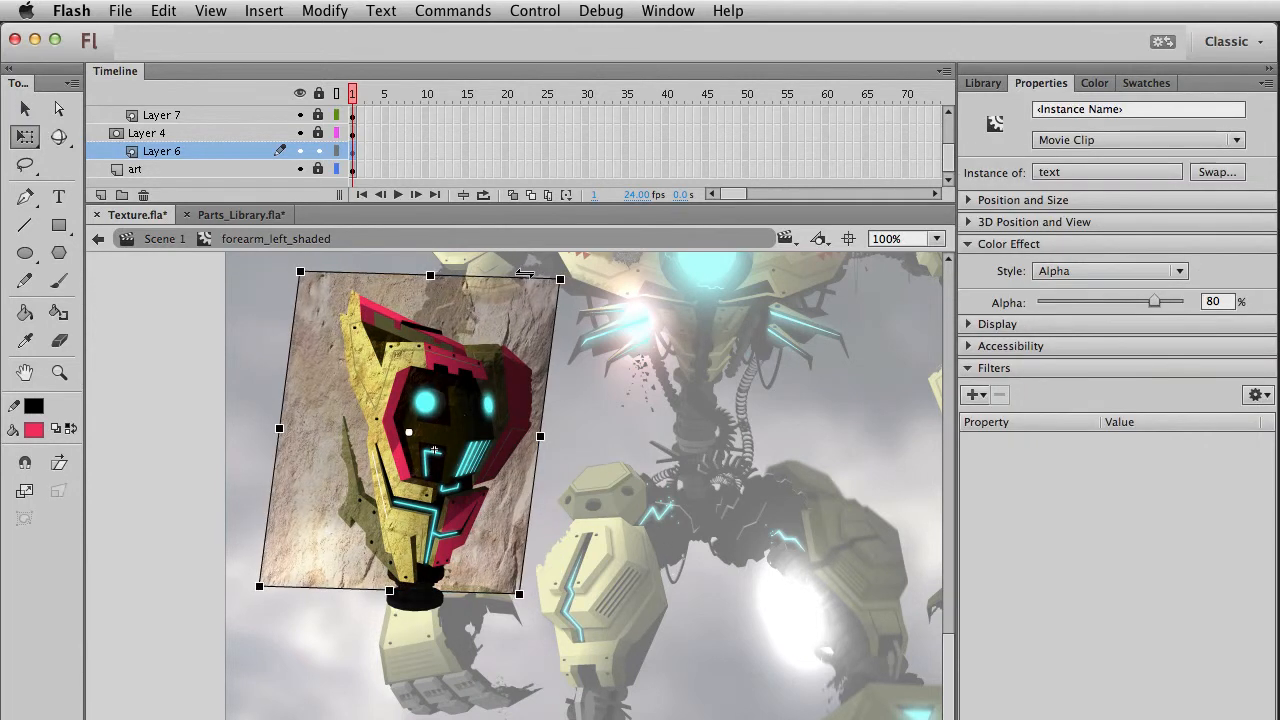
key(v)
drag(501, 513, 484, 540)
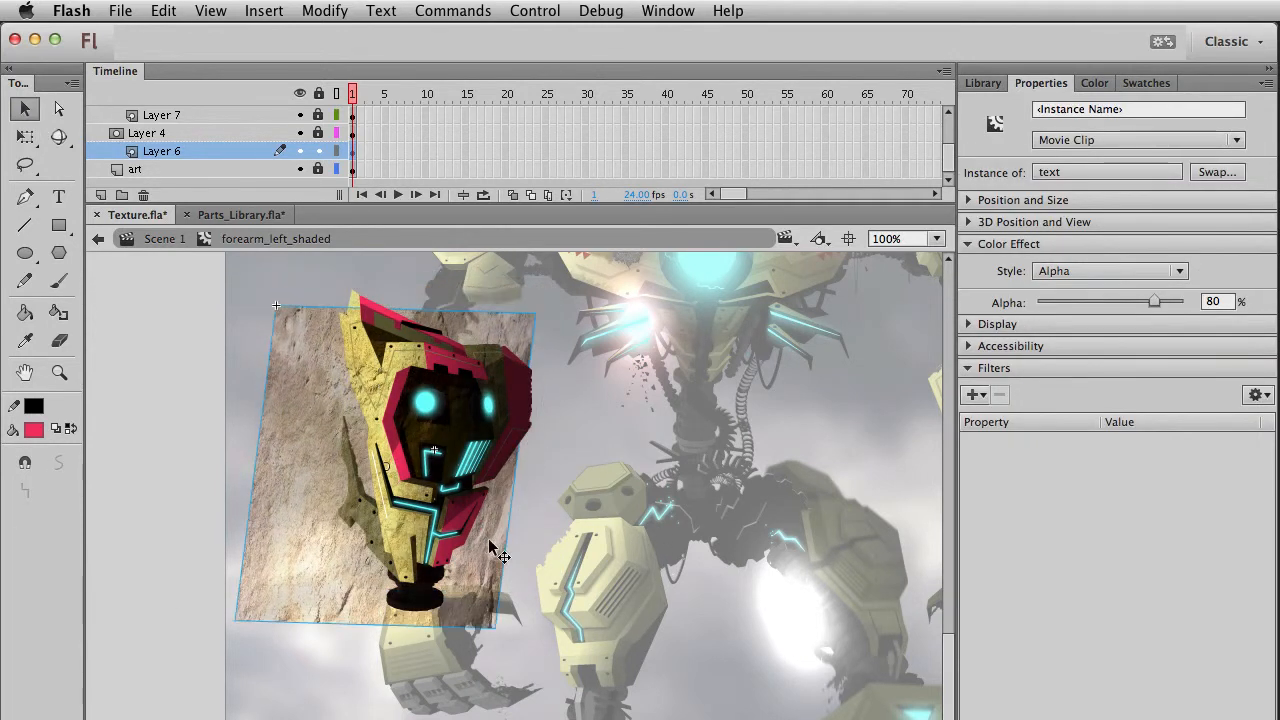
key(super+e)
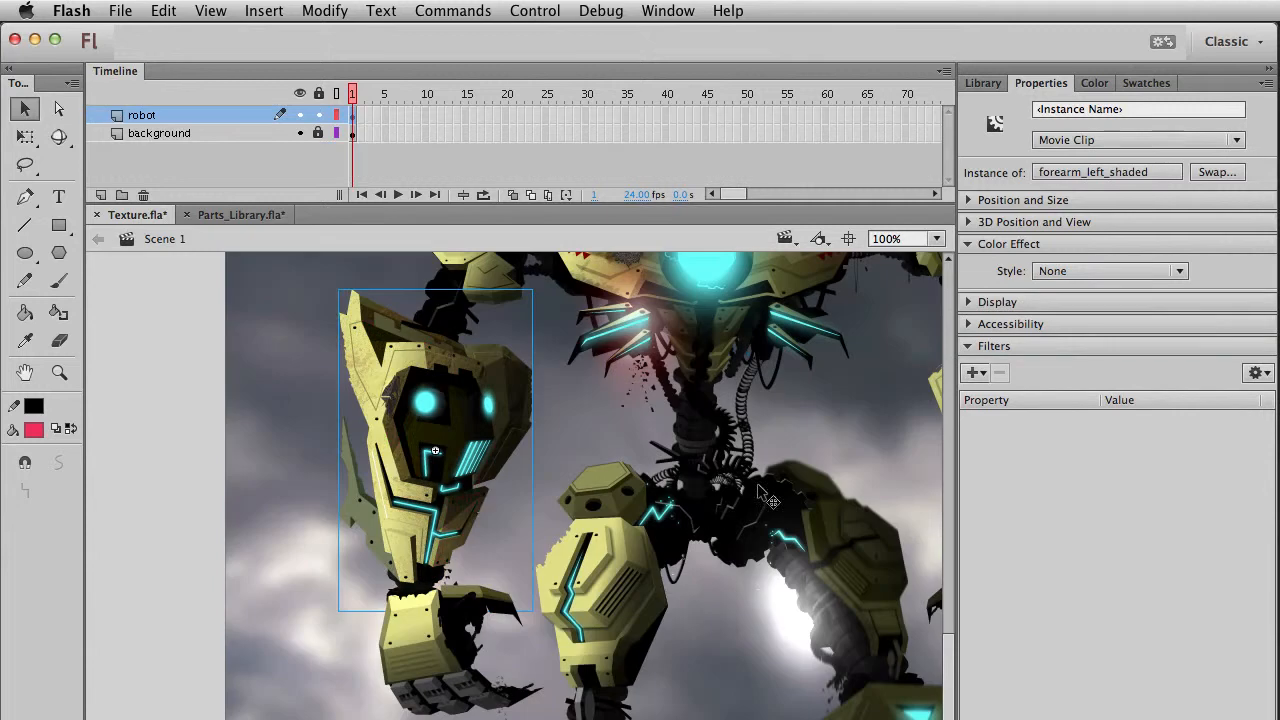
Shift the rock texture to the right and slightly up inside the forearm symbol, and check it in Scene 1.
double_click(451, 516)
drag(499, 585, 576, 569)
key(super+e)
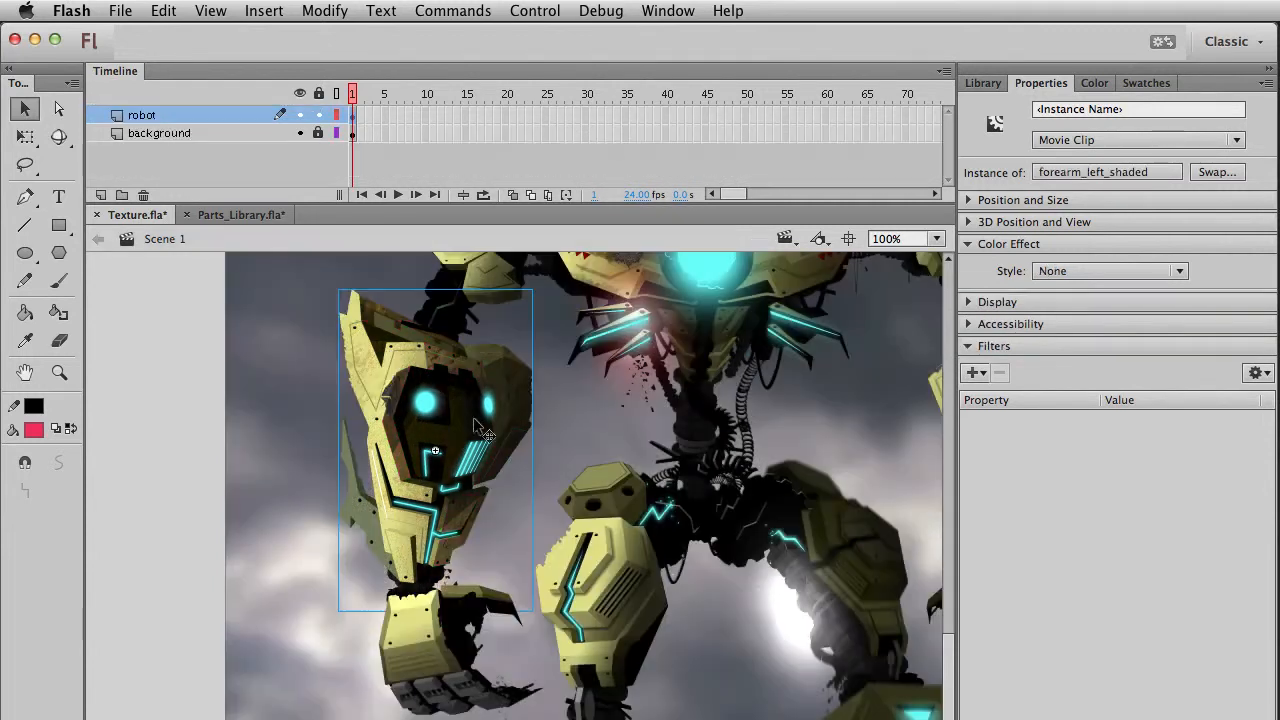
double_click(462, 510)
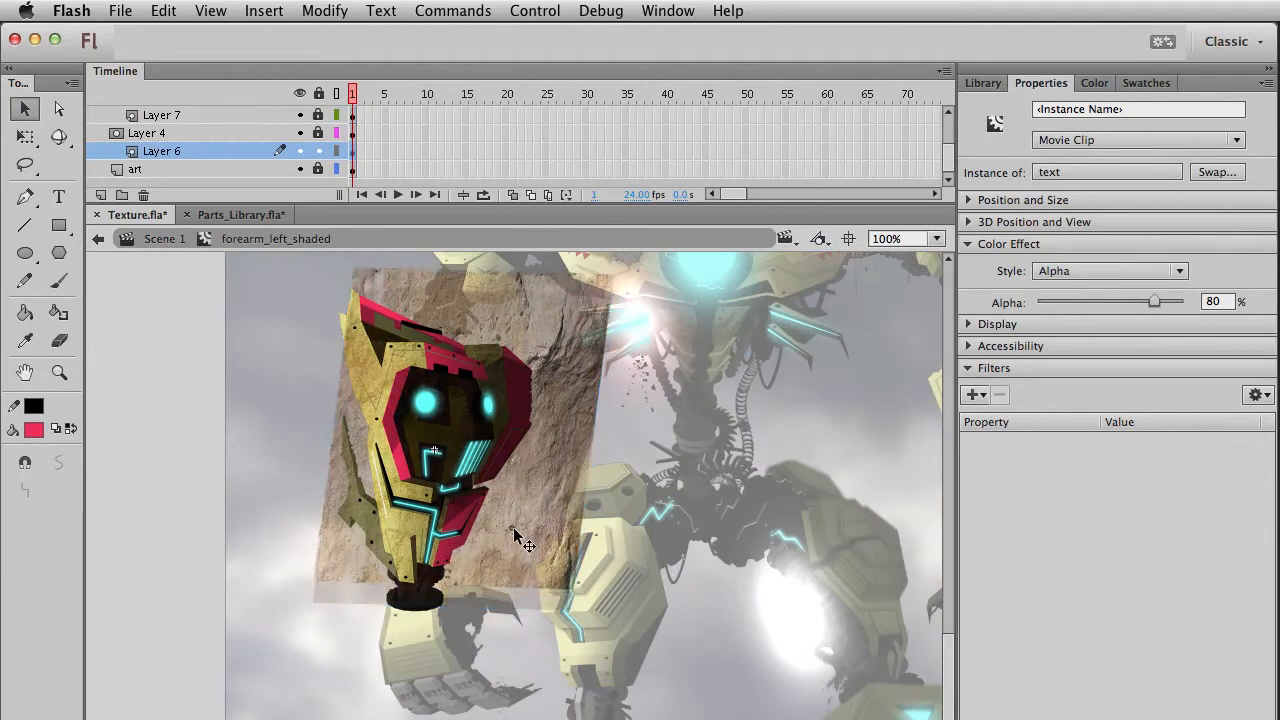
key(super+e)
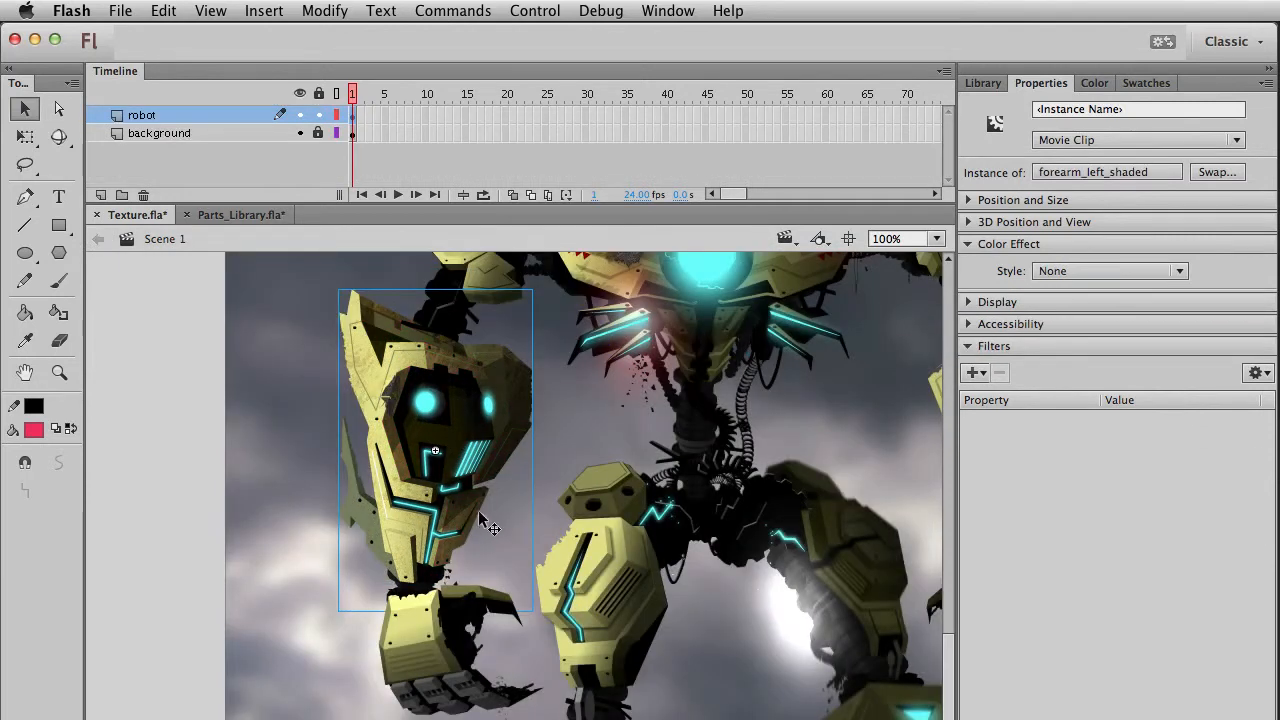
Enlarge the rock texture, move it left over the forearm and exit to Scene 1.
double_click(480, 522)
key(q)
drag(615, 272, 636, 254)
drag(562, 331, 505, 335)
double_click(592, 551)
key(v)
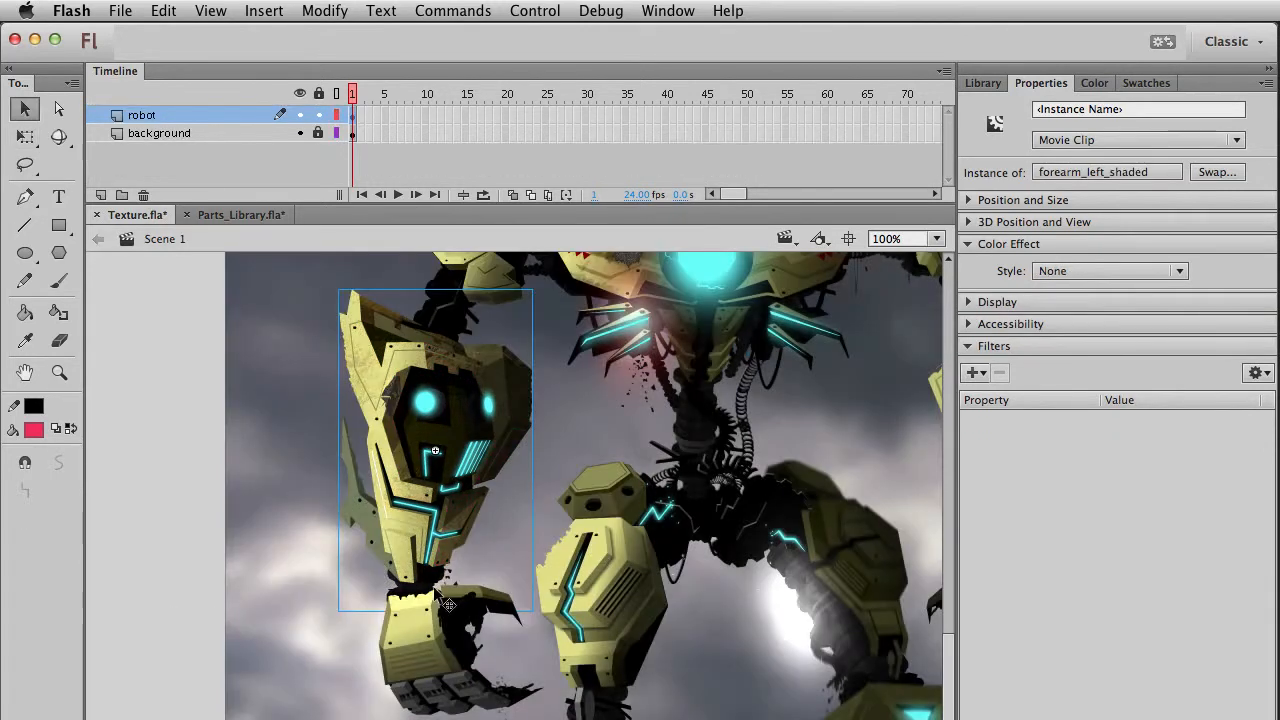
Unlock the Layer 4 mask in the forearm symbol, pick its upper red shape and return to Scene 1.
click(253, 562)
drag(497, 395, 460, 490)
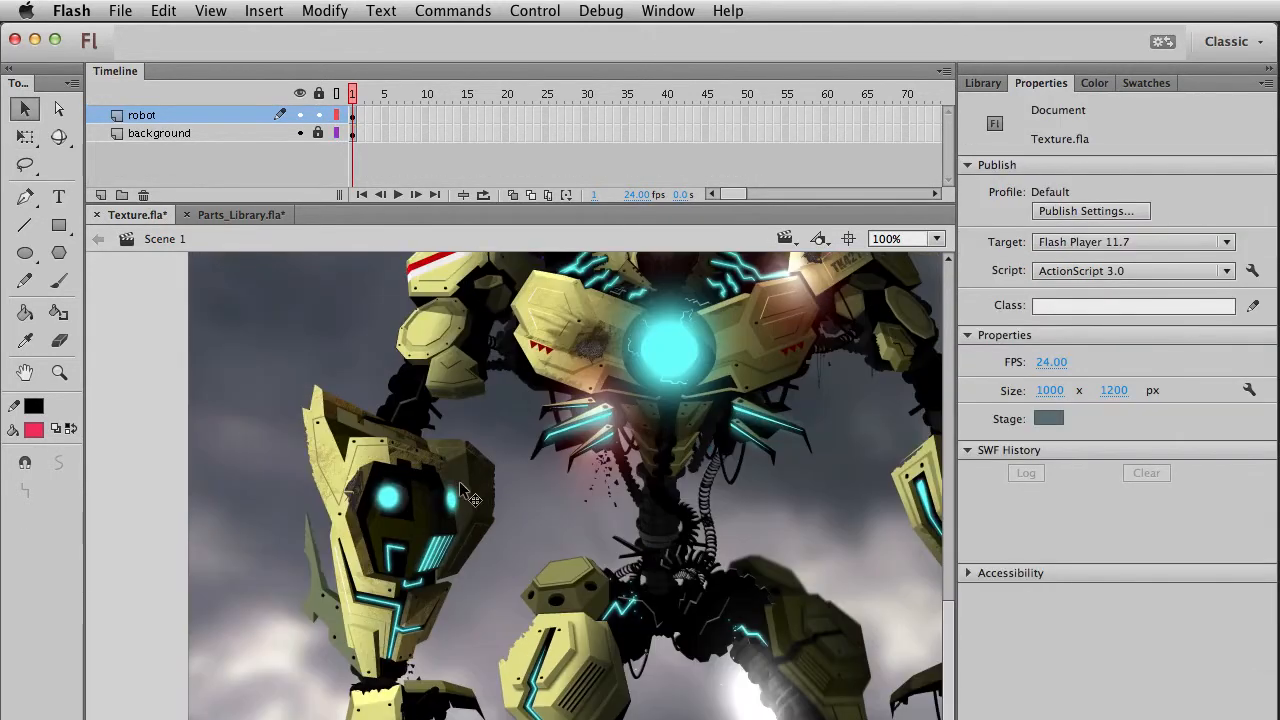
double_click(349, 411)
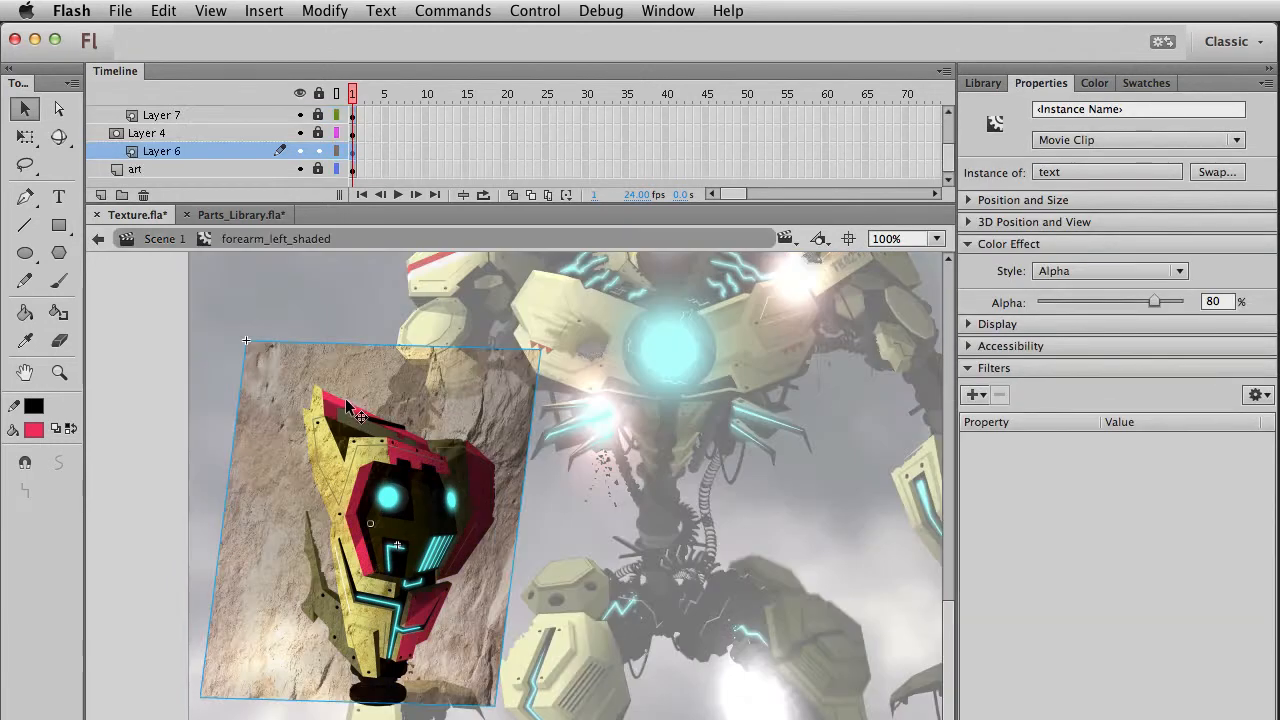
click(319, 134)
click(329, 336)
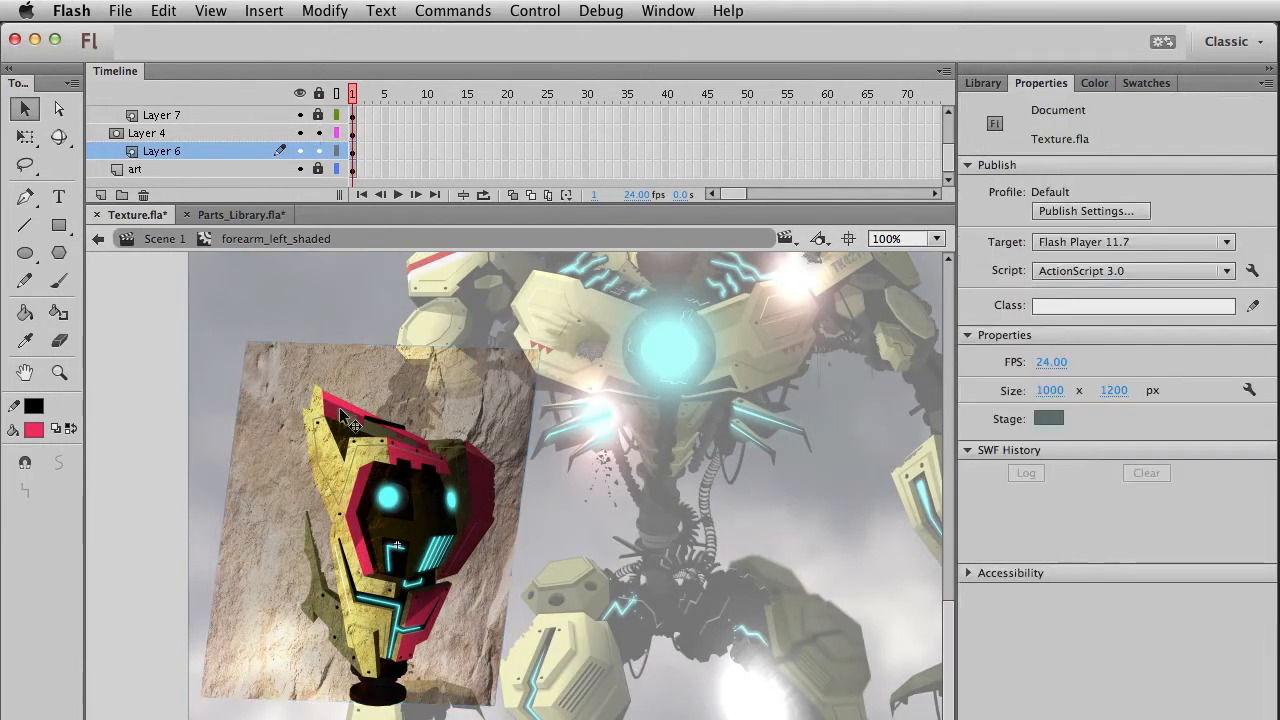
click(340, 402)
key(super+e)
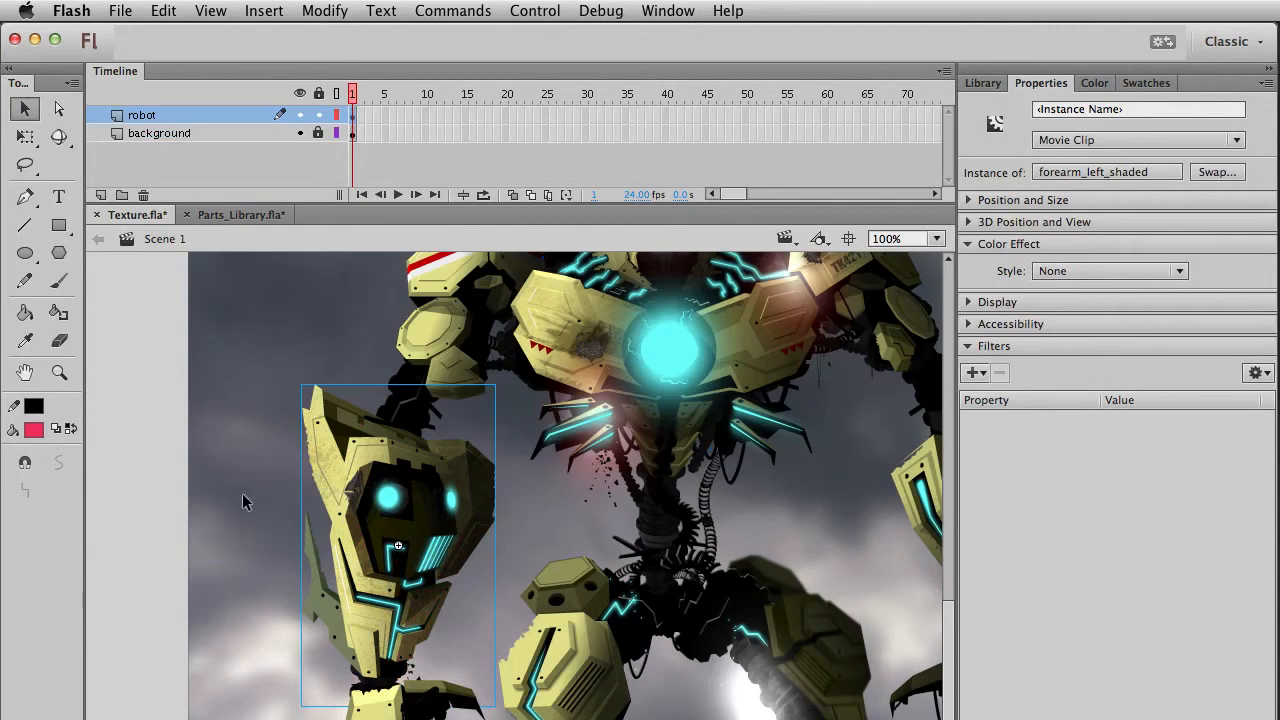
click(265, 490)
drag(615, 635, 583, 548)
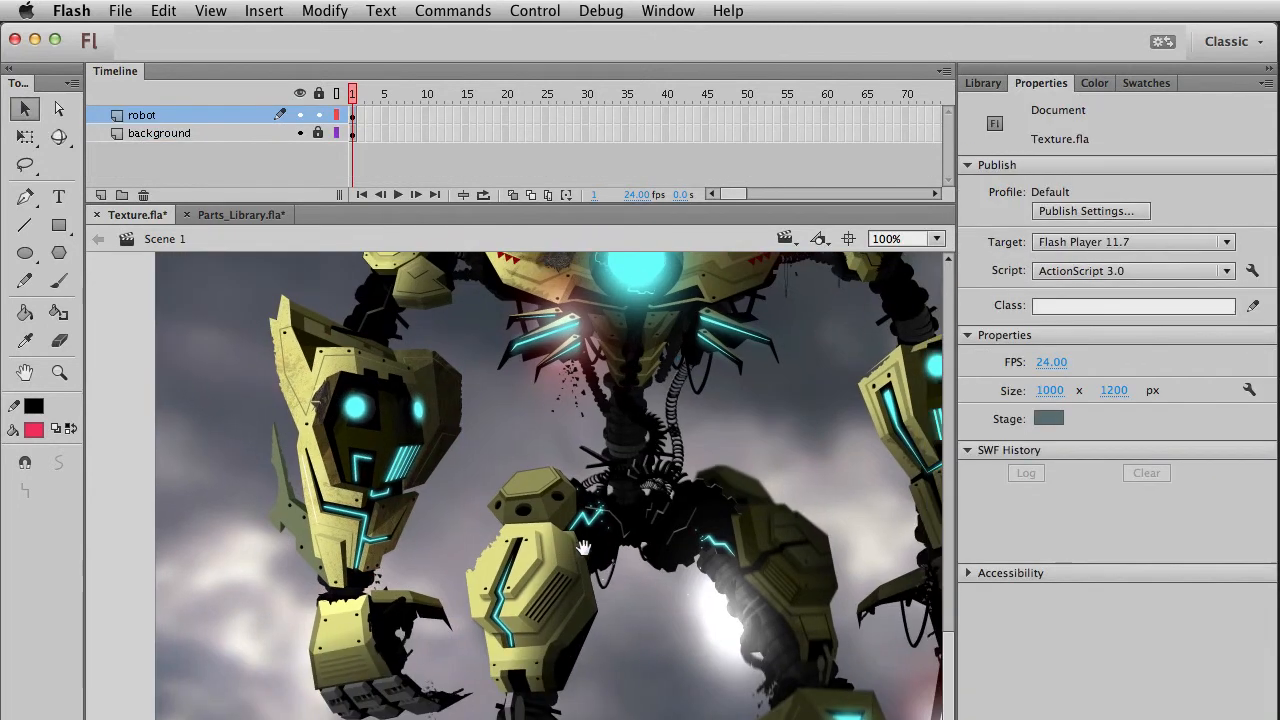
drag(583, 483, 563, 510)
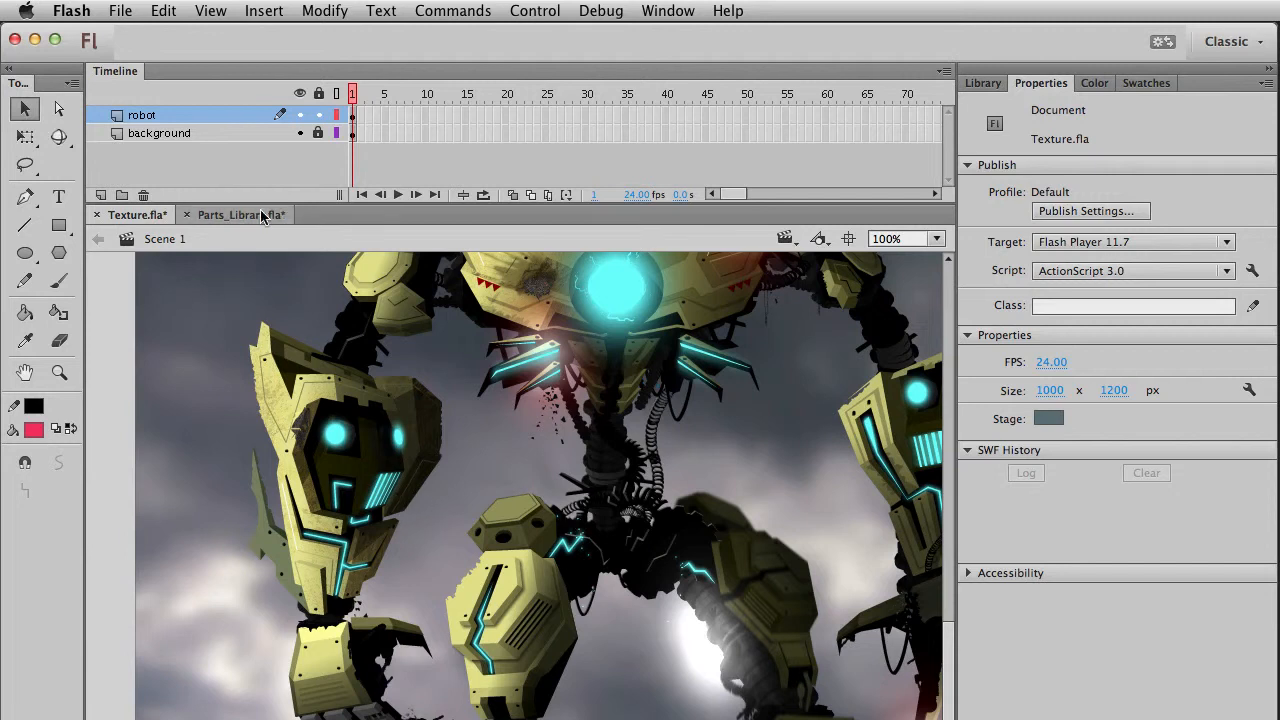
Copy the brown stain at the top of Parts_Library.fla and paste it into Texture.fla, accepting the library conflict resolution.
click(231, 215)
drag(402, 523, 555, 462)
key(space)
click(368, 346)
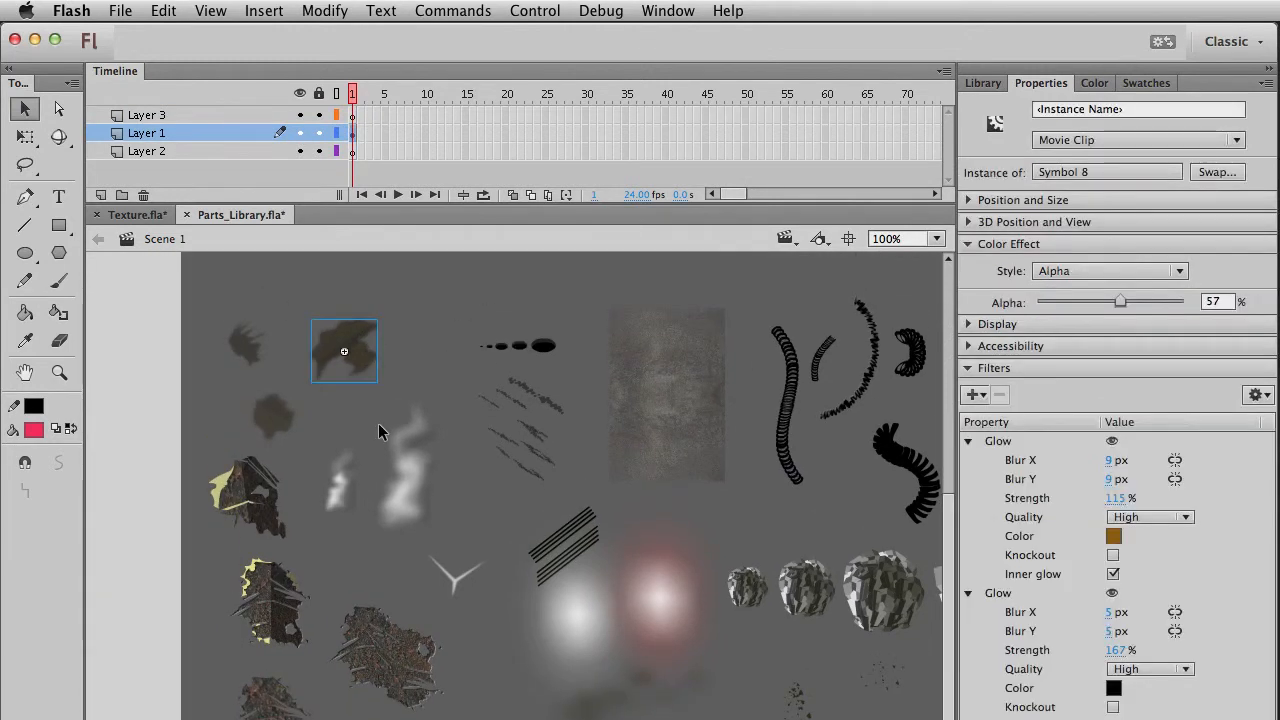
click(137, 215)
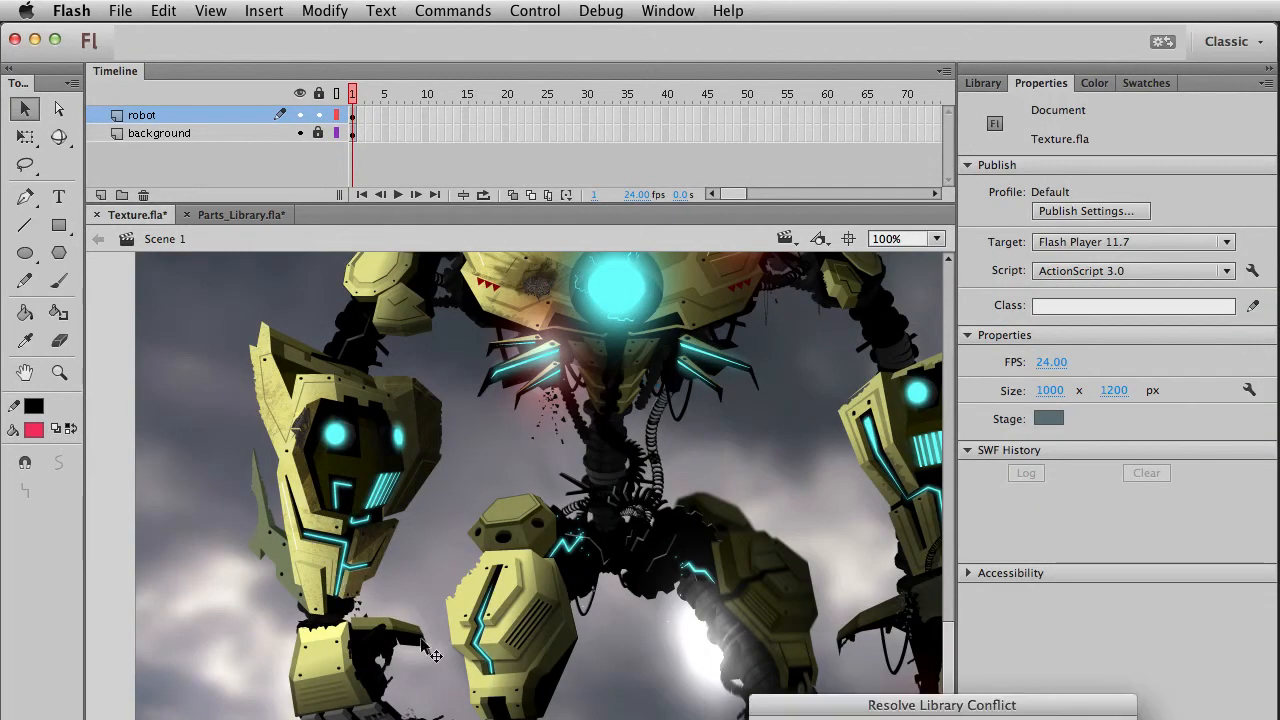
click(722, 640)
Move the pasted brown stain onto the left forearm's lower plate, rotate it to match, and cut it from Scene 1.
drag(530, 712, 306, 466)
key(q)
key(v)
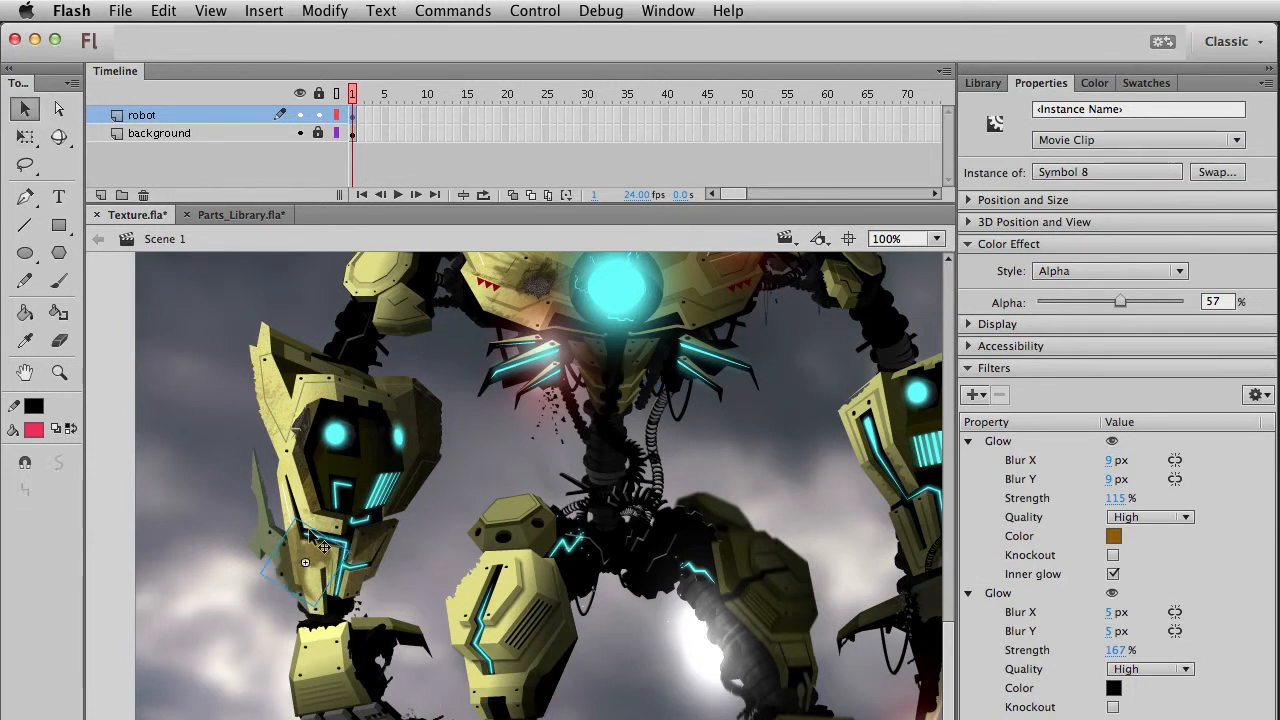
drag(308, 562, 318, 556)
key(q)
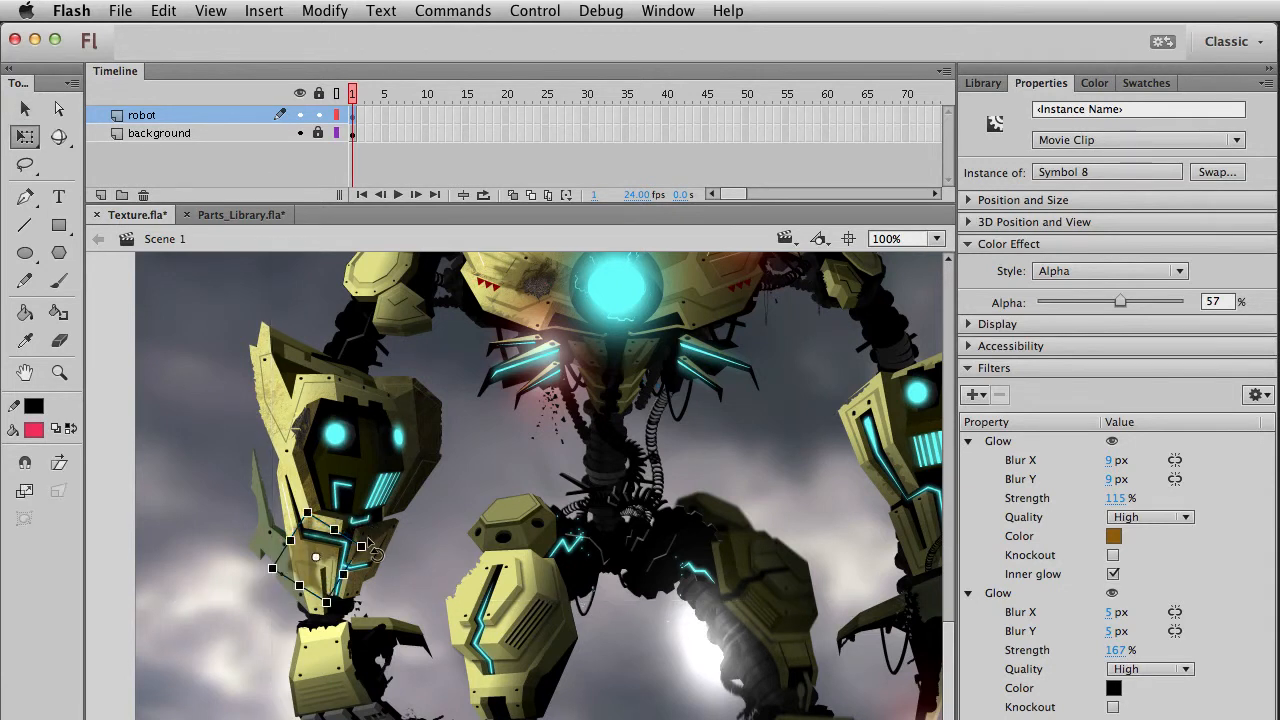
key(Delete)
Open the forearm_left_shaded symbol, make its layer list taller, and relock the mask layers.
click(314, 424)
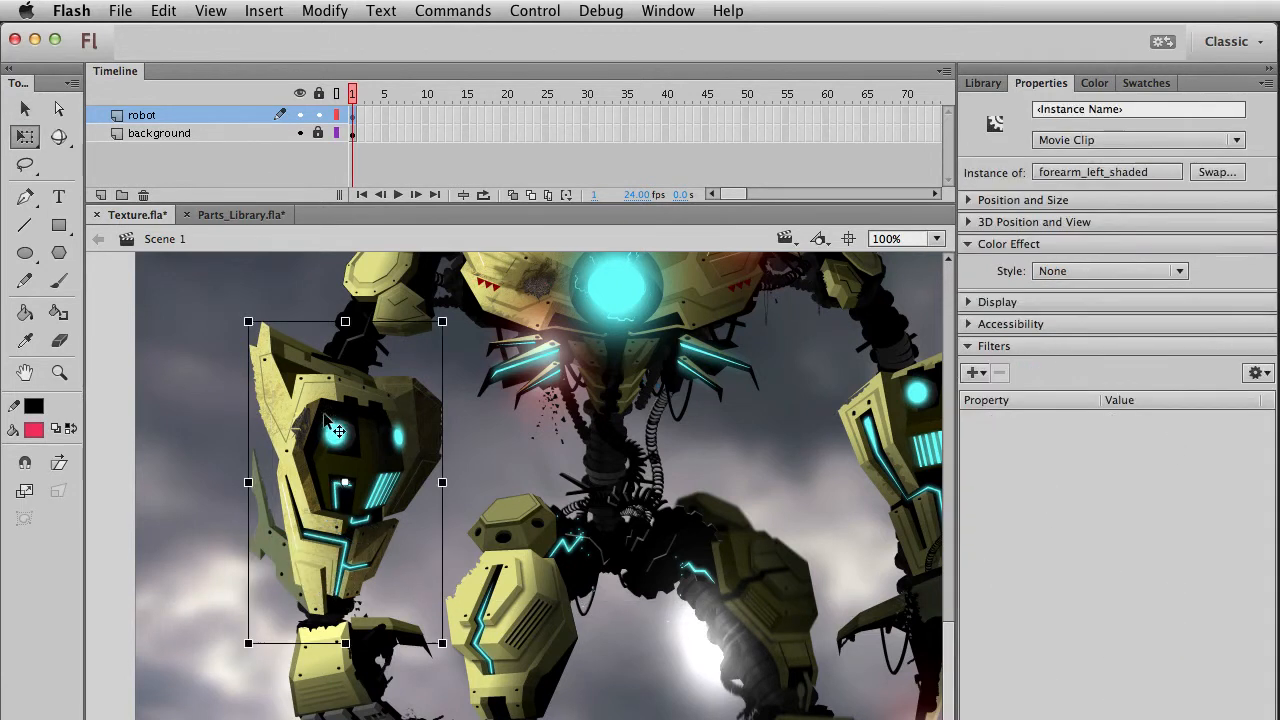
click(302, 425)
key(v)
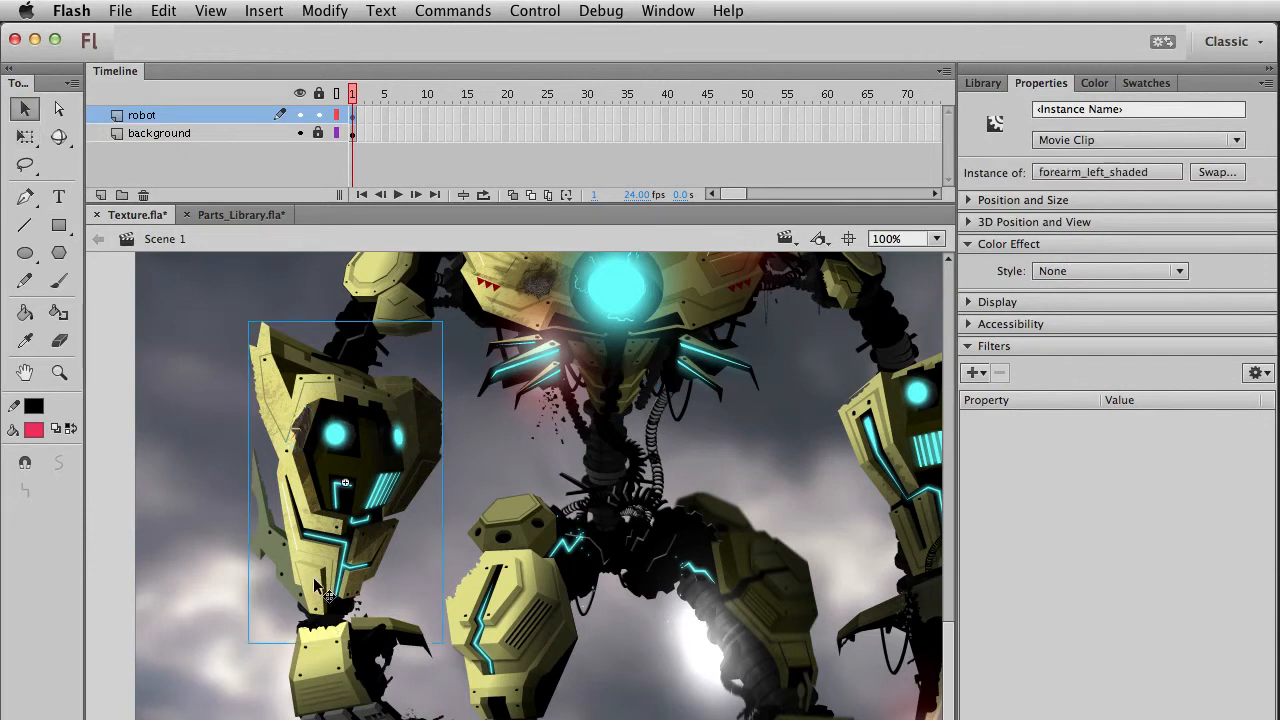
double_click(326, 605)
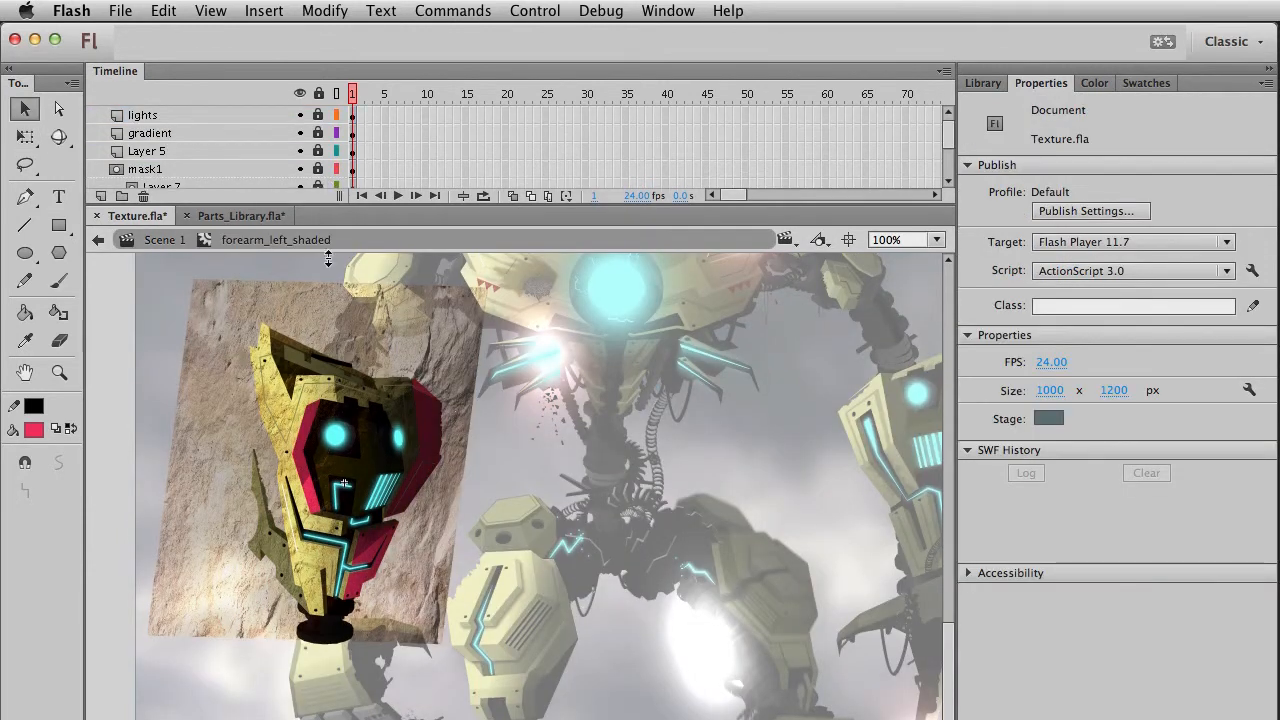
drag(326, 219, 326, 268)
click(318, 187)
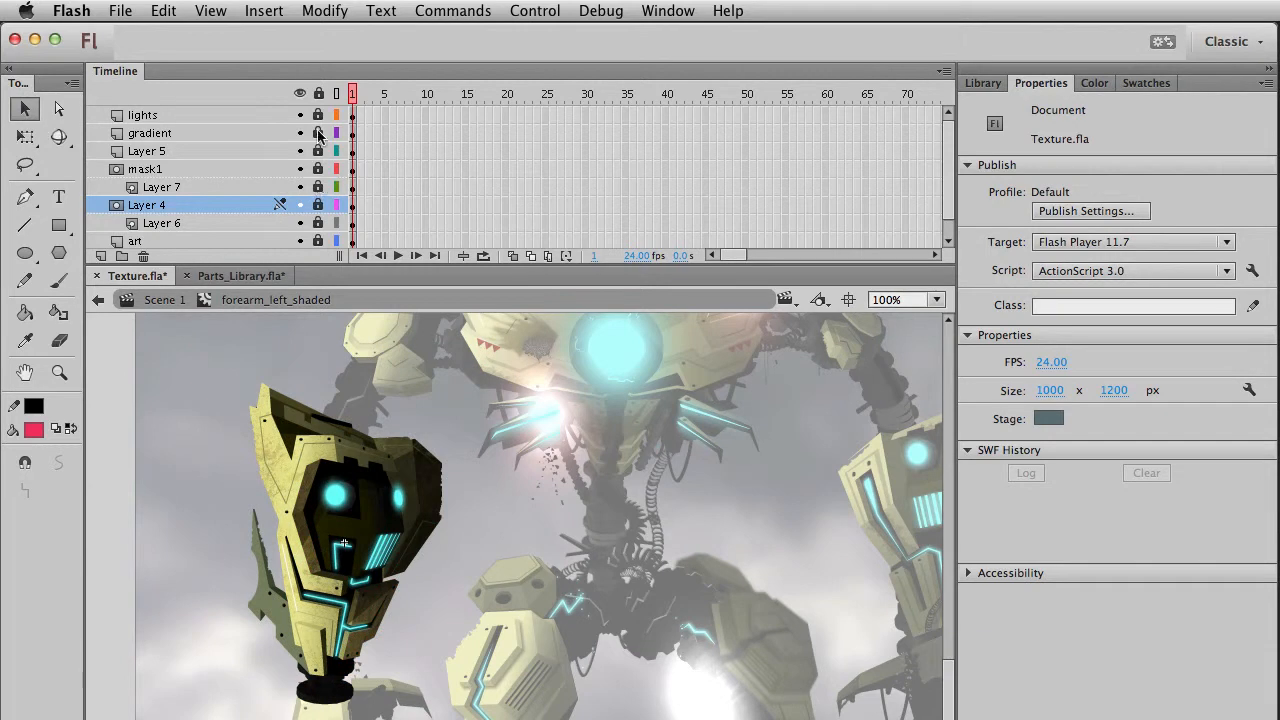
Add a new layer directly above the art layer and name it rust.
click(273, 238)
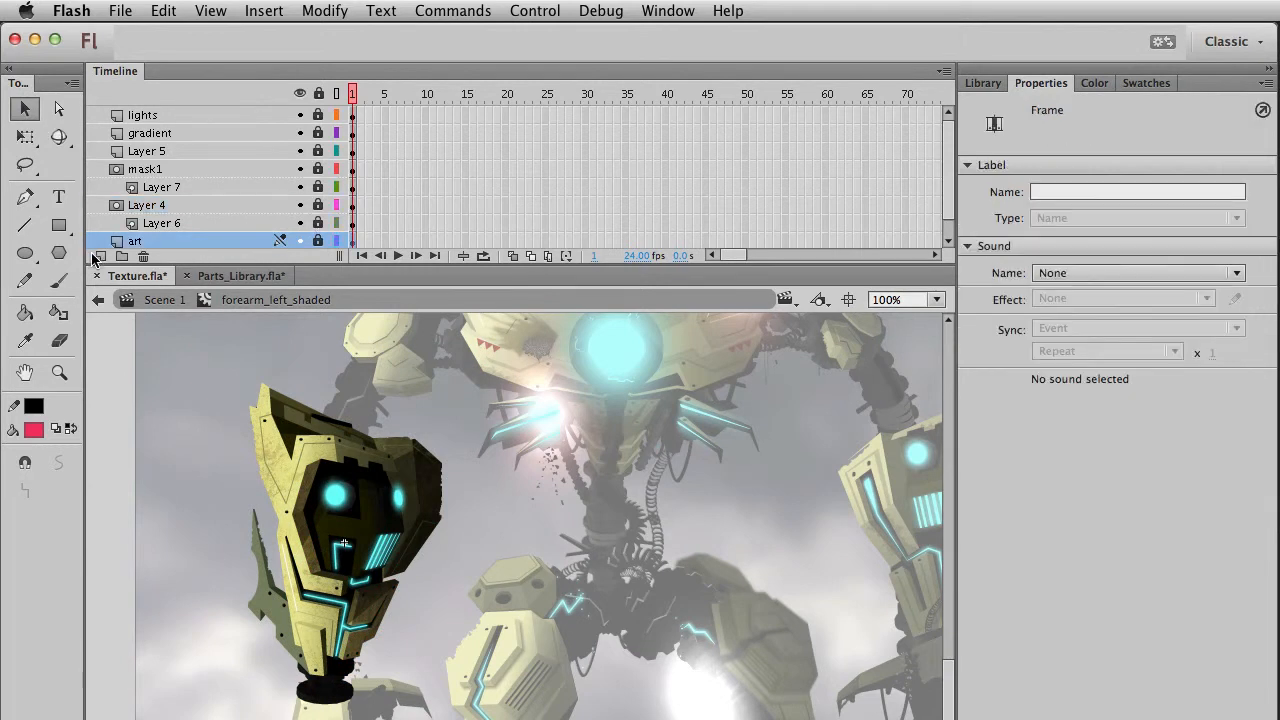
click(97, 257)
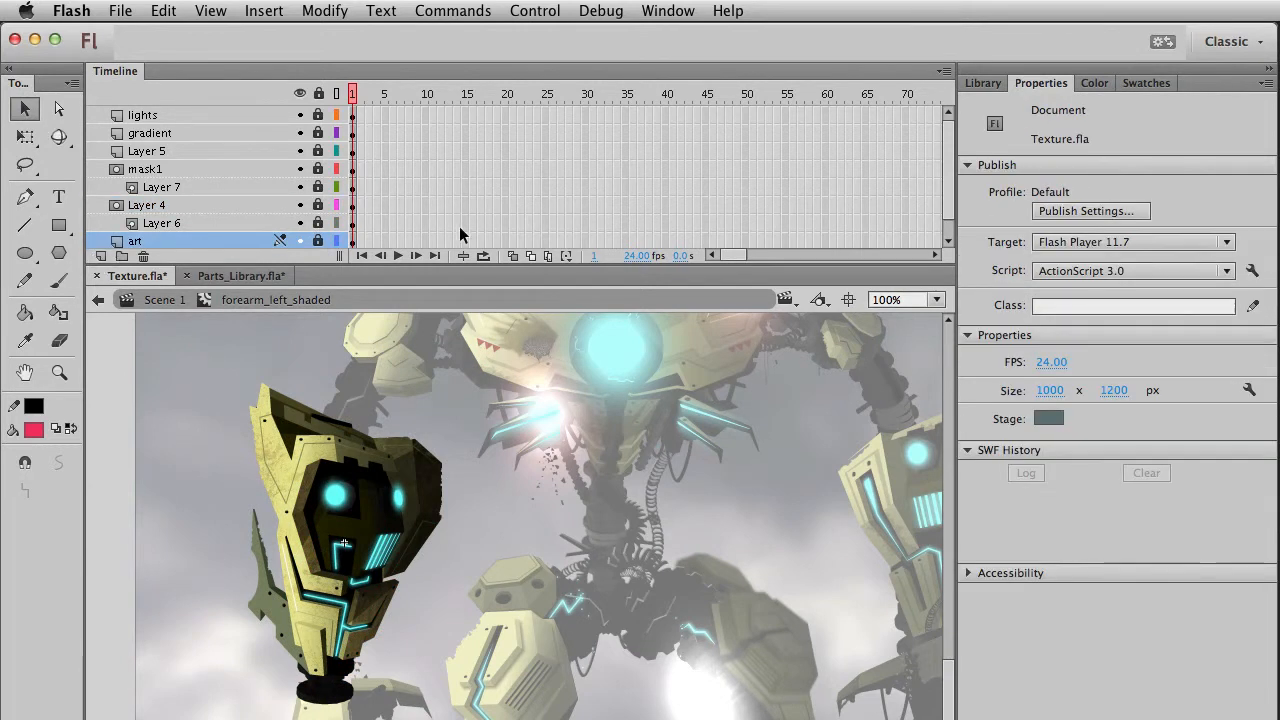
scroll(459, 226, down, 1)
click(183, 227)
click(100, 256)
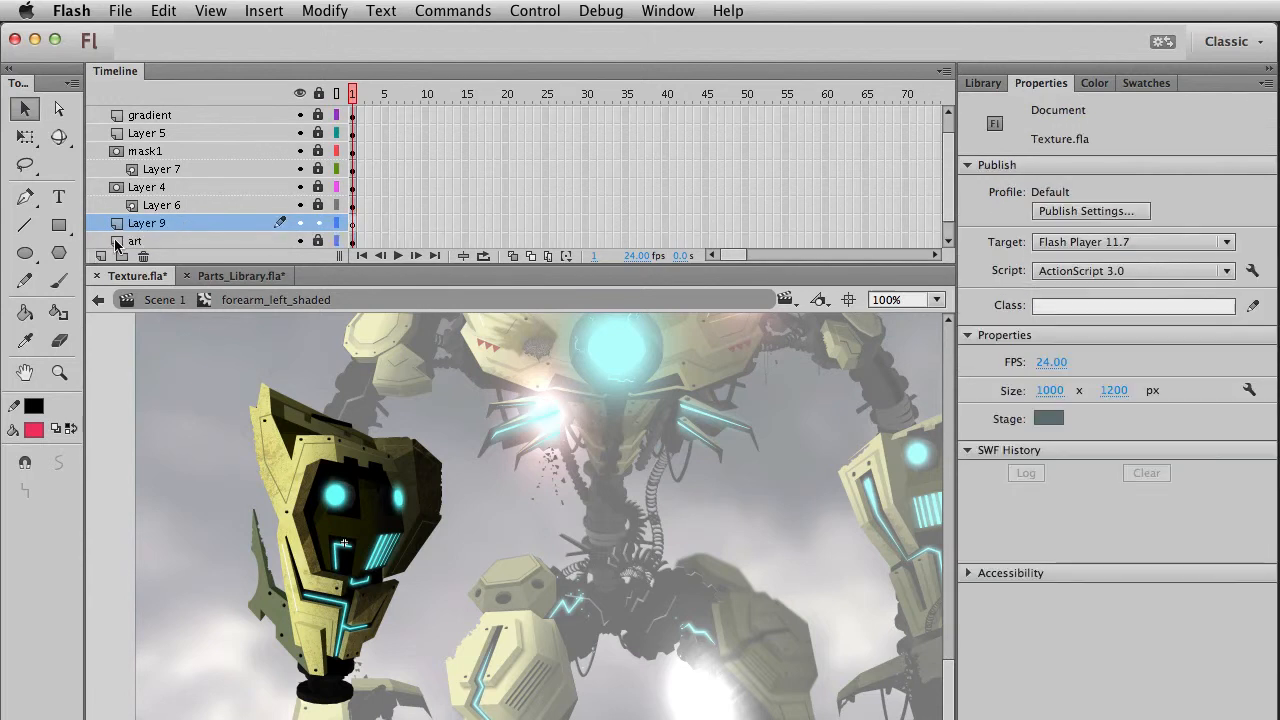
double_click(149, 223)
text(rus)
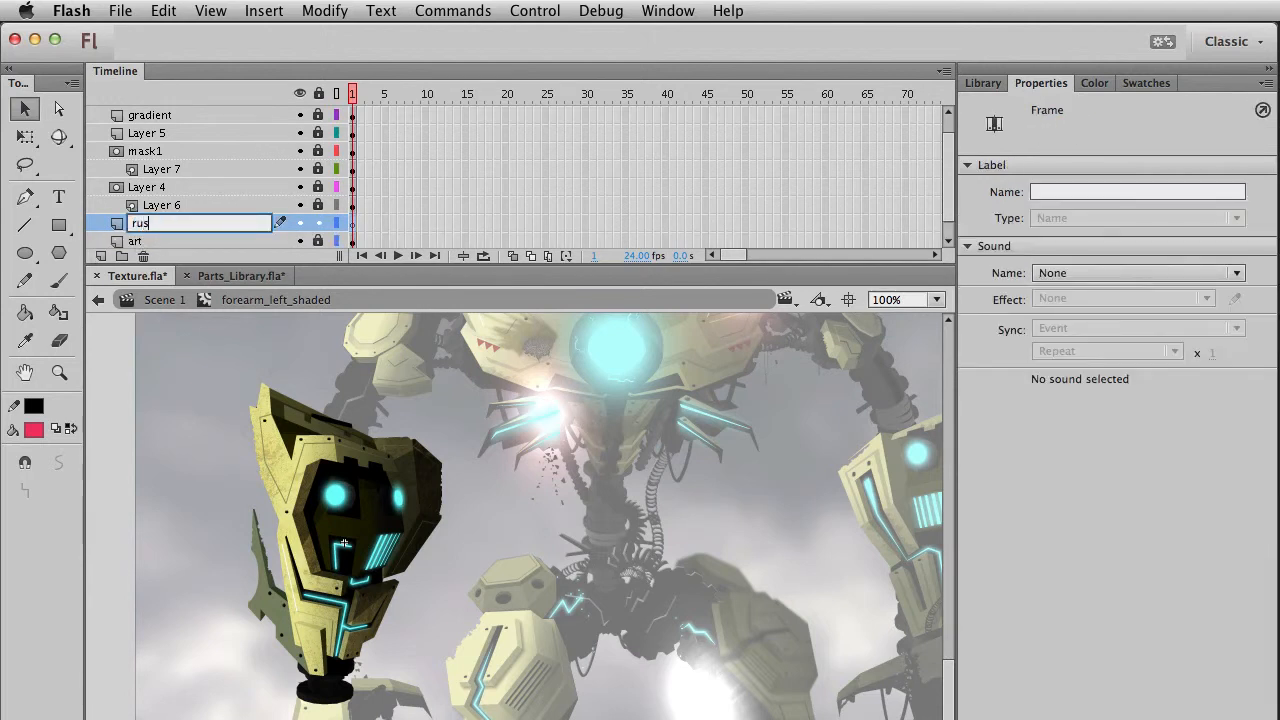
text(t)
key(Return)
Paste the brown stain into the rust layer, place it on the forearm's lower plate, and return to Scene 1.
key(super+v)
drag(464, 605, 319, 591)
click(283, 649)
double_click(329, 667)
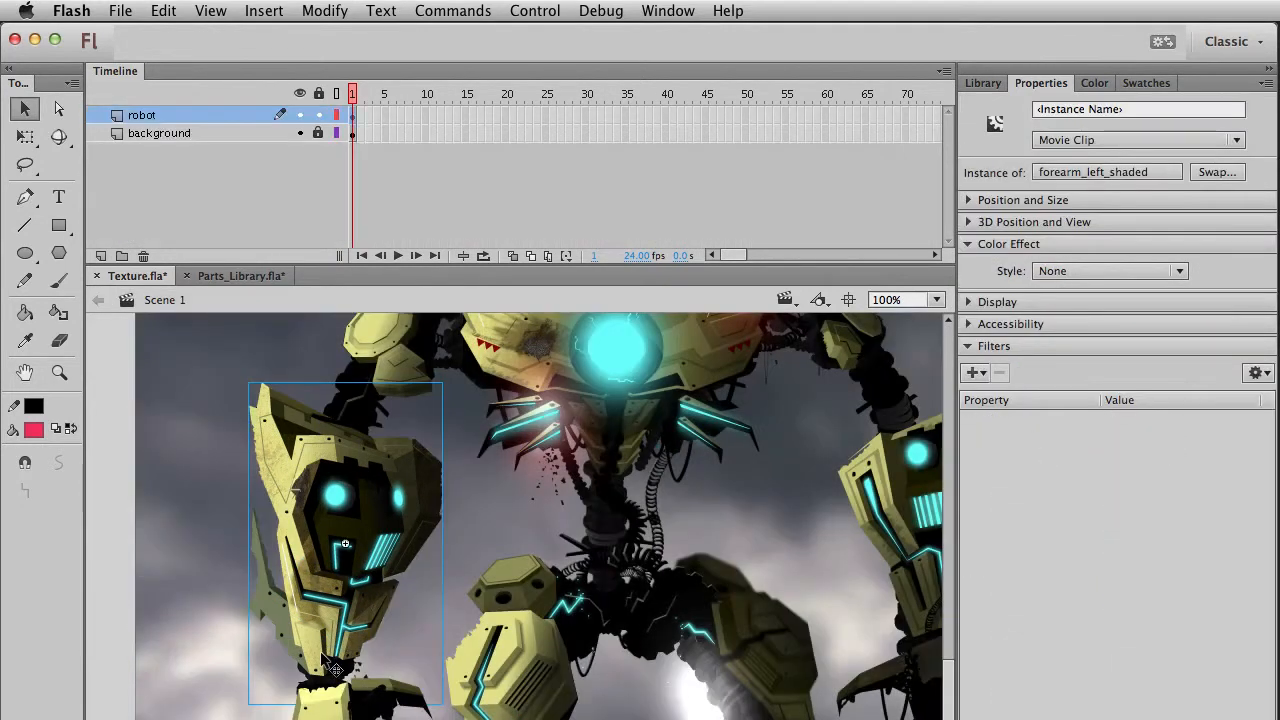
Cut the two small damage clips beside the forearm's eye from Scene 1 and place them in the forearm symbol's rust layer.
click(390, 570)
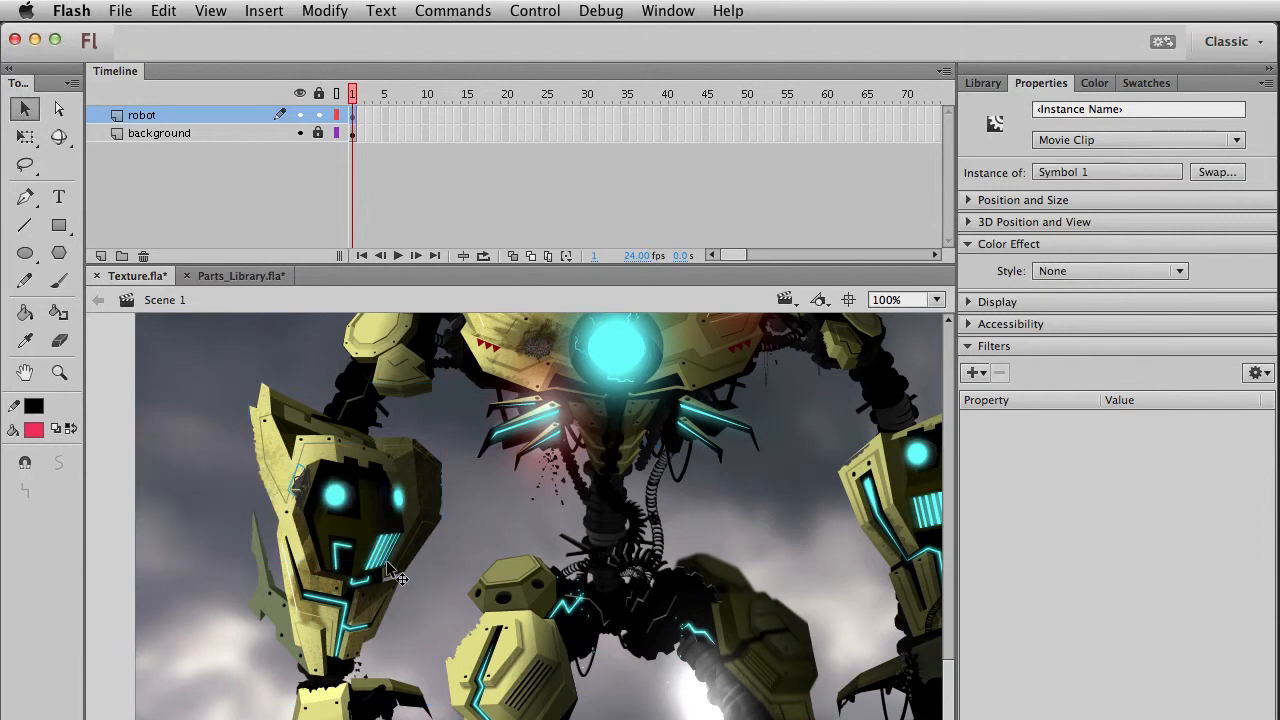
key(Delete)
click(312, 488)
shift+click(309, 483)
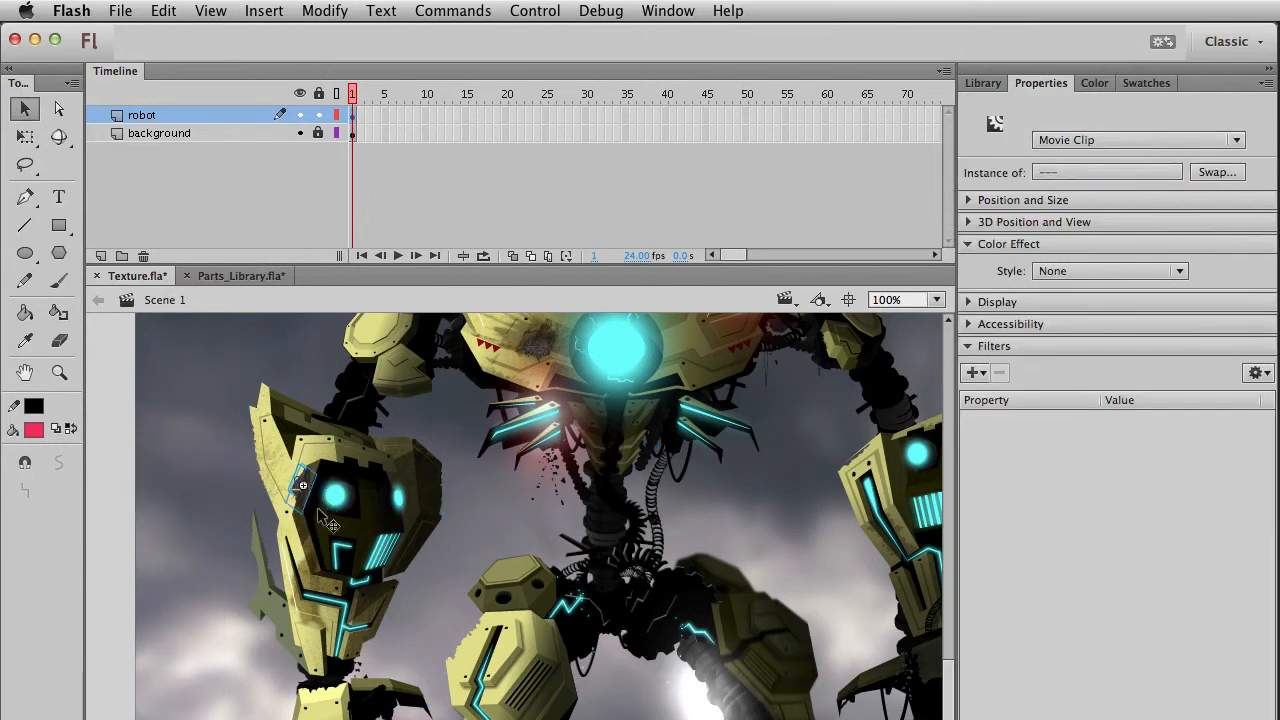
key(Delete)
double_click(313, 568)
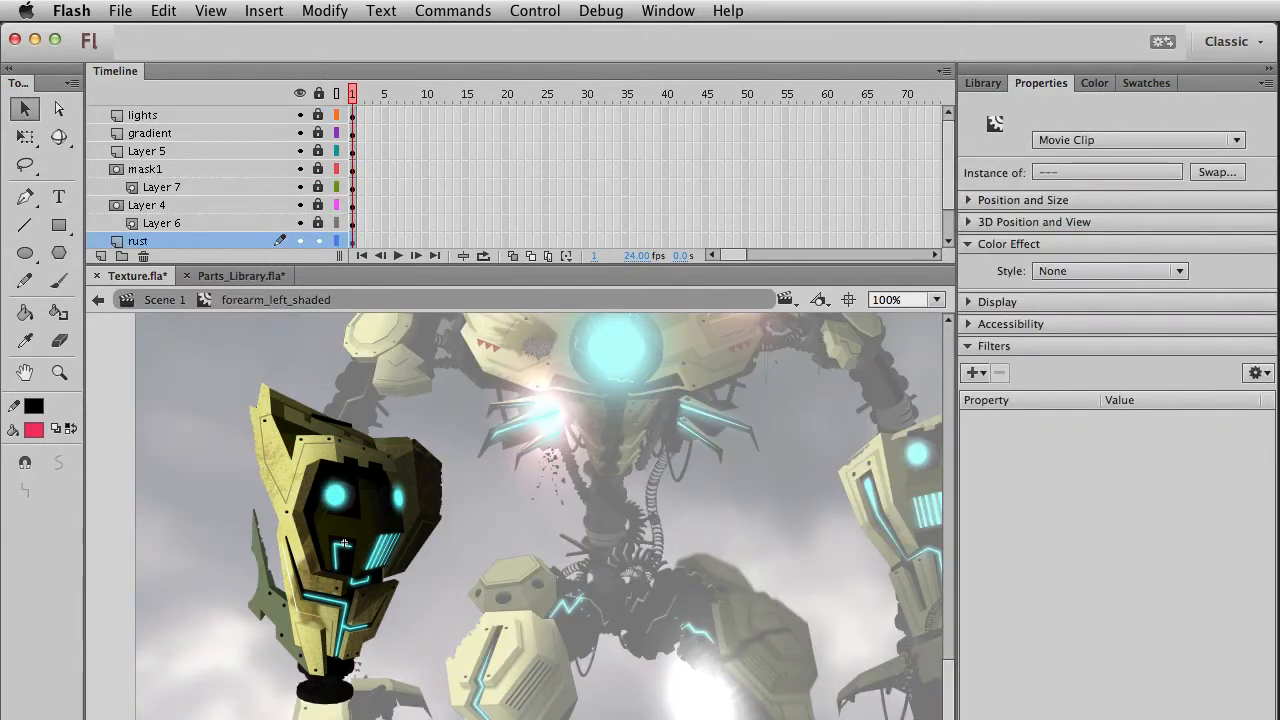
drag(344, 541, 307, 489)
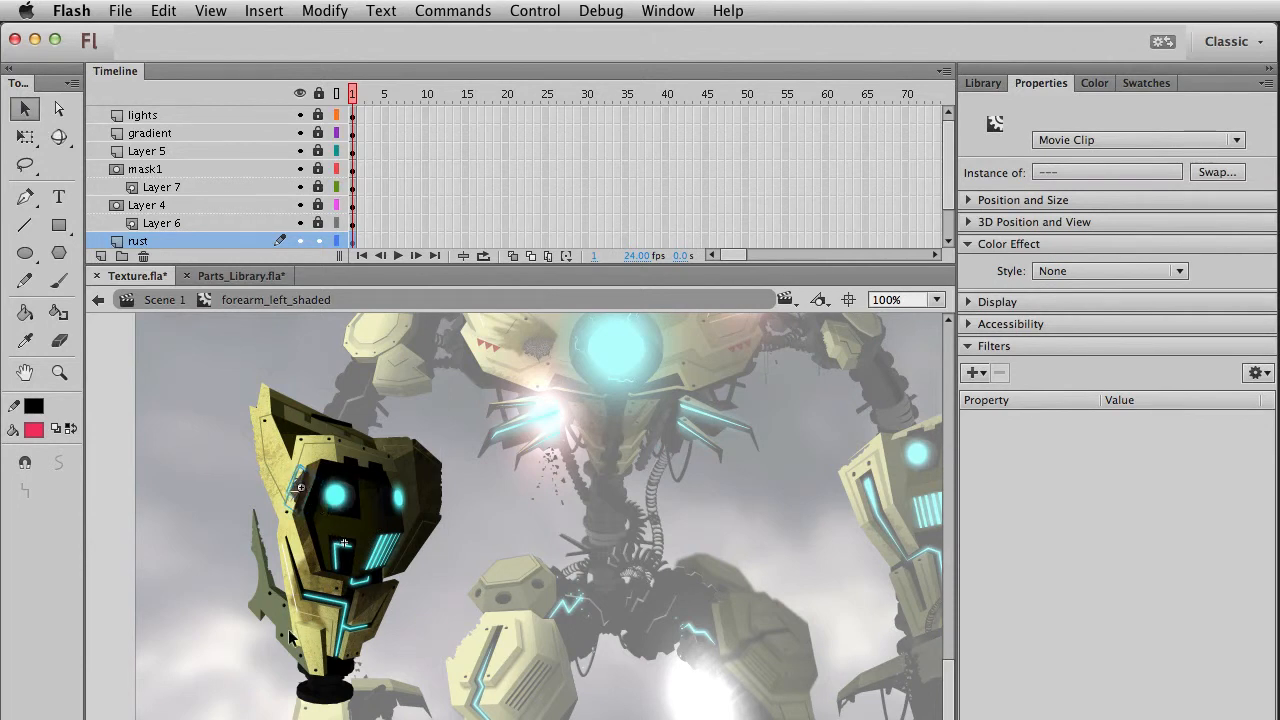
Place a smaller copy of the brown stain behind the damage beside the forearm's eye, stretch it lengthwise, and return to Scene 1.
key(q)
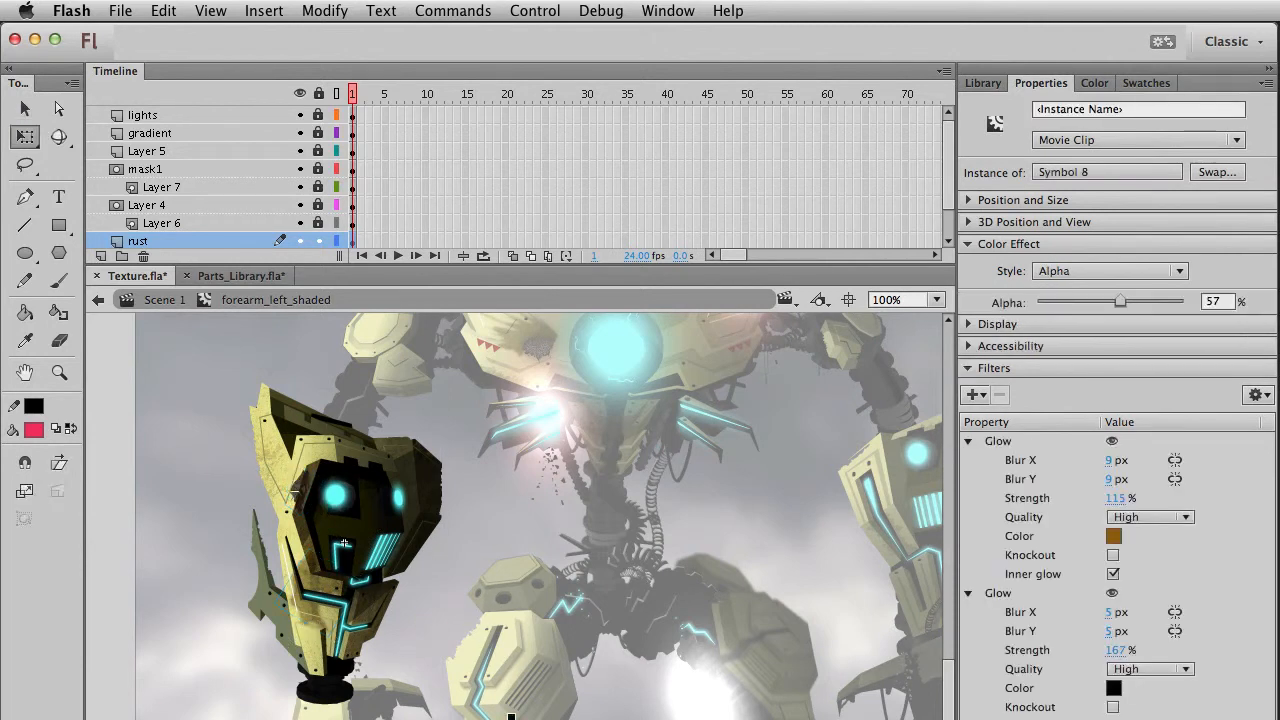
key(v)
mouse_move(308, 489)
mouse_down()
mouse_move(330, 467)
mouse_move(308, 487)
mouse_up()
key(super+Down)
key(q)
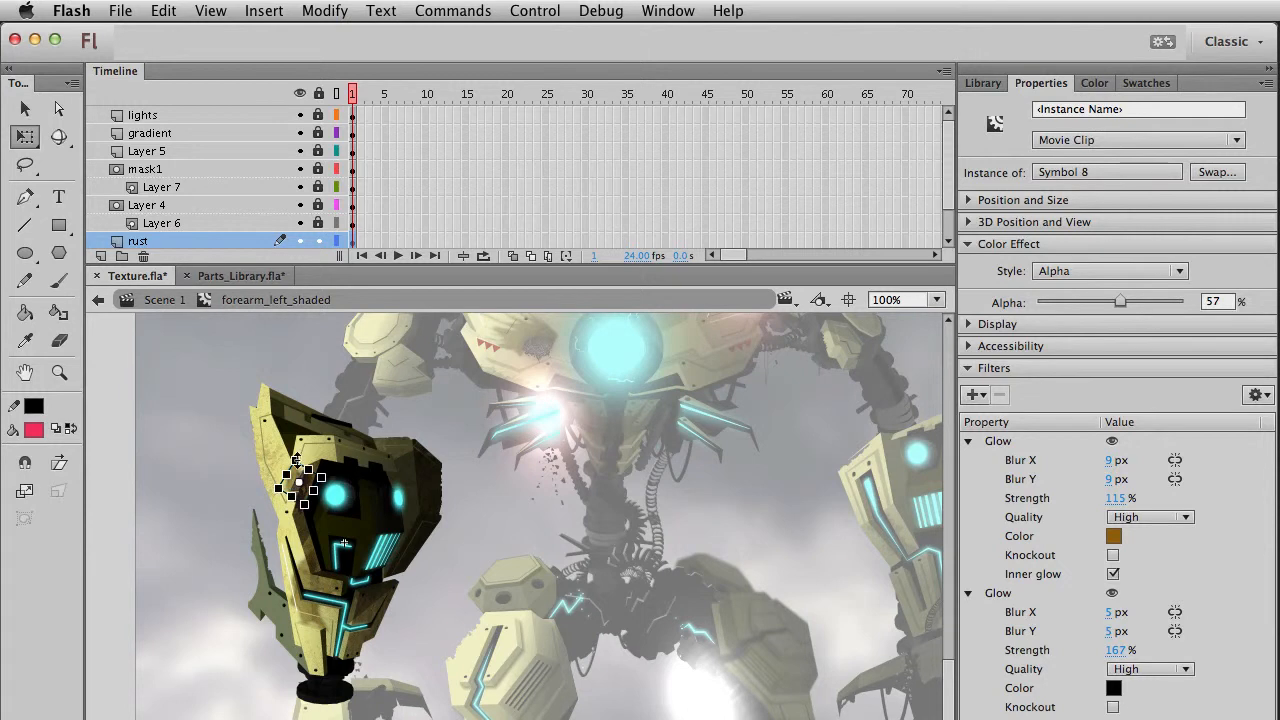
drag(308, 468, 302, 452)
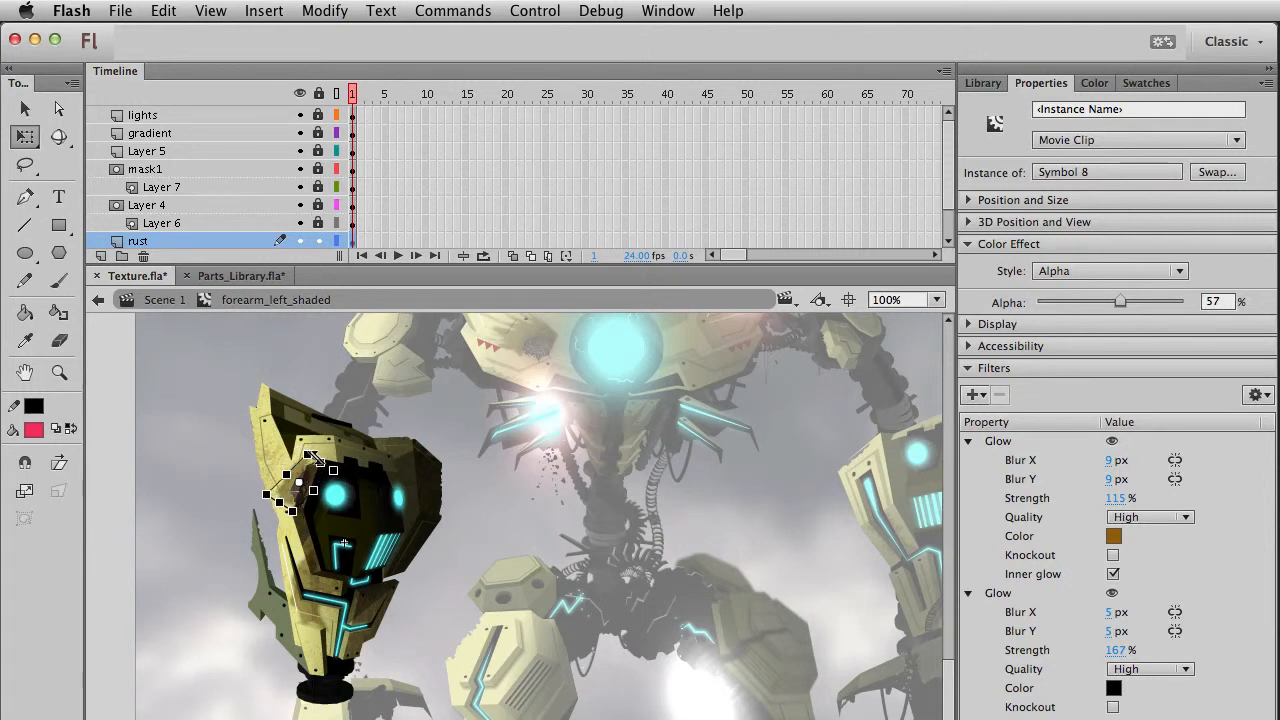
key(v)
double_click(201, 643)
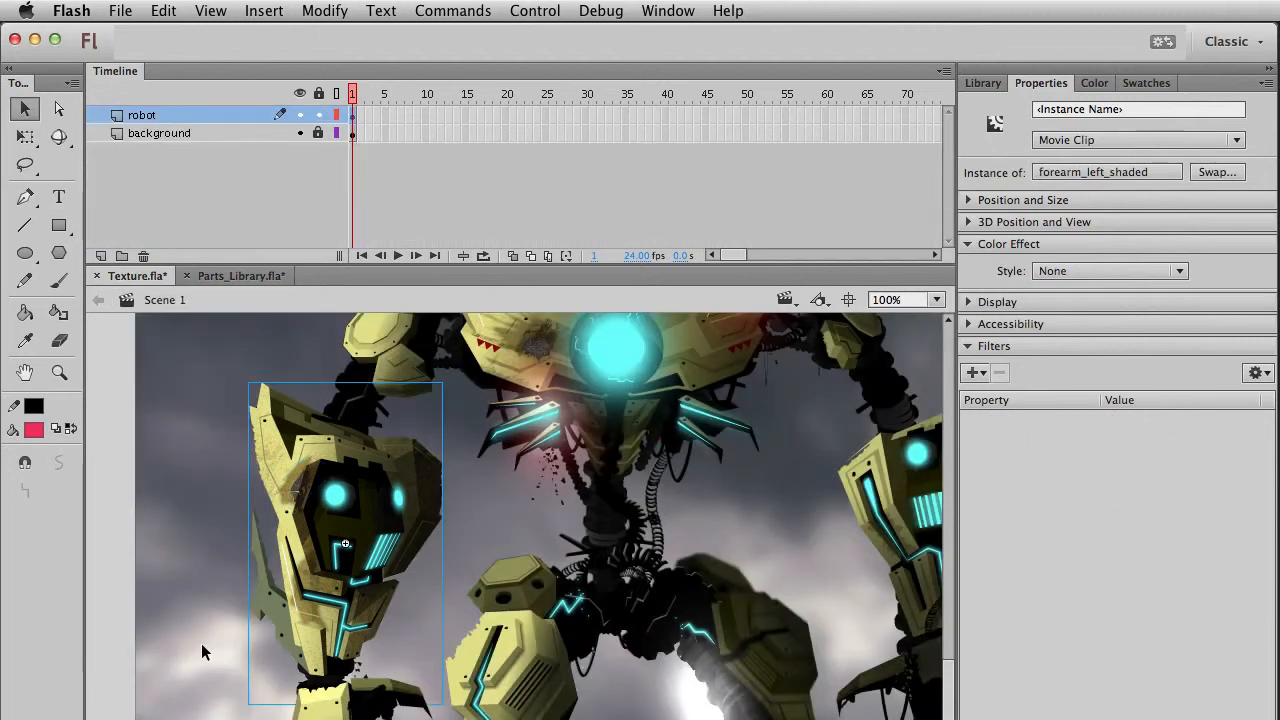
Collapse the Timeline to enlarge the work area and examine the weathering across the robot's upper body.
click(203, 641)
drag(469, 567, 443, 520)
drag(533, 408, 529, 417)
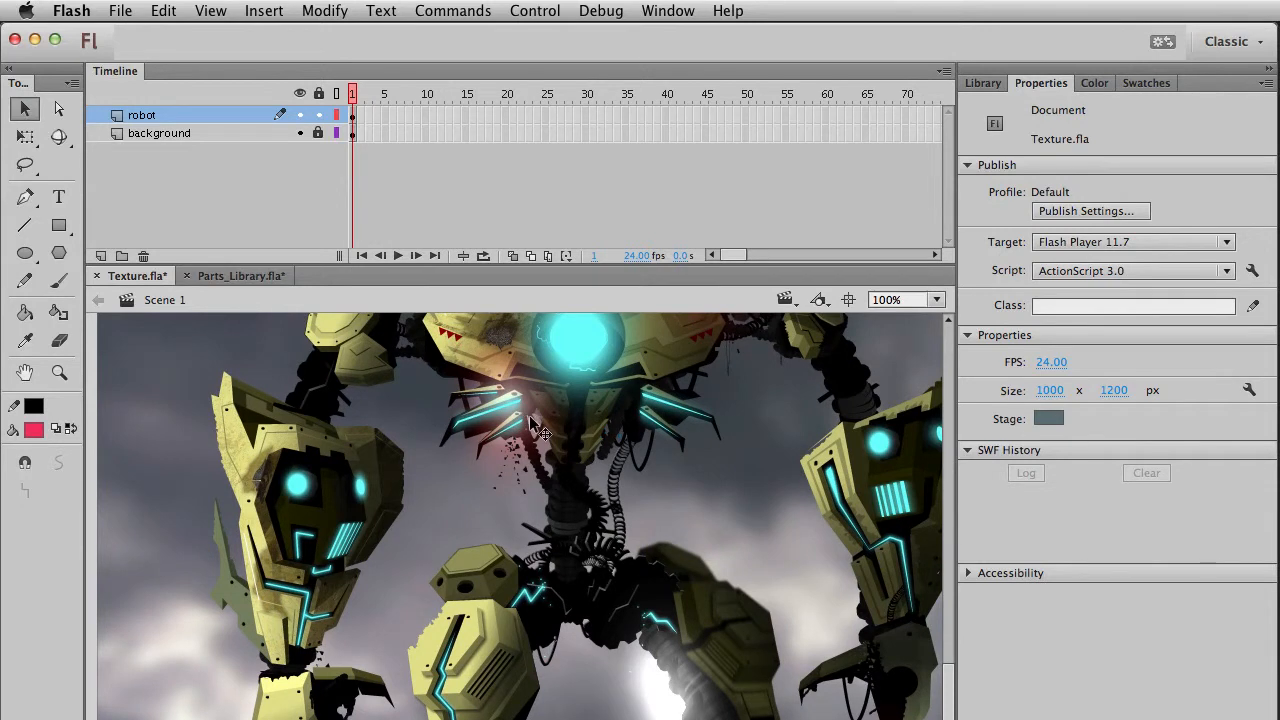
drag(540, 430, 467, 592)
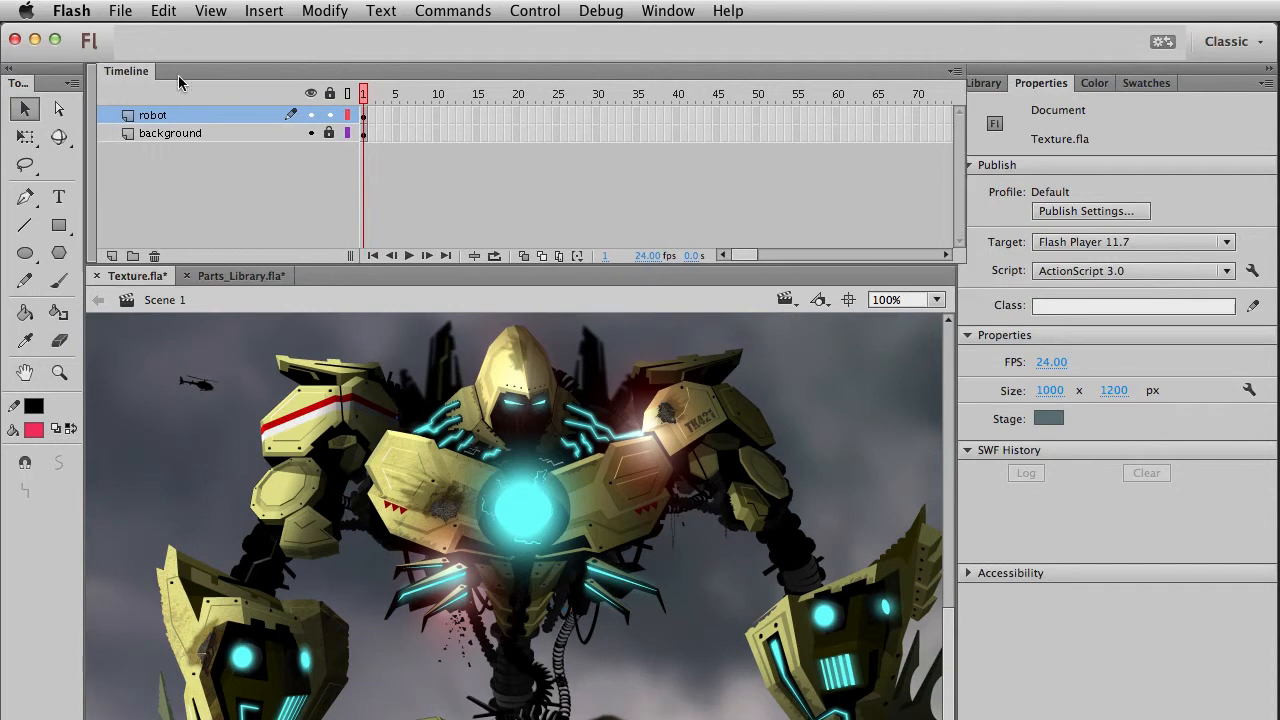
double_click(133, 71)
click(467, 380)
drag(531, 429, 557, 396)
click(587, 703)
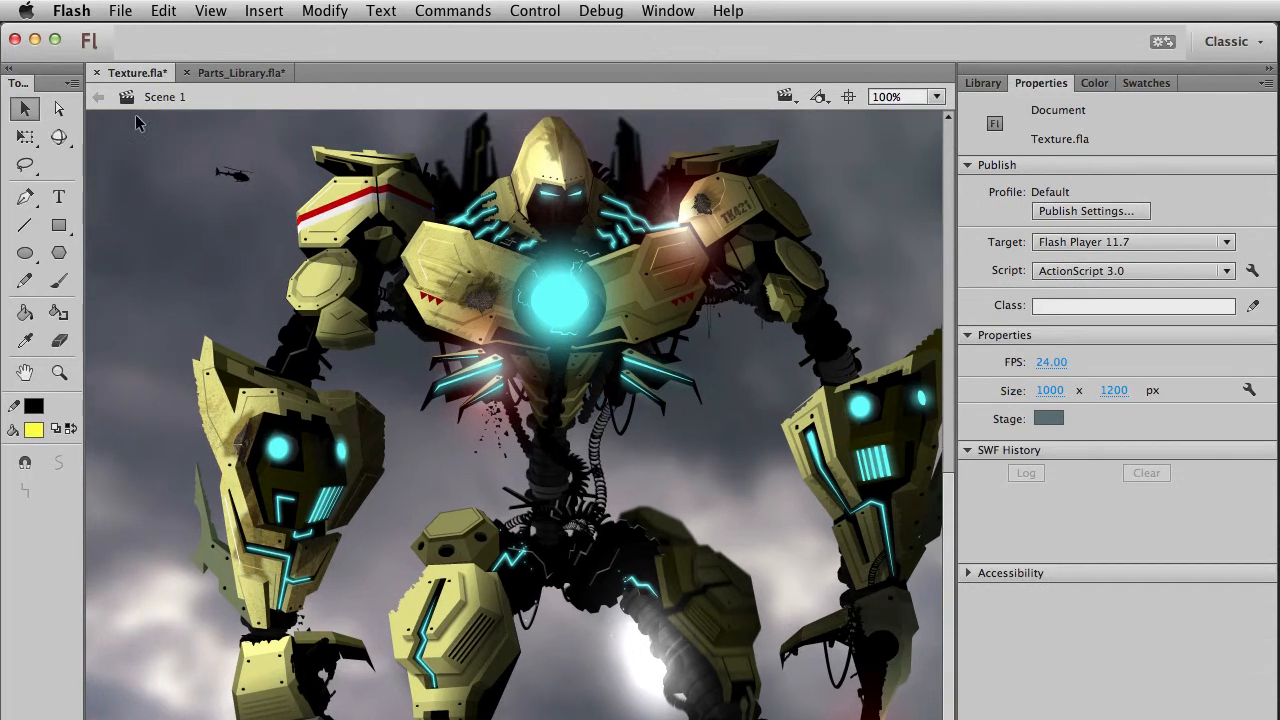
Copy the two-part smoke wisp from Parts_Library.fla into Texture.fla and place it above the robot's glowing chest core.
click(240, 73)
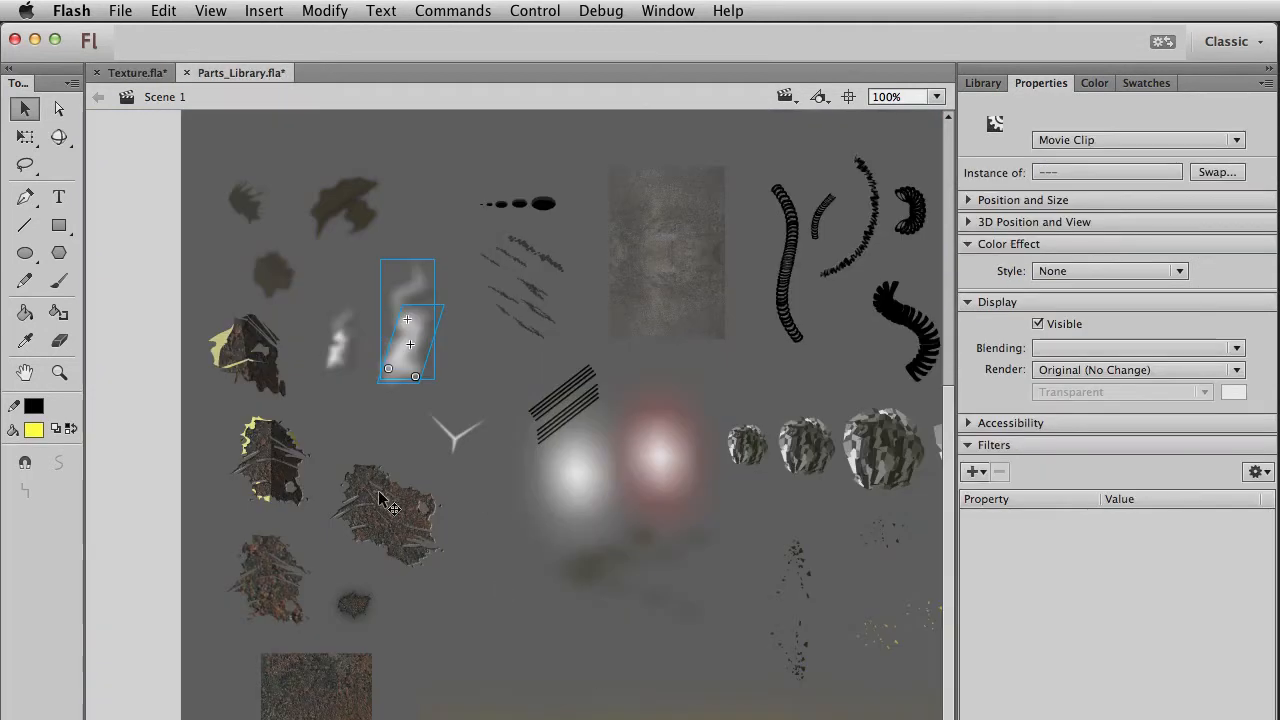
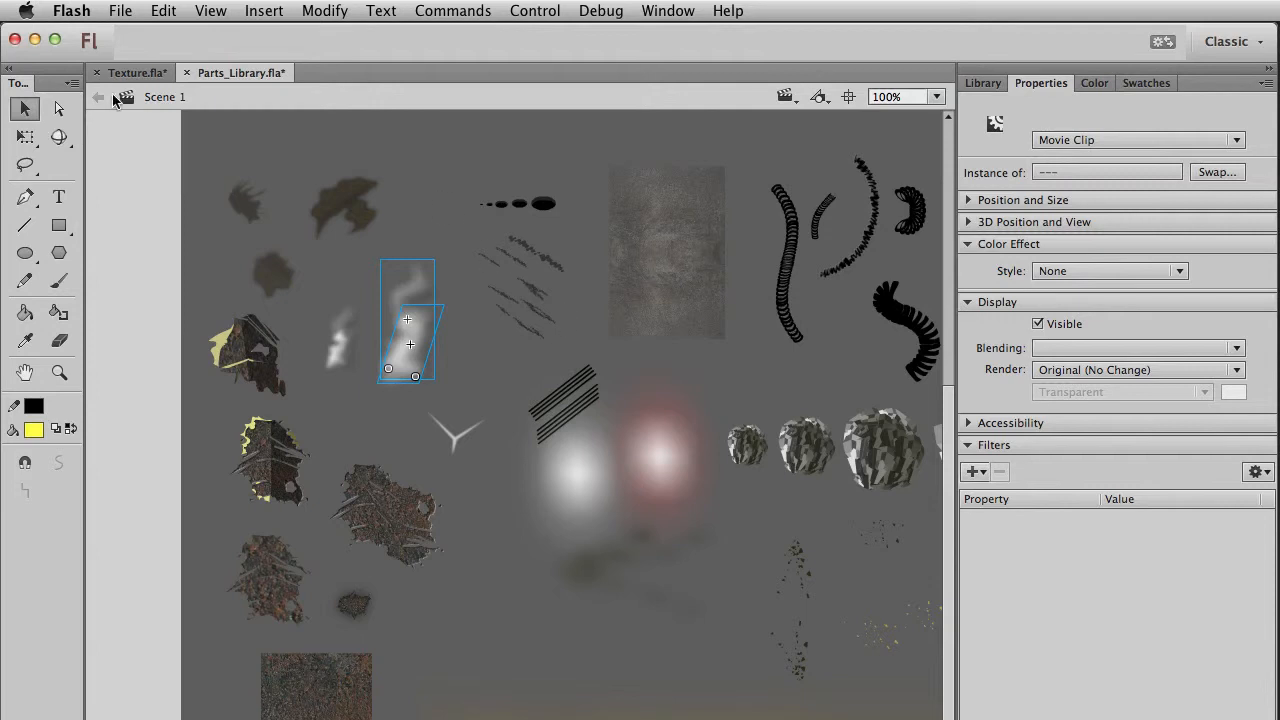
click(137, 73)
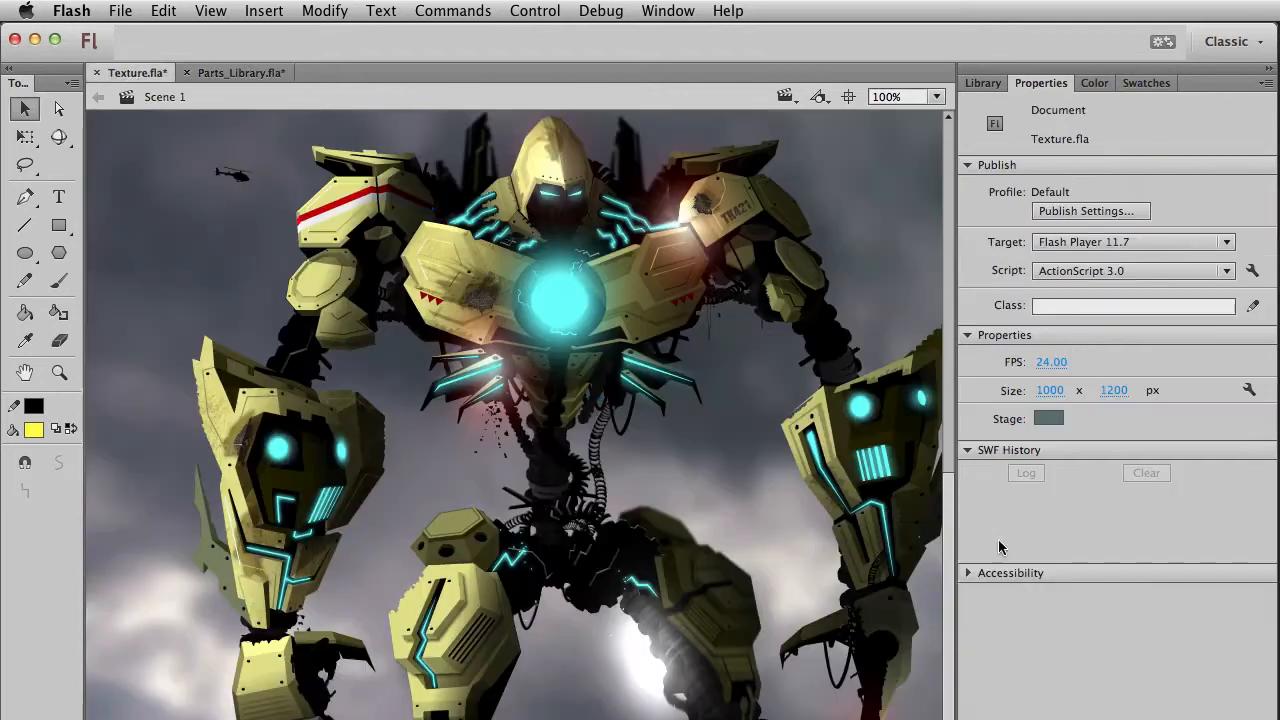
click(650, 484)
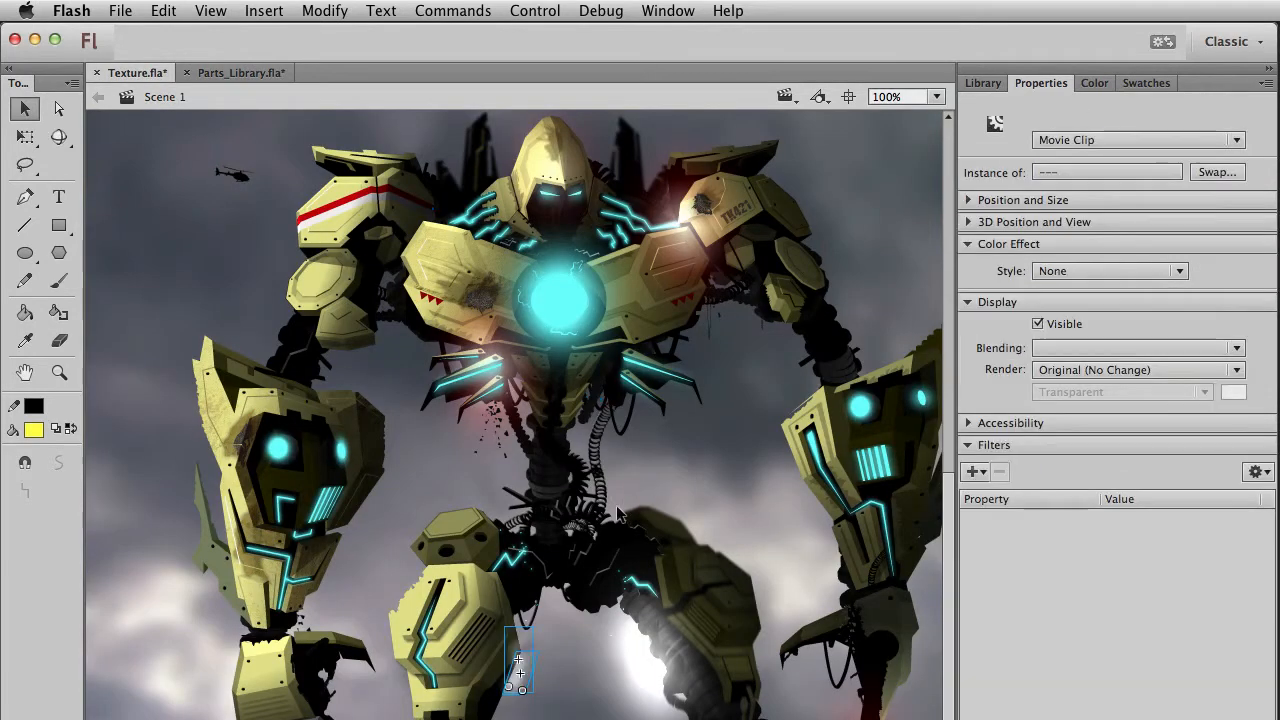
drag(572, 497, 609, 480)
drag(607, 482, 583, 247)
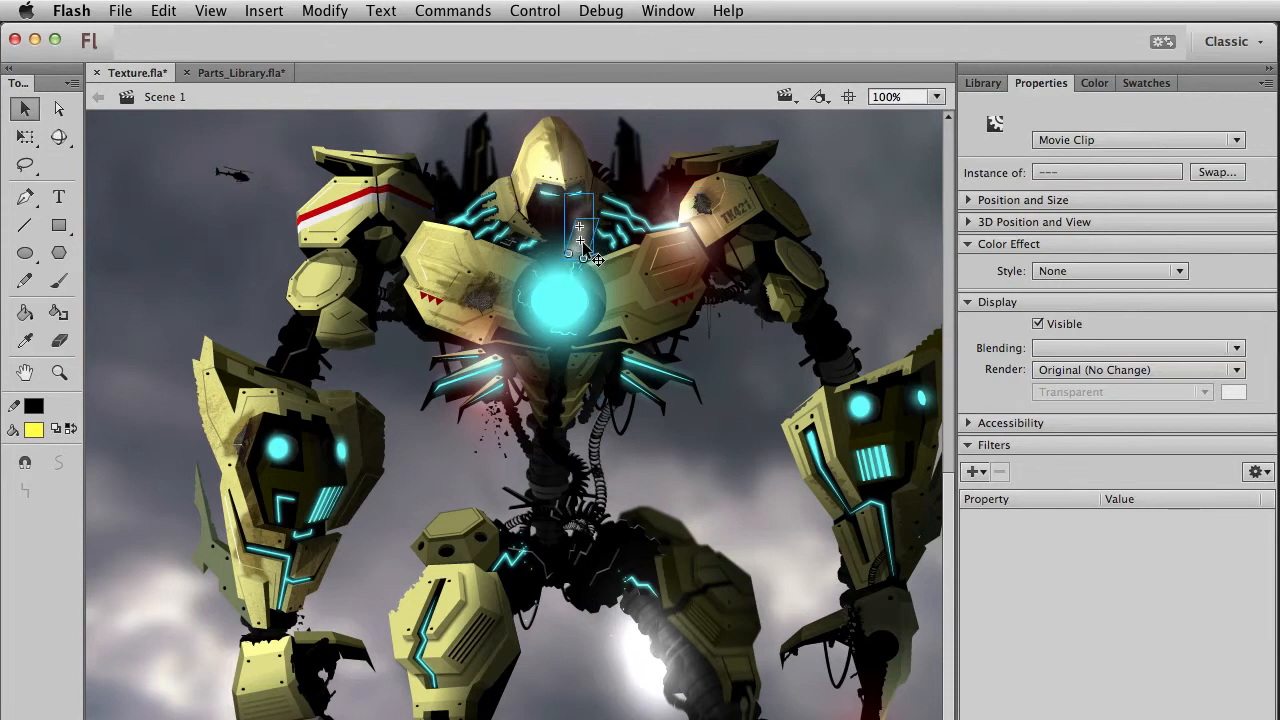
Duplicate the chest smoke, flip the copy horizontally, and place it above the left forearm's larger glowing eye.
click(229, 268)
key(super+z)
key(super+c)
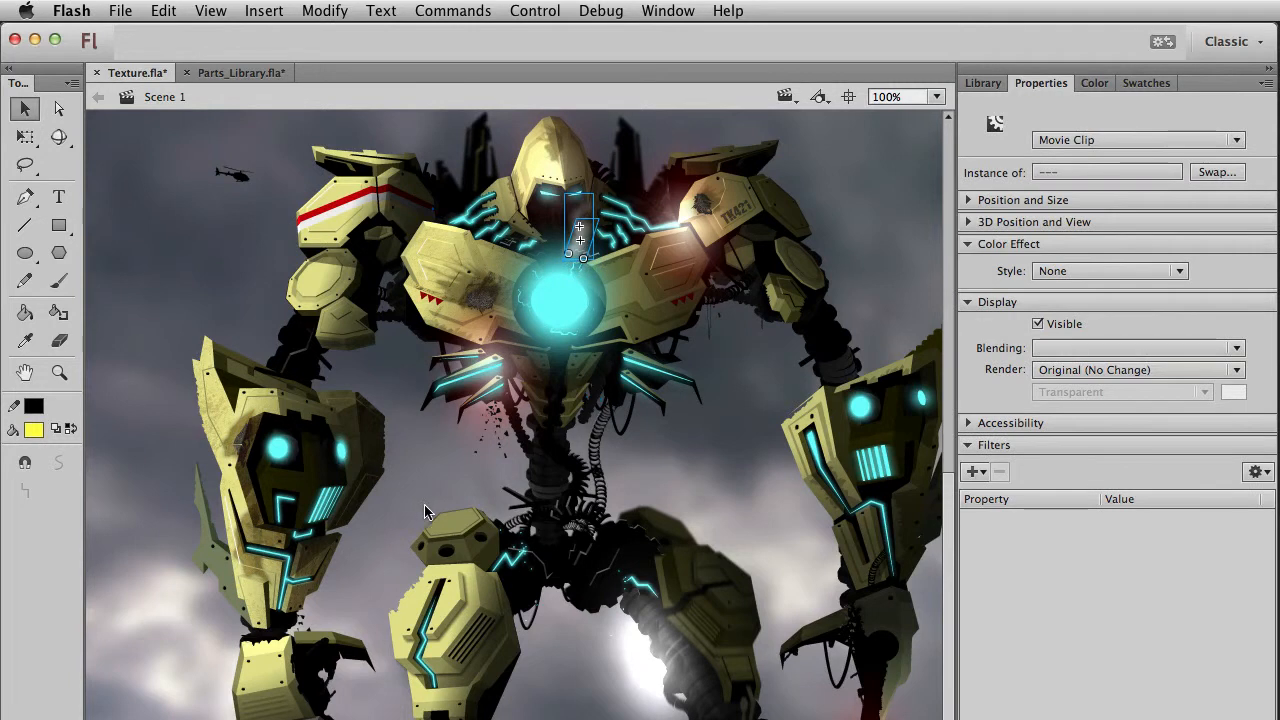
key(super+v)
key(super+shift+h)
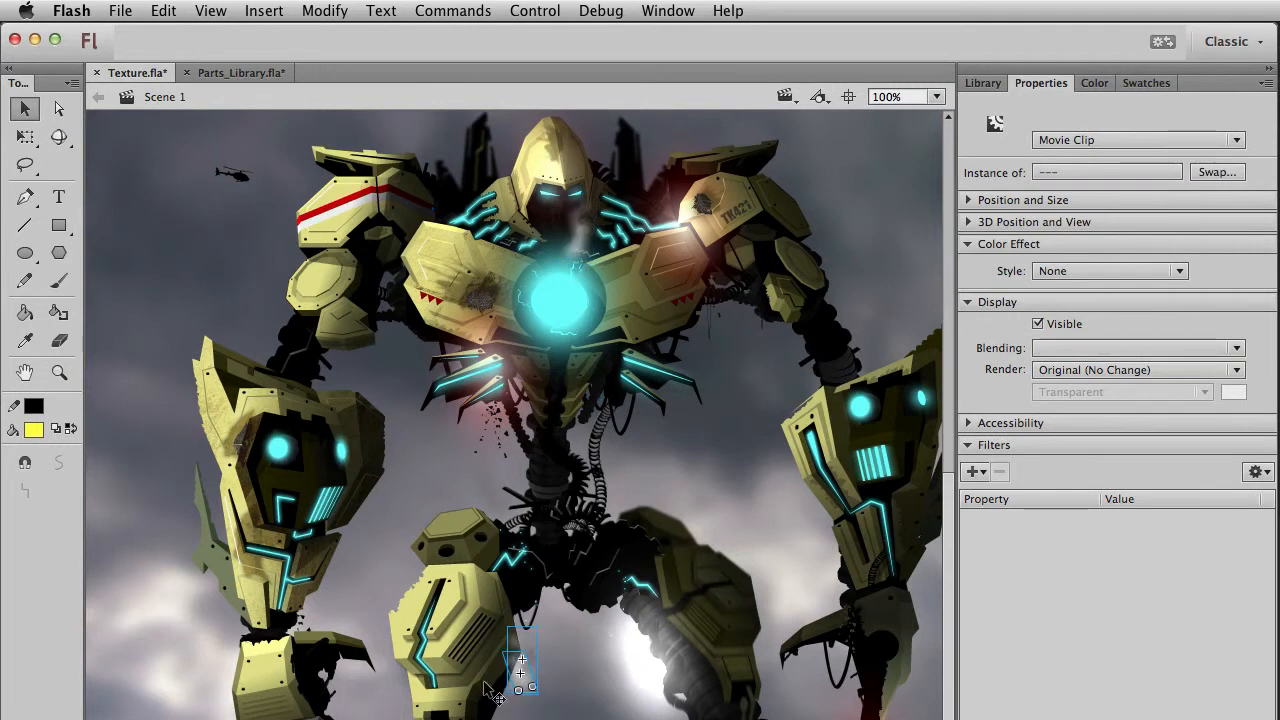
drag(532, 683, 286, 423)
Skew the forearm smoke so its upper edge leans to the right, and deselect it.
key(q)
click(304, 380)
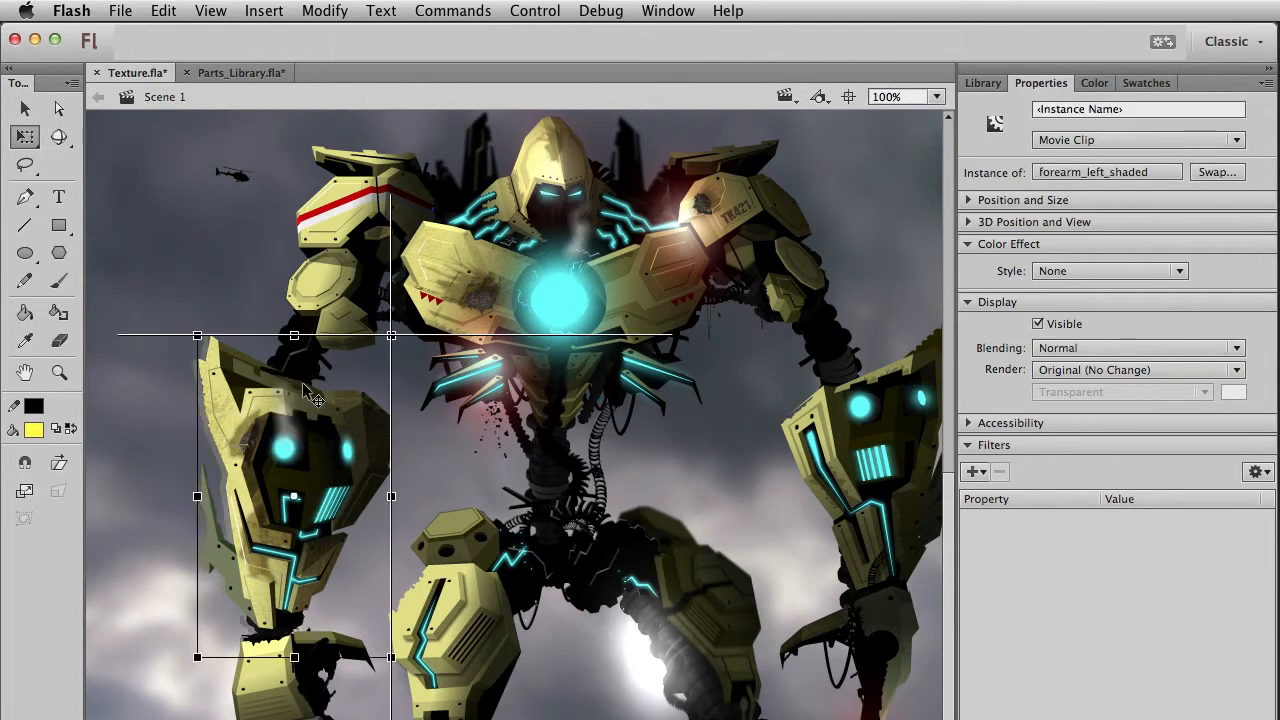
click(311, 386)
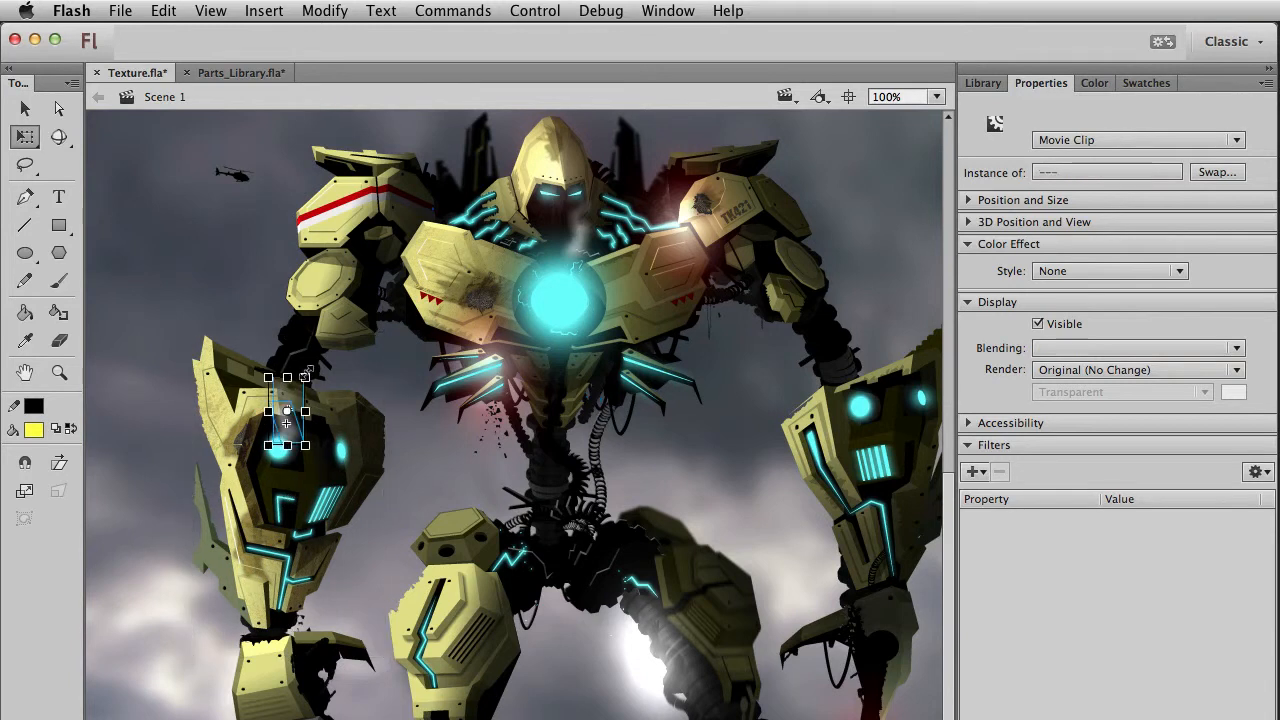
key(v)
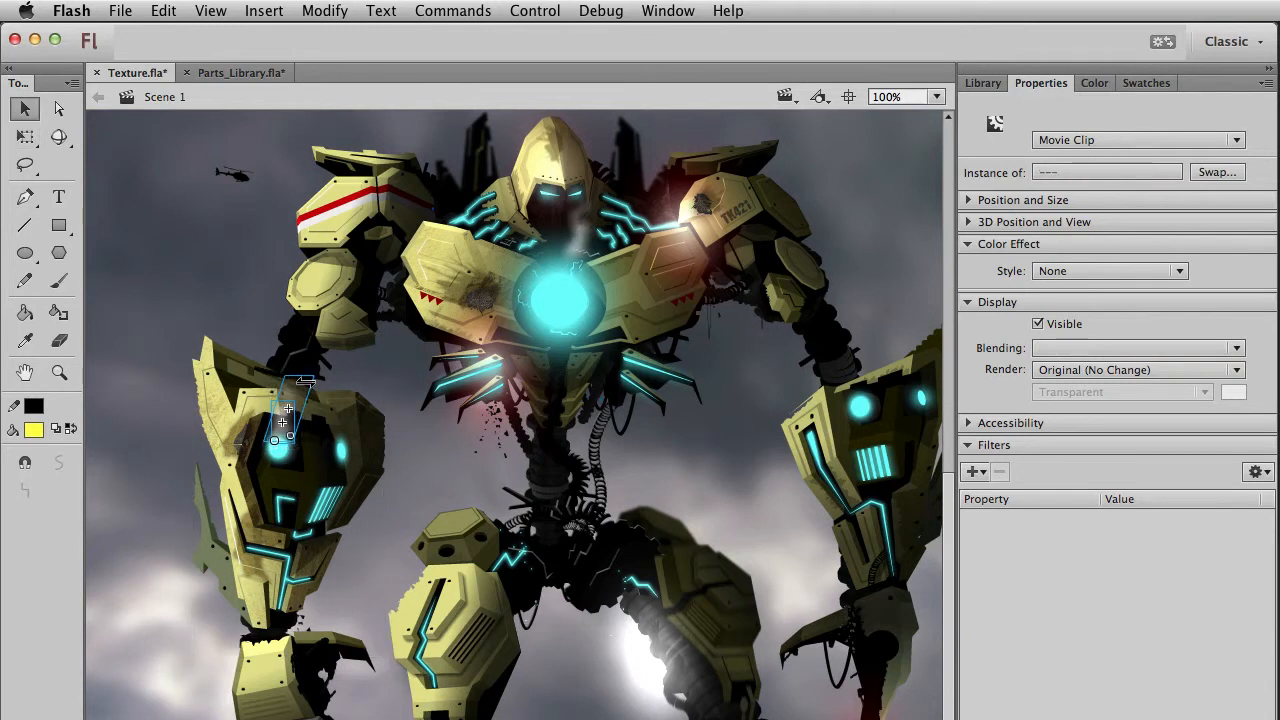
key(super+shift+a)
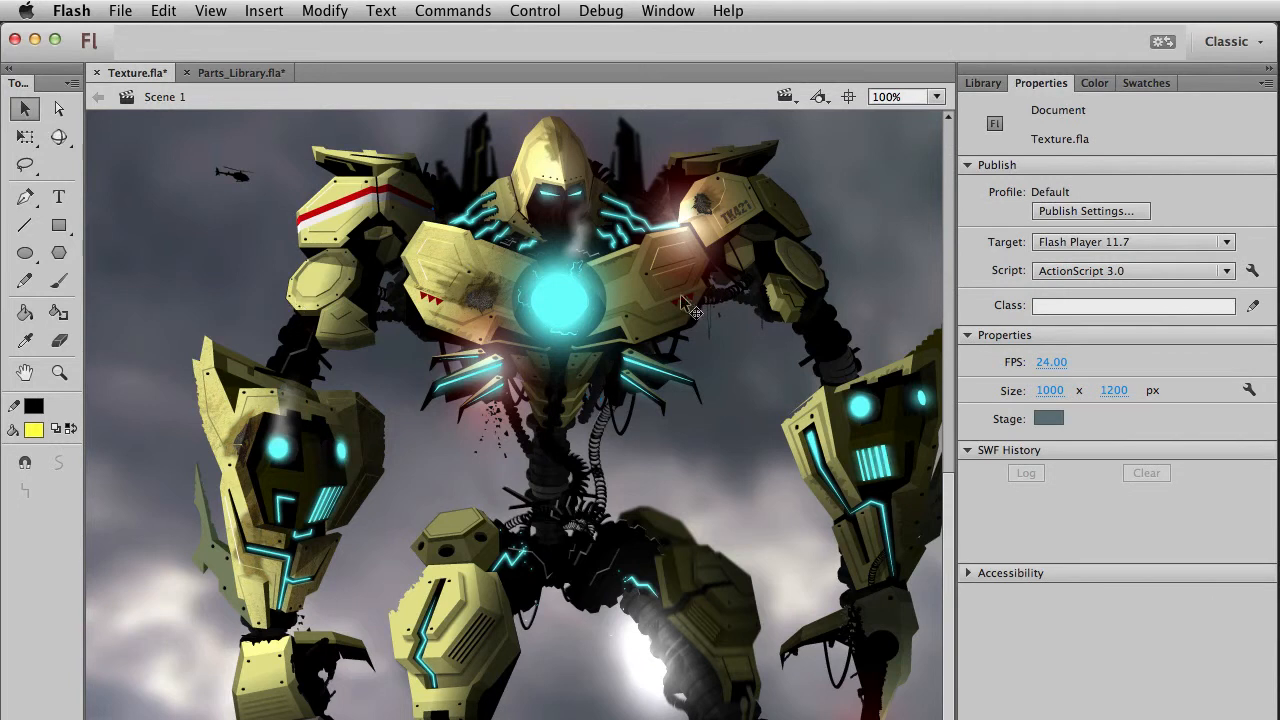
Copy the Y-shaped corner bevel highlight from Parts_Library.fla into Texture.fla and place it over the robot's brow.
click(205, 73)
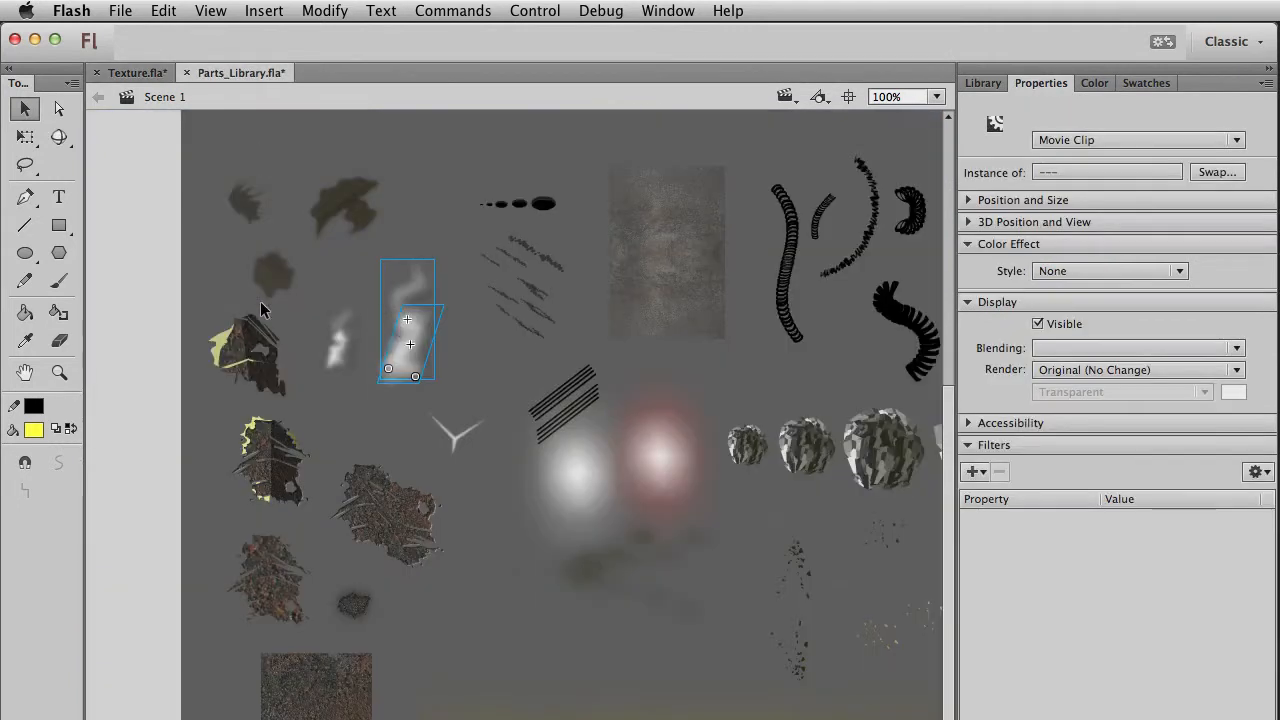
click(458, 434)
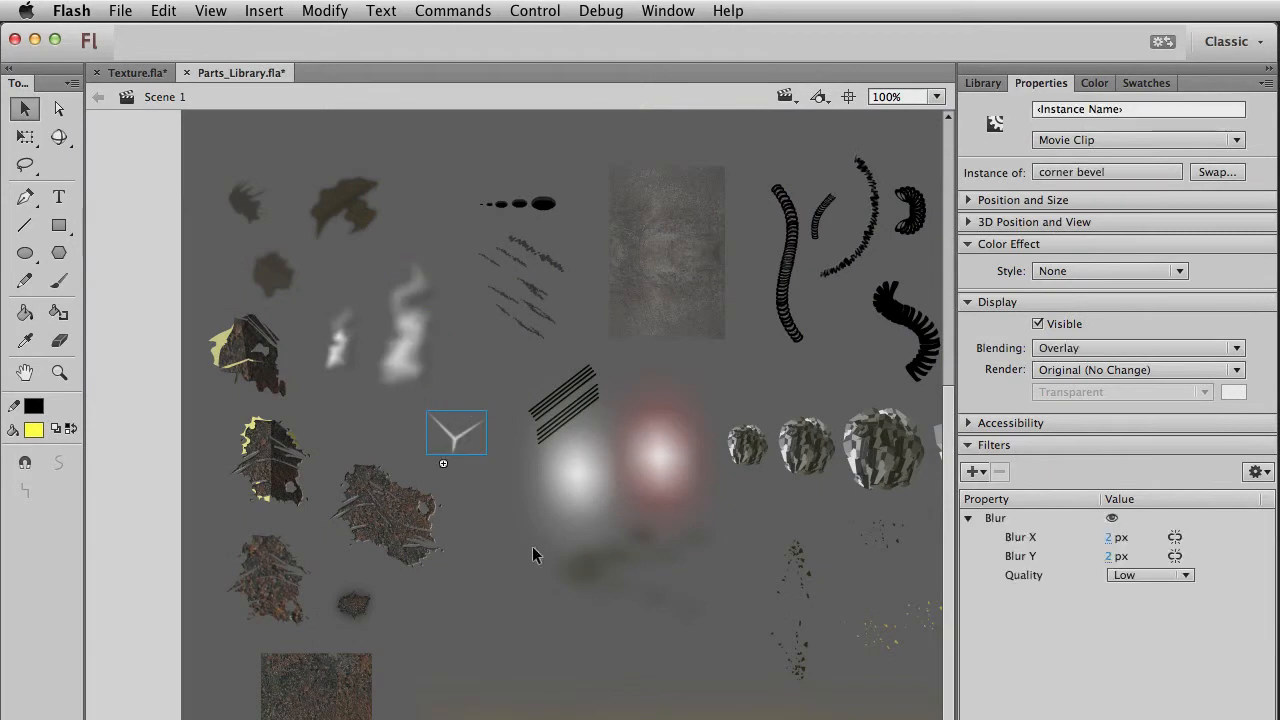
click(122, 73)
key(ctrl+v)
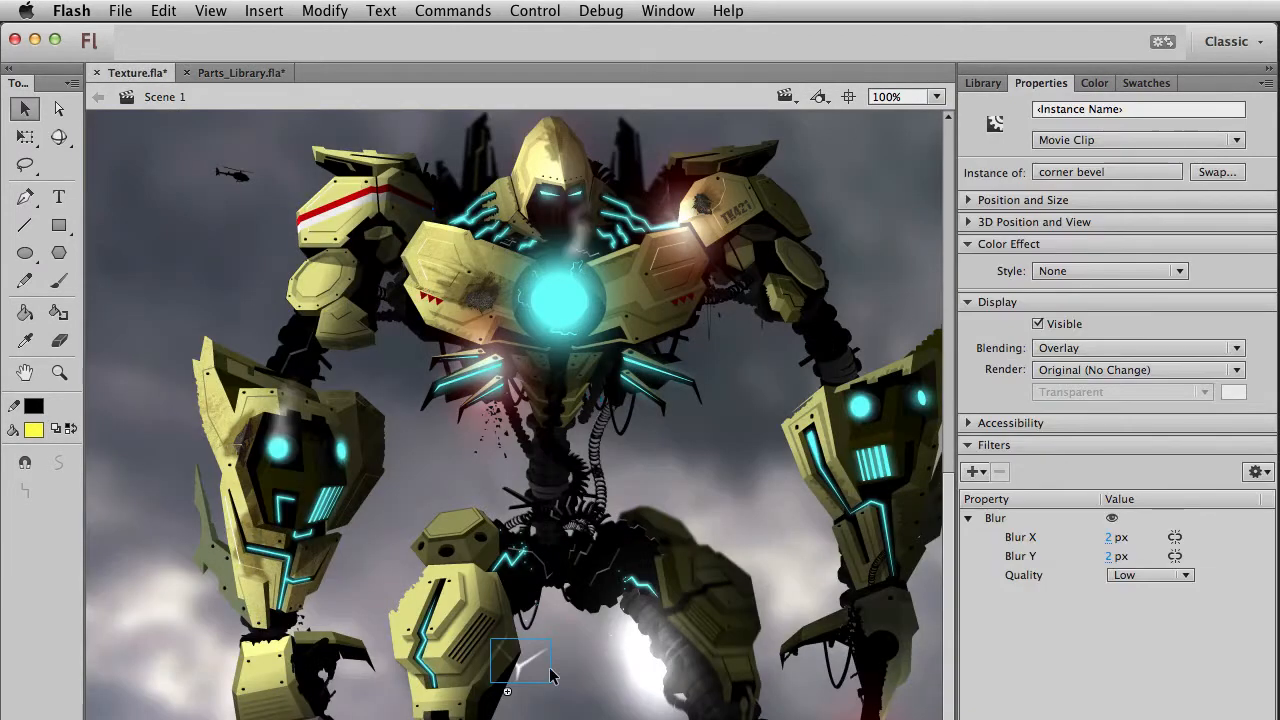
drag(537, 660, 709, 441)
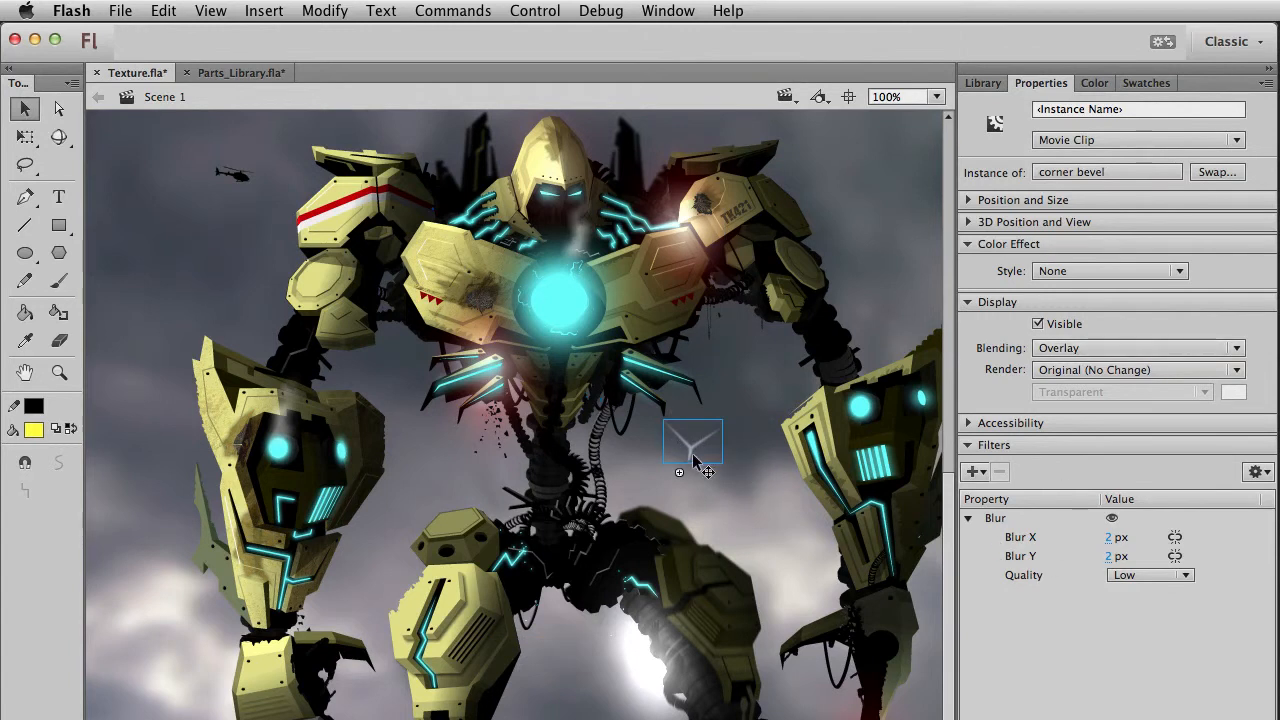
drag(691, 448, 578, 201)
Reshape the corner bevel highlight inside its symbol, lowering both arm tips to follow the brow edge and shortening the lower spike.
click(59, 372)
drag(480, 138, 662, 279)
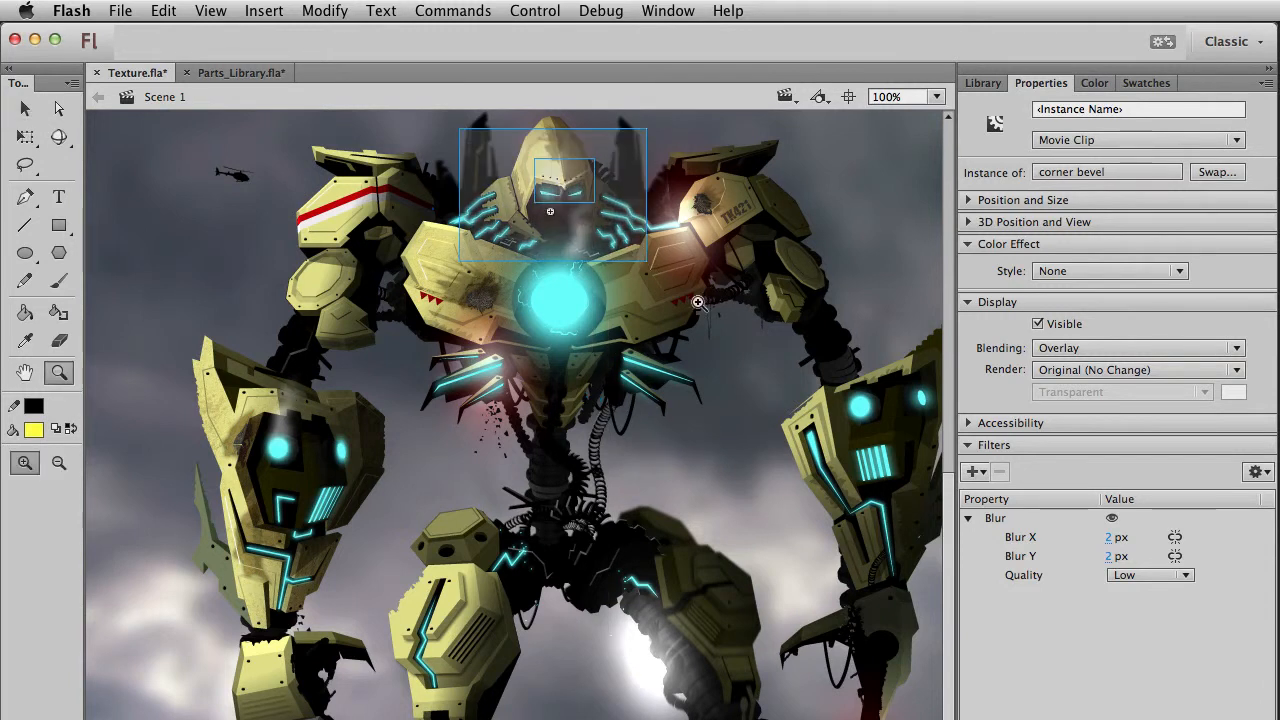
key(v)
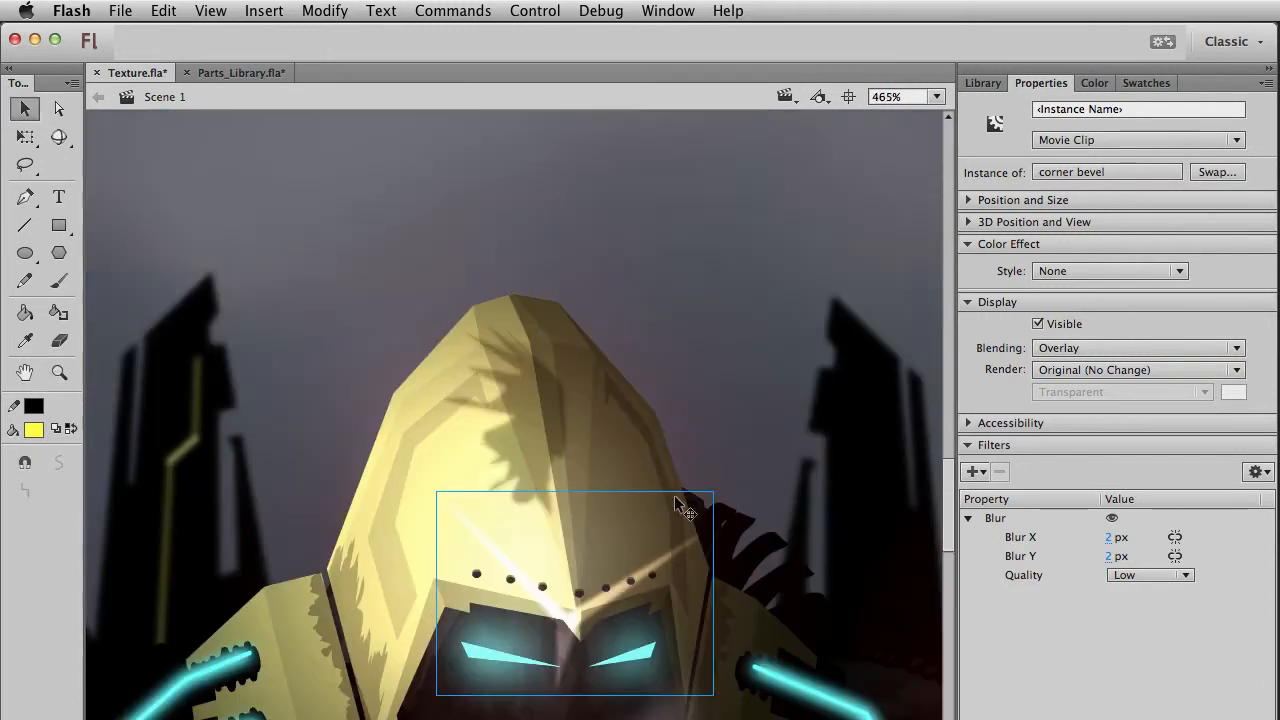
double_click(651, 563)
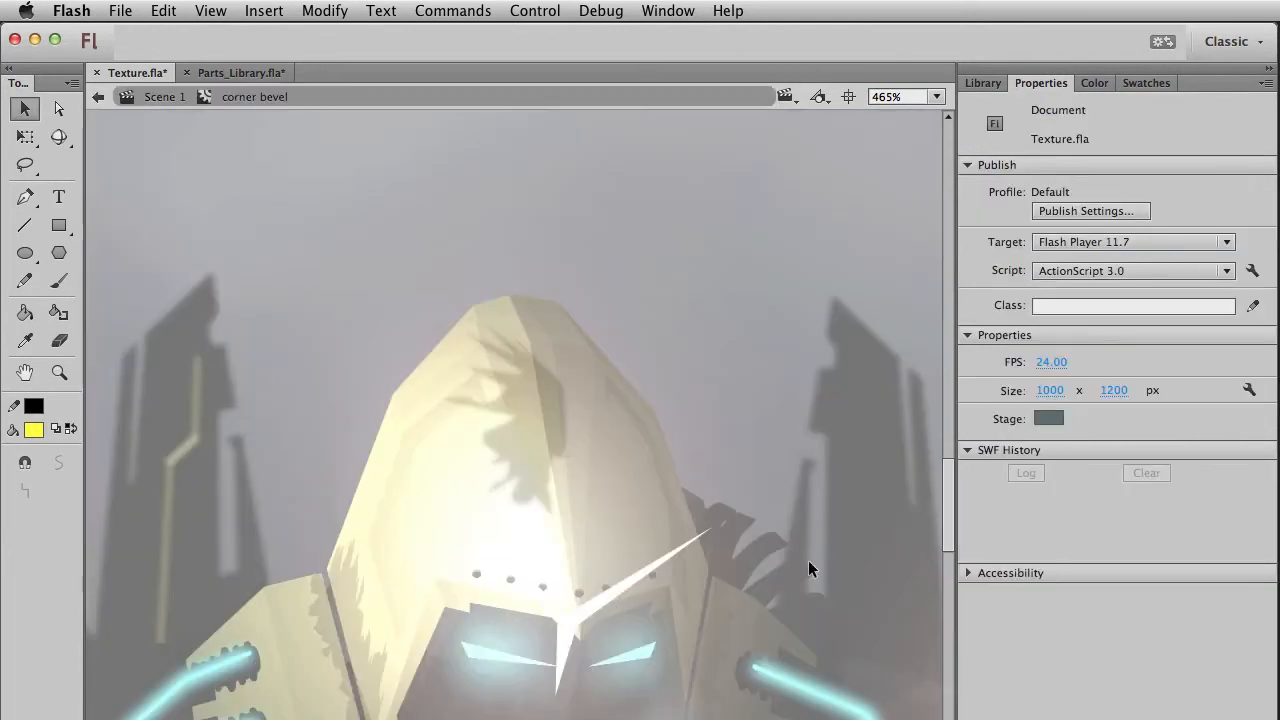
drag(716, 526, 673, 583)
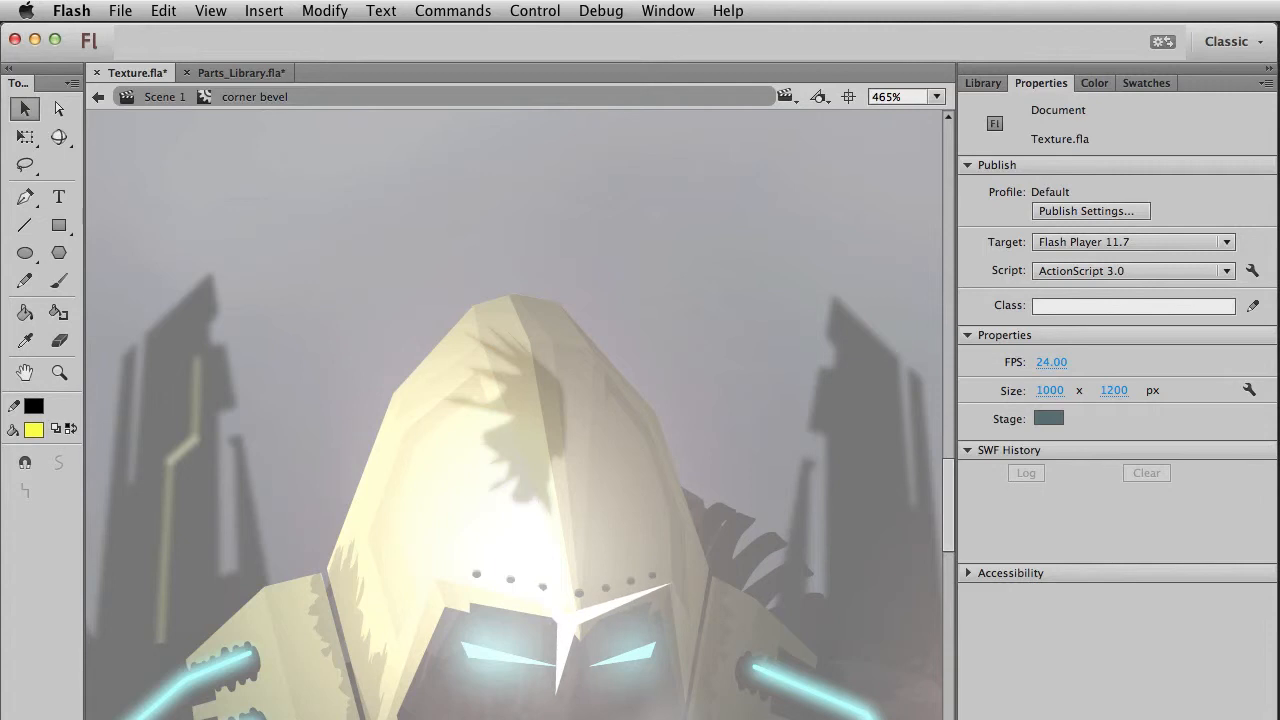
key(super+alt+shift+o)
drag(435, 489, 434, 577)
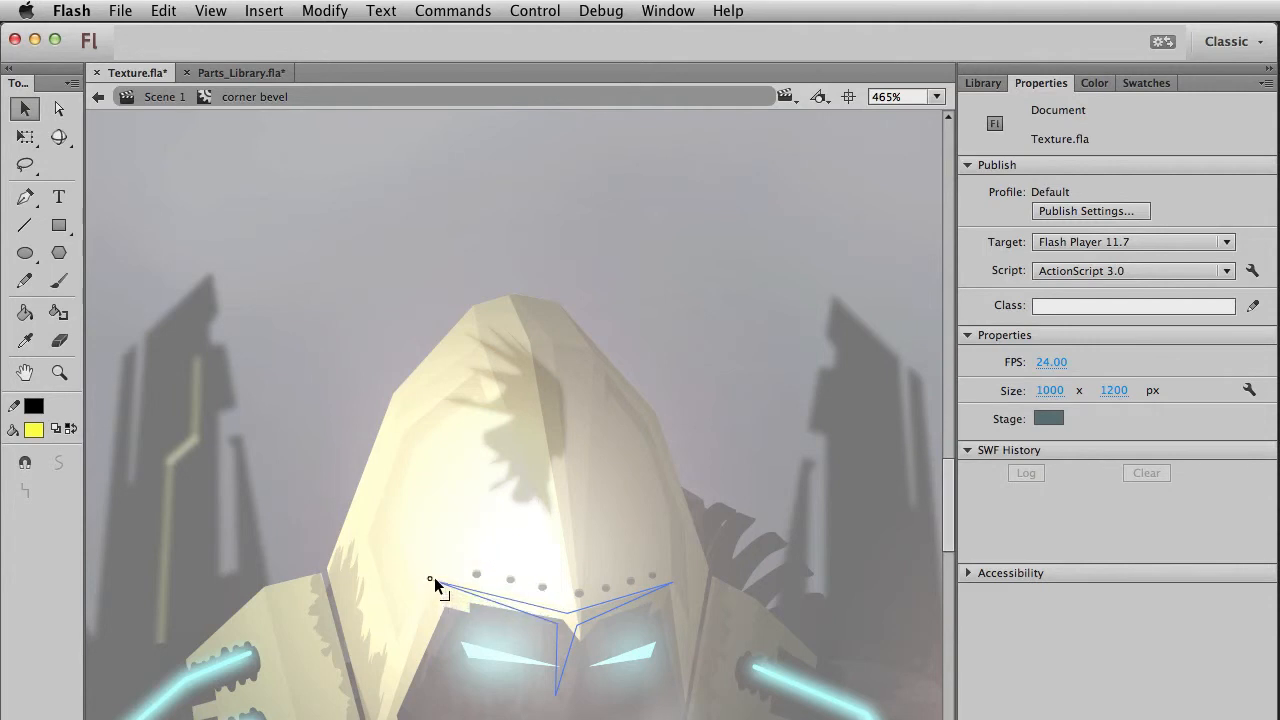
drag(558, 692, 568, 623)
double_click(622, 646)
key(super+1)
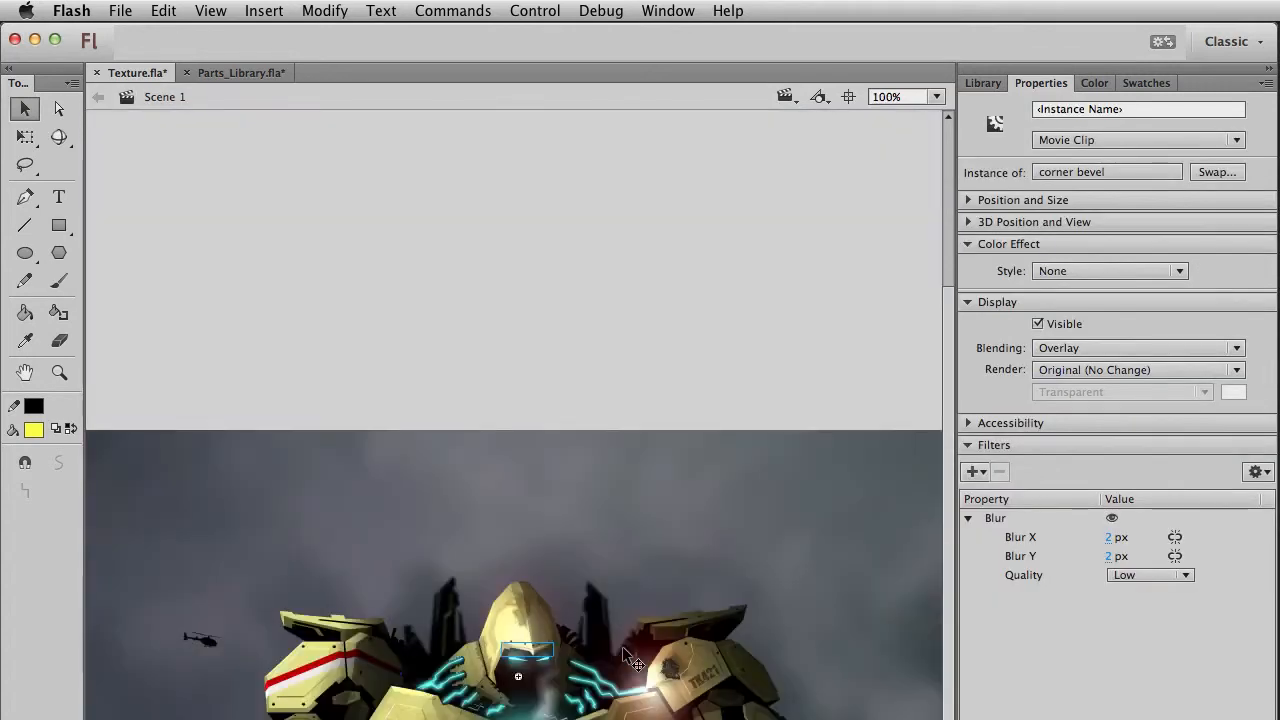
Move the highlight down from the brow edge onto the robot's dark face, just below the eyes.
click(569, 409)
key(space)
drag(586, 533, 586, 527)
scroll(586, 527, down, 5)
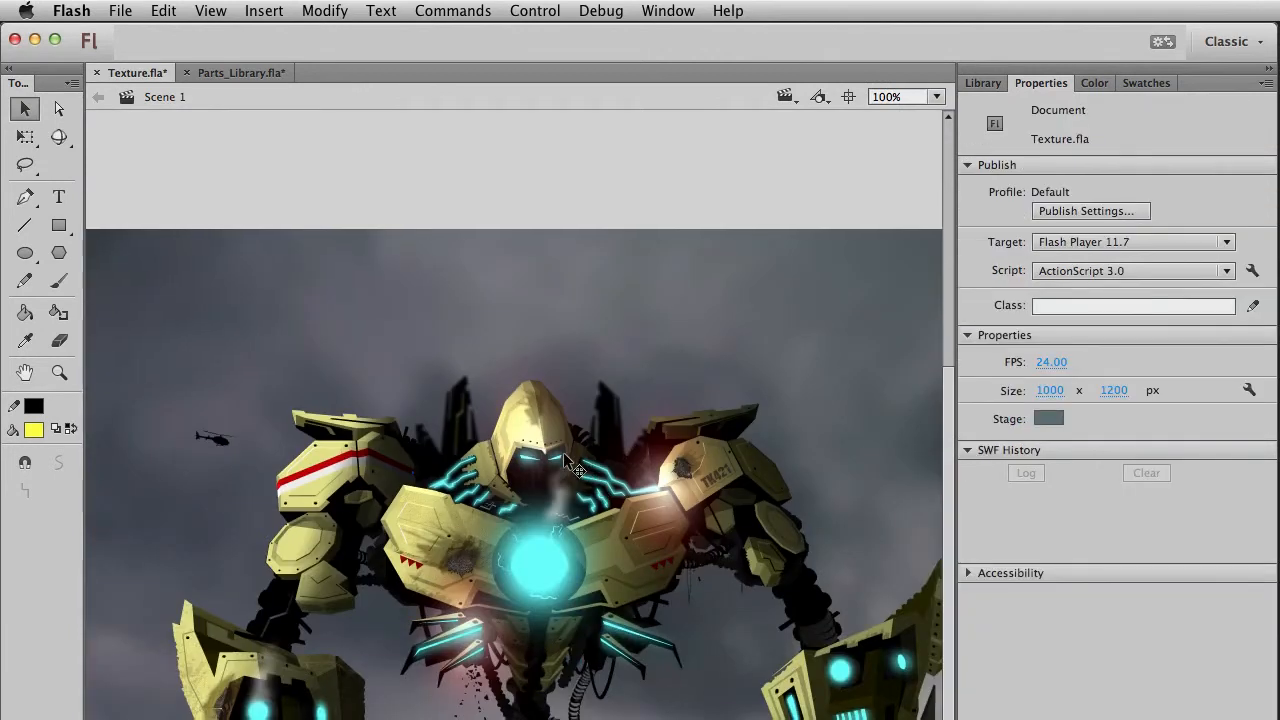
click(558, 455)
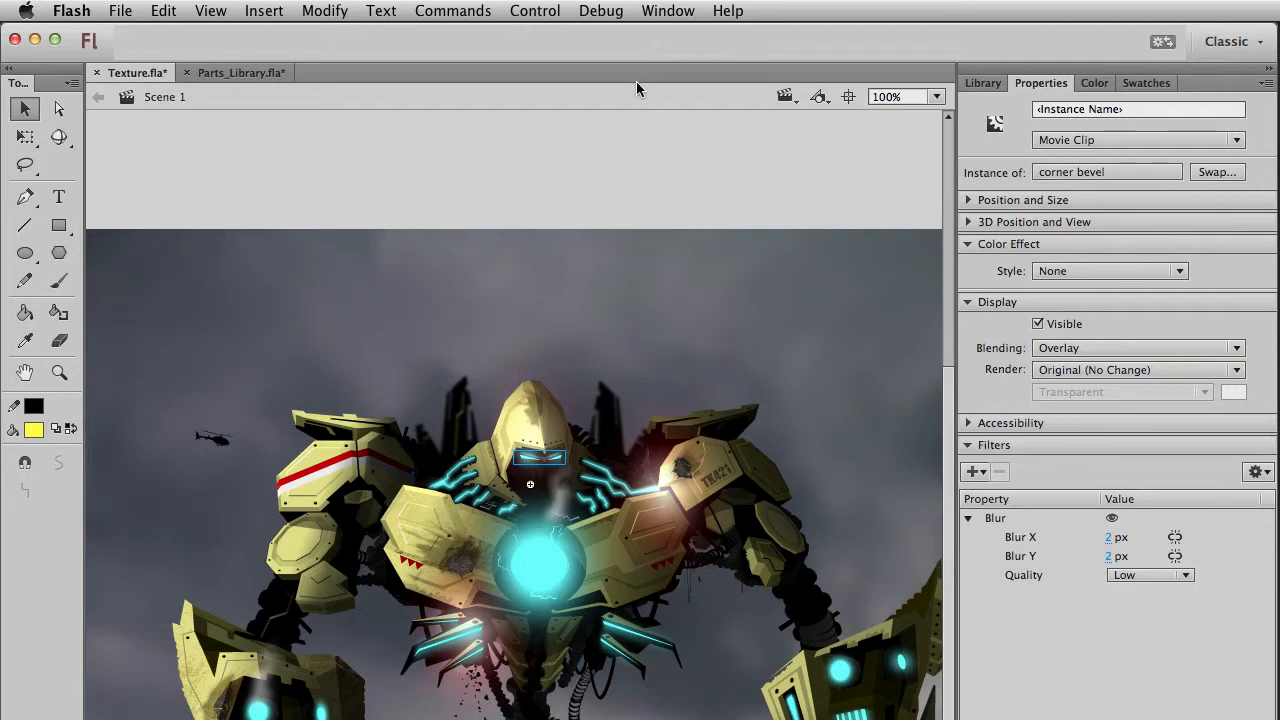
click(638, 243)
key(super+z)
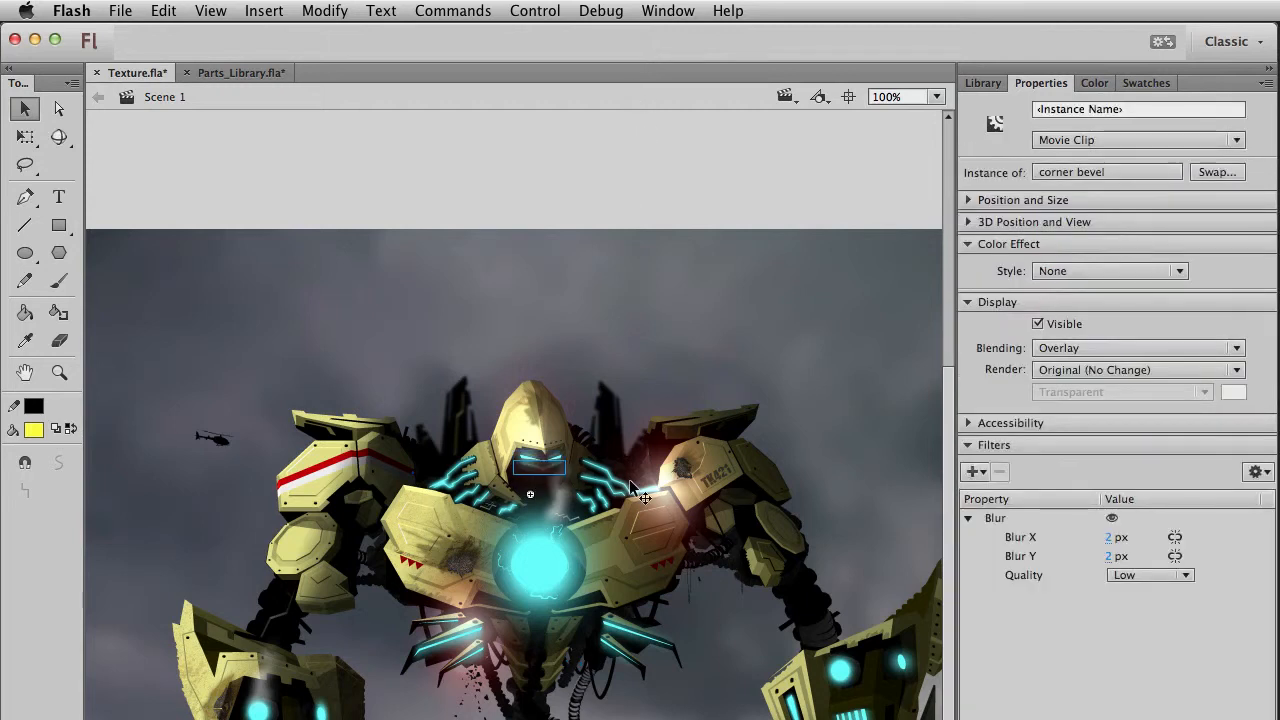
key(Right)
key(Down)
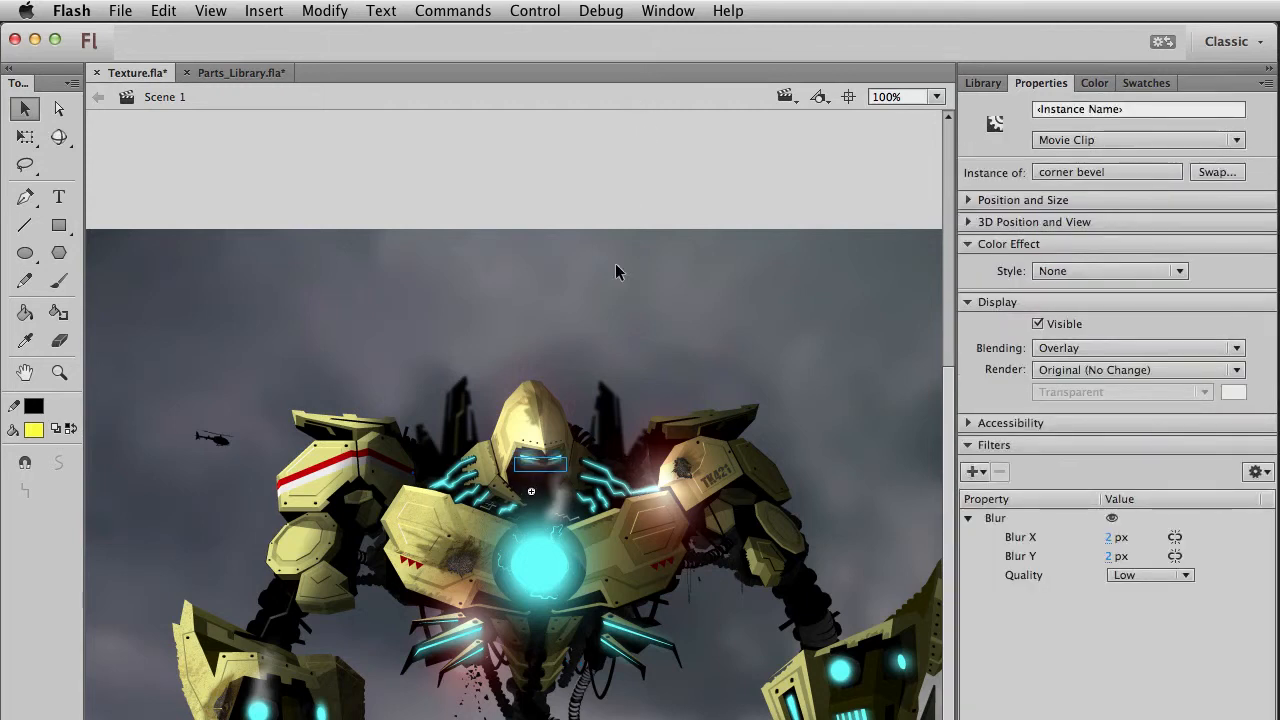
Flip the face highlight vertically so its short spike points up between the eyes, and deselect it.
click(129, 324)
click(59, 372)
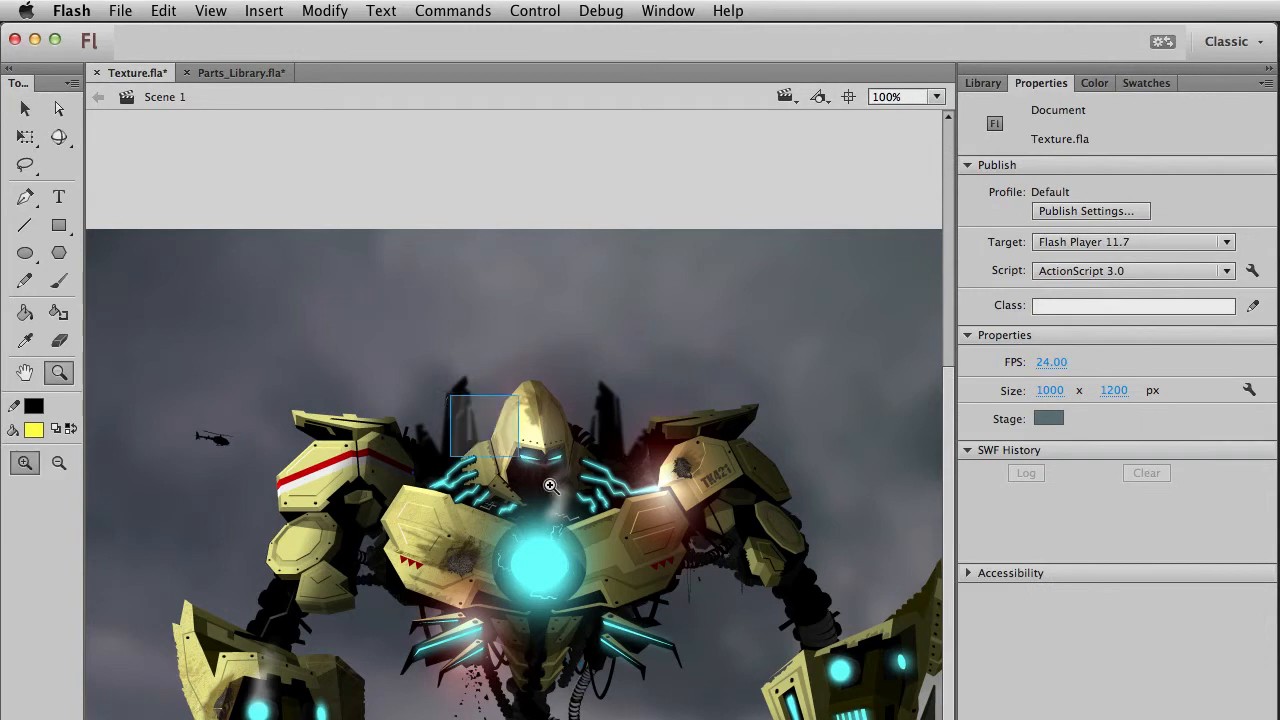
click(453, 401)
key(v)
click(445, 582)
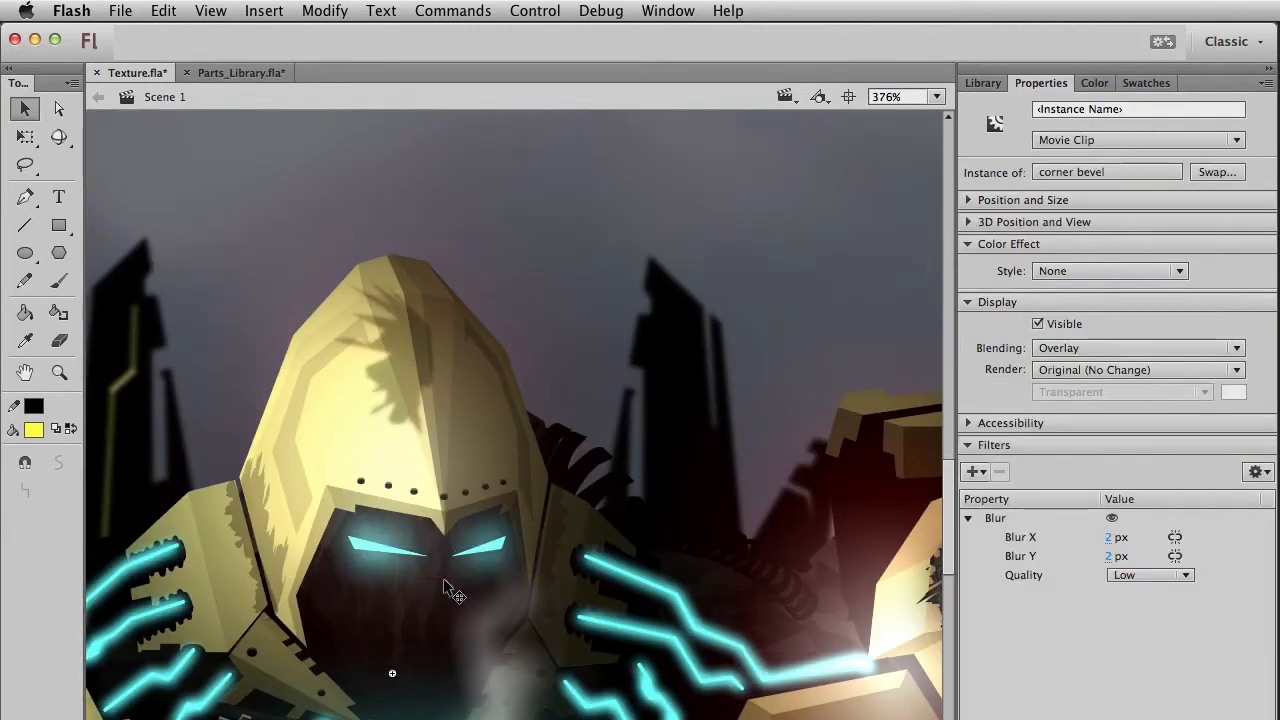
mouse_move(444, 580)
mouse_down()
mouse_move(434, 571)
mouse_move(445, 568)
mouse_up()
click(643, 429)
key(super+1)
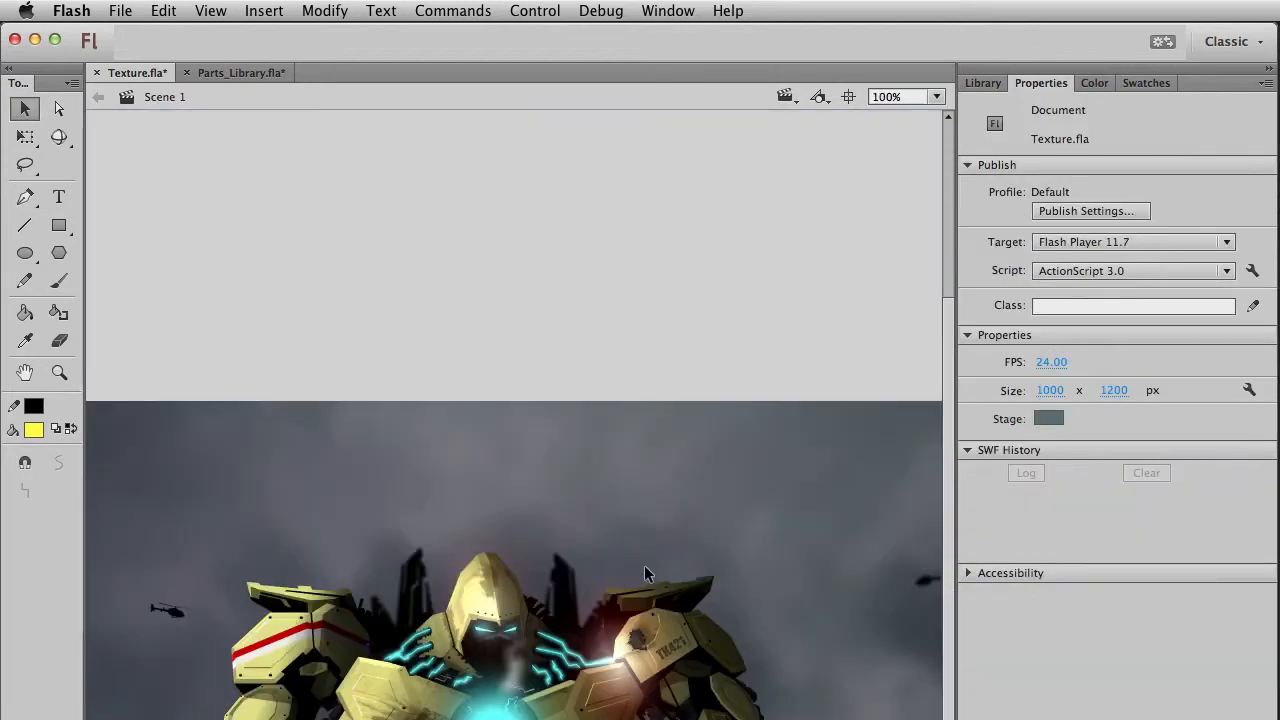
Reshape the flipped highlight inside its symbol, centring its upper peak under the hood's point and raising the right arm's tip slightly.
click(59, 372)
drag(430, 587, 567, 672)
key(v)
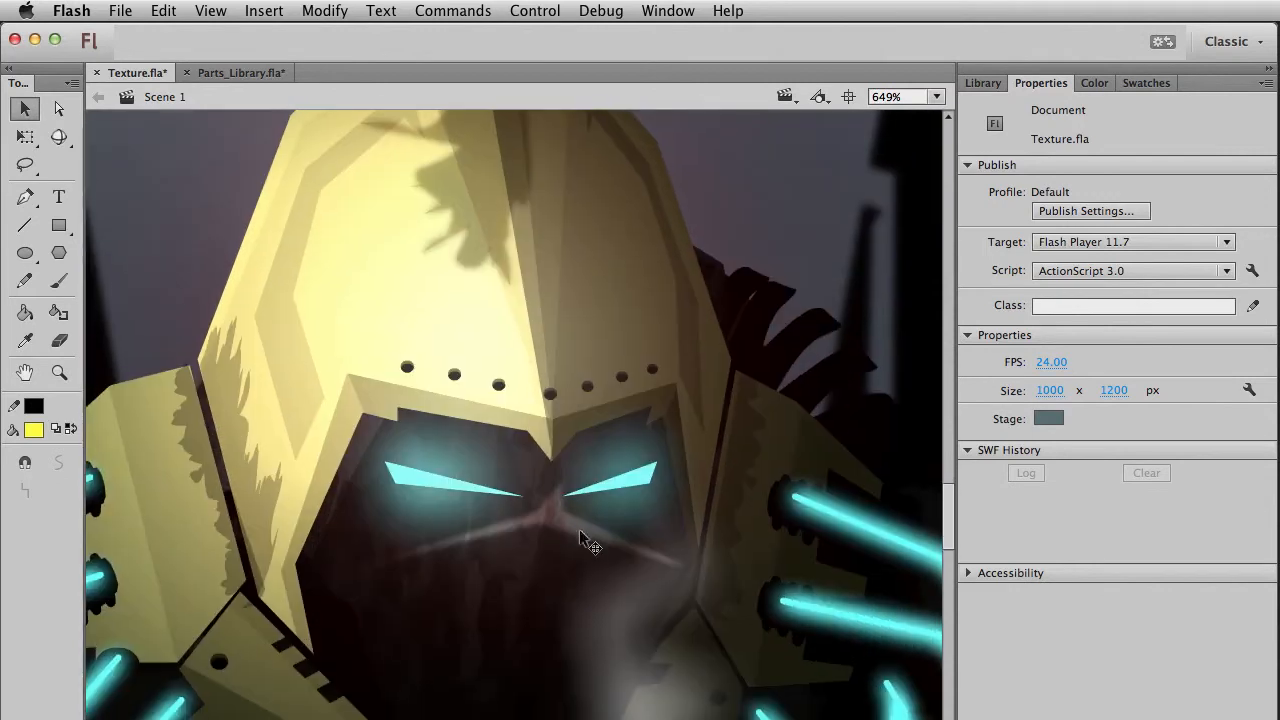
click(560, 522)
double_click(563, 500)
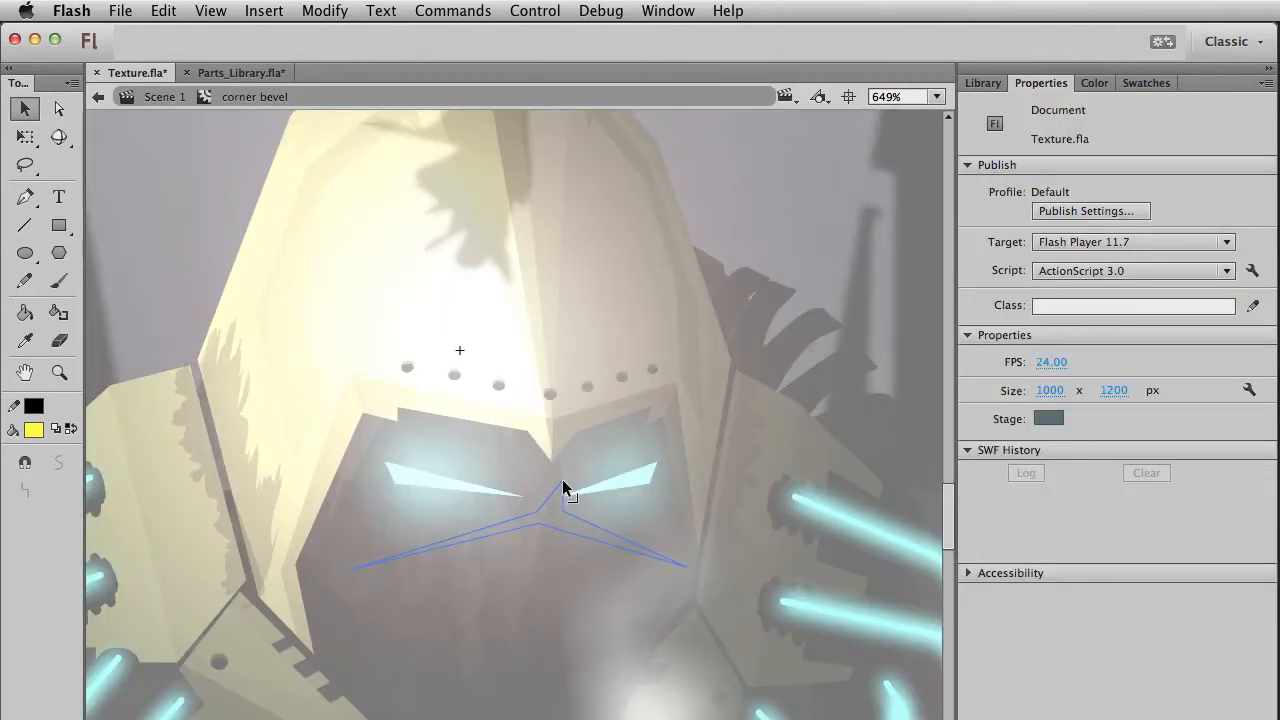
drag(549, 465, 549, 474)
drag(547, 526, 552, 526)
drag(687, 563, 685, 546)
double_click(739, 614)
key(super+1)
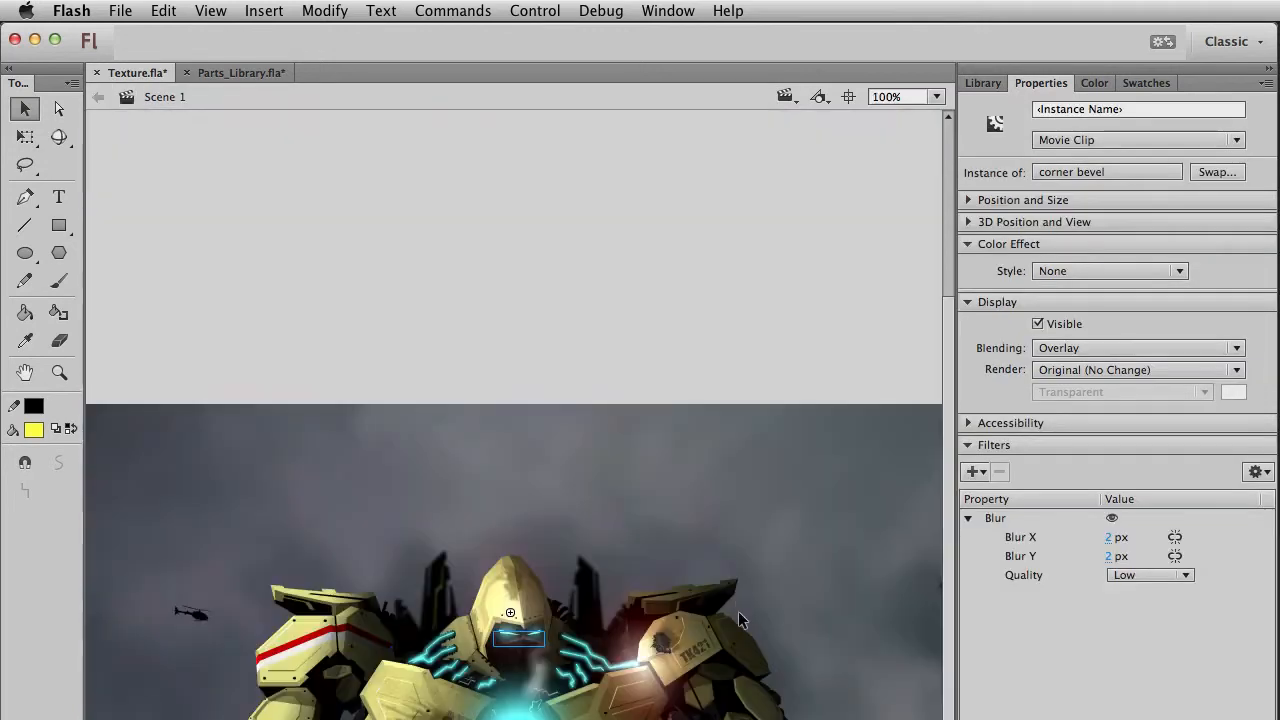
Pull the lower edge of the face highlight down into a narrow central spike, forming a four-pointed shape.
click(578, 300)
drag(688, 660, 686, 430)
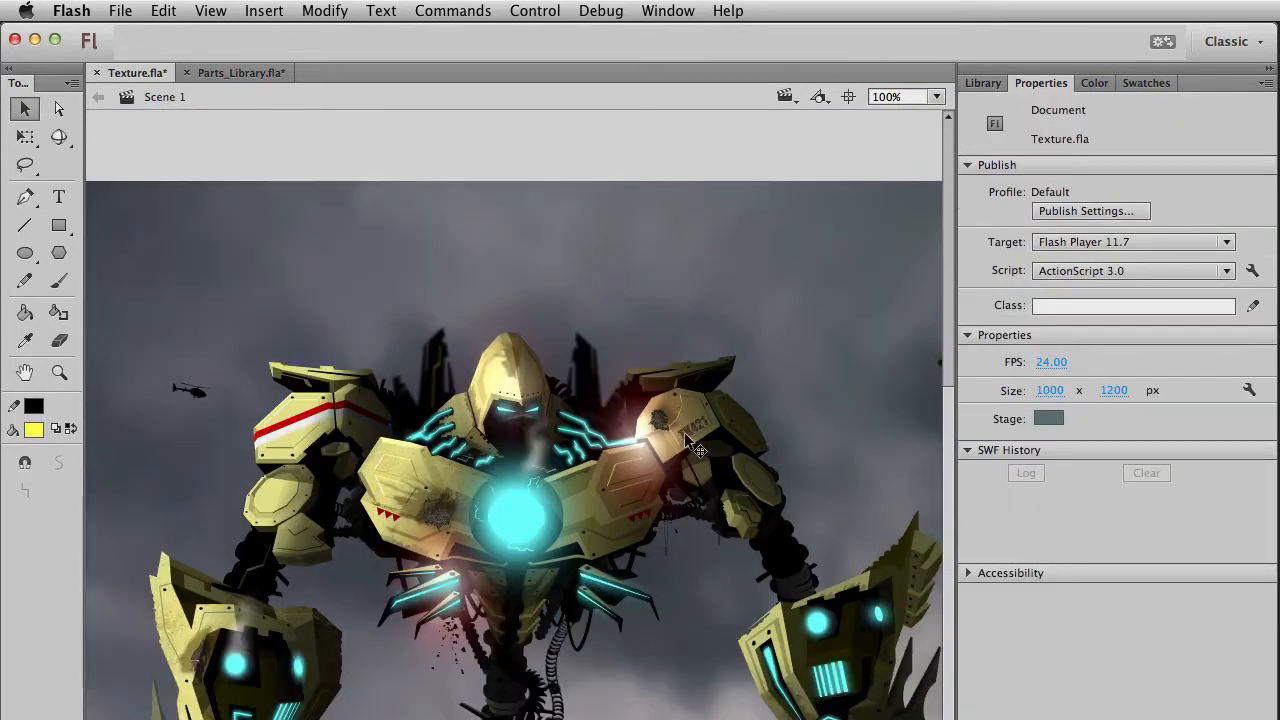
double_click(519, 413)
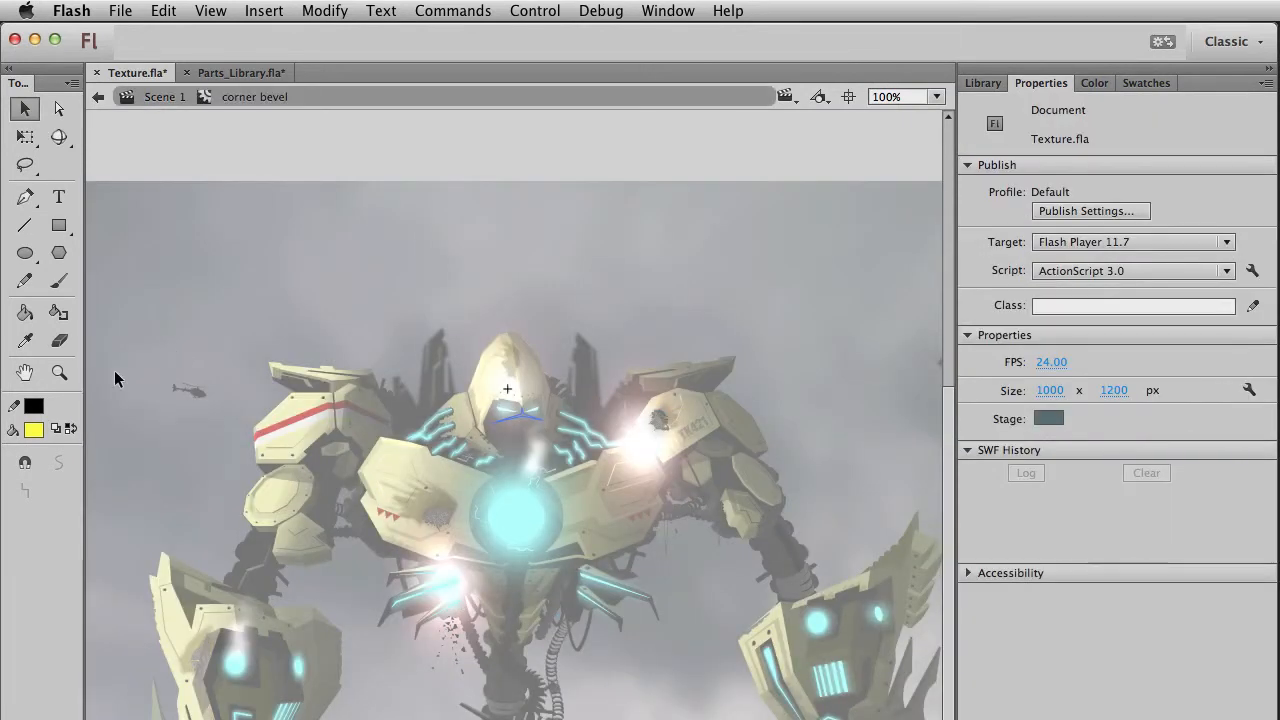
click(62, 376)
drag(482, 384, 560, 450)
drag(484, 358, 430, 543)
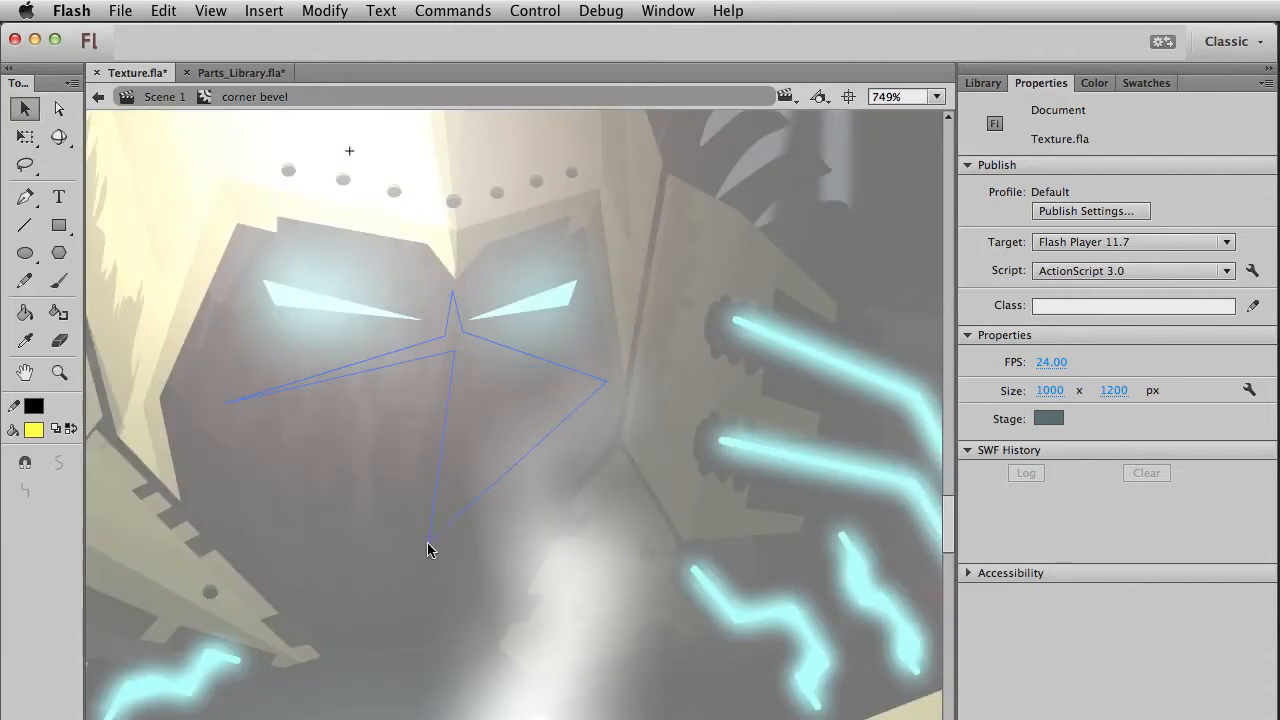
drag(469, 486, 478, 352)
double_click(452, 532)
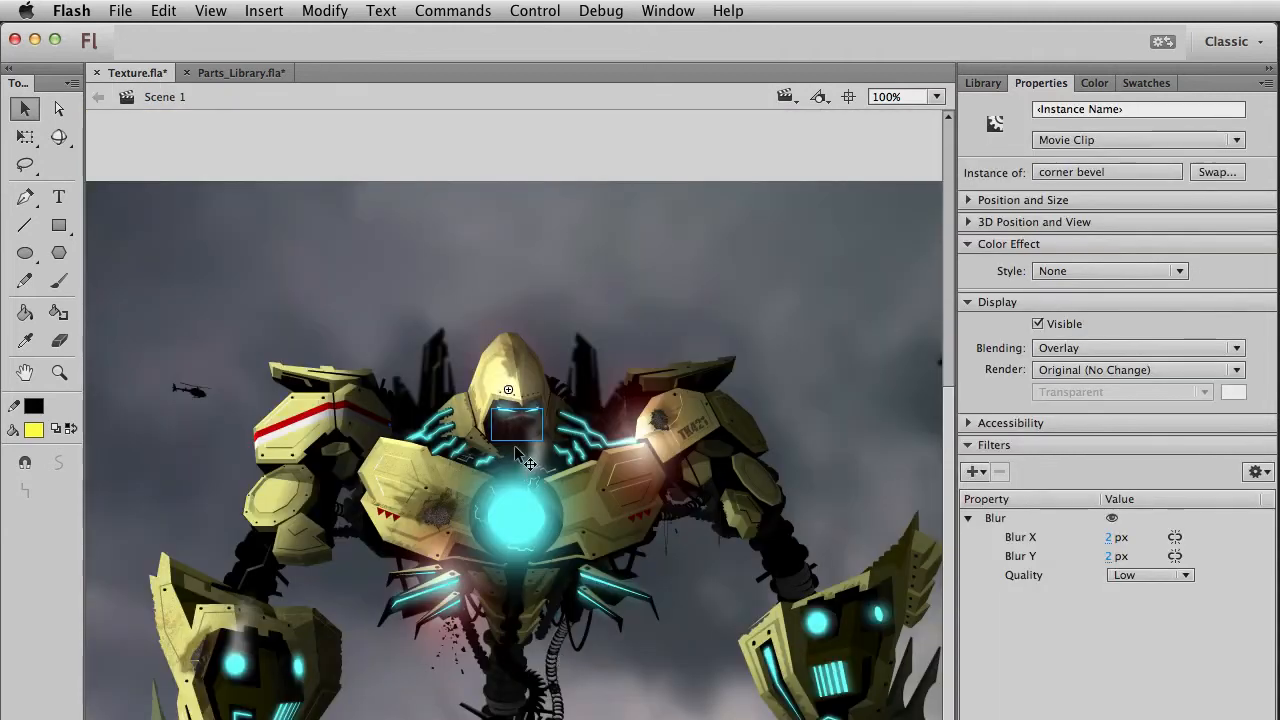
Examine the four-pointed face highlight at 100% zoom, with and without it selected.
double_click(519, 418)
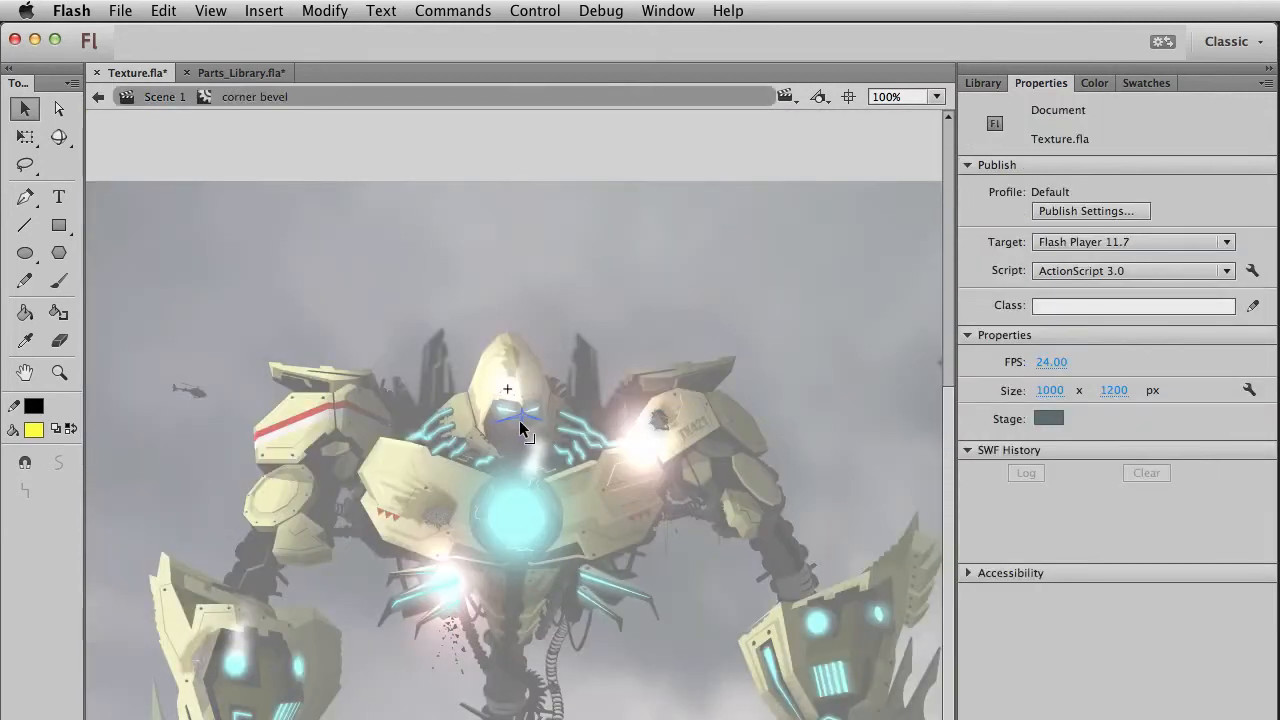
double_click(575, 318)
click(657, 143)
click(522, 416)
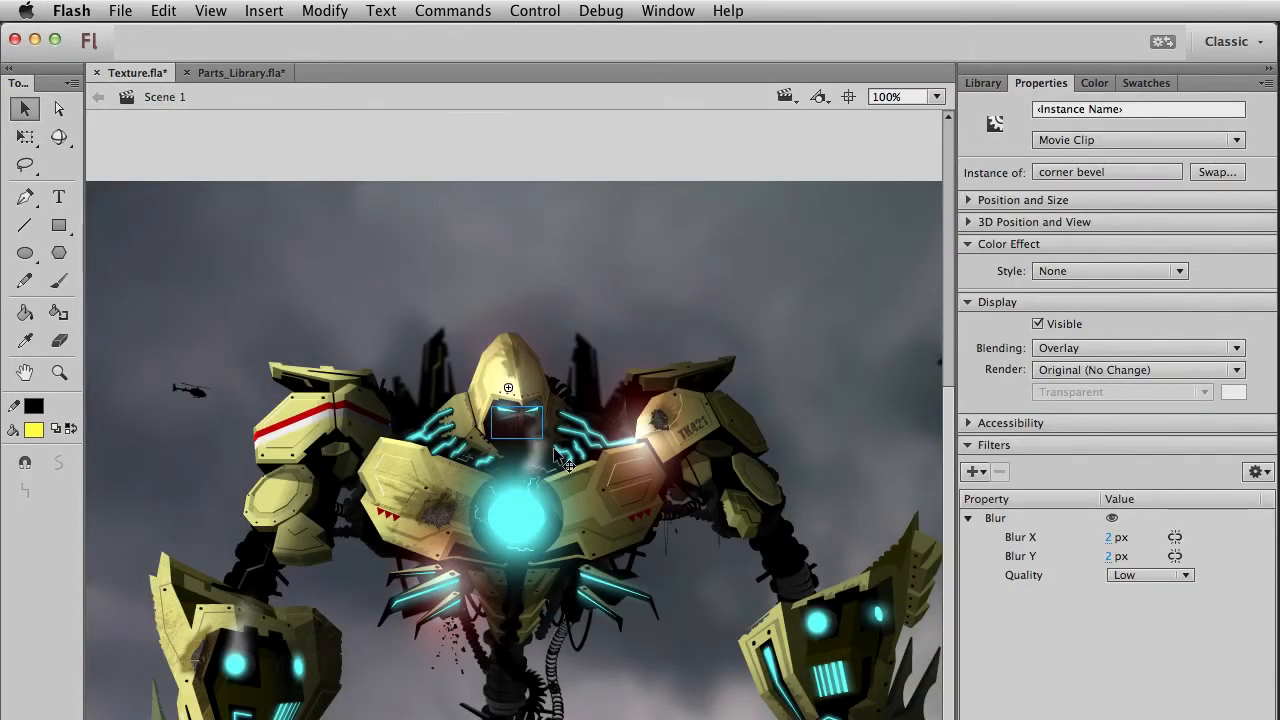
click(657, 331)
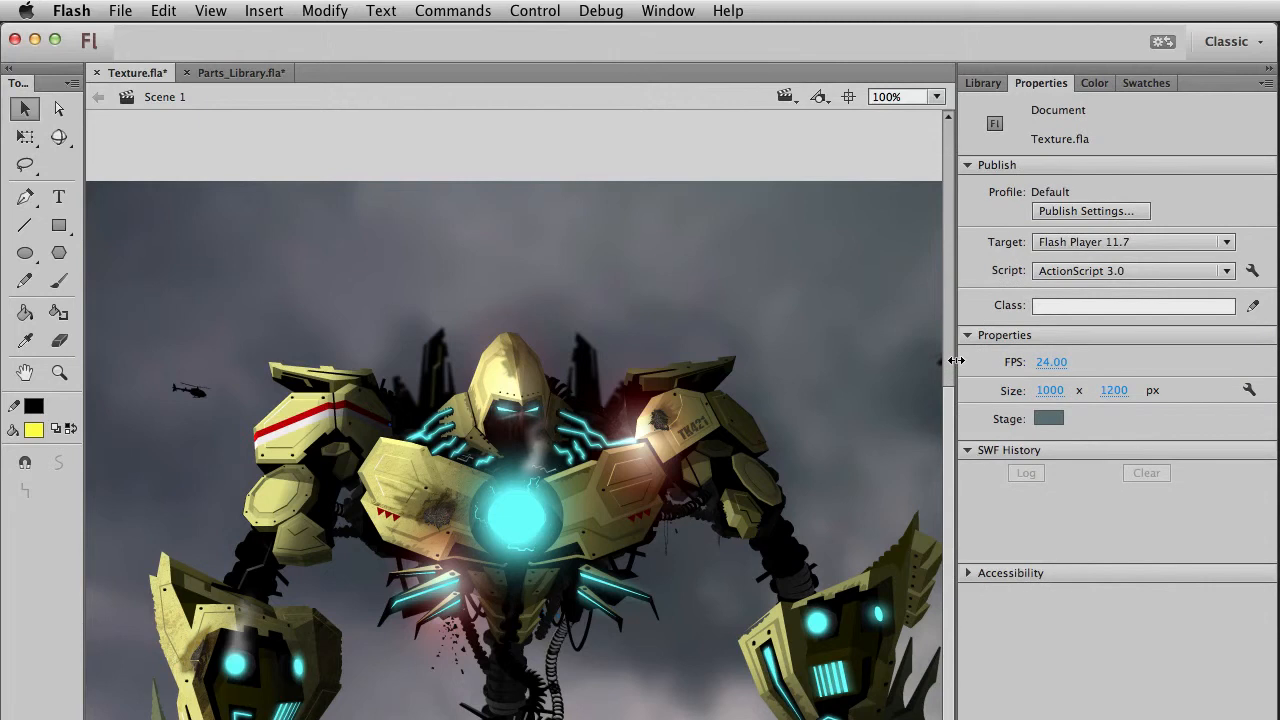
click(527, 415)
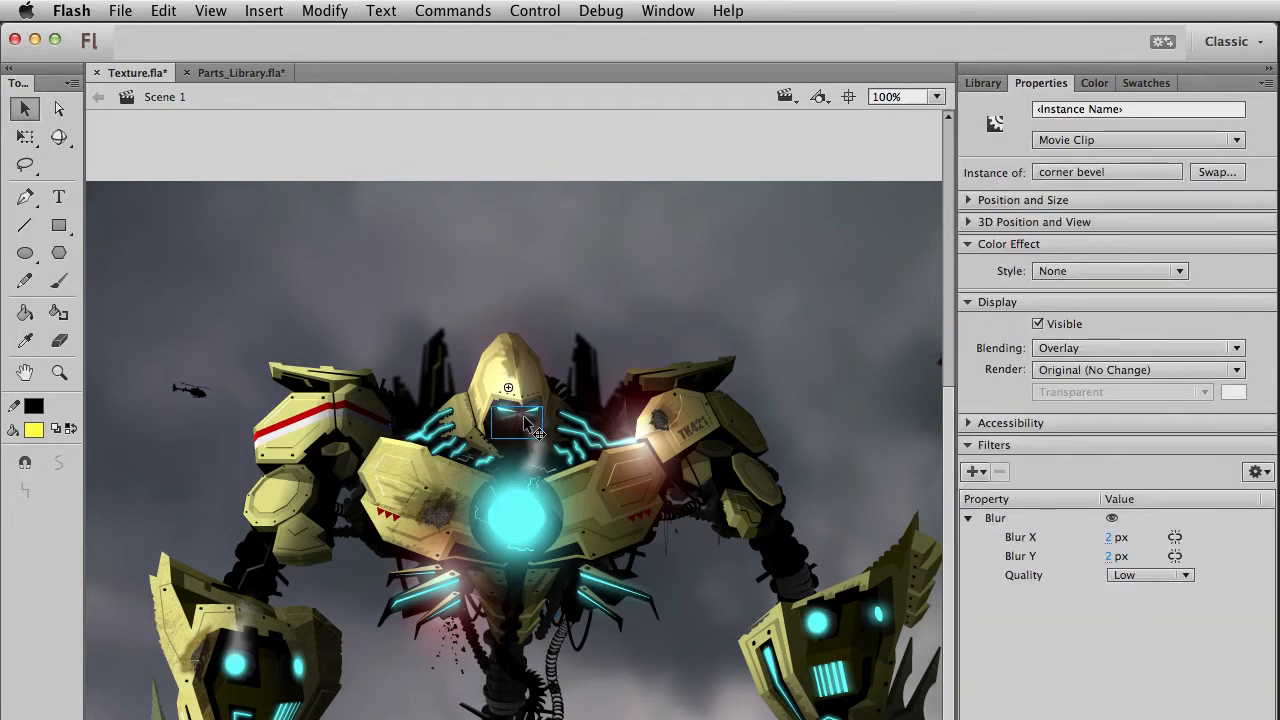
click(646, 350)
Raise both side arms of the face highlight to sit close beneath the eyes, and adjust the inner corner to thin the left arm.
drag(616, 534, 704, 459)
click(59, 372)
drag(534, 257, 662, 408)
key(v)
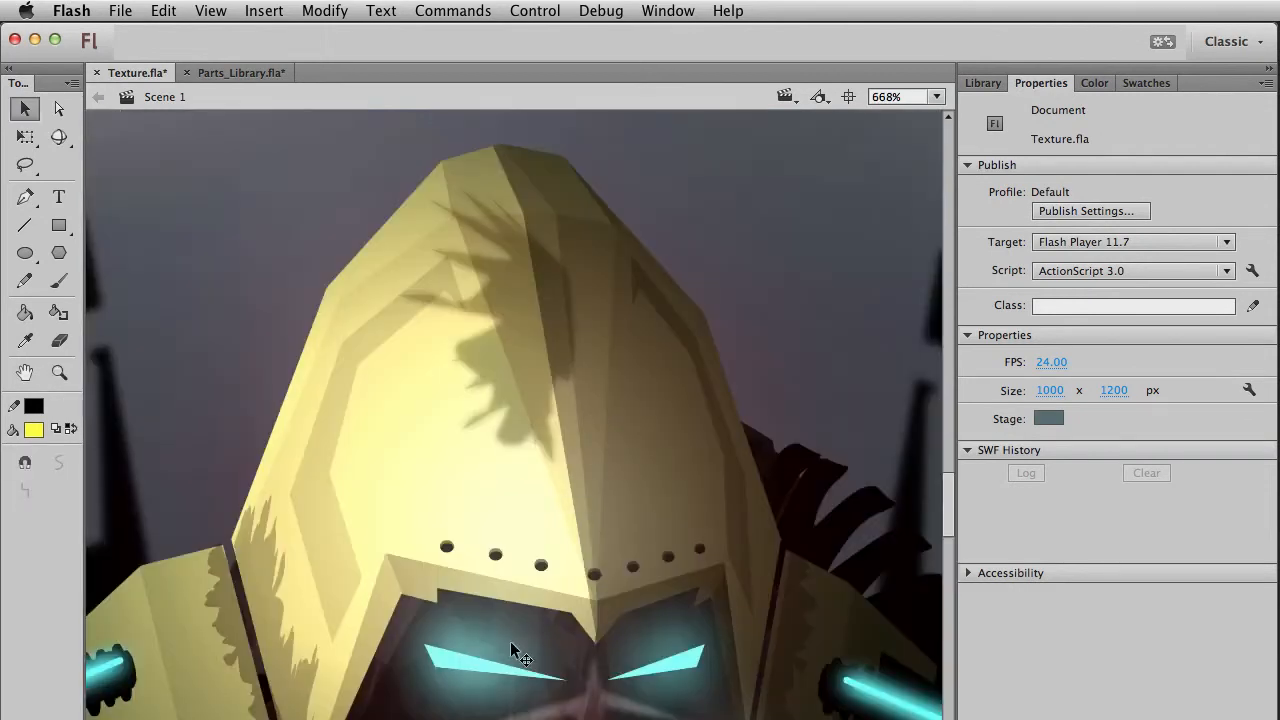
click(588, 708)
double_click(588, 708)
scroll(714, 434, down, 5)
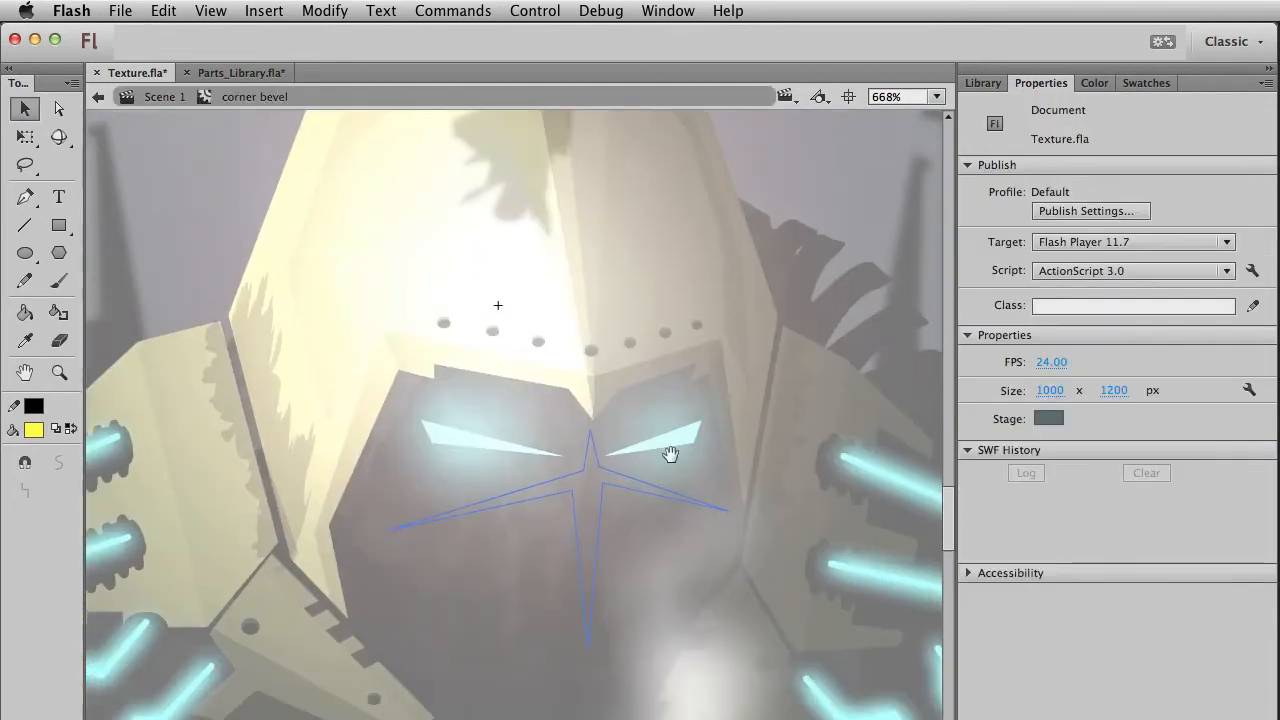
drag(382, 533, 385, 460)
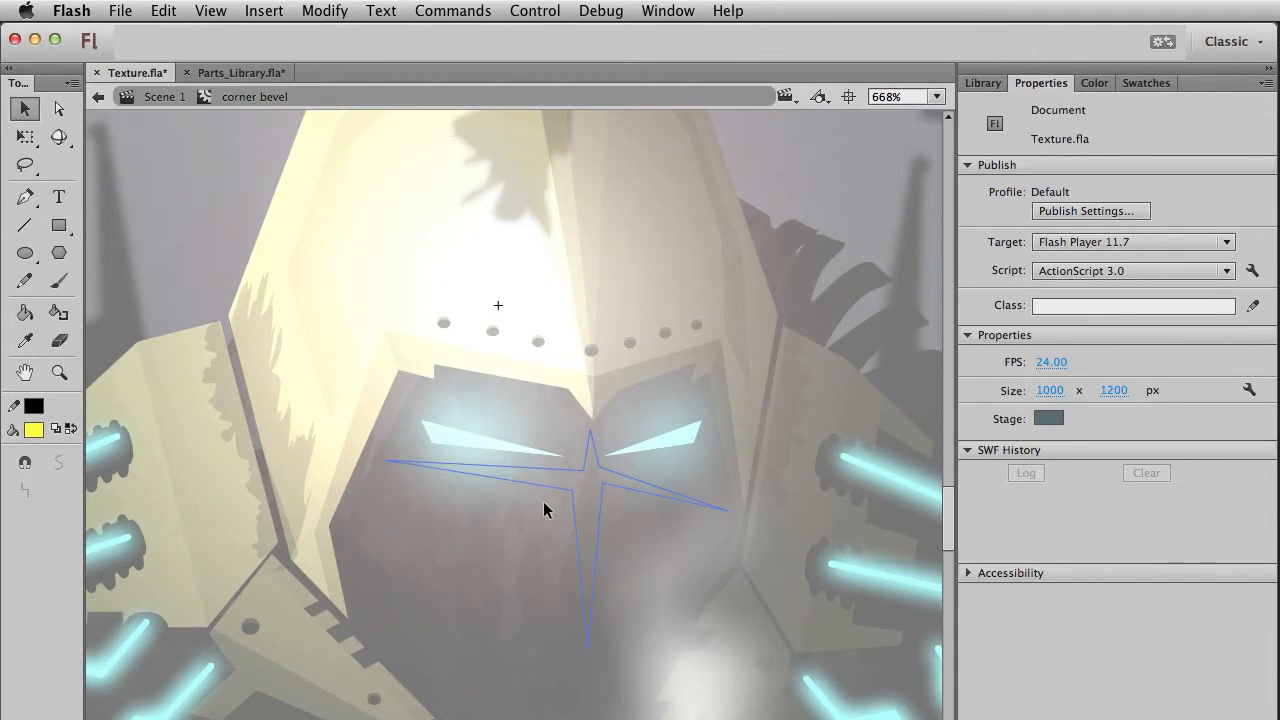
drag(729, 513, 727, 451)
drag(573, 491, 575, 482)
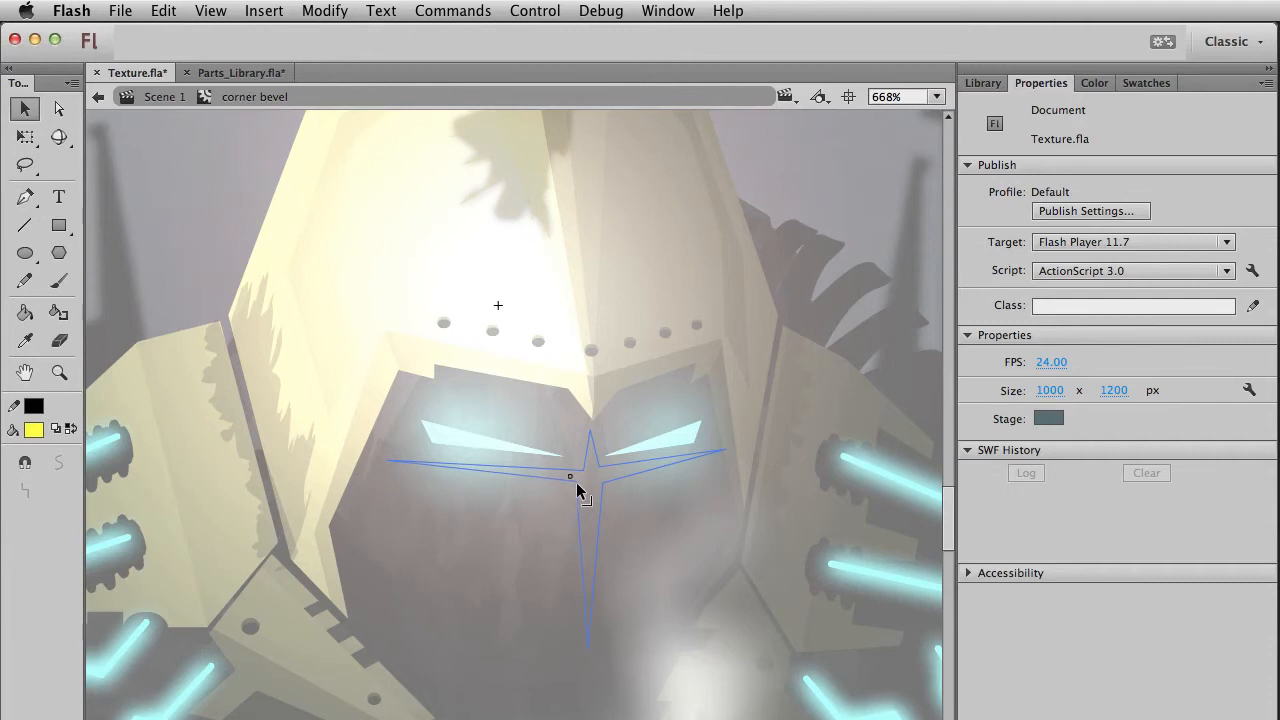
double_click(692, 605)
key(super+1)
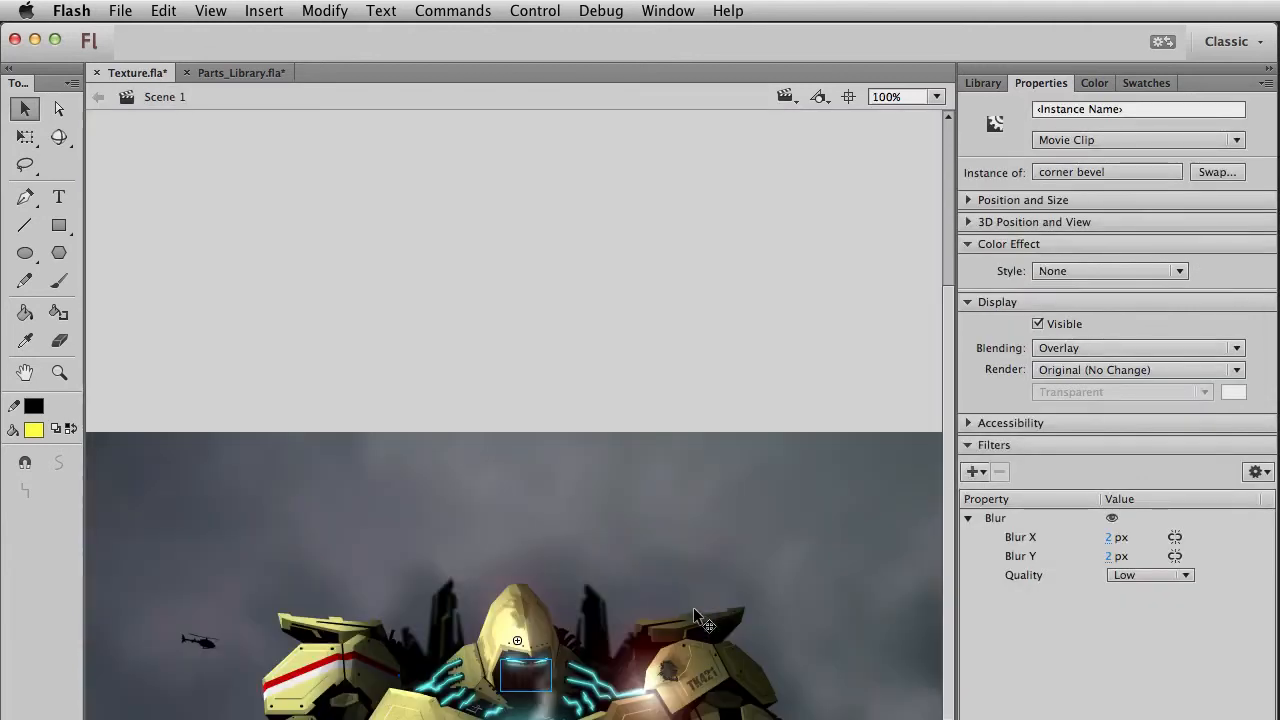
click(601, 250)
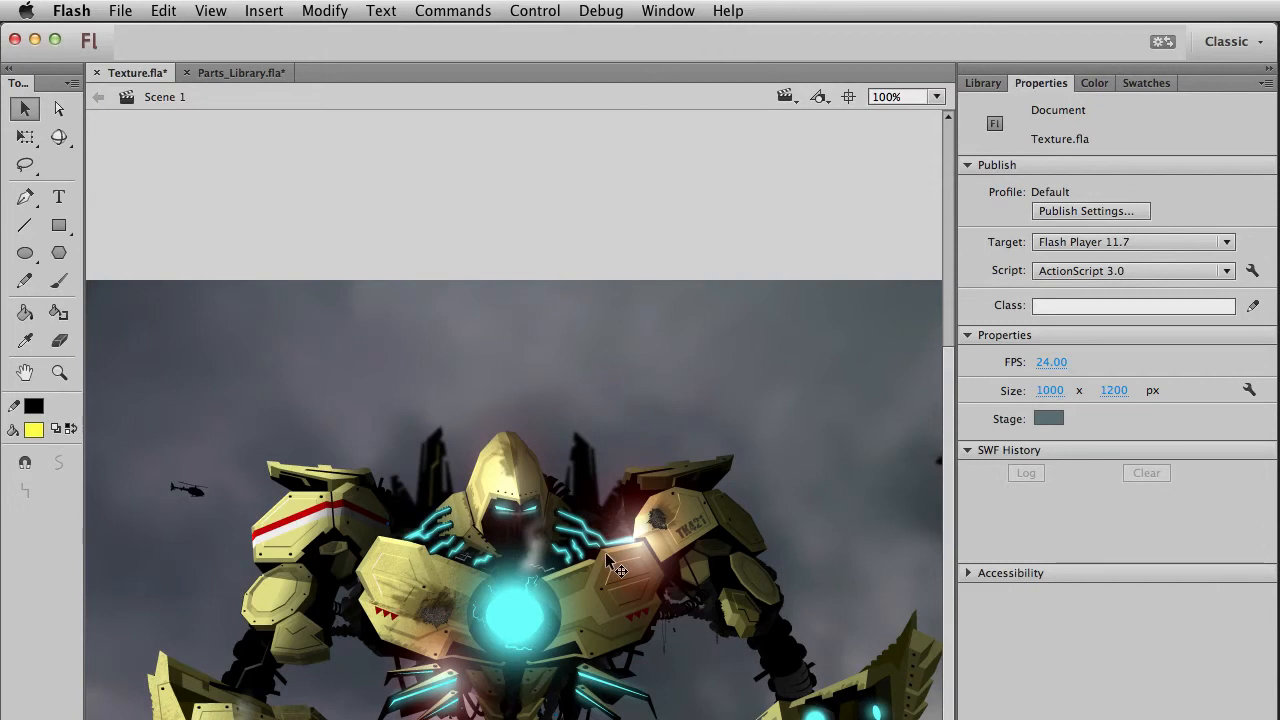
Check the face highlight's blending and blur filter settings, and examine the finished robot artwork from hood to legs at 100% zoom.
click(521, 526)
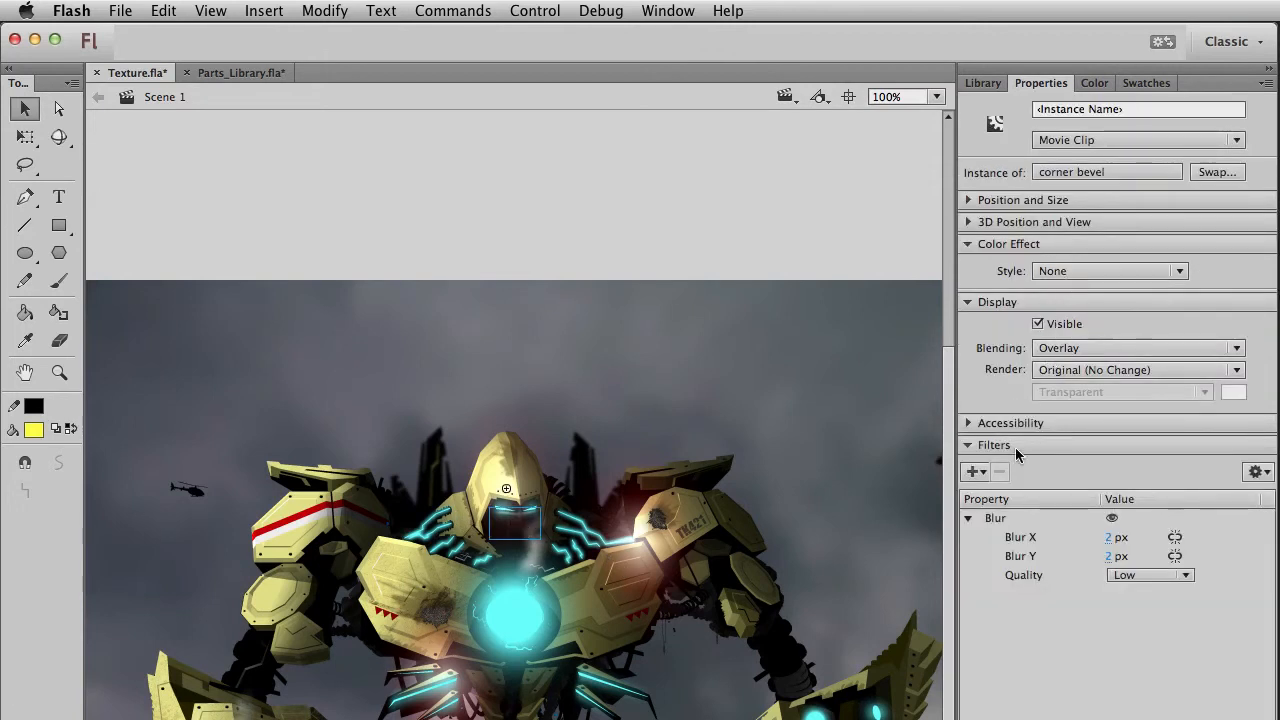
click(750, 400)
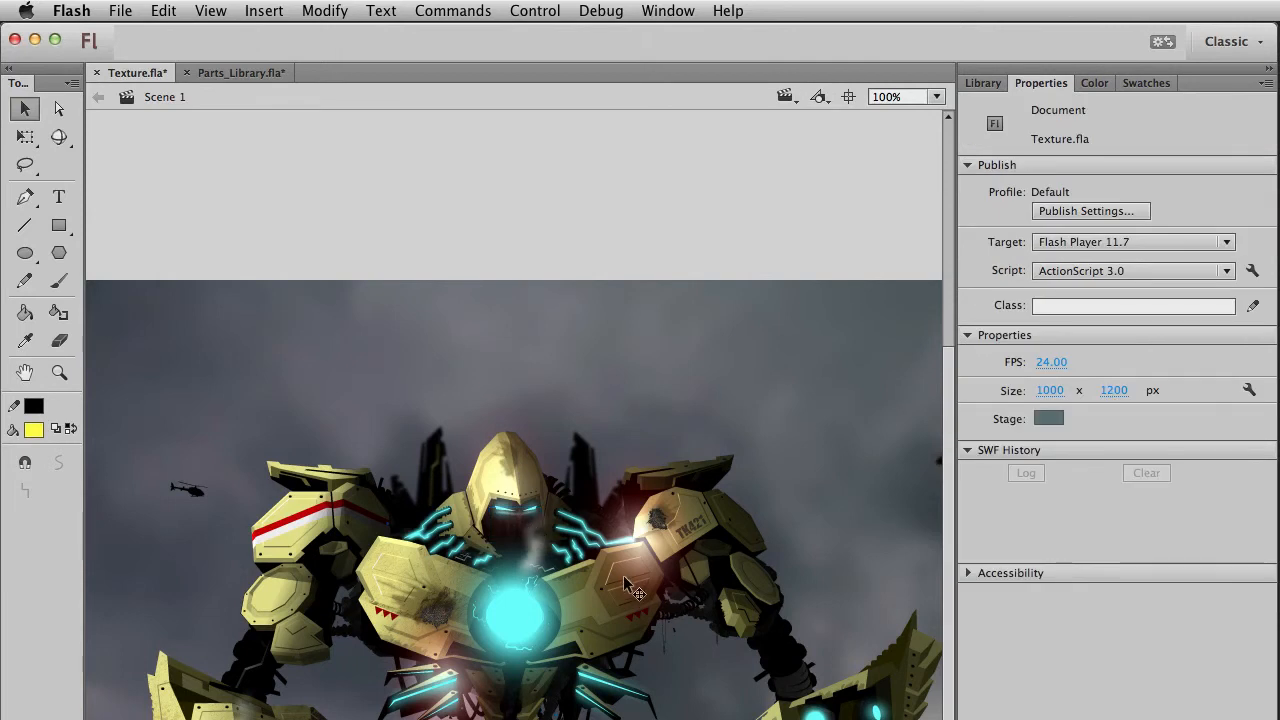
drag(670, 596, 710, 372)
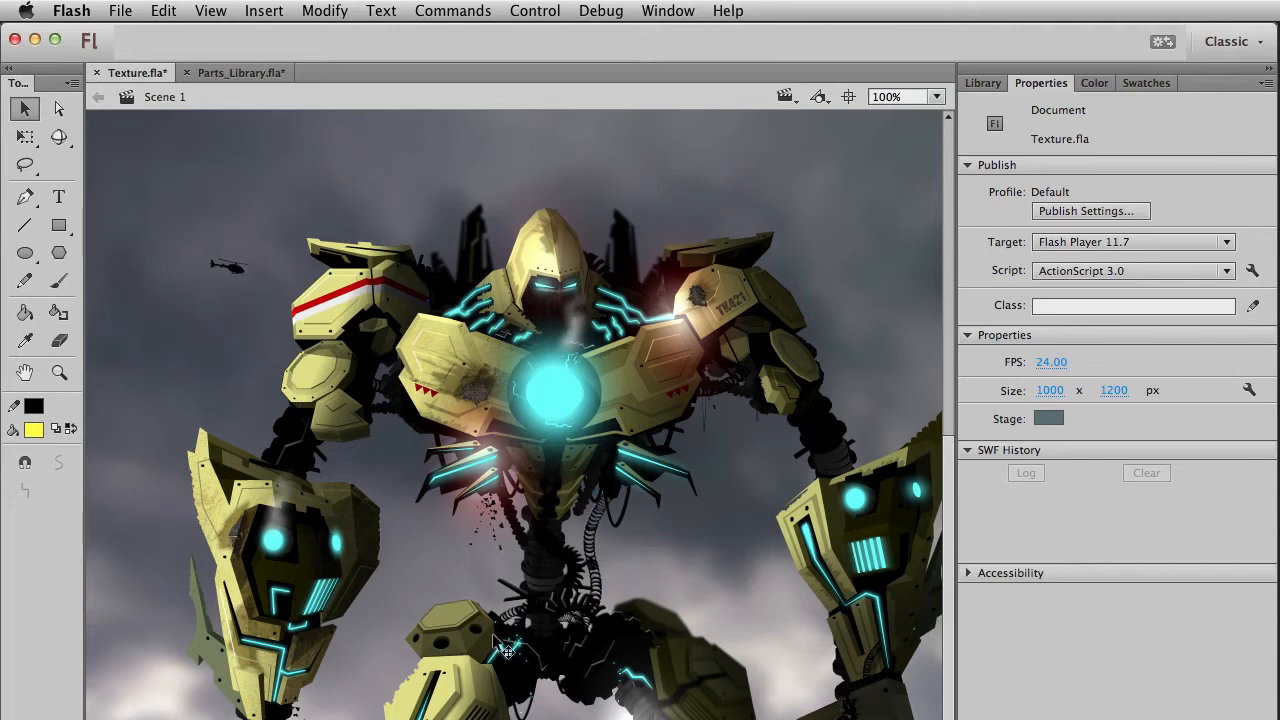
scroll(483, 590, down, 5)
drag(425, 566, 420, 285)
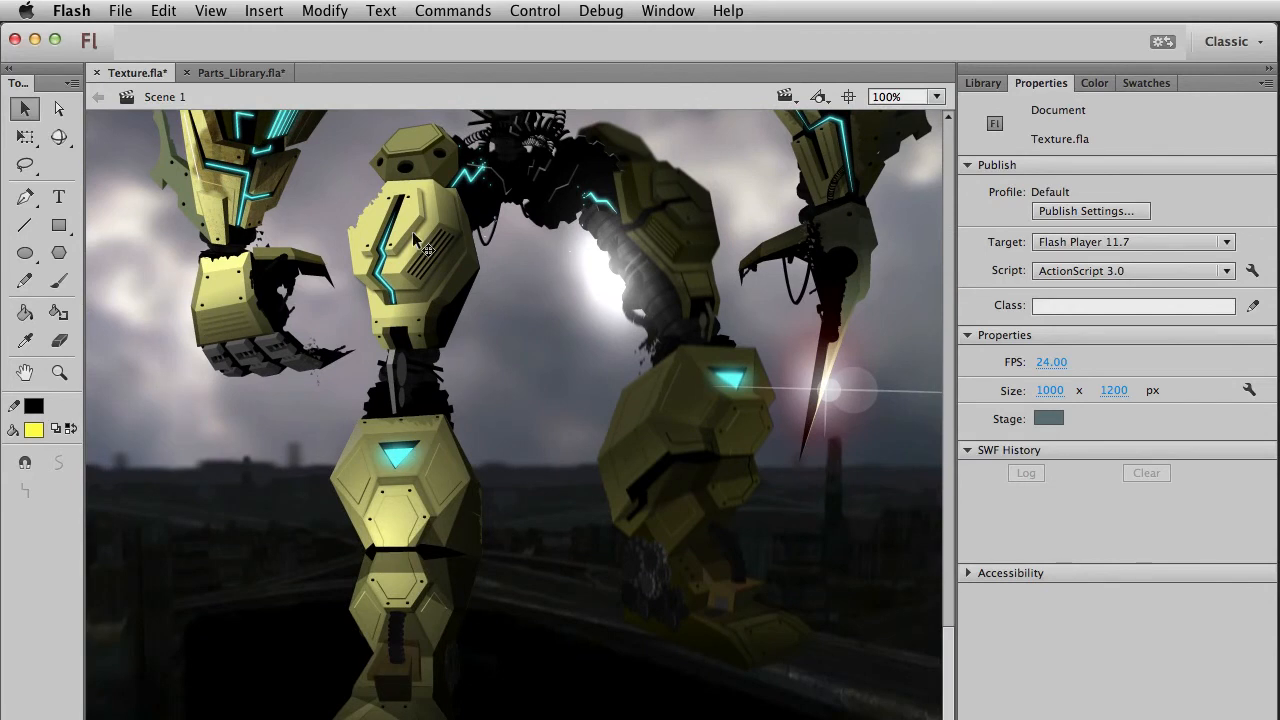
scroll(540, 491, up, 5)
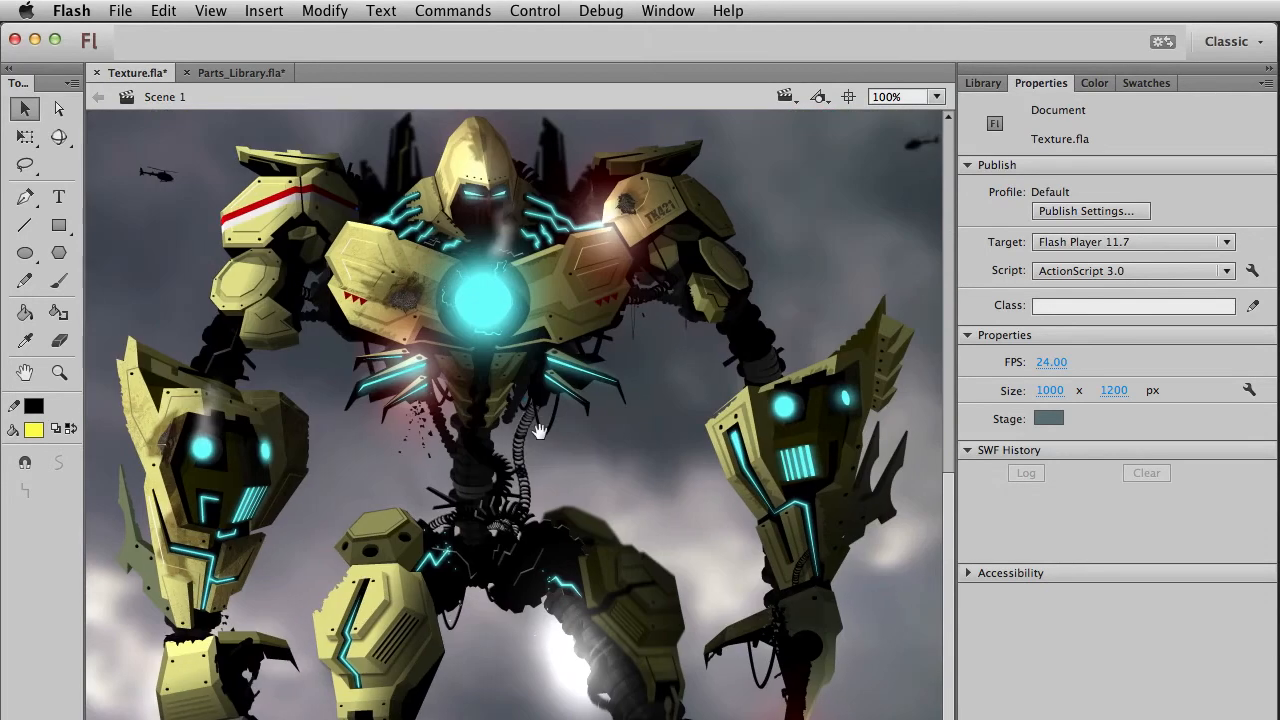
scroll(522, 492, up, 3)
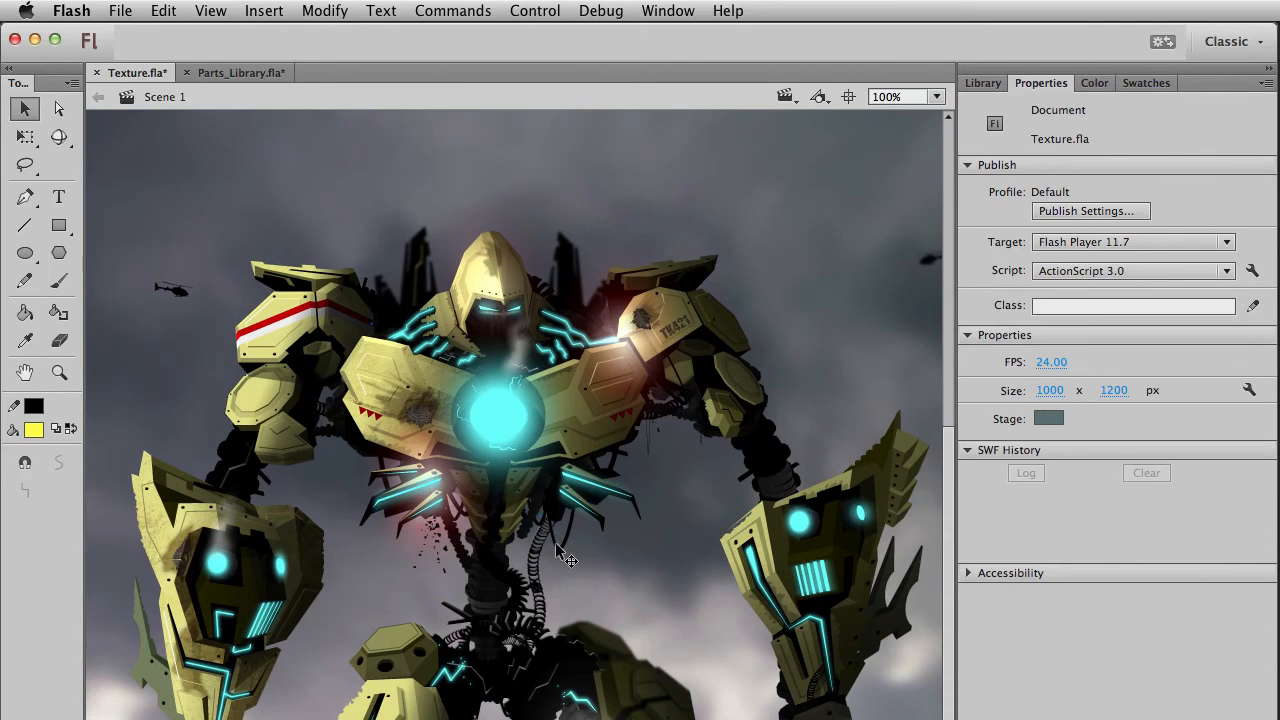
drag(558, 548, 577, 485)
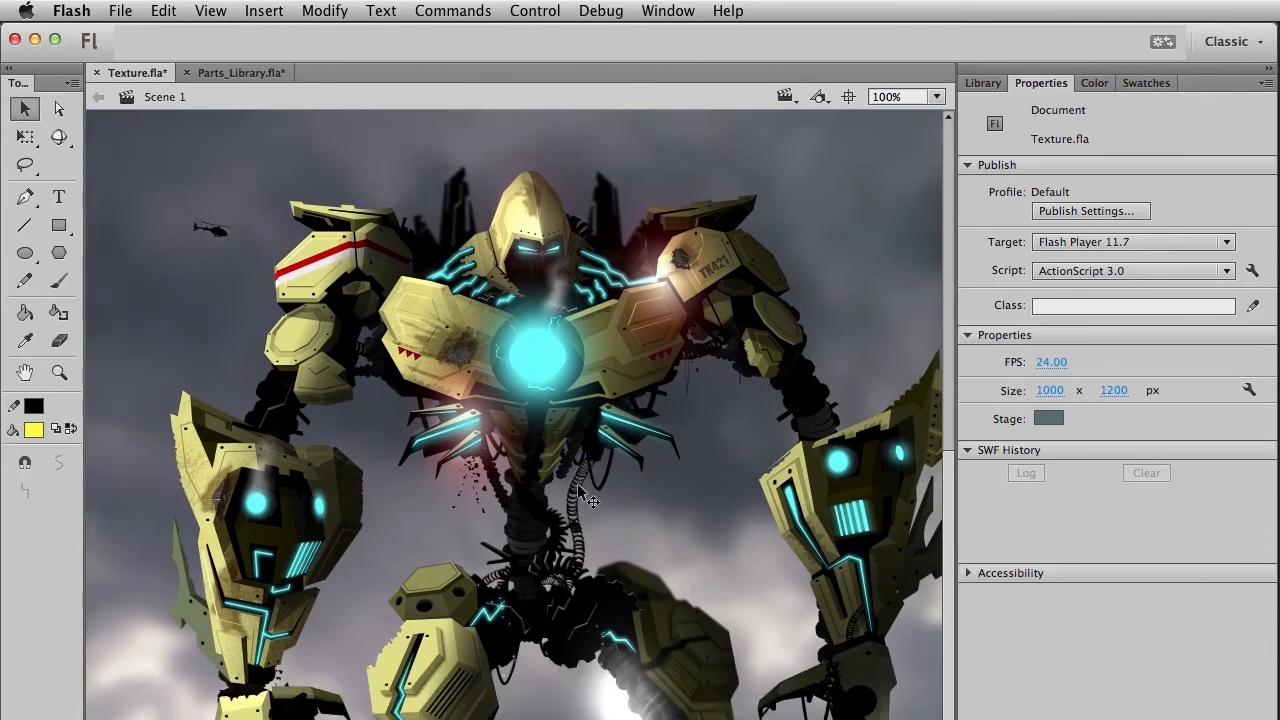